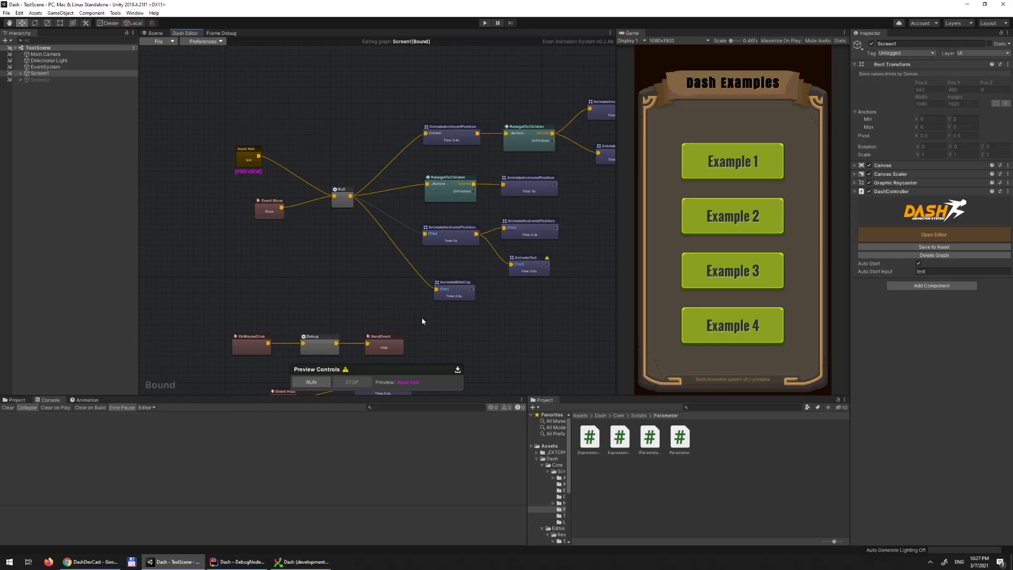
Step: Add an Input node above the existing Input test node and name it test1
scroll(286, 263, "up", 3)
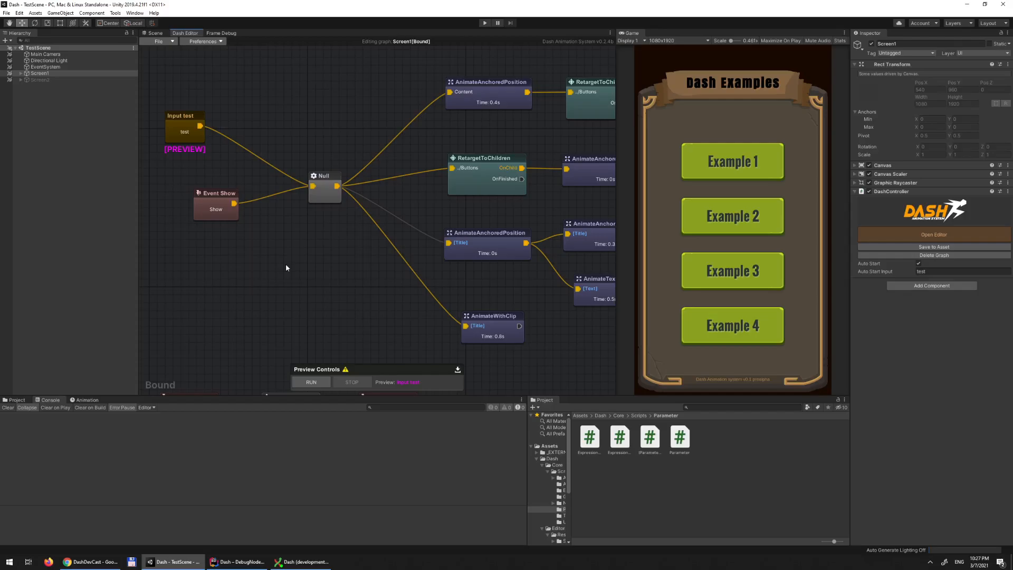
middle_click_drag(171, 100, 299, 188)
right_click(380, 109)
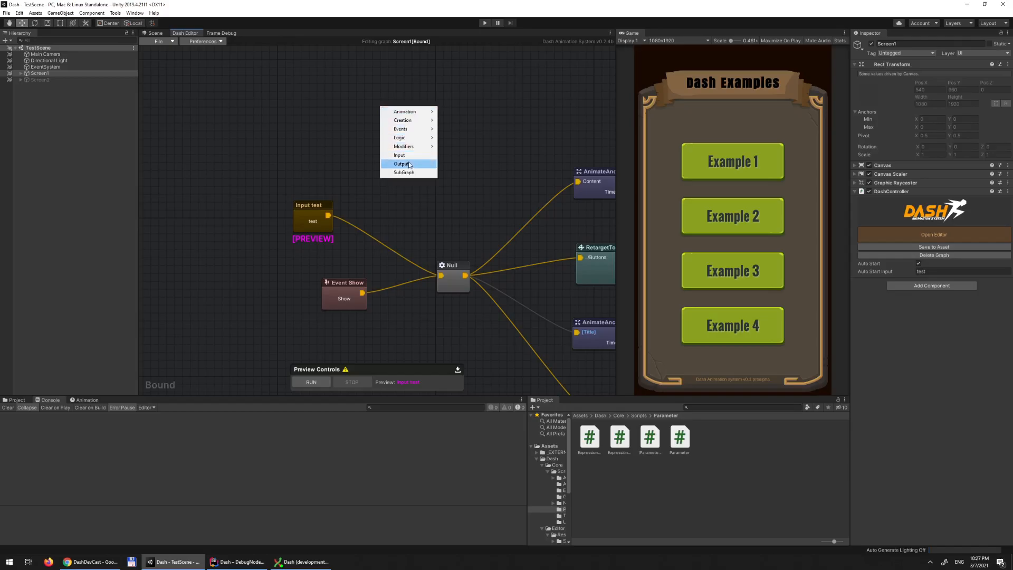
left_click(405, 155)
left_click_drag(399, 129, 334, 158)
left_click(527, 74)
type("test1")
left_click(448, 180)
left_click(315, 221)
left_click(336, 154)
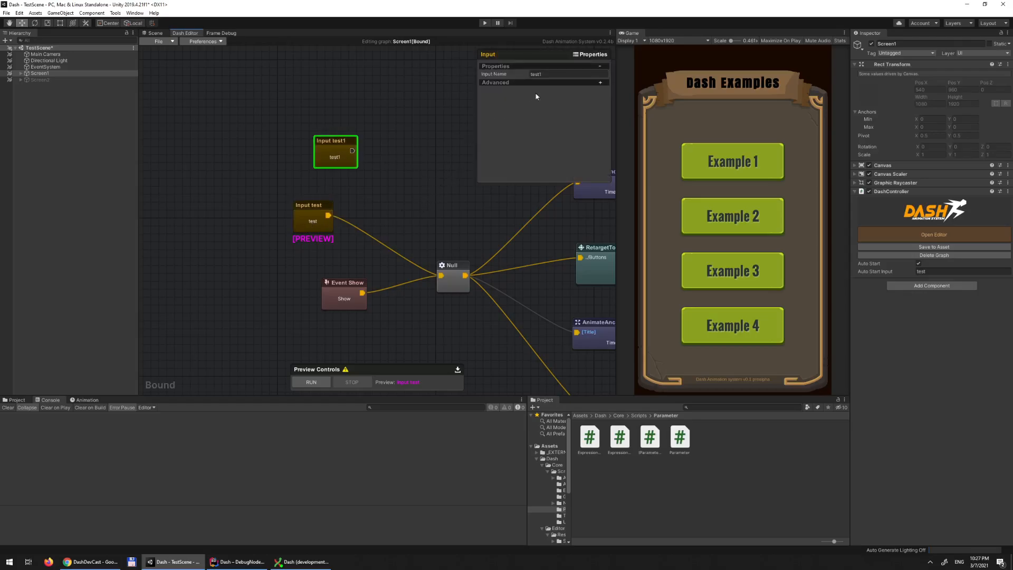
Step: Re-enter test1 as the new Input node's name and delete that node from the graph
left_click(550, 74)
type("tat")
key("BackSpace")
key("BackSpace")
key("BackSpace")
type("test1")
left_click(303, 223)
left_click(327, 151)
right_click(332, 152)
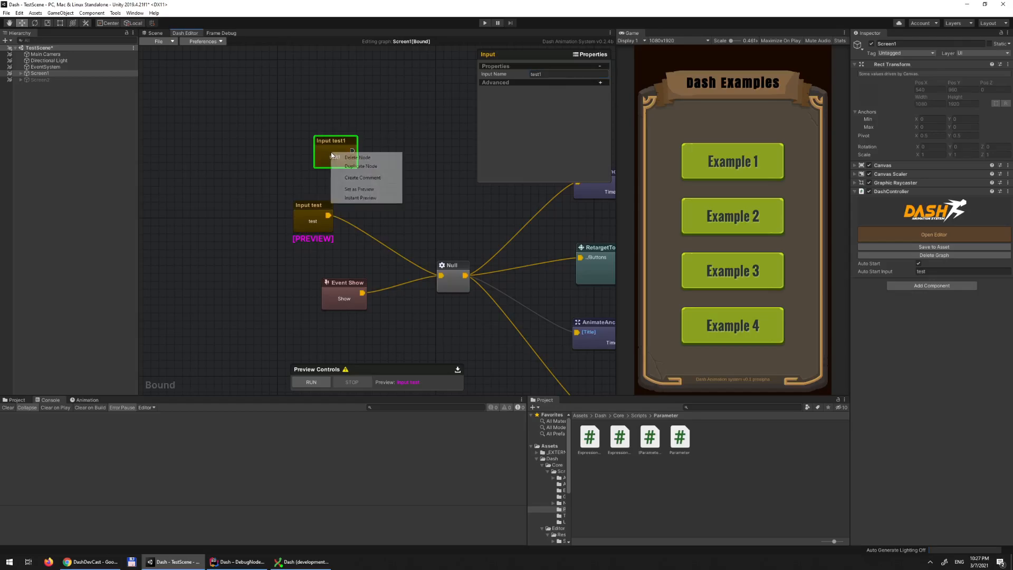
left_click(378, 157)
Step: Add an Output node to the upper area of the graph and delete it again
right_click(387, 98)
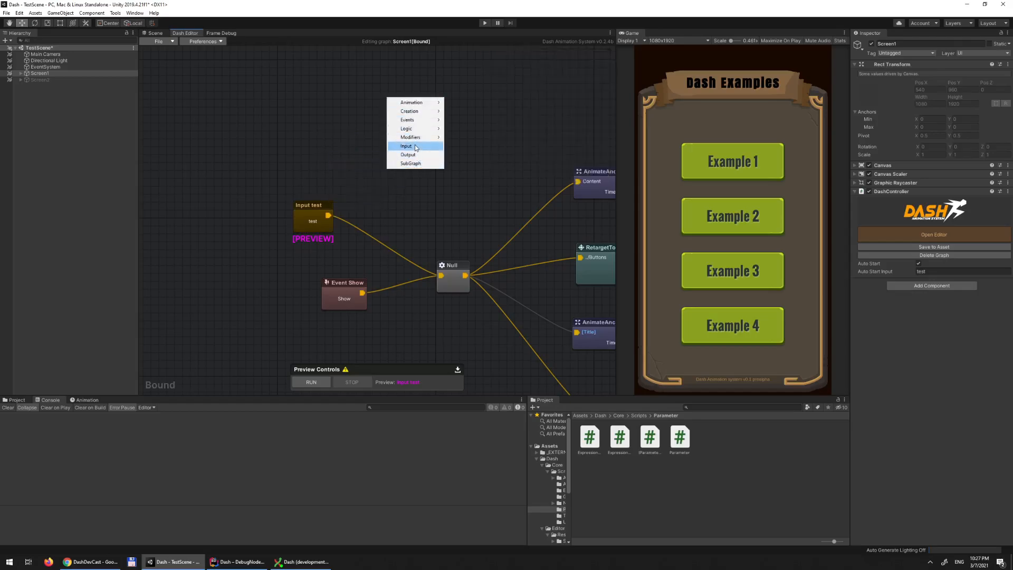
left_click(411, 155)
right_click(412, 111)
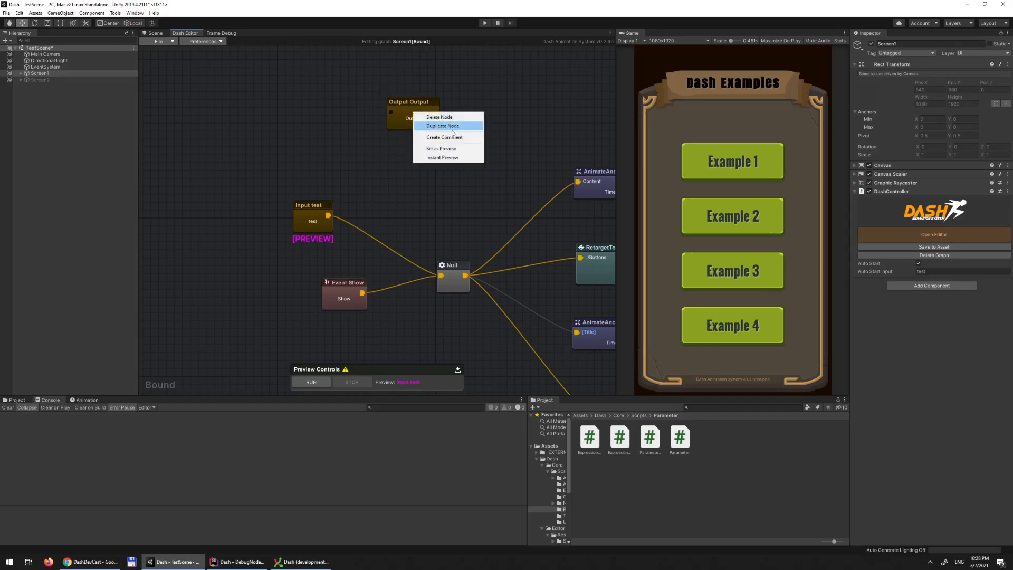
left_click(428, 116)
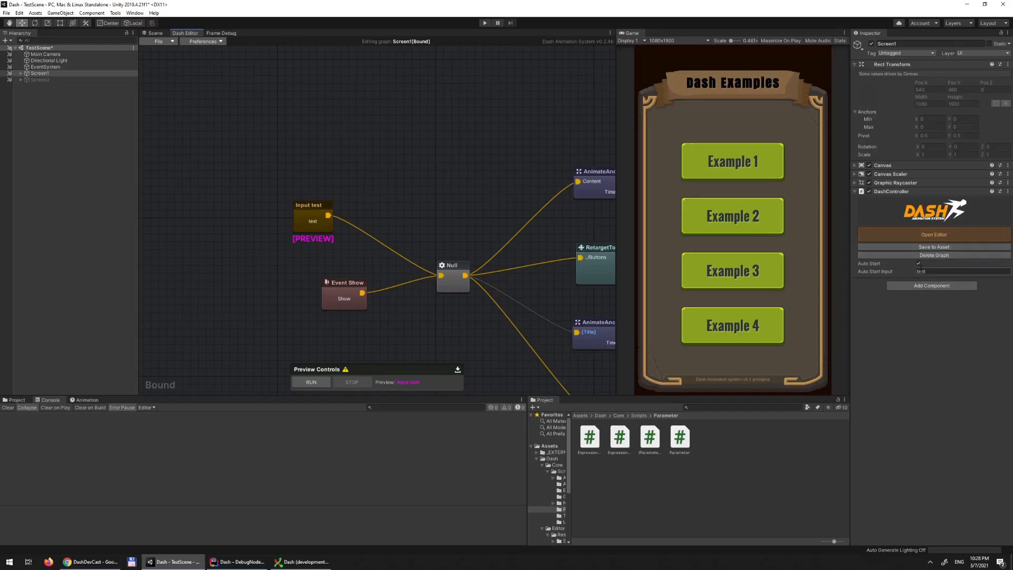
Step: Re-enable Auto Start on Screen1 with test1 as its Auto Start Input and test-run the scene
left_click(868, 263)
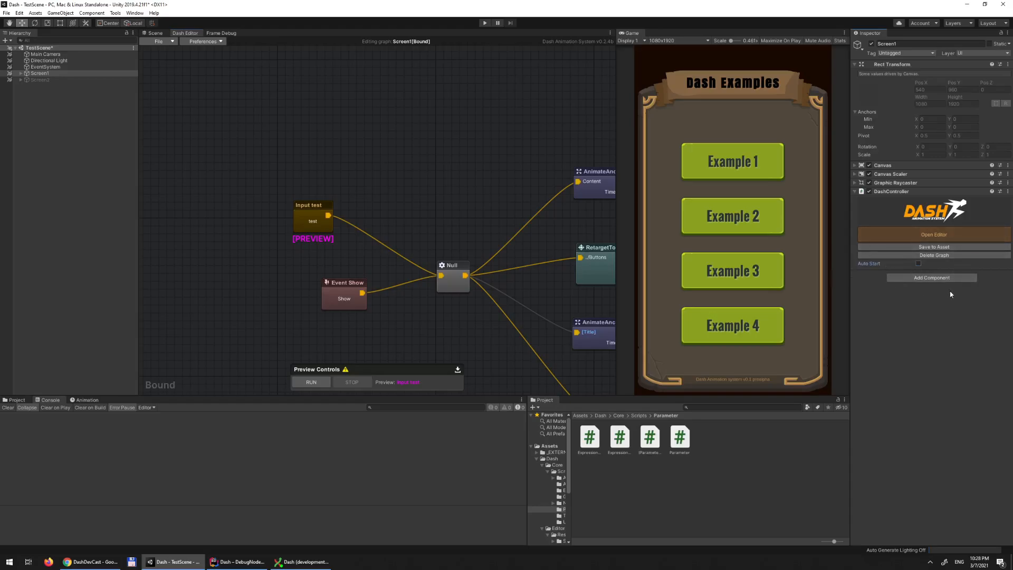
left_click(919, 264)
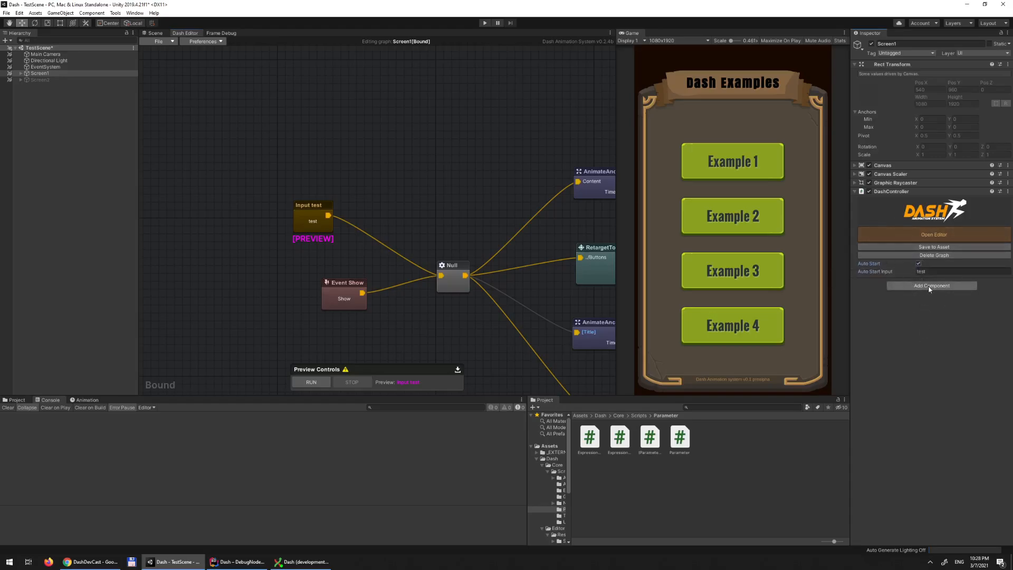
left_click(943, 273)
left_click(960, 274)
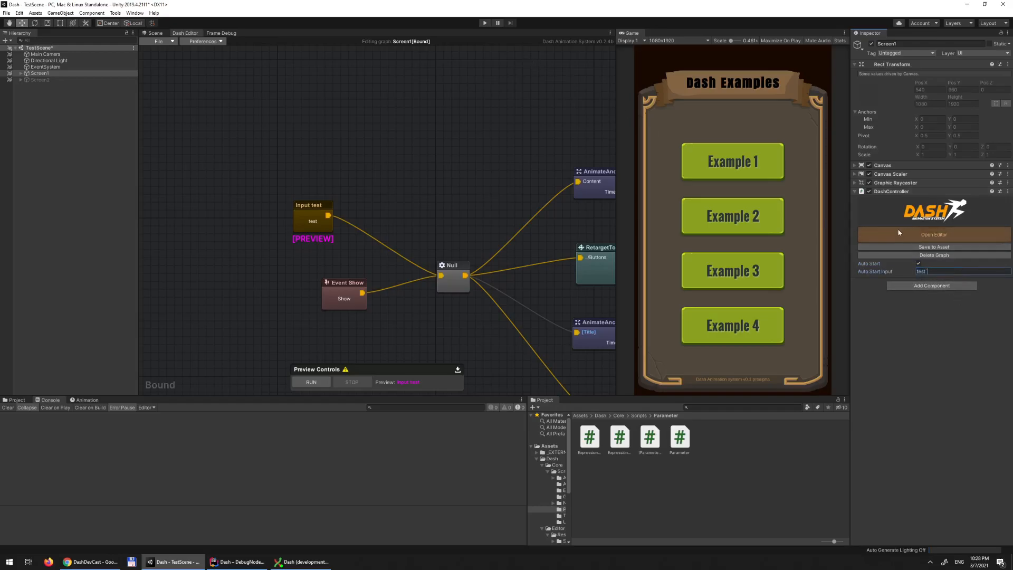
type("1")
left_click(485, 23)
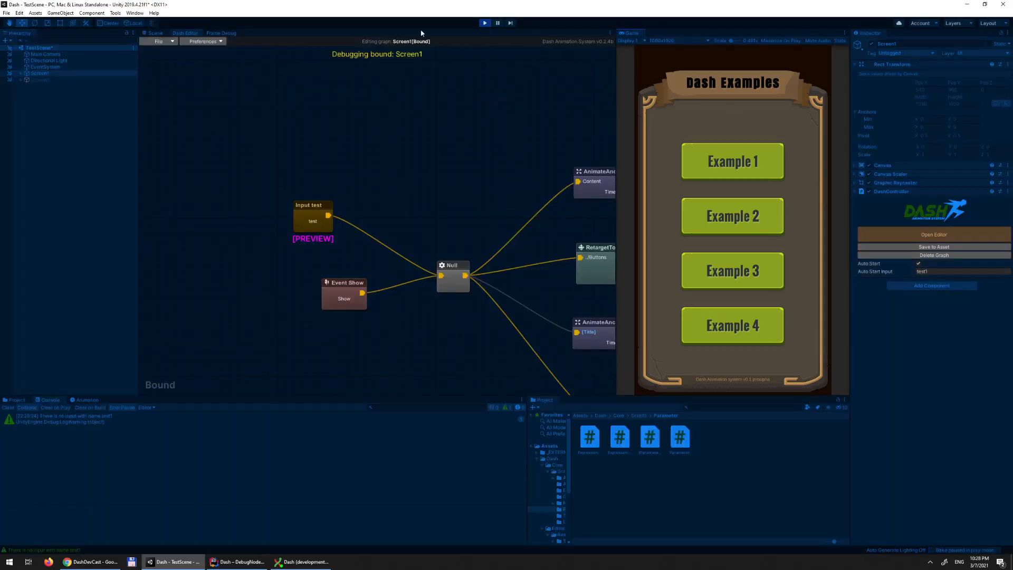
left_click(485, 23)
Step: Set Screen1's Auto Start Input to test and test-run the scene
left_click(950, 272)
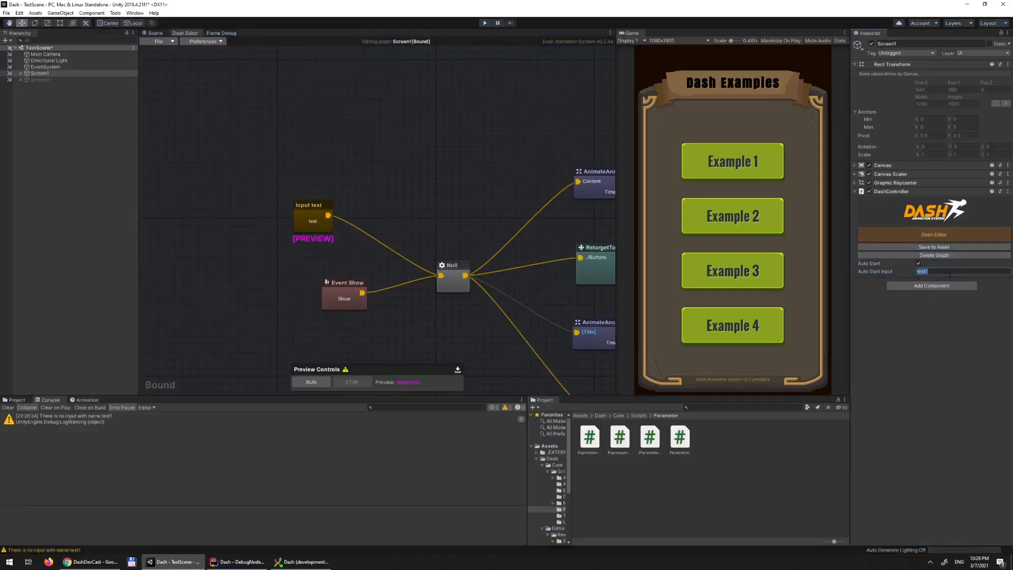
left_click(521, 141)
left_click(484, 22)
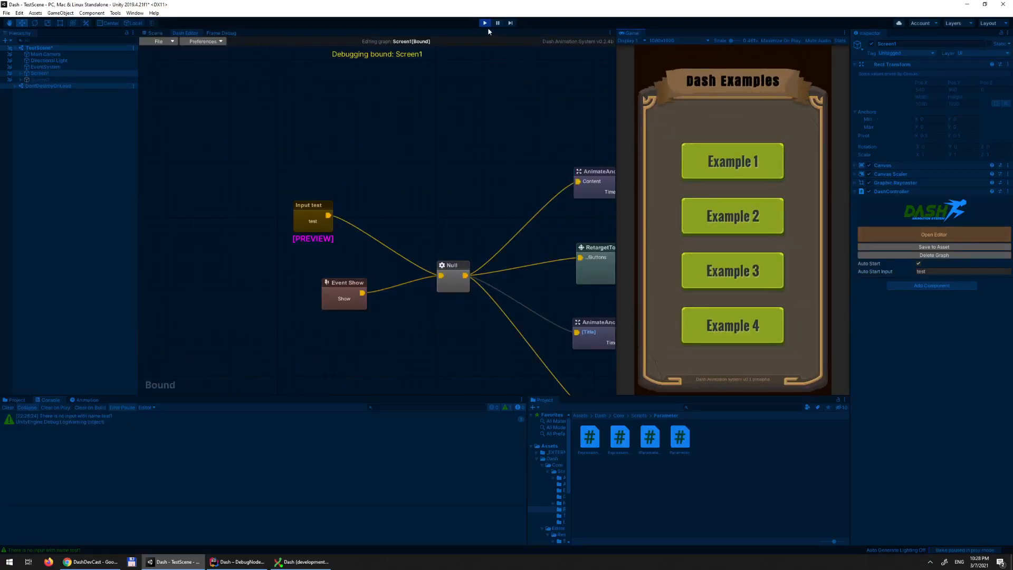
left_click(485, 23)
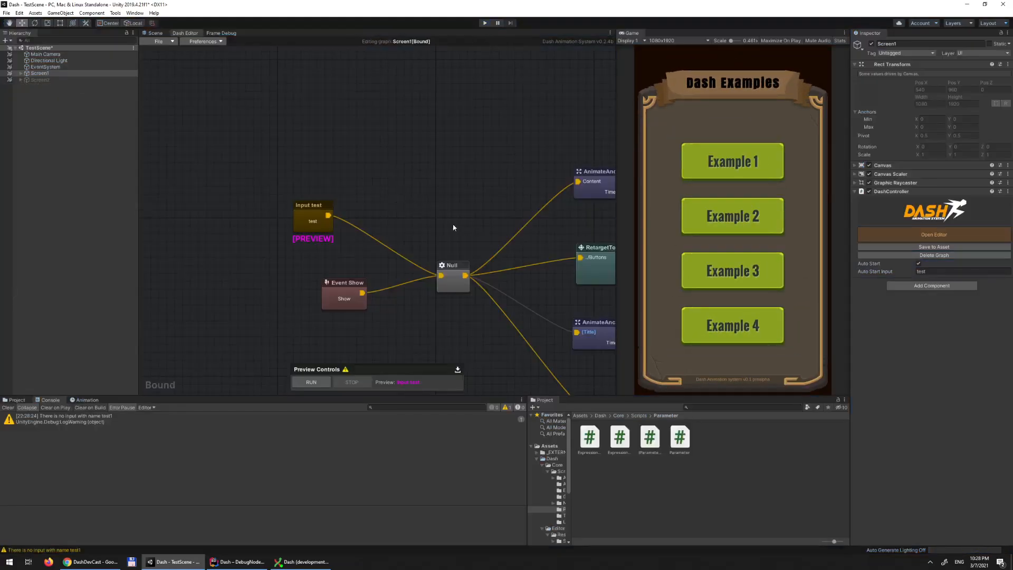
Step: Show the graph variables in the Dash graph editor
middle_click_drag(439, 211, 397, 181)
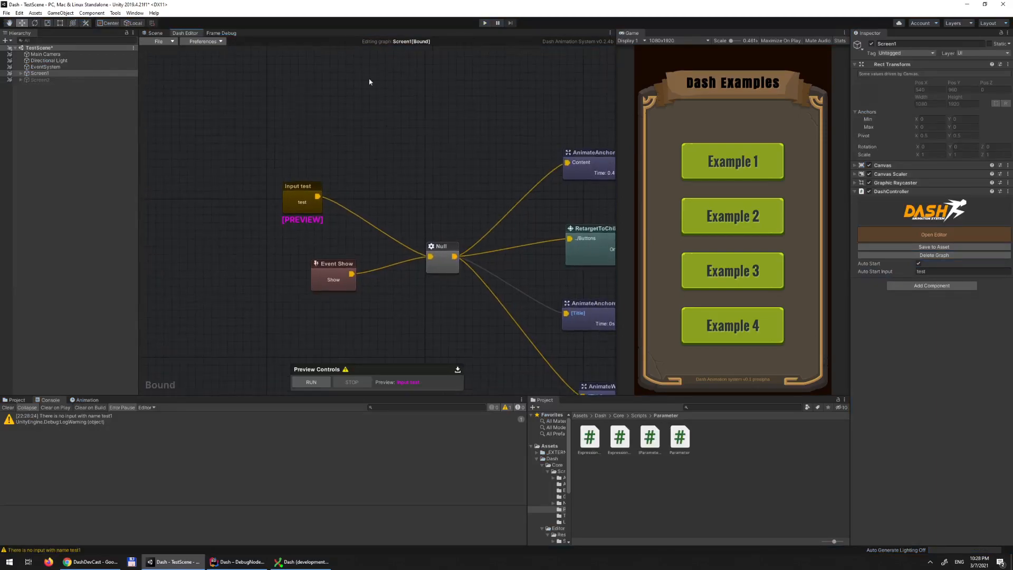
left_click(204, 41)
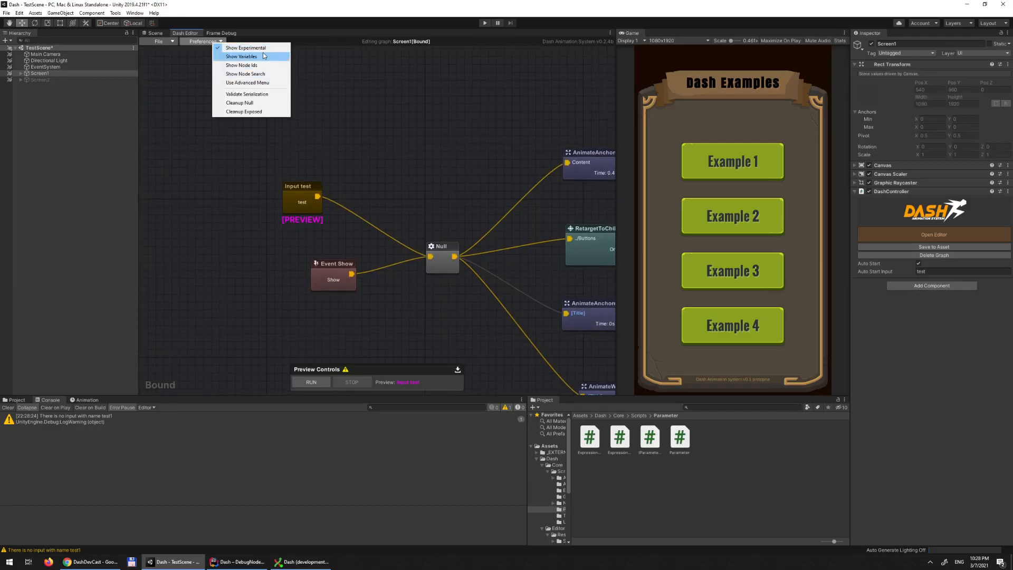
left_click(263, 54)
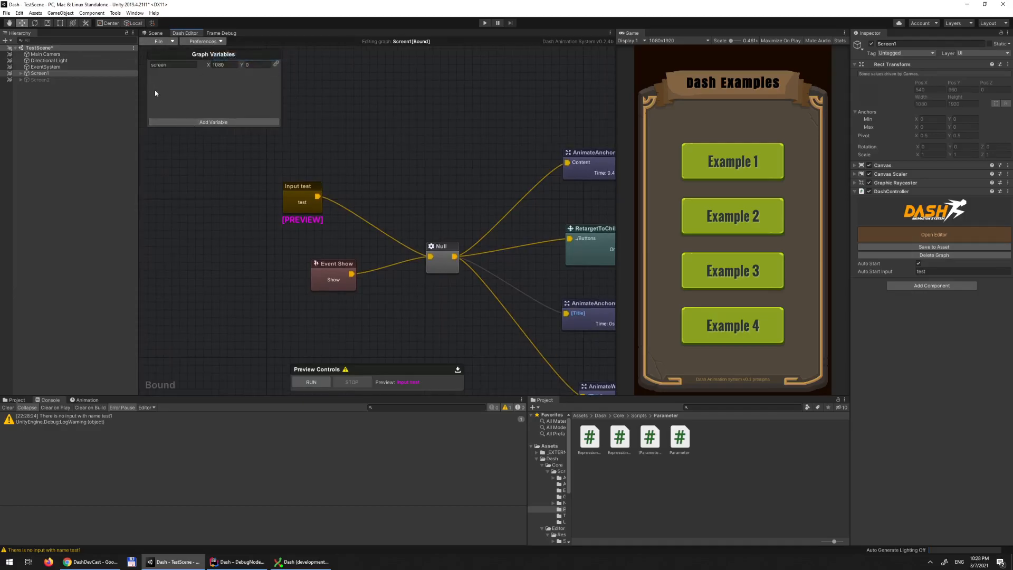
Step: Examine how the Content AnimateAnchoredPosition node's To Position refers to the screen graph variable
middle_click_drag(485, 160, 378, 129)
left_click(502, 173)
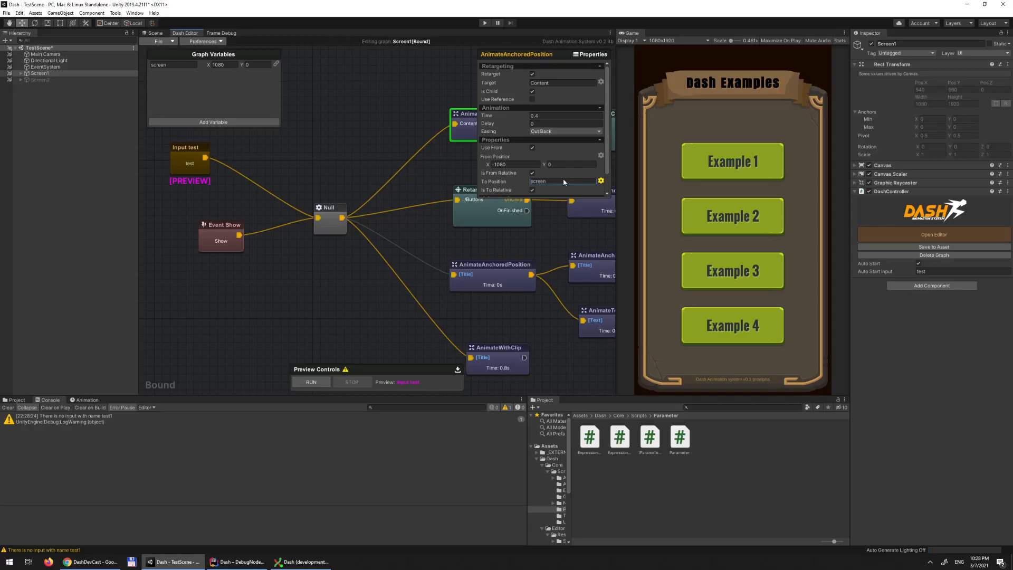
left_click(397, 128)
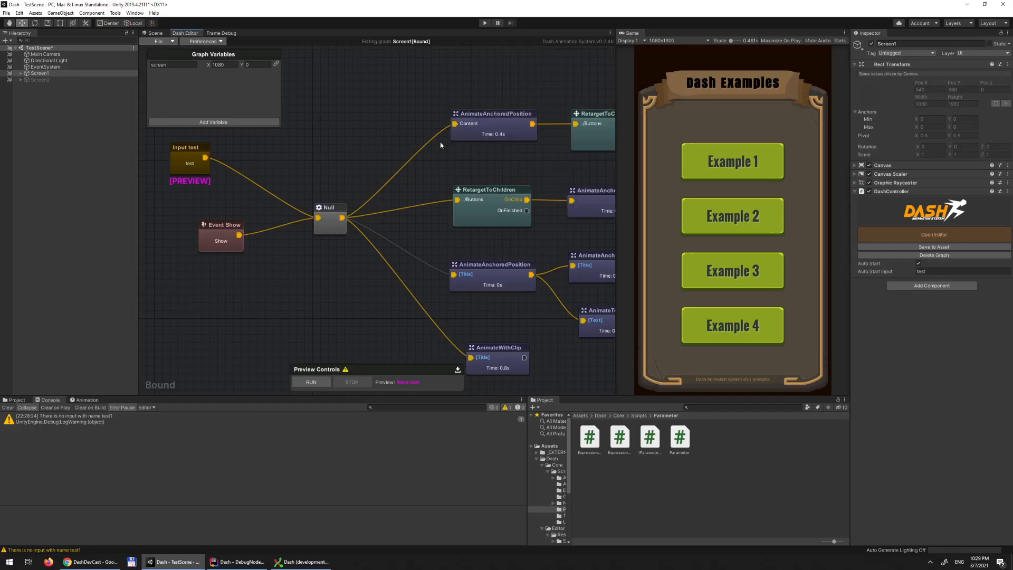
left_click(493, 126)
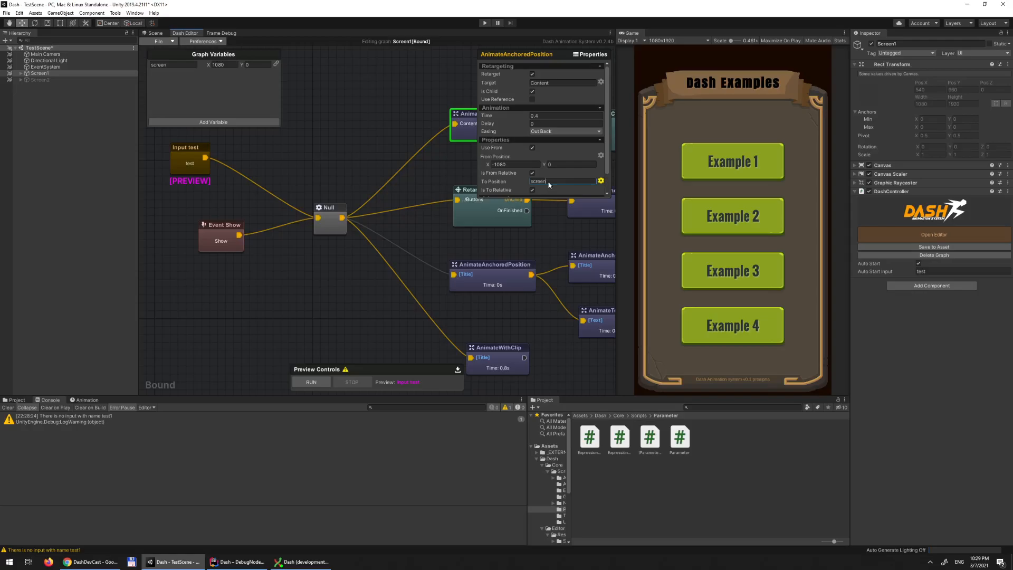
left_click(175, 64)
left_click(350, 163)
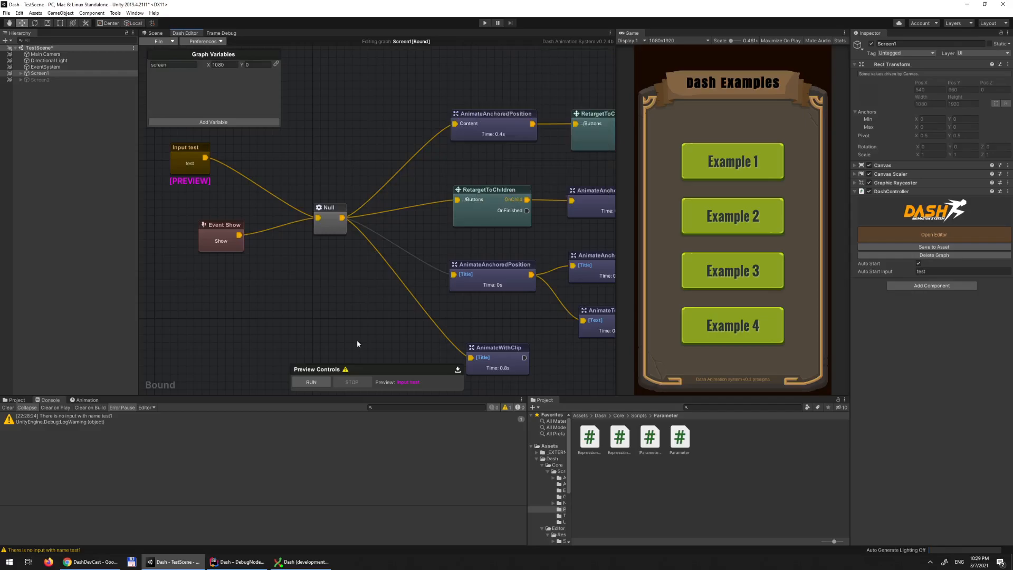
left_click(485, 138)
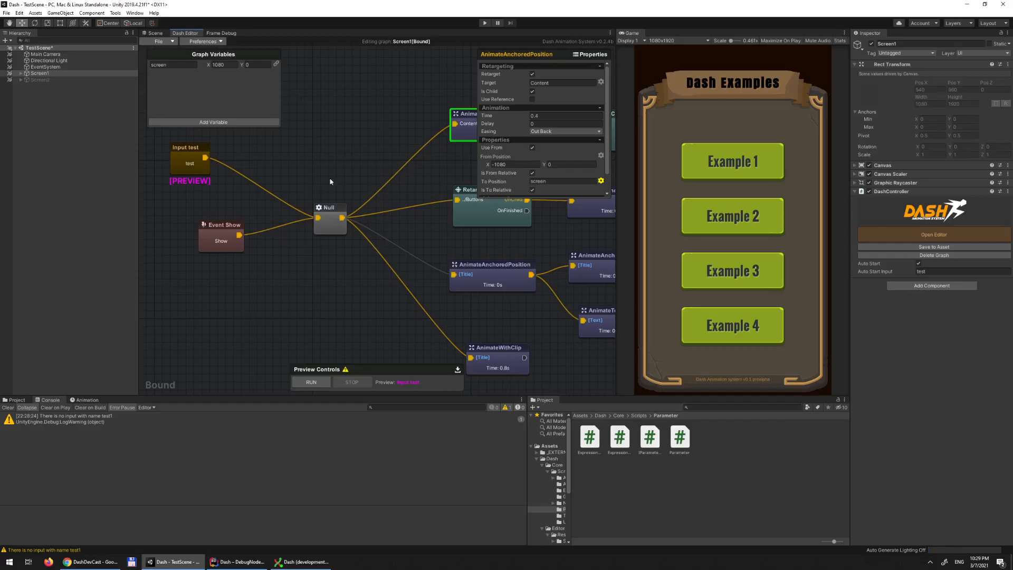
left_click(346, 181)
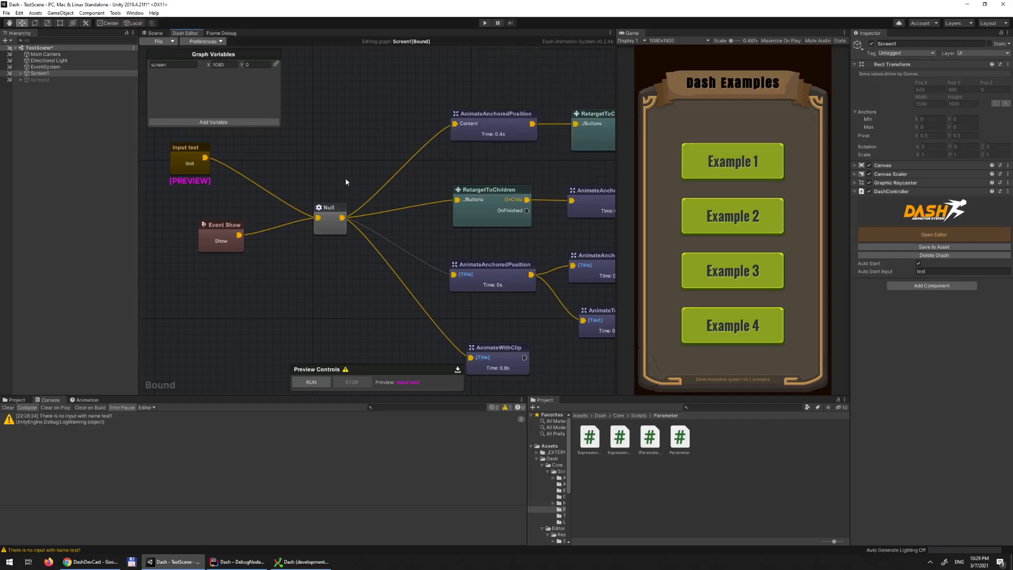
Step: Deactivate the Screen1 object and activate Screen2 in the scene
middle_click_drag(376, 182, 369, 139)
left_click(40, 80)
left_click(51, 74)
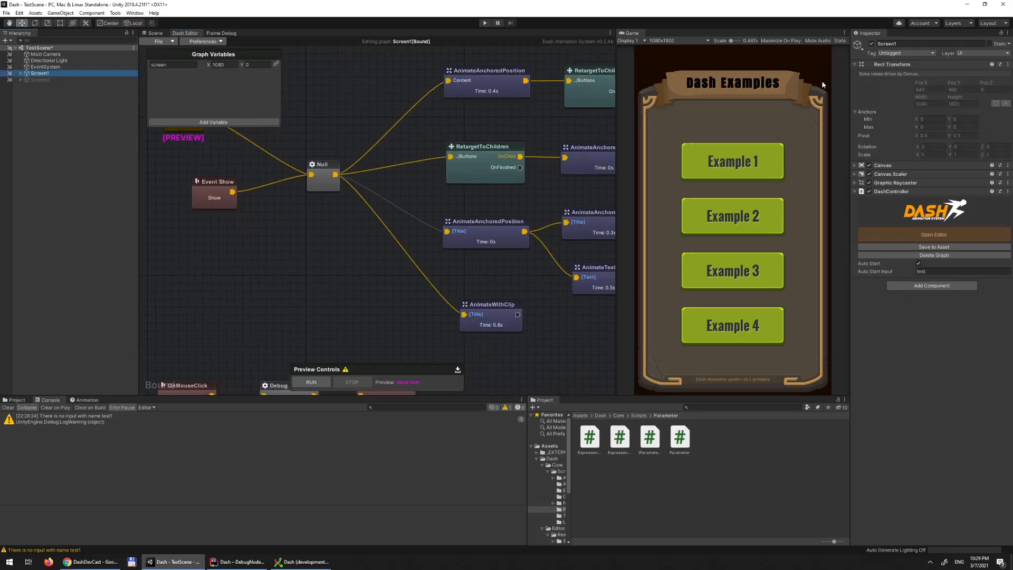
left_click(871, 43)
left_click(40, 80)
left_click(872, 44)
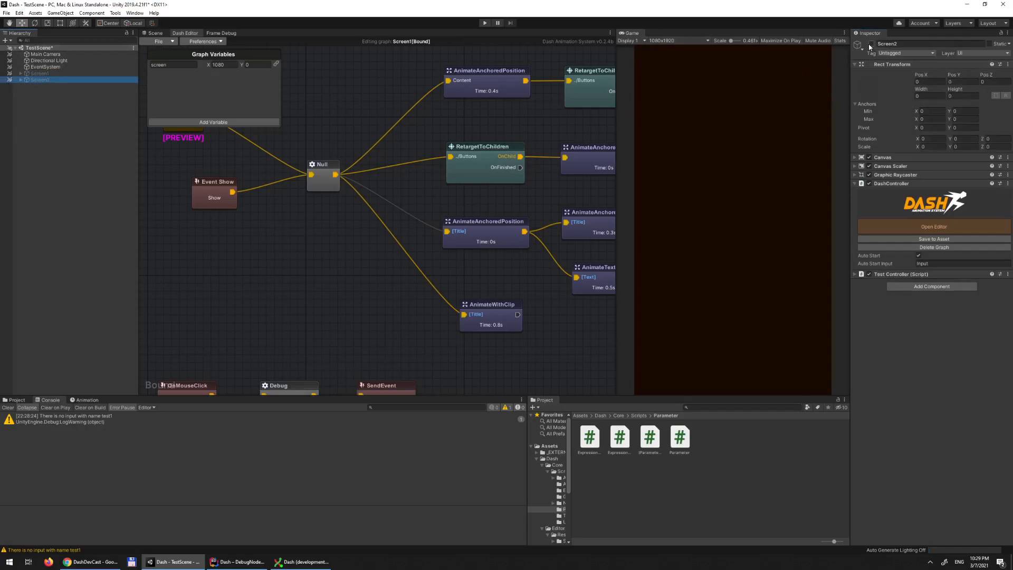
Step: Open Screen2's graph in the Dash editor and bring its node chain into view
left_click(926, 231)
scroll(323, 161, "down", 12)
middle_click_drag(422, 250, 366, 145)
scroll(365, 109, "up", 5)
scroll(403, 211, "up", 5)
middle_click_drag(363, 104, 382, 195)
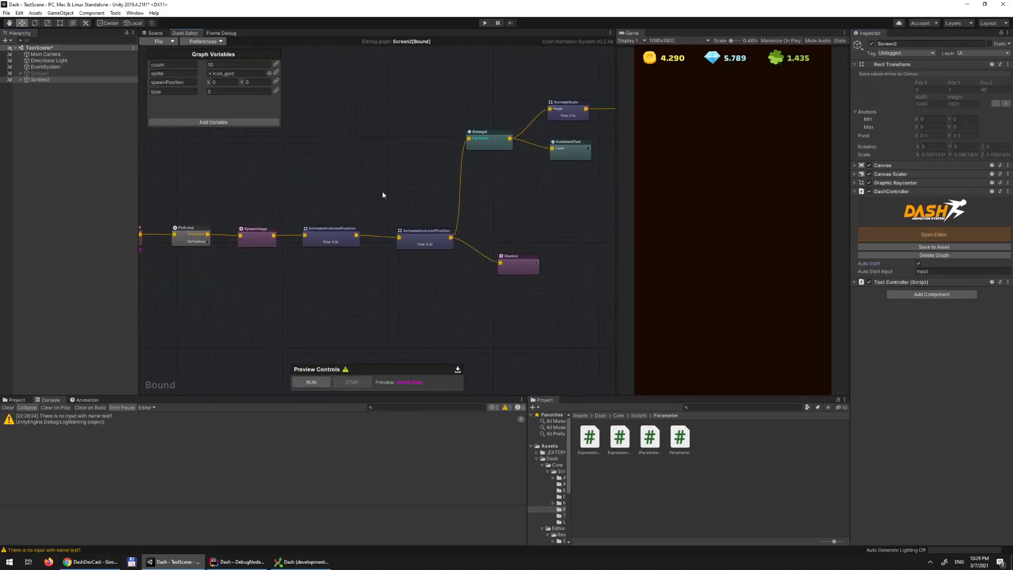
Step: Test-run Screen2, triggering its spawn animation in the game view with the Test Controller's Type set to 1
left_click(484, 22)
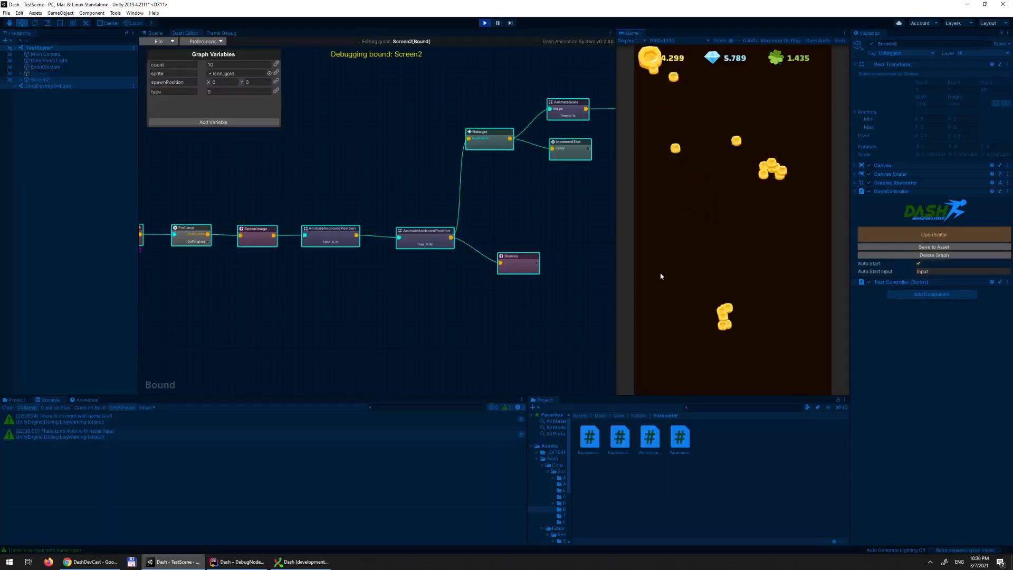
left_click(855, 282)
type("1")
left_click(740, 236)
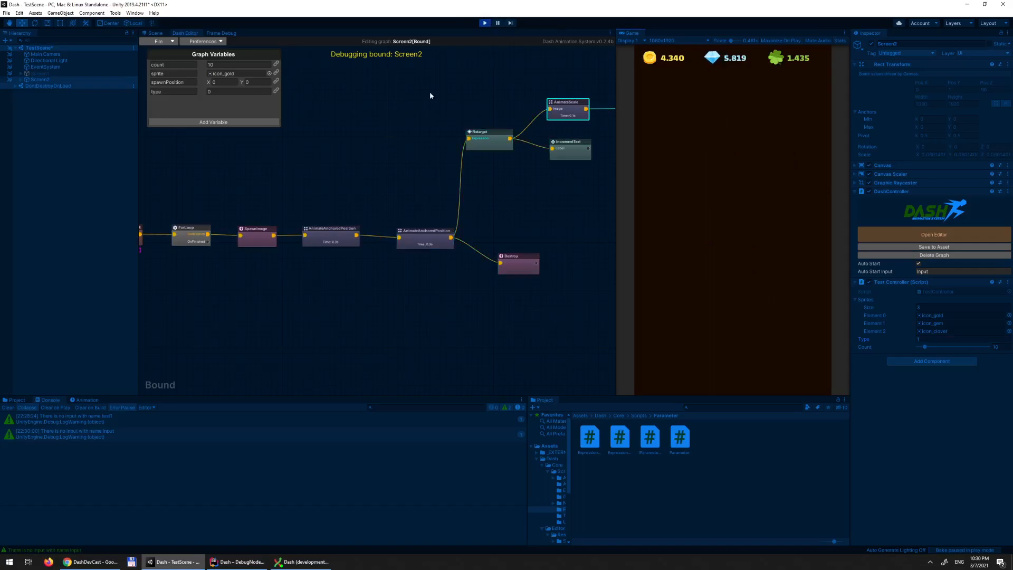
left_click(485, 23)
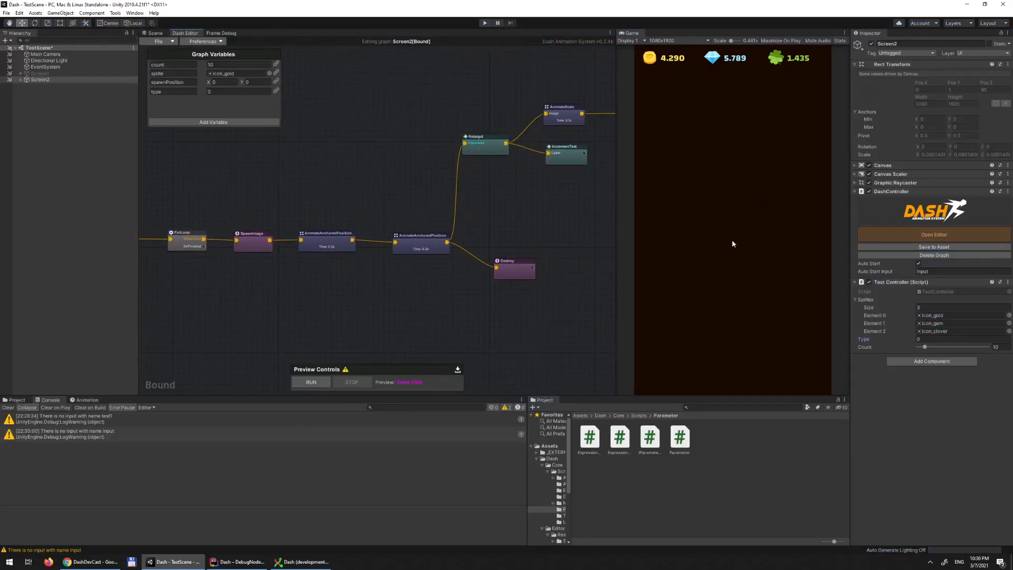
Step: Examine the expressions and variable references in the Retarget, first AnimateAnchoredPosition and SpawnImage nodes' properties
left_click(856, 299)
left_click(481, 149)
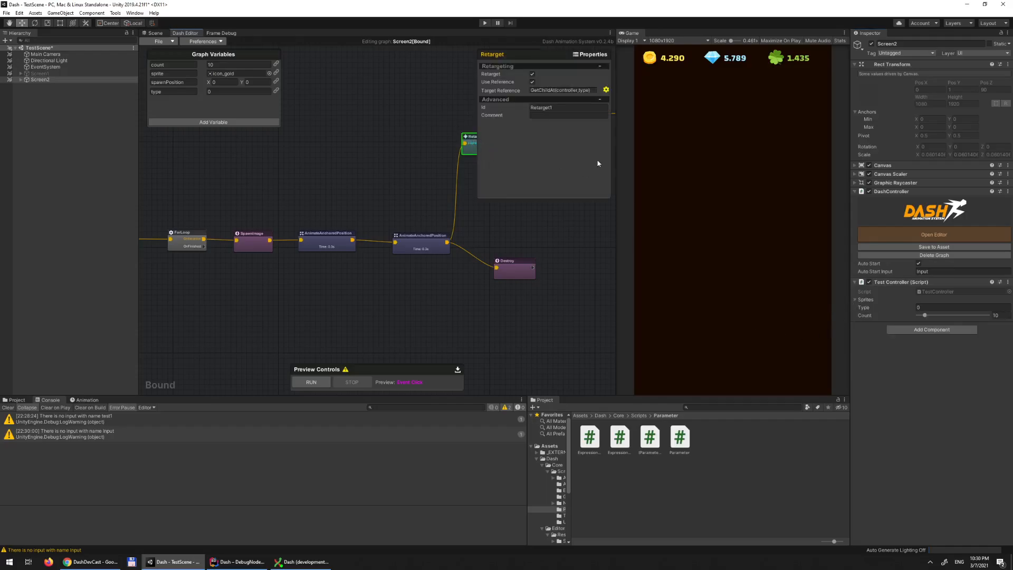
left_click(324, 250)
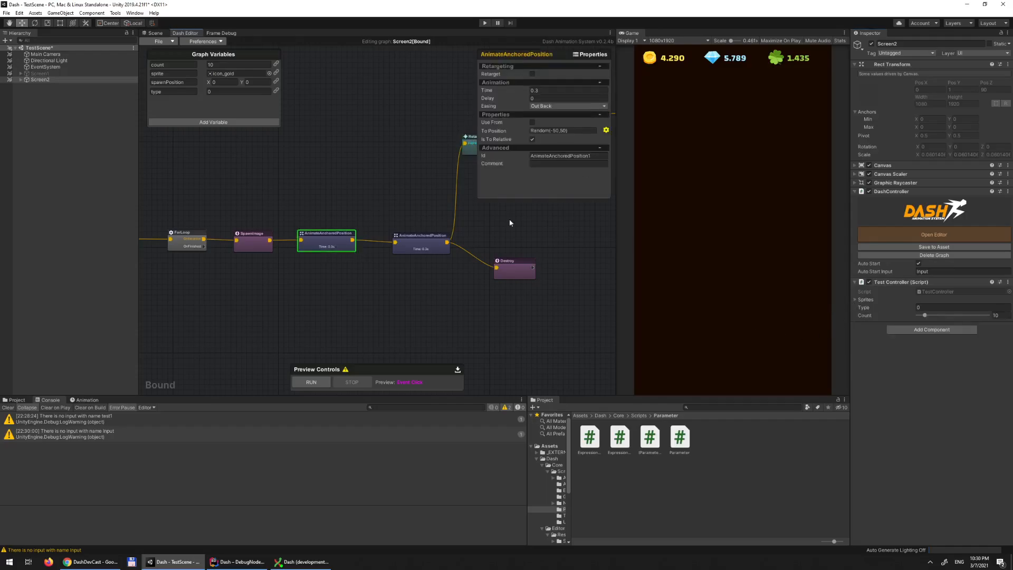
left_click(258, 247)
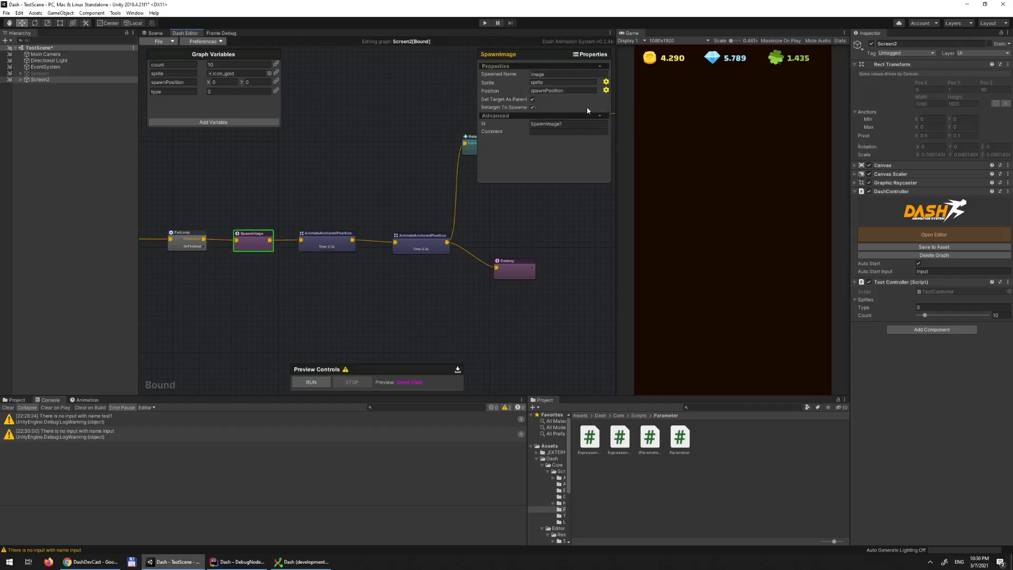
left_click(409, 130)
Step: Run the Screen2 graph preview and inspect the properties of the AnimateAnchoredPosition node after SpawnImage
middle_click_drag(399, 146, 391, 183)
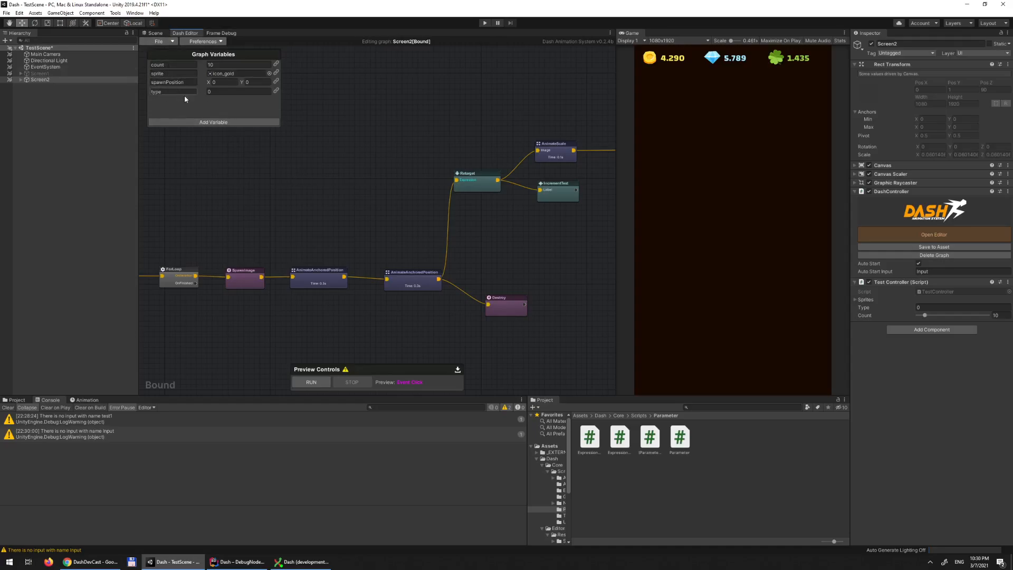
left_click(311, 382)
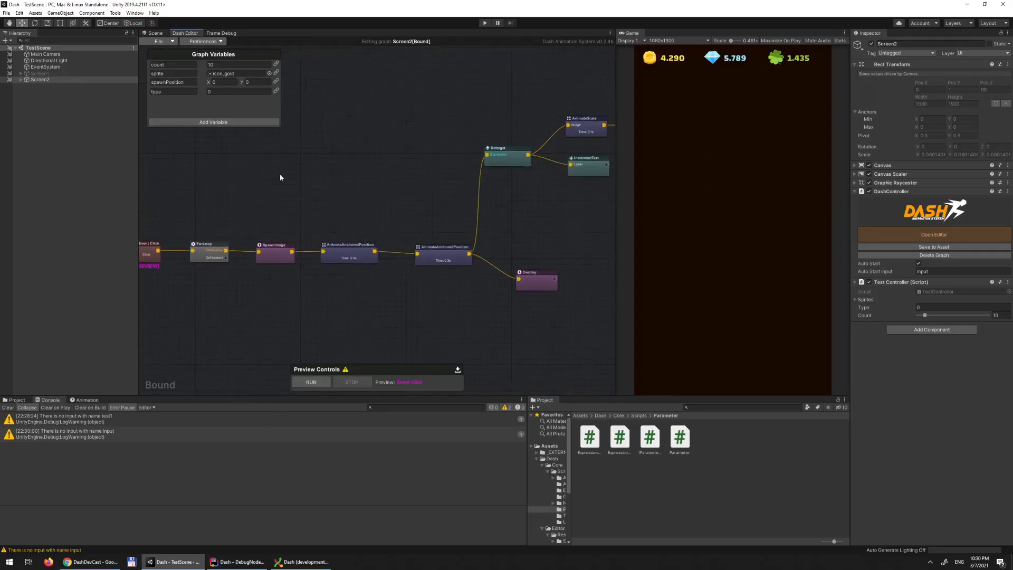
left_click(351, 252)
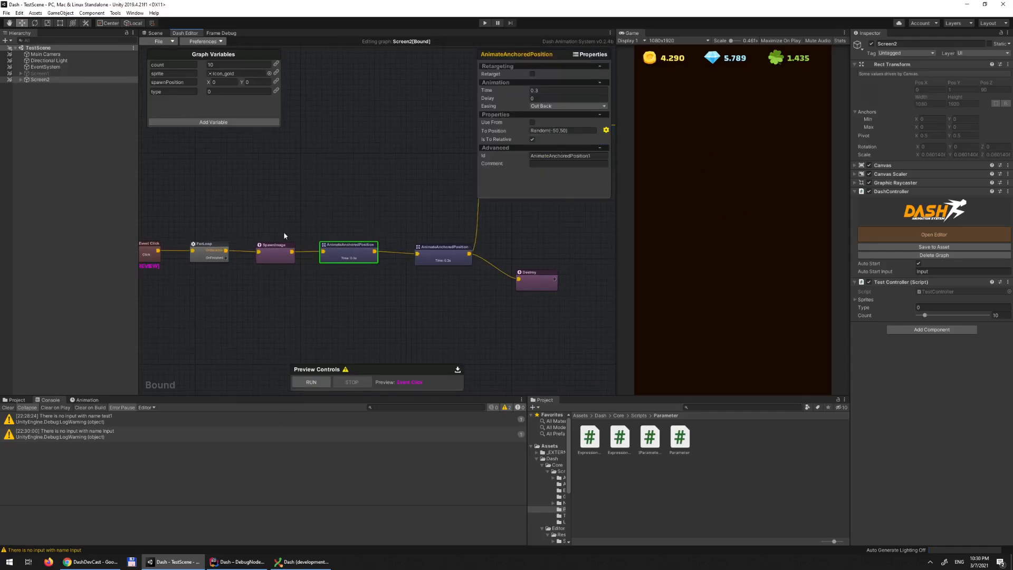
Step: Inspect the SpawnImage node's properties and run the Screen2 graph preview
left_click(269, 254)
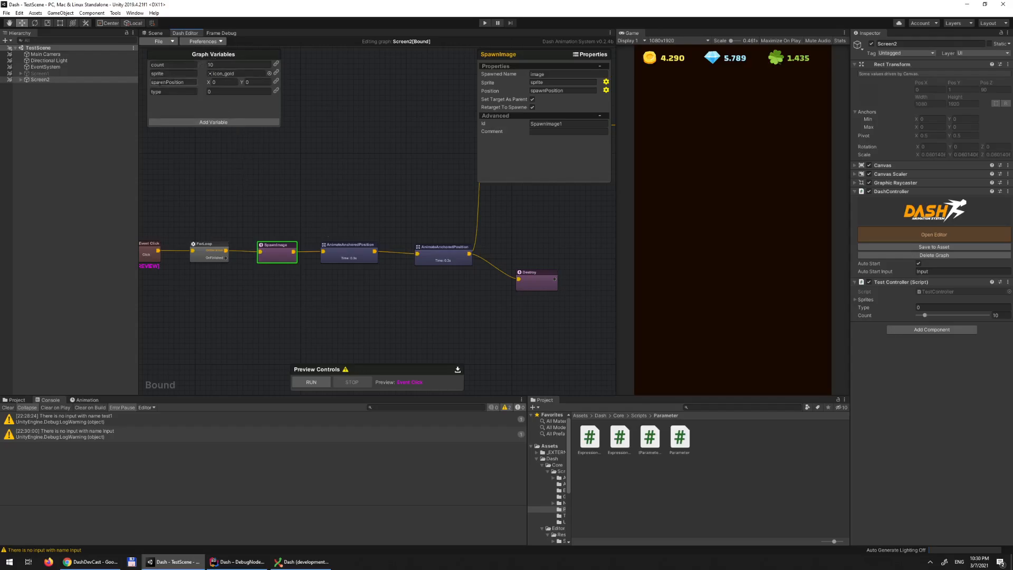
left_click(311, 382)
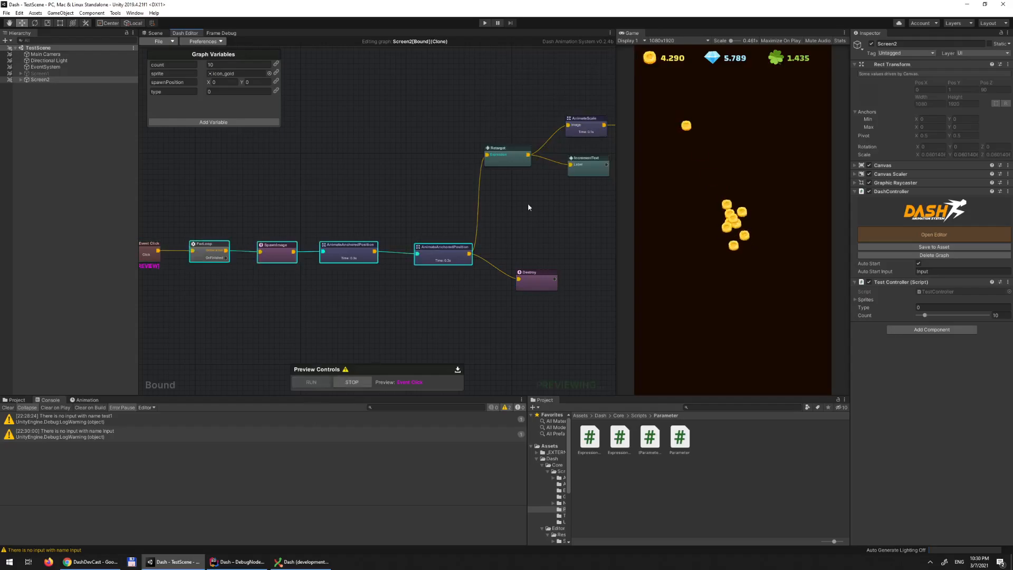
Step: Set the Screen2 graph's sprite variable to the 128x128 icon_gem sprite
left_click(269, 74)
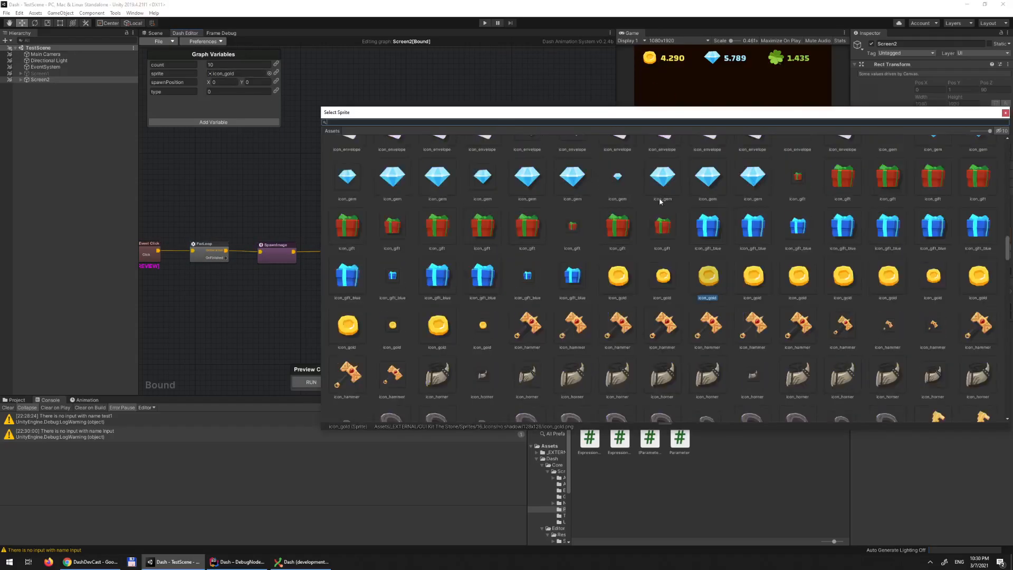
left_click(663, 176)
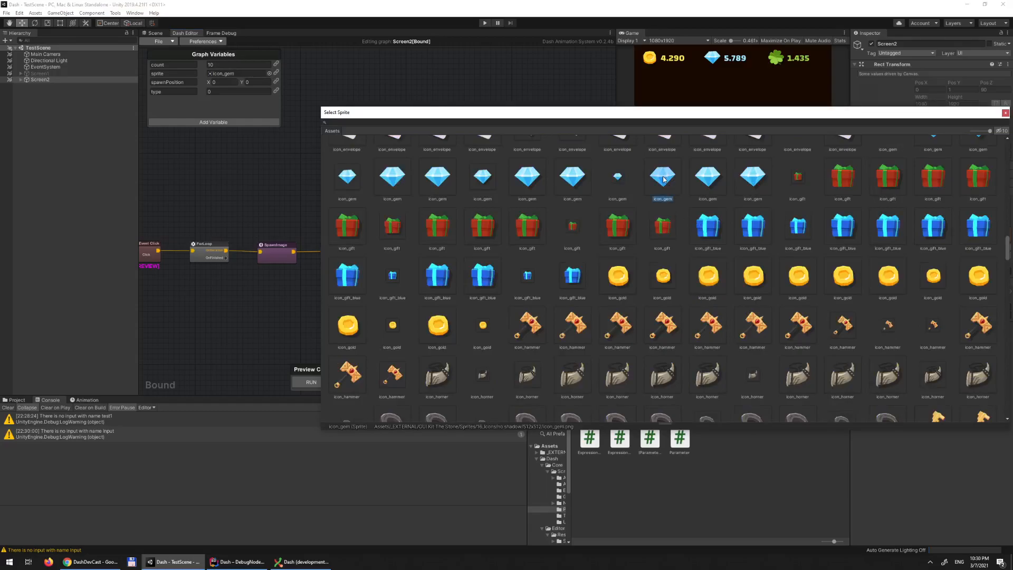
left_click(440, 185)
left_click(399, 186)
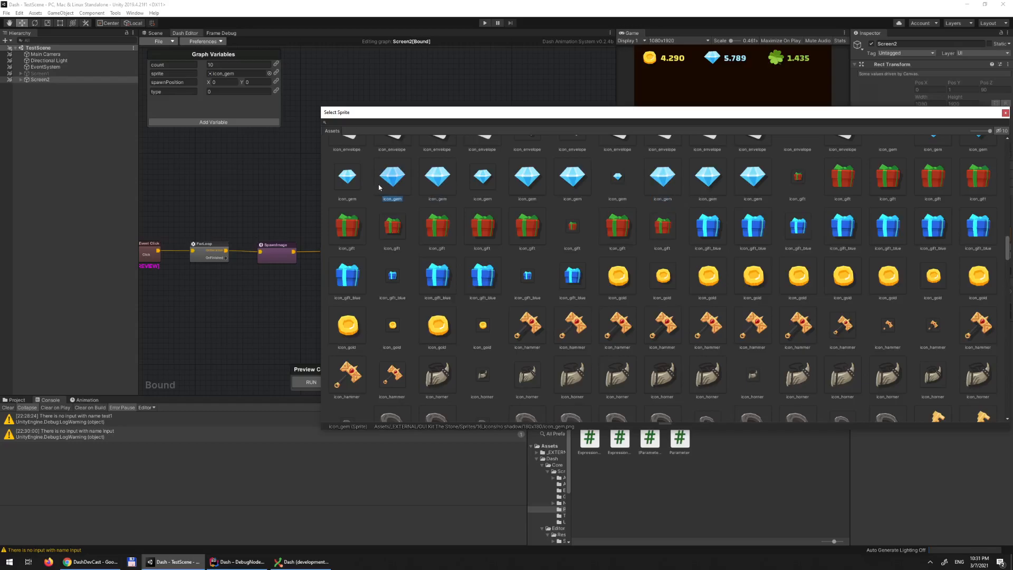
scroll(355, 200, "up", 1)
left_click(353, 203)
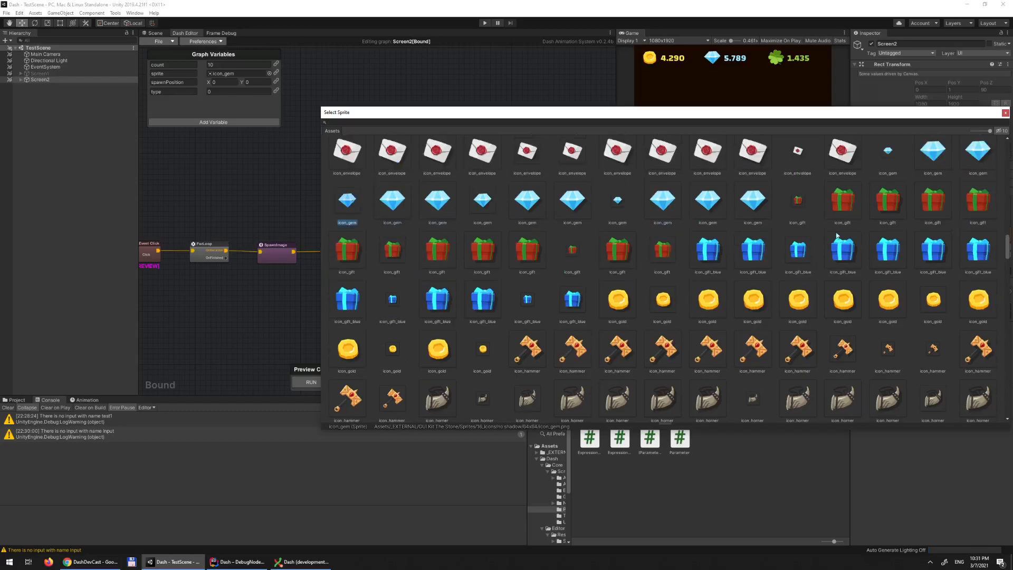
scroll(991, 153, "up", 1)
left_click(933, 166)
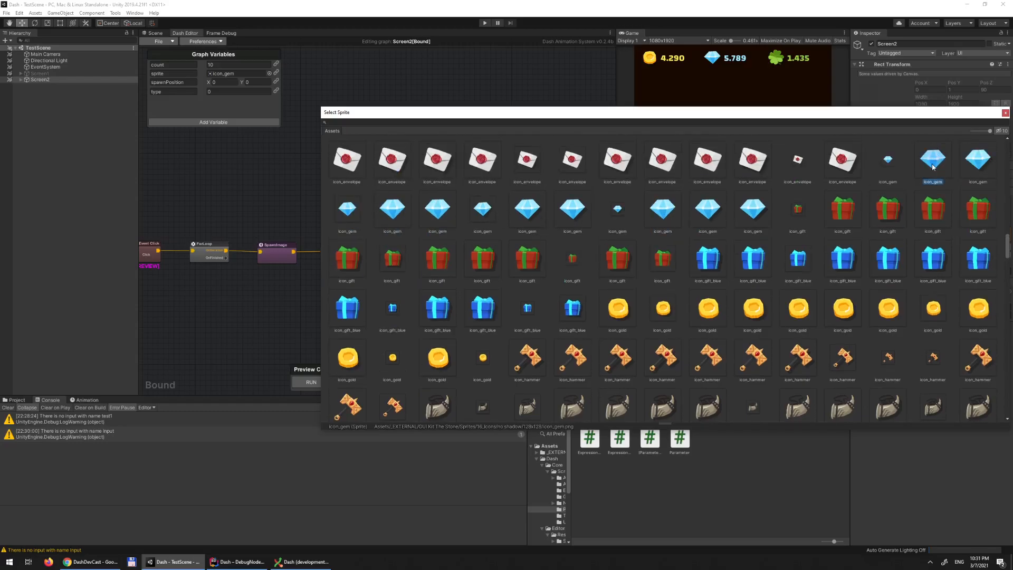
double_click(933, 167)
Step: Set the graph variable type to 1 and preview the gem spawn animation several times
left_click(310, 385)
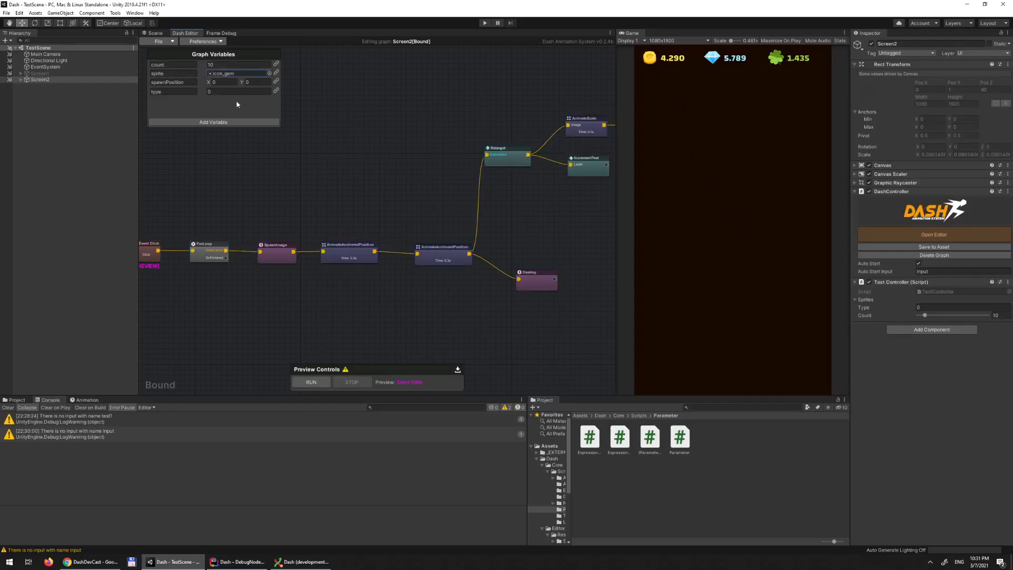
left_click(177, 94)
left_click(318, 383)
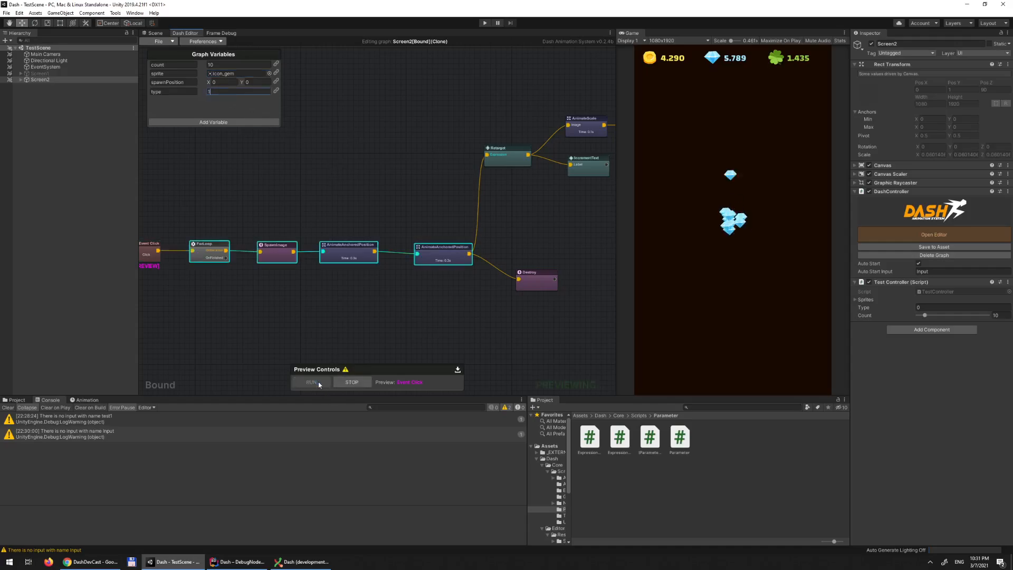
left_click(319, 382)
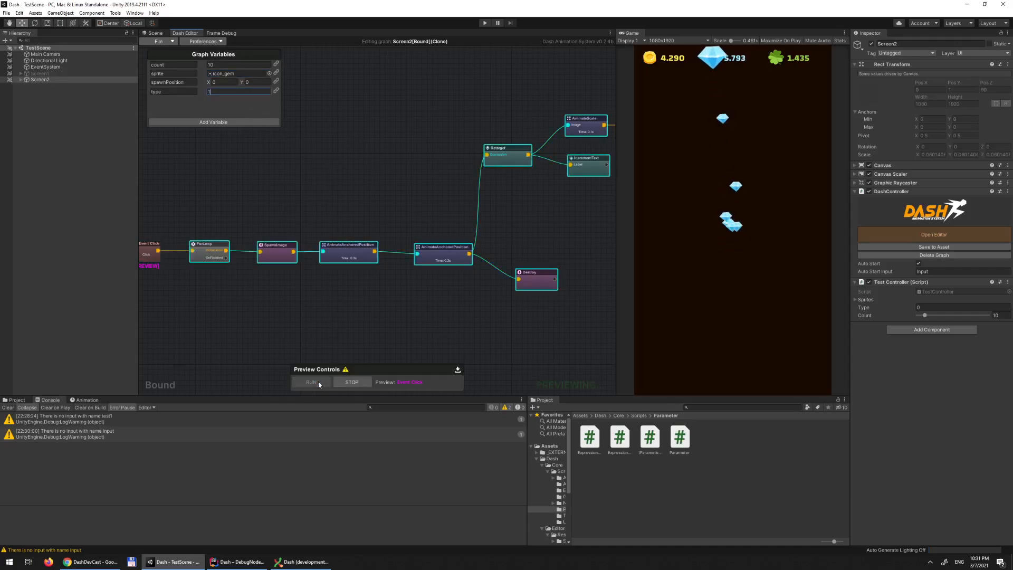
left_click(318, 383)
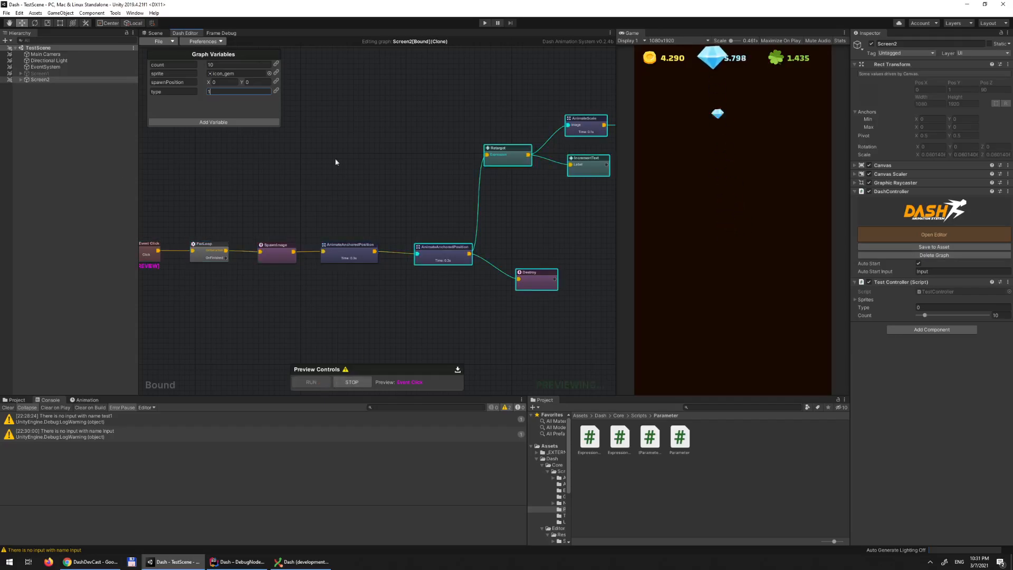
left_click(312, 383)
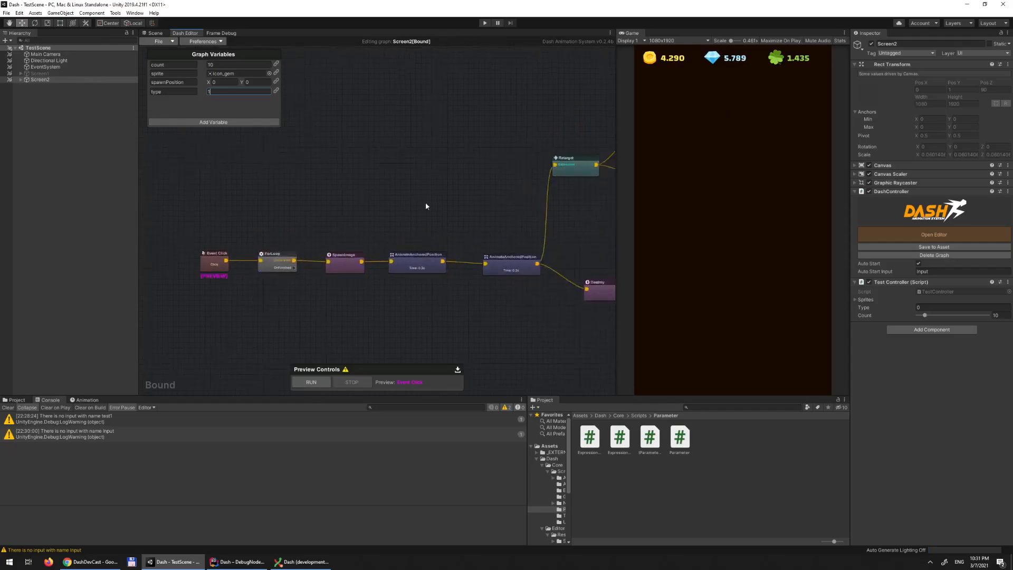
Step: Test-run the scene in play mode with the Test Controller's Type set to 2, triggering the spawn animation in the game view
left_click(484, 22)
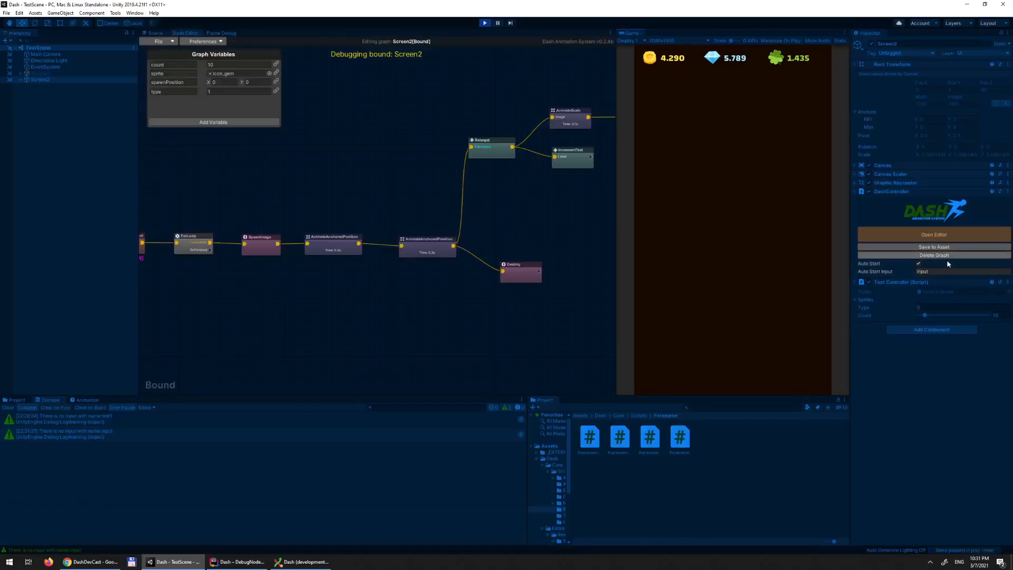
left_click(936, 309)
type("2")
left_click(776, 244)
left_click(769, 253)
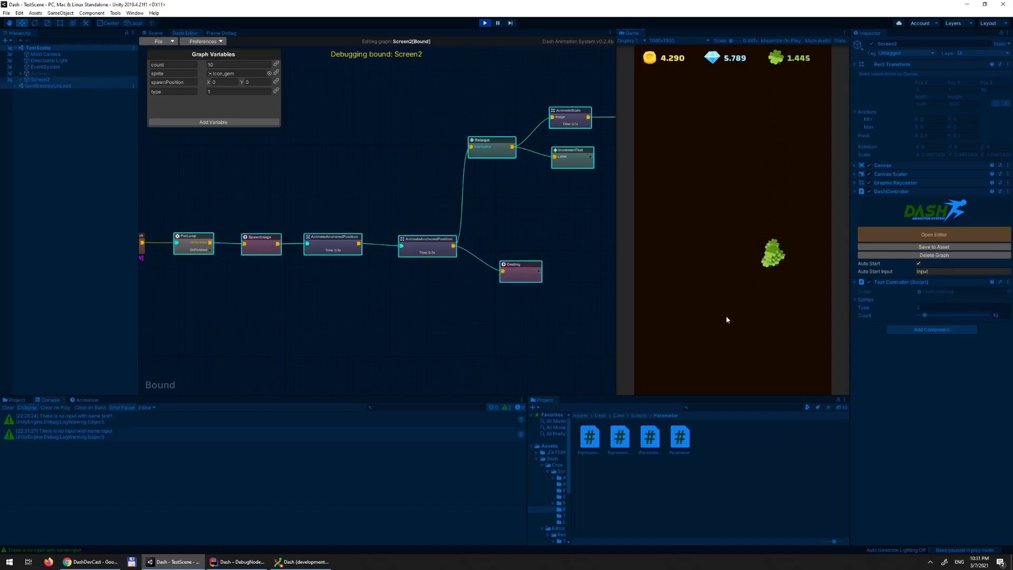
left_click(778, 258)
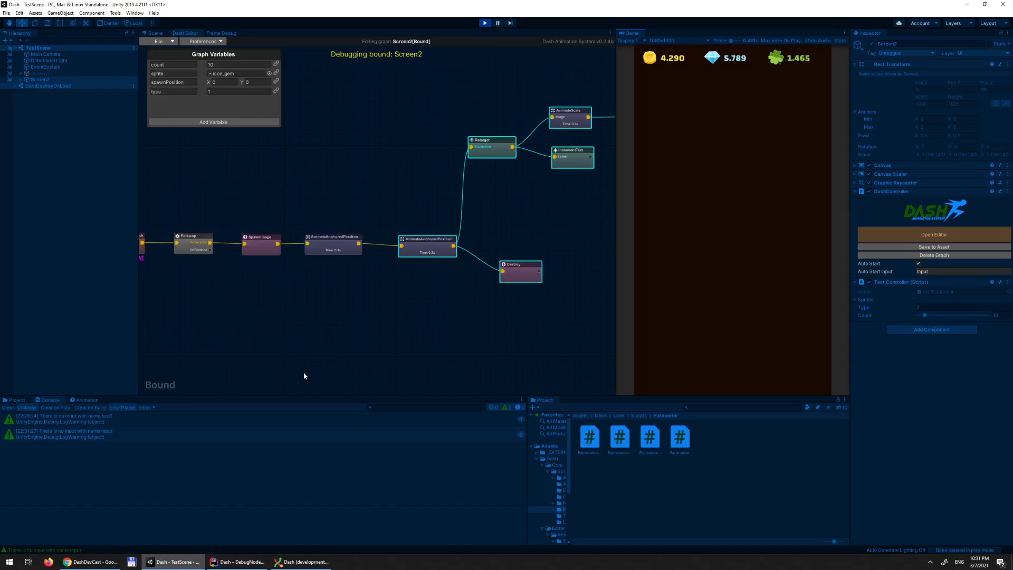
left_click(484, 23)
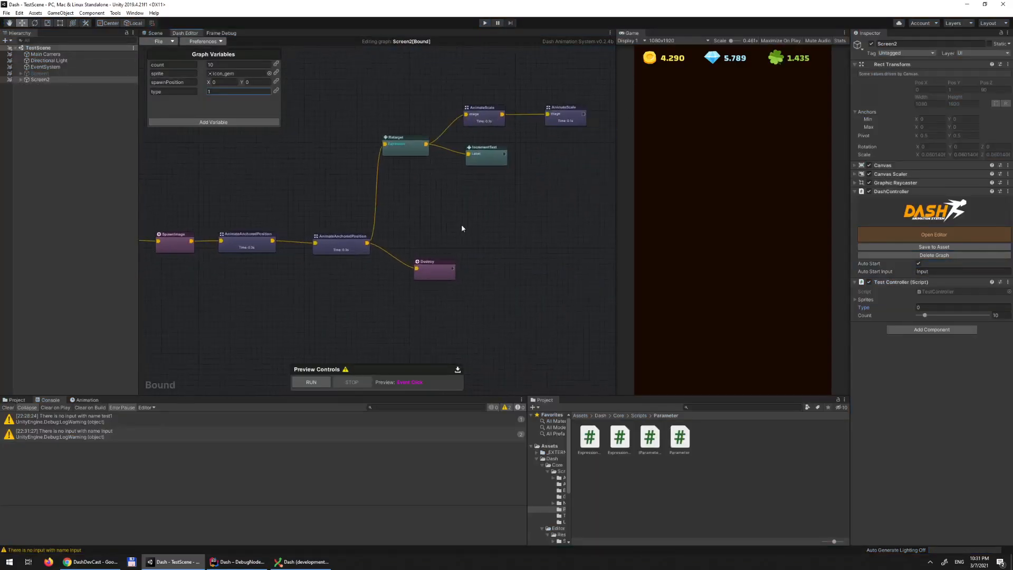
Step: Examine the node chain from its start, inspecting the ForLoop and Event Click nodes
middle_click_drag(443, 219, 521, 224)
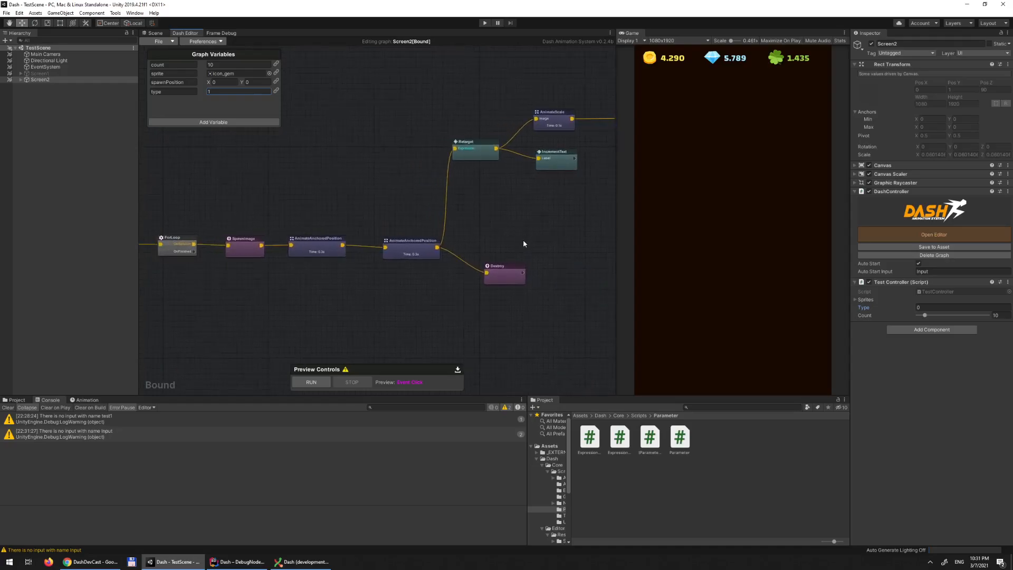
middle_click_drag(305, 178, 388, 176)
middle_click_drag(572, 260, 501, 262)
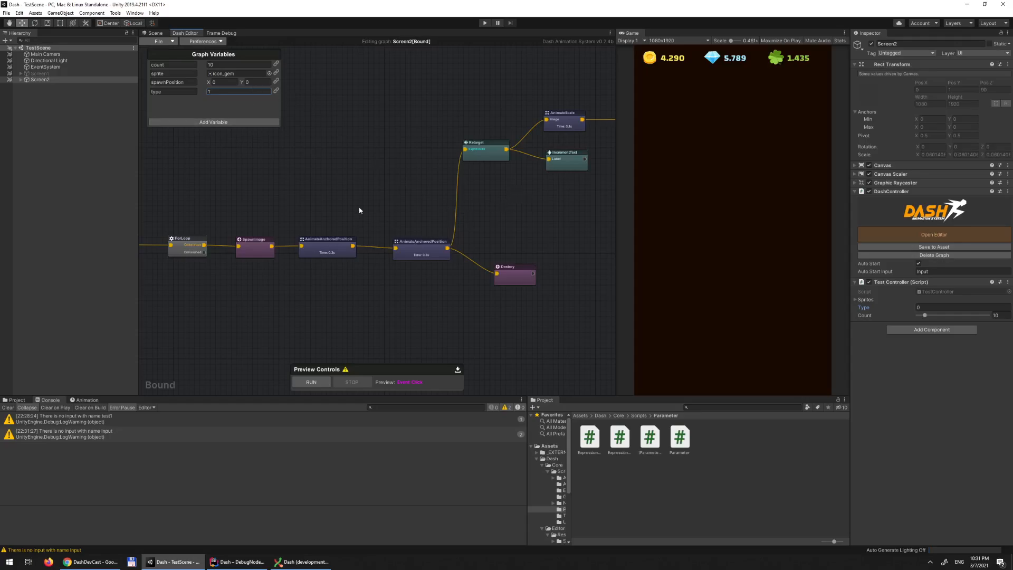
middle_click_drag(390, 197, 466, 190)
left_click(331, 258)
left_click(240, 252)
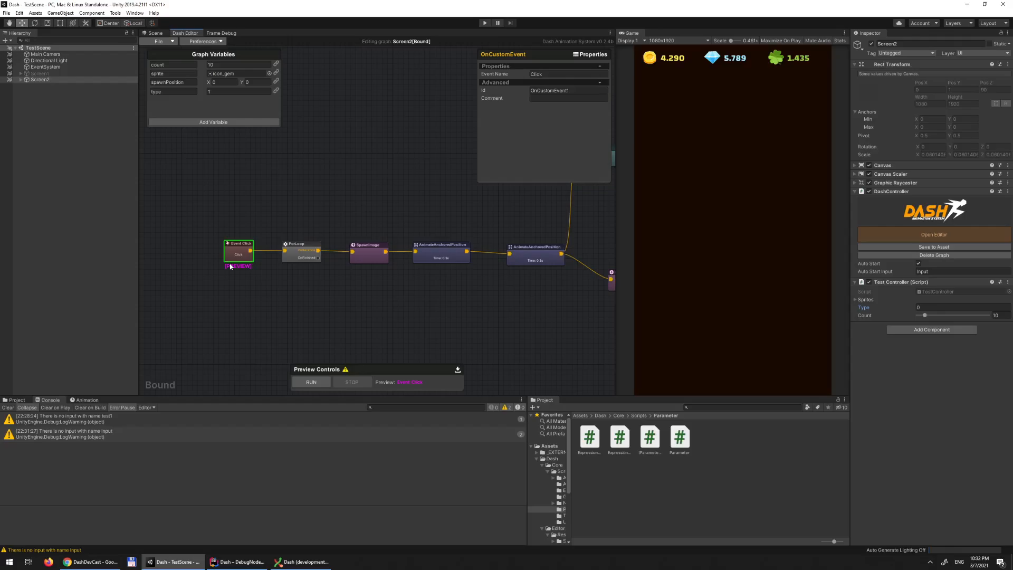
Step: Follow the chain to the Retarget and Destroy branches, inspecting the AnimateAnchoredPosition node that follows SpawnImage
middle_click_drag(367, 215, 330, 222)
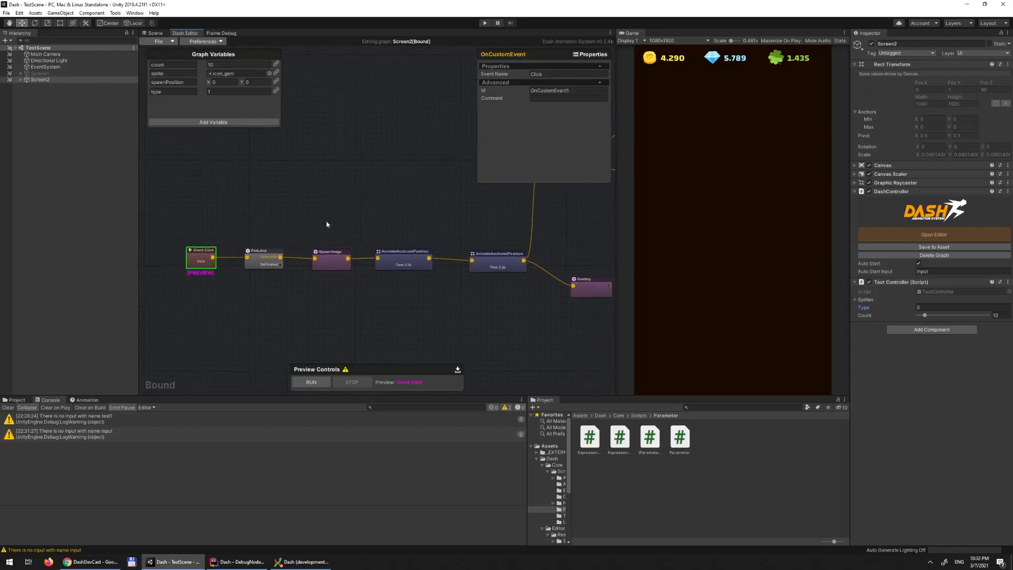
middle_click_drag(430, 210, 256, 263)
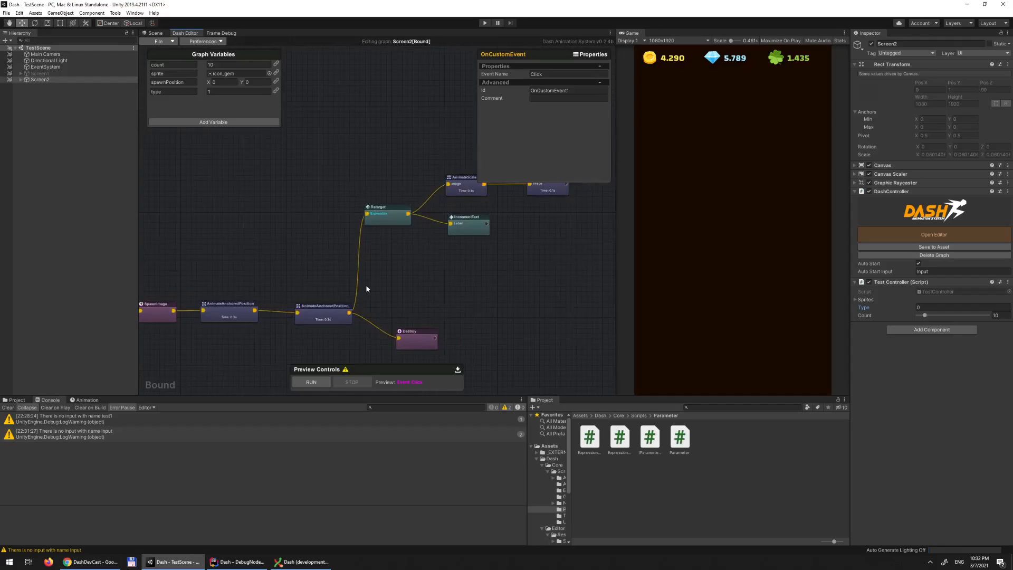
middle_click_drag(406, 266, 399, 245)
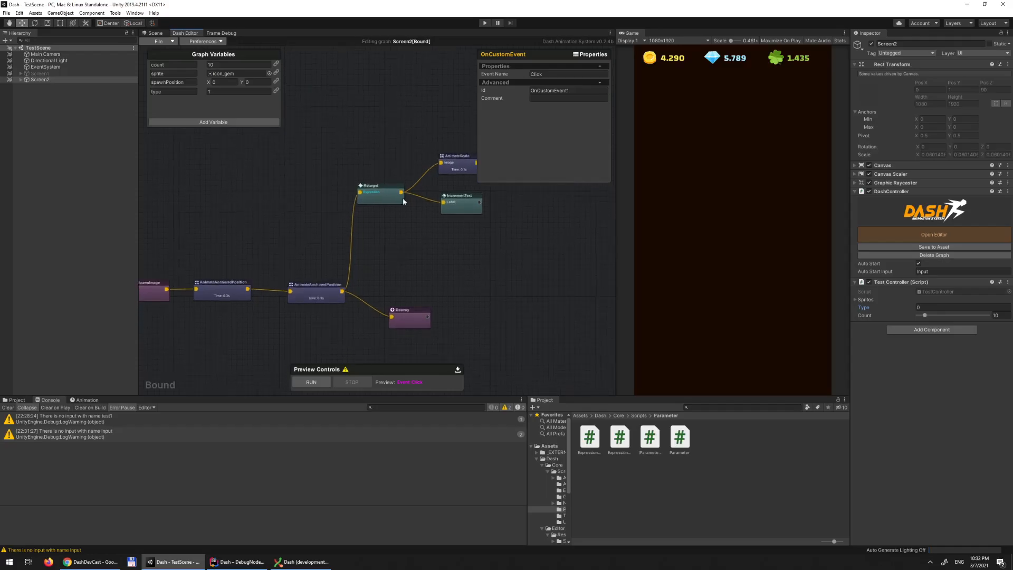
middle_click_drag(327, 314, 263, 313)
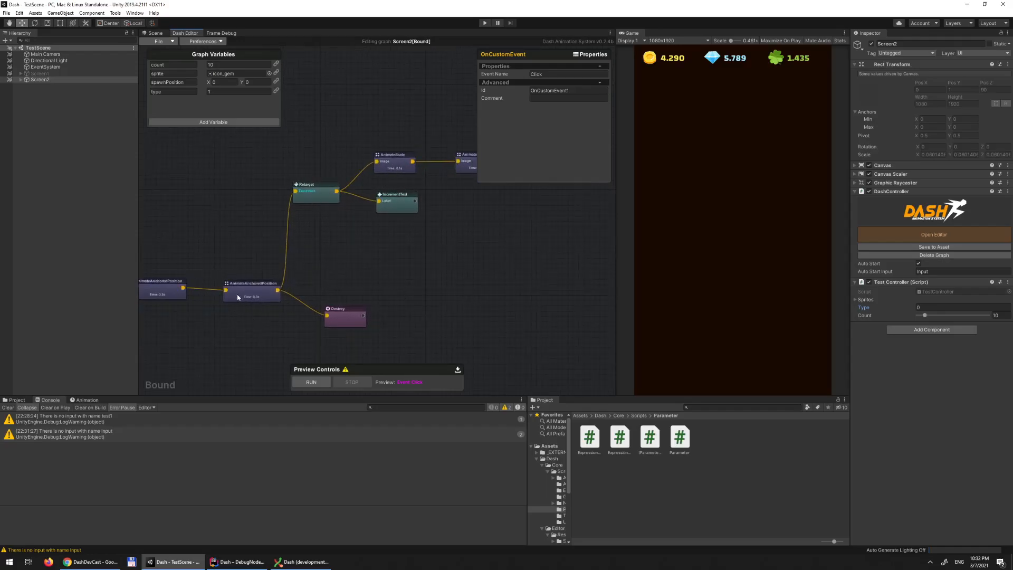
left_click(166, 291)
middle_click_drag(230, 232, 347, 213)
middle_click_drag(464, 193, 252, 211)
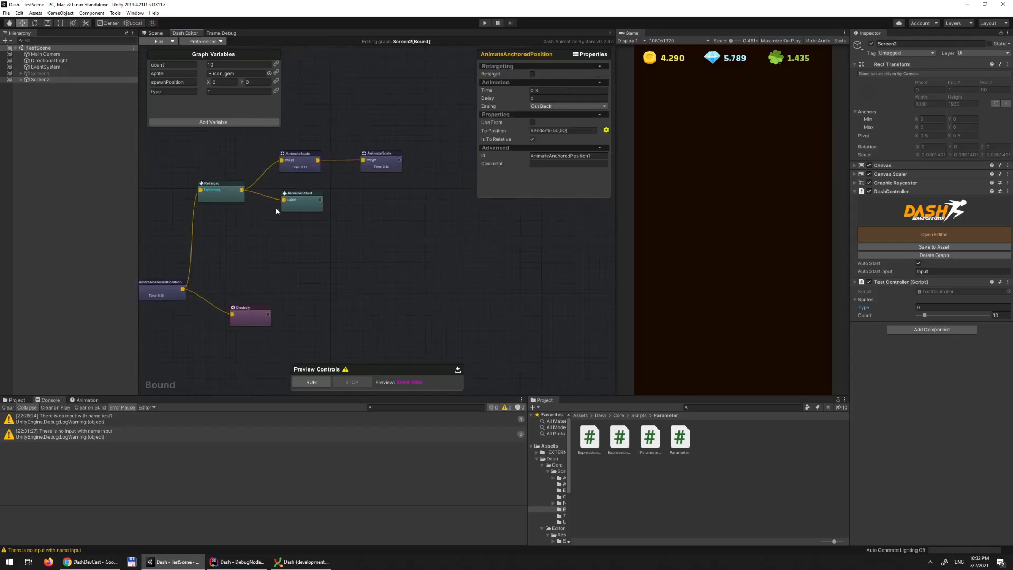
Step: Inspect the Retarget node's Target Reference expression, highlighting the controller argument of GetChildAt
left_click(214, 197)
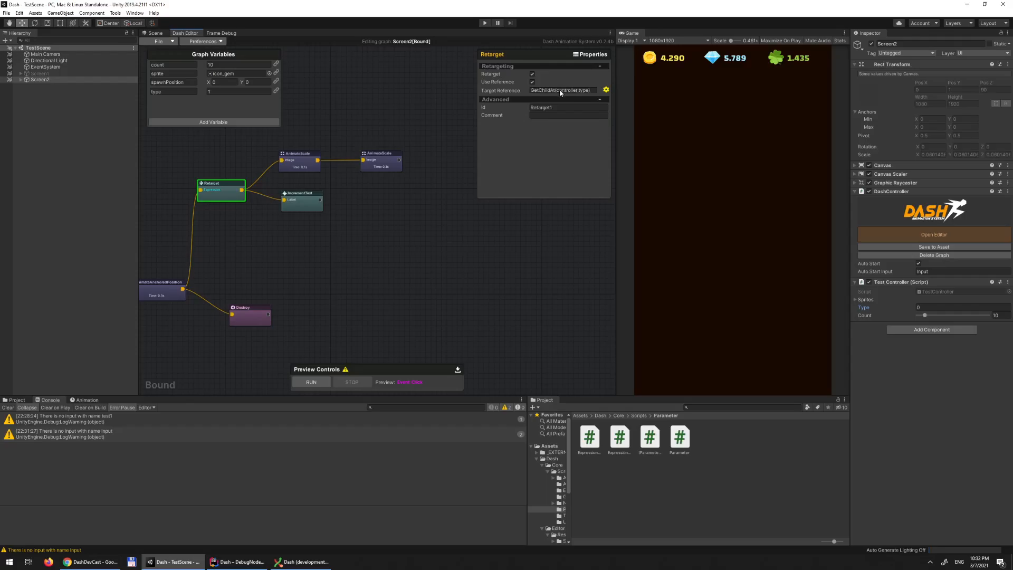
left_click_drag(556, 90, 574, 90)
left_click(574, 90)
left_click_drag(579, 91, 557, 91)
middle_click_drag(377, 294, 424, 297)
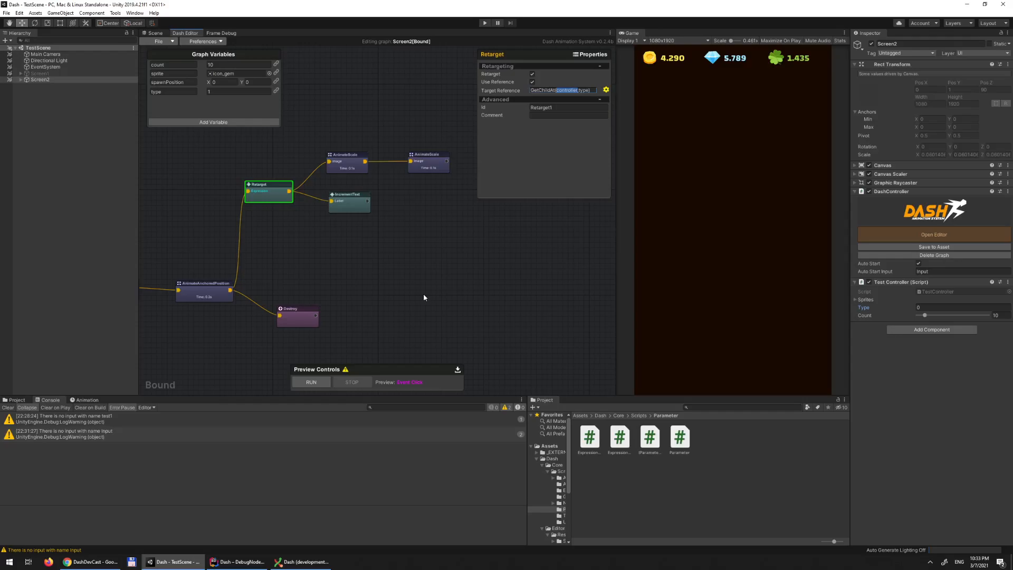
left_click(357, 289)
middle_click_drag(311, 257, 414, 246)
middle_click_drag(213, 239, 346, 248)
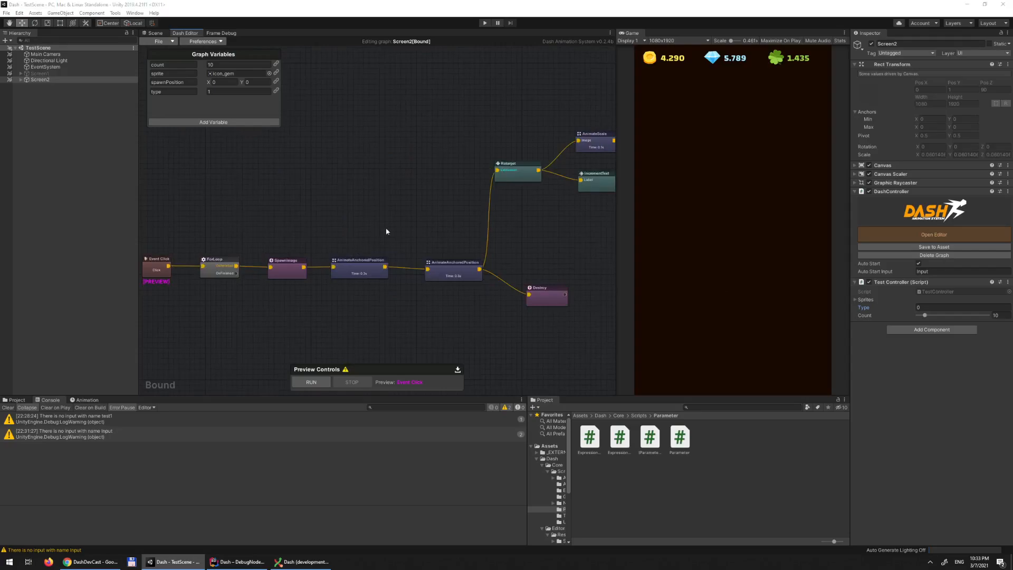
middle_click_drag(385, 199, 336, 207)
middle_click_drag(529, 209, 522, 230)
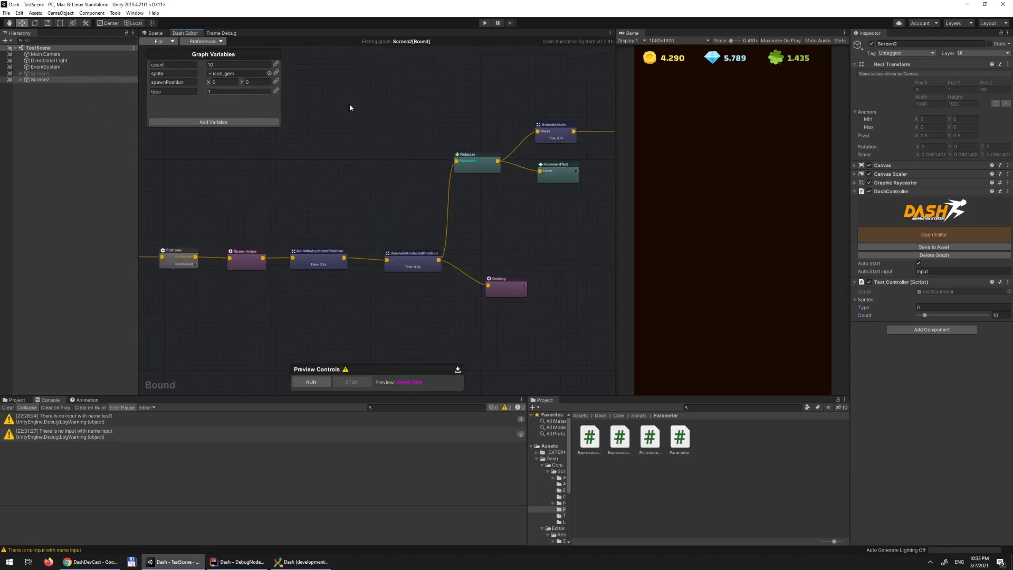
Step: Deactivate the Screen2 object, activate Screen1 and open Screen1's graph in the Dash editor
left_click(872, 44)
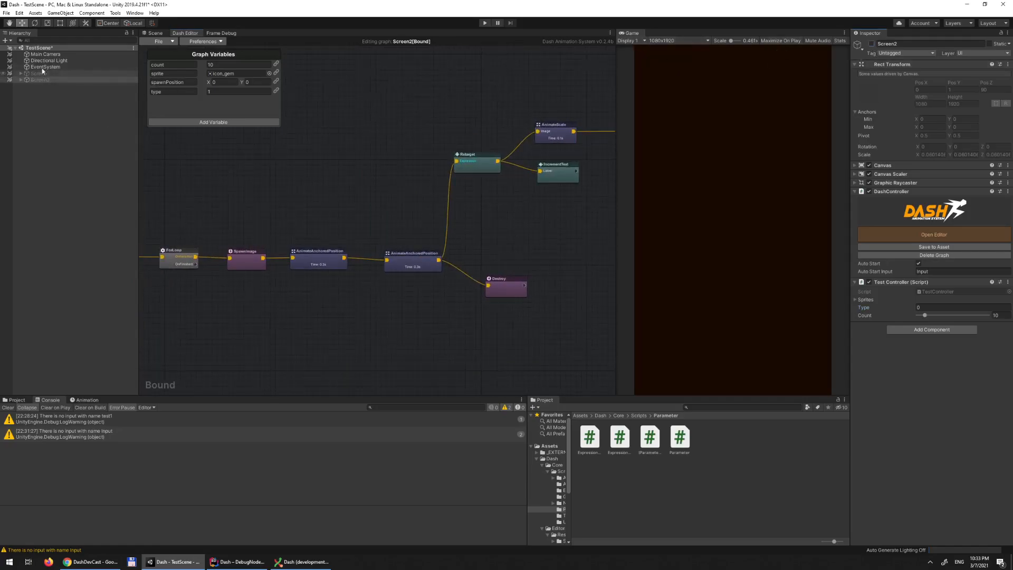
left_click(42, 74)
left_click(872, 44)
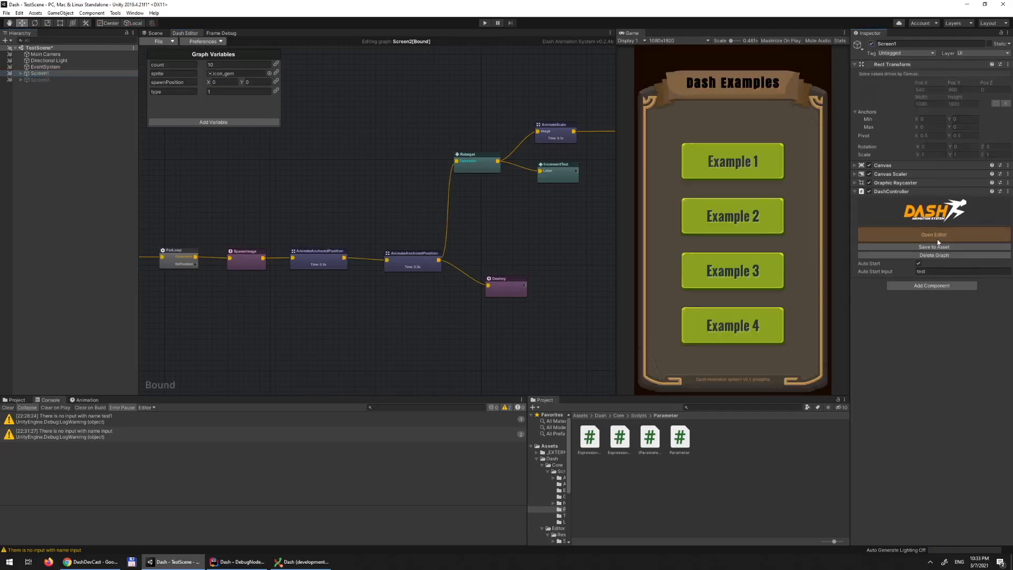
left_click(938, 238)
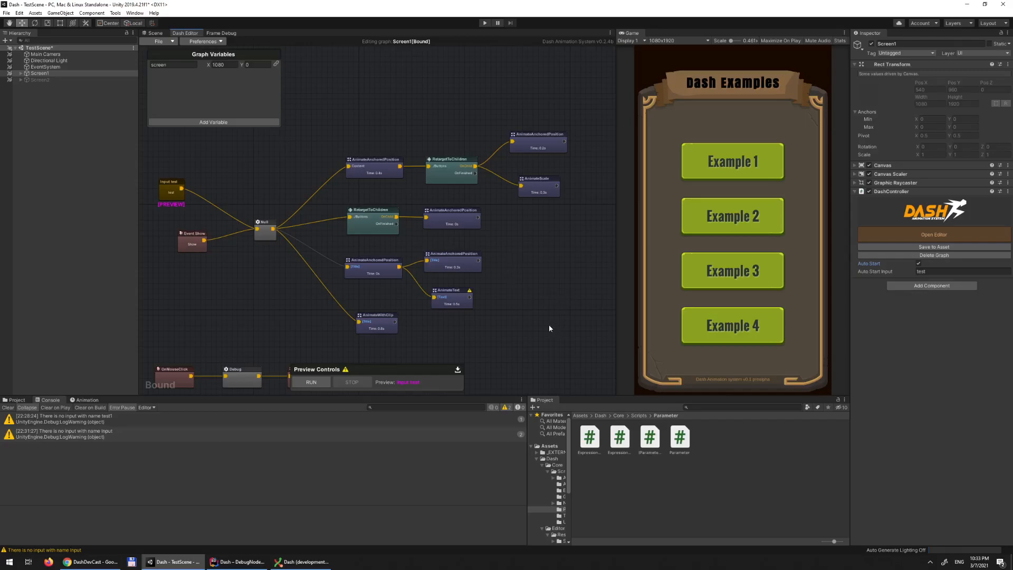
Step: Look over the Screen1 graph's node branches and the Dash editor's preference options
middle_click_drag(542, 337, 554, 303)
middle_click_drag(296, 255, 311, 219)
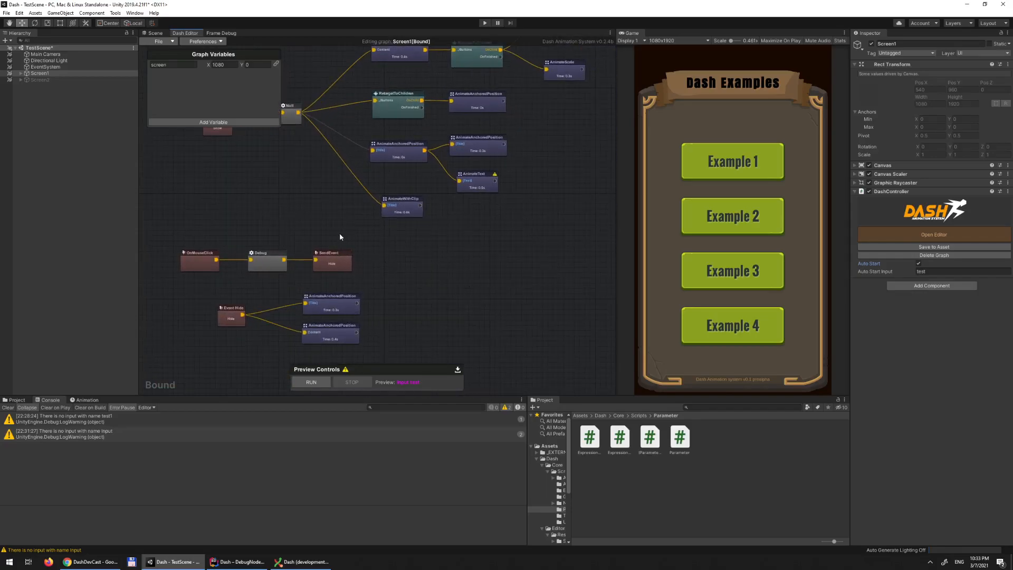
middle_click_drag(539, 300, 399, 255)
middle_click_drag(446, 178, 406, 254)
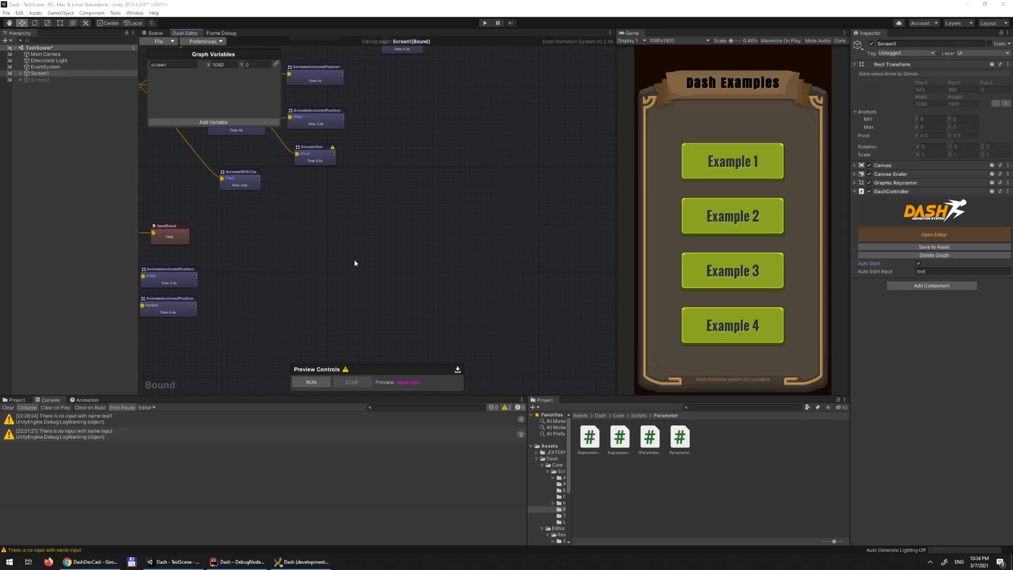
left_click(202, 41)
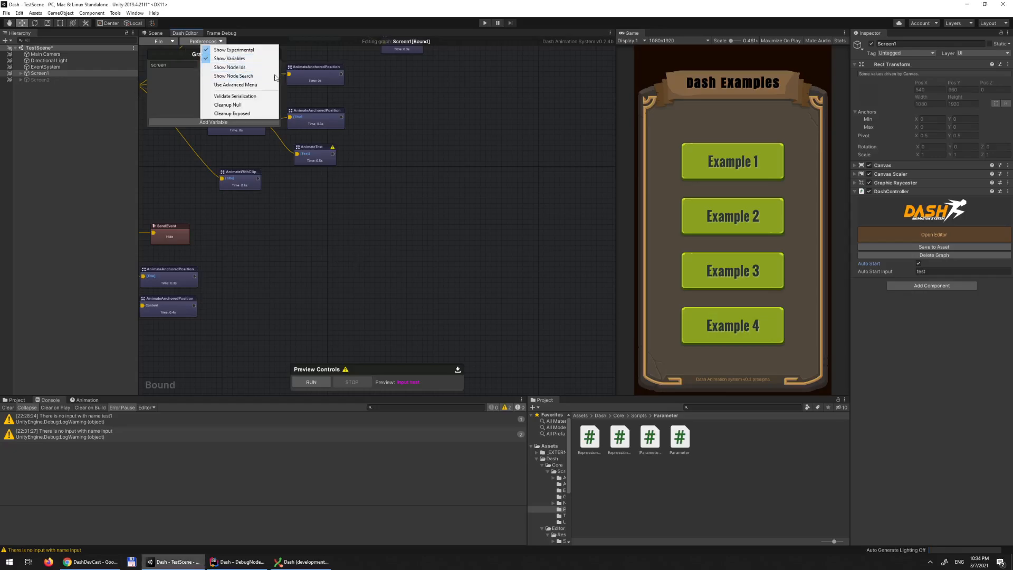
right_click(459, 106)
left_click(402, 167)
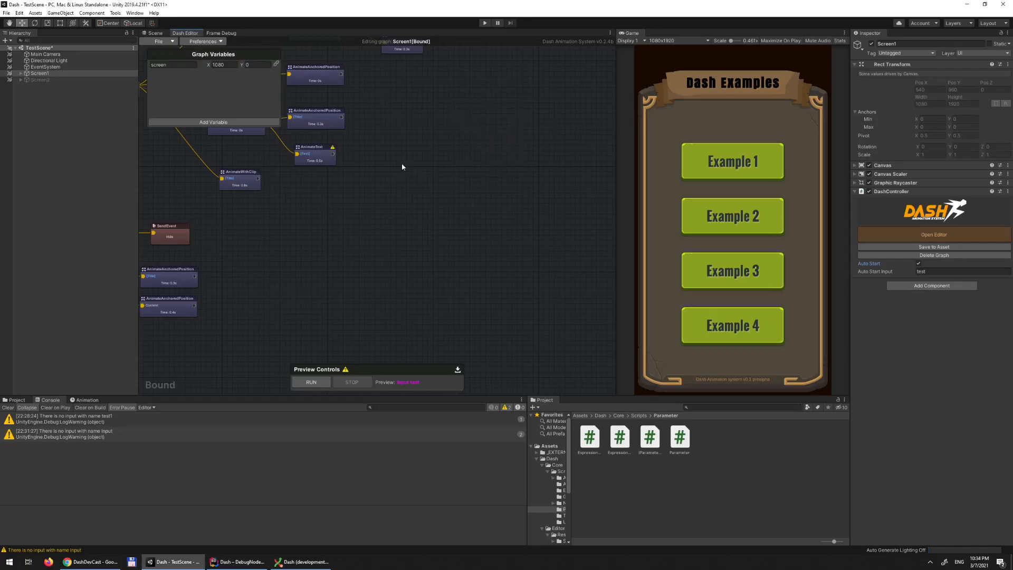
Step: Check the plain node creation menu on an empty graph area and enable the Use Advanced Menu preference
right_click(406, 129)
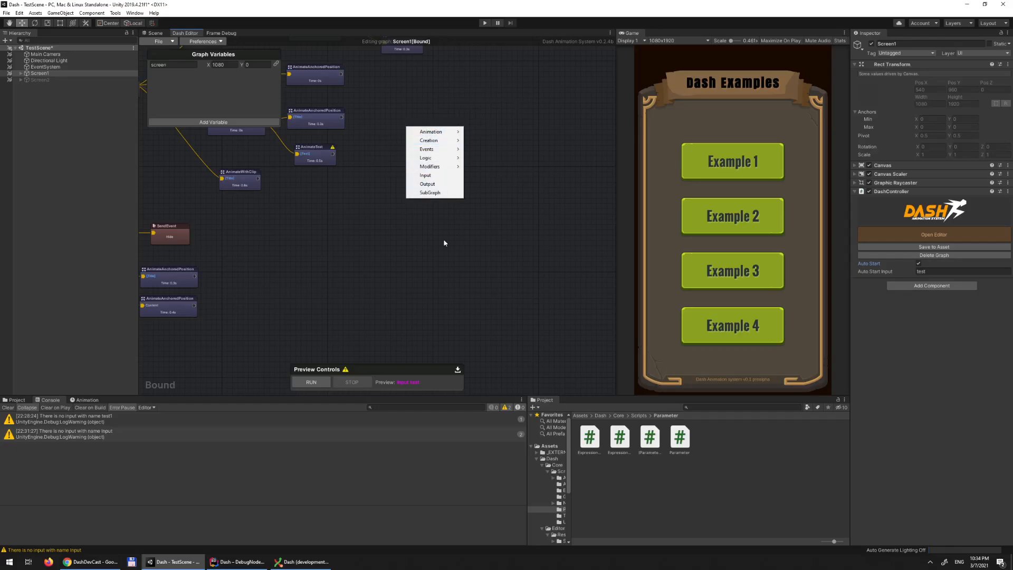
left_click(203, 42)
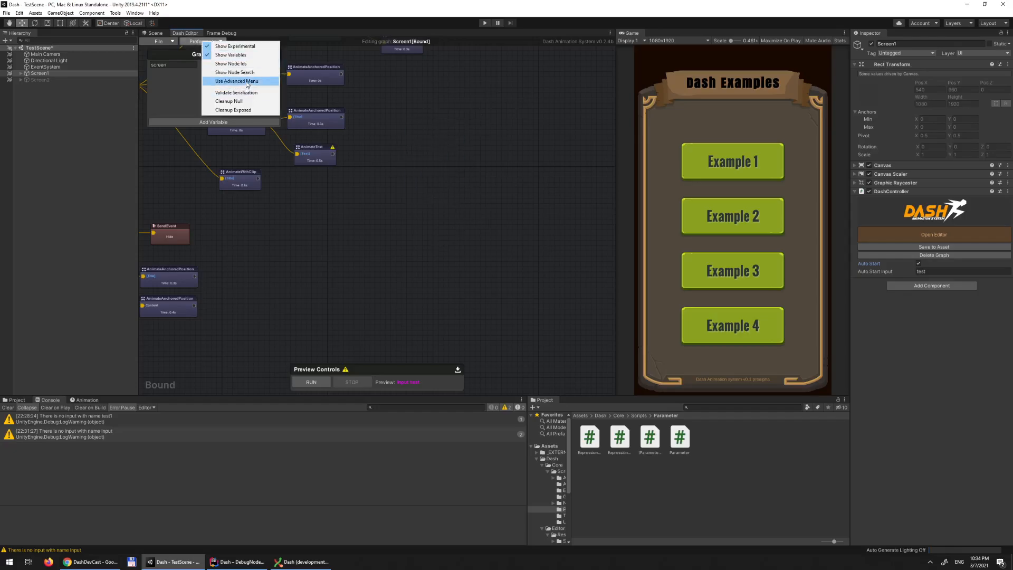
left_click(234, 81)
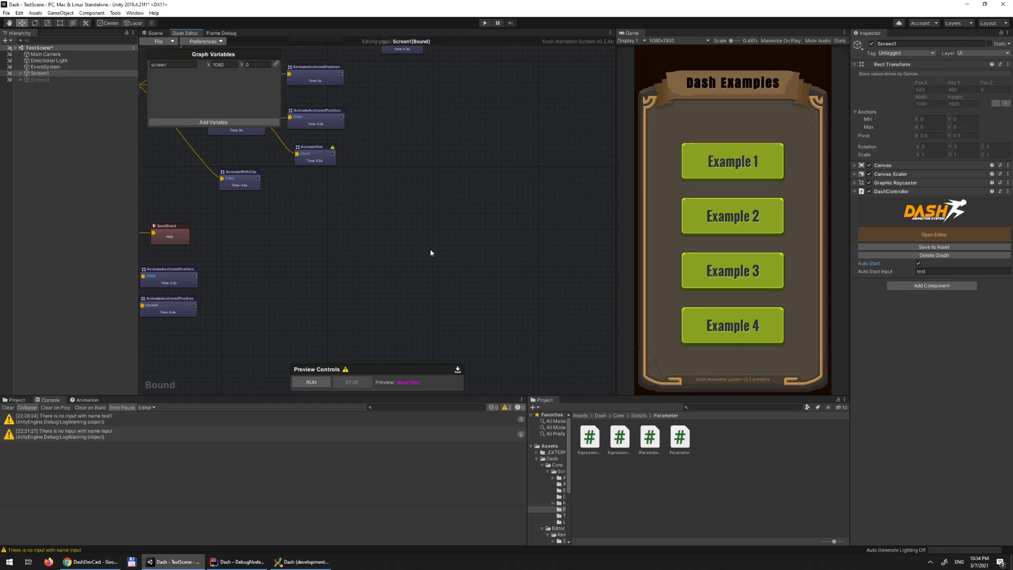
left_click(203, 41)
left_click(222, 76)
Step: Bring up the advanced Create Node list in an empty graph area, filter it by "tes" and clear the filter
right_click(480, 179)
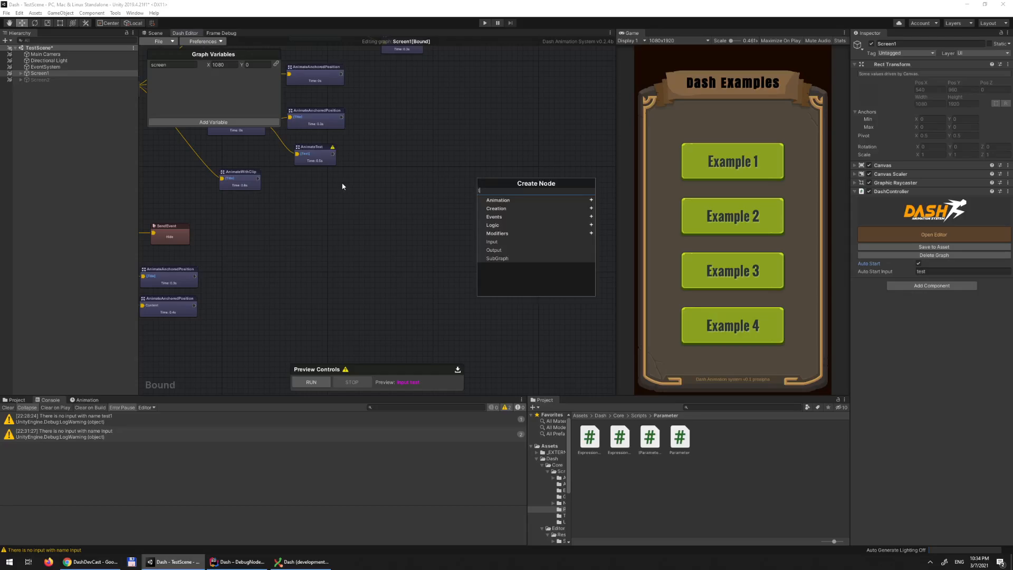
type("tes")
key("BackSpace")
key("BackSpace")
type("tes")
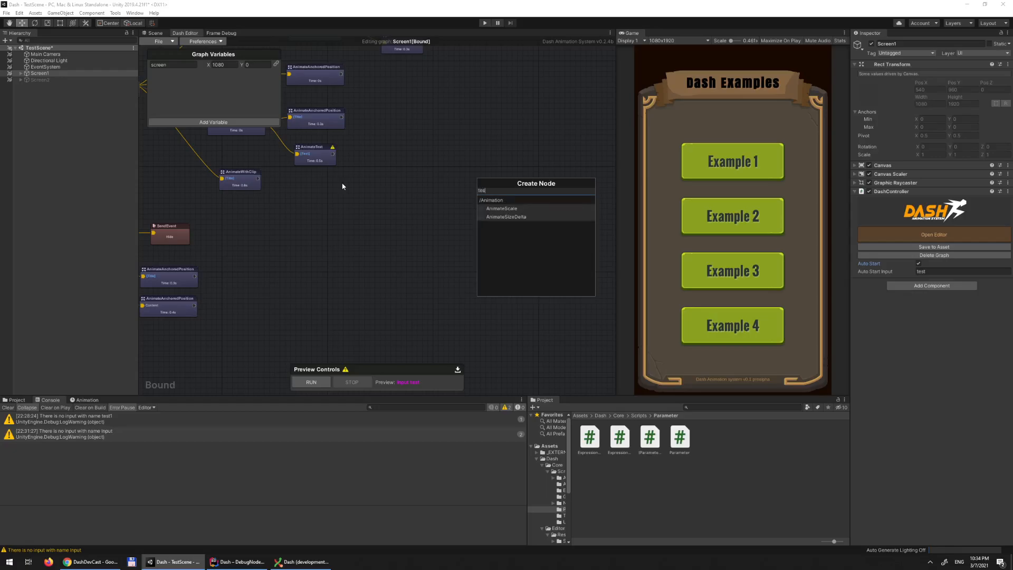
key("BackSpace")
key("BackSpace")
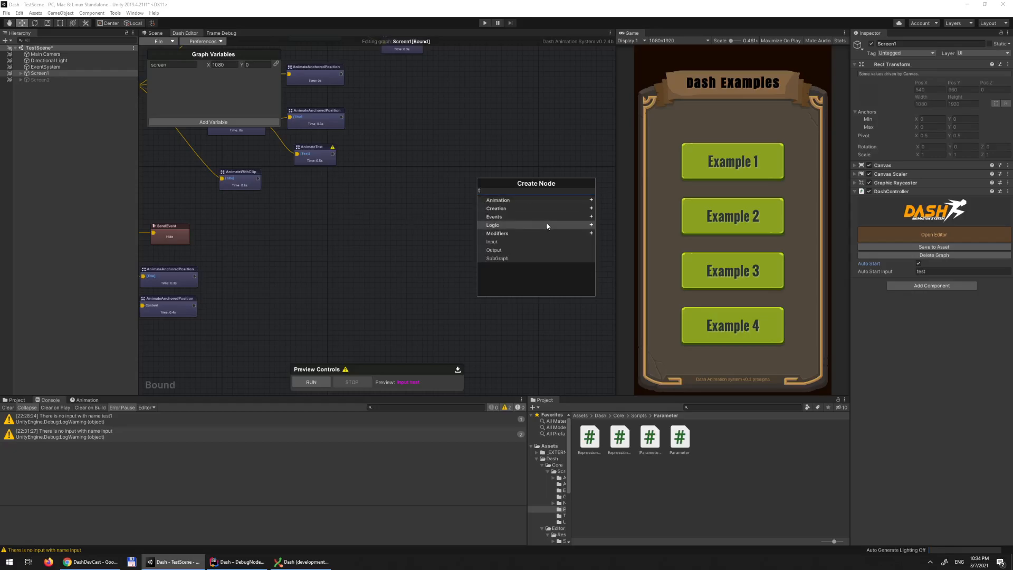
Step: Browse the node types in the Events, Logic and Animation categories of the Create Node list
left_click(507, 217)
left_click(496, 201)
left_click(512, 215)
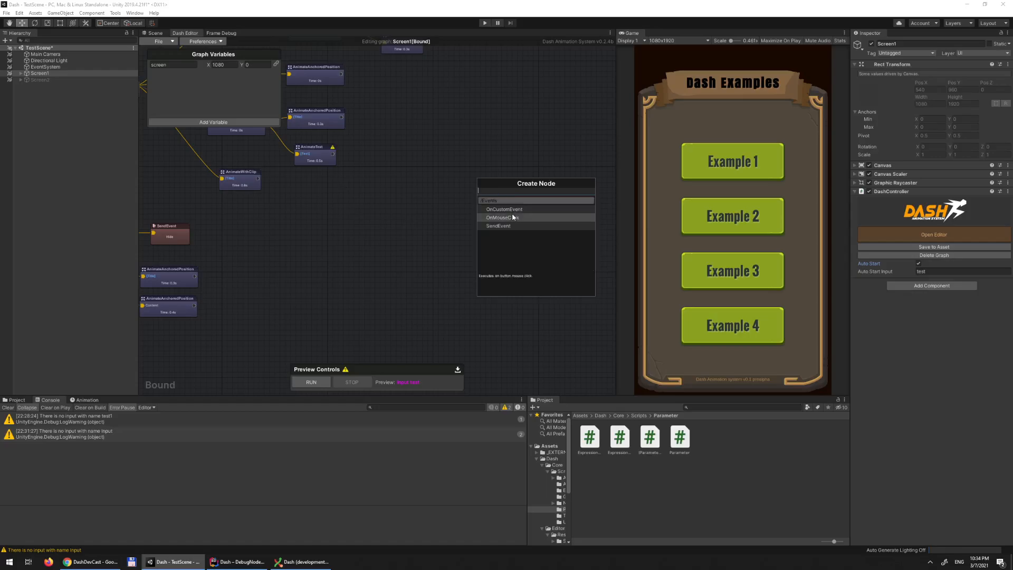
left_click(495, 201)
left_click(498, 217)
left_click(496, 201)
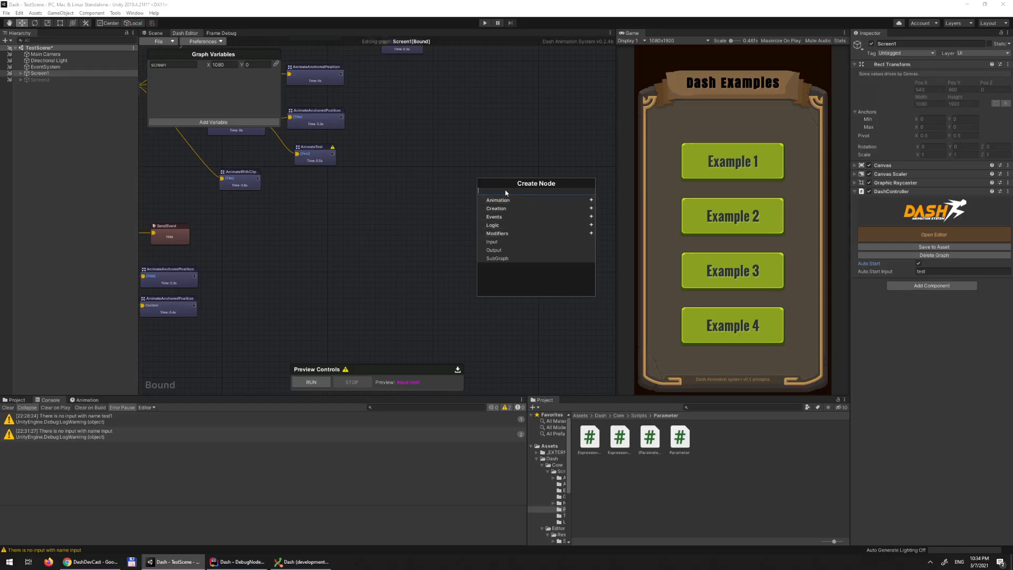
left_click(500, 225)
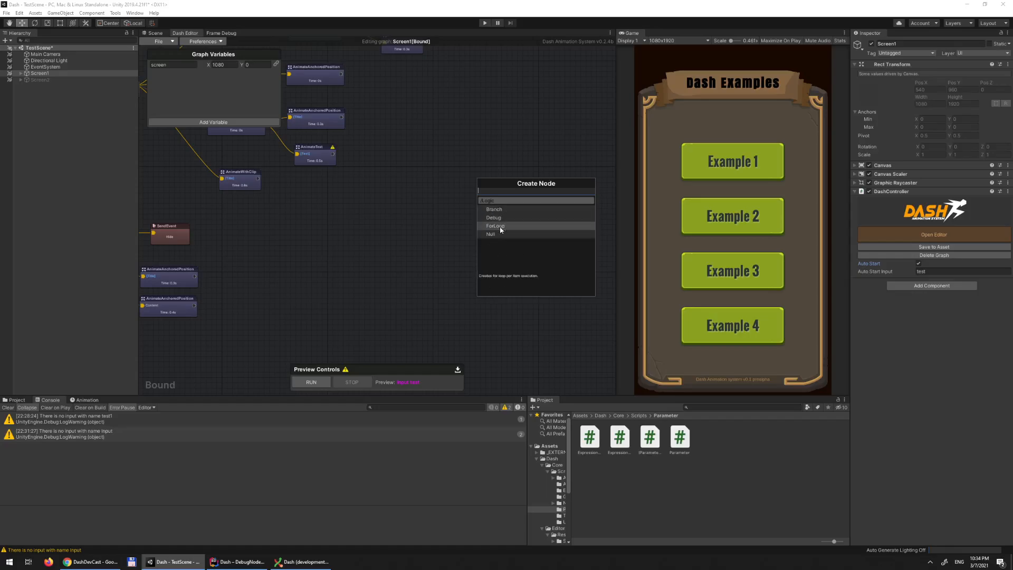
left_click(506, 200)
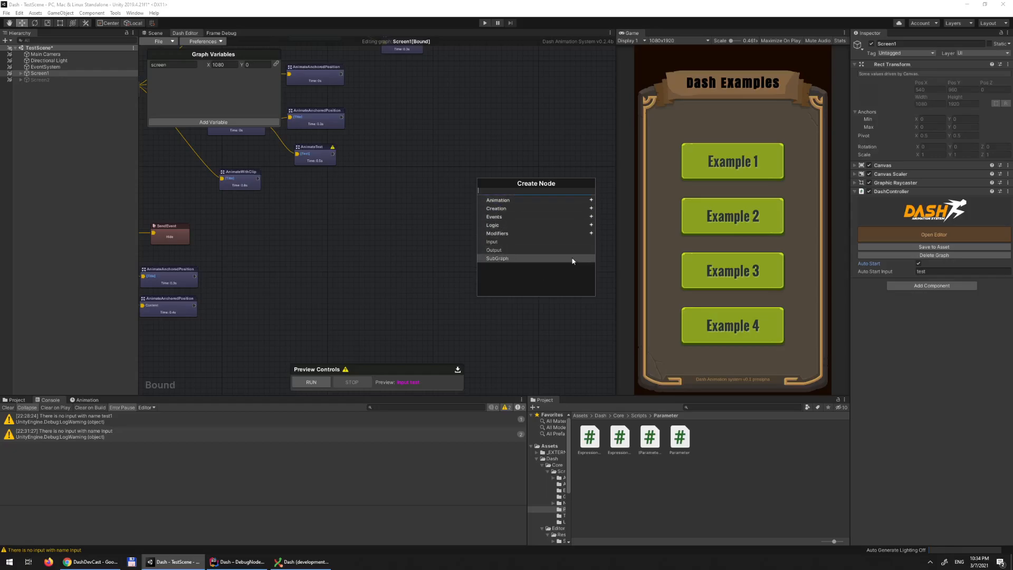
left_click(507, 208)
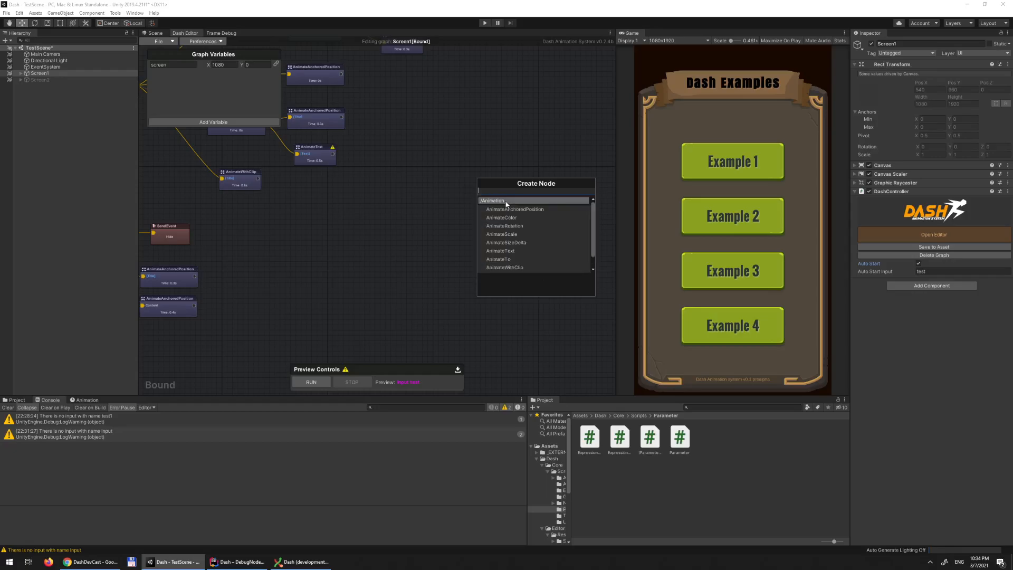
left_click(505, 200)
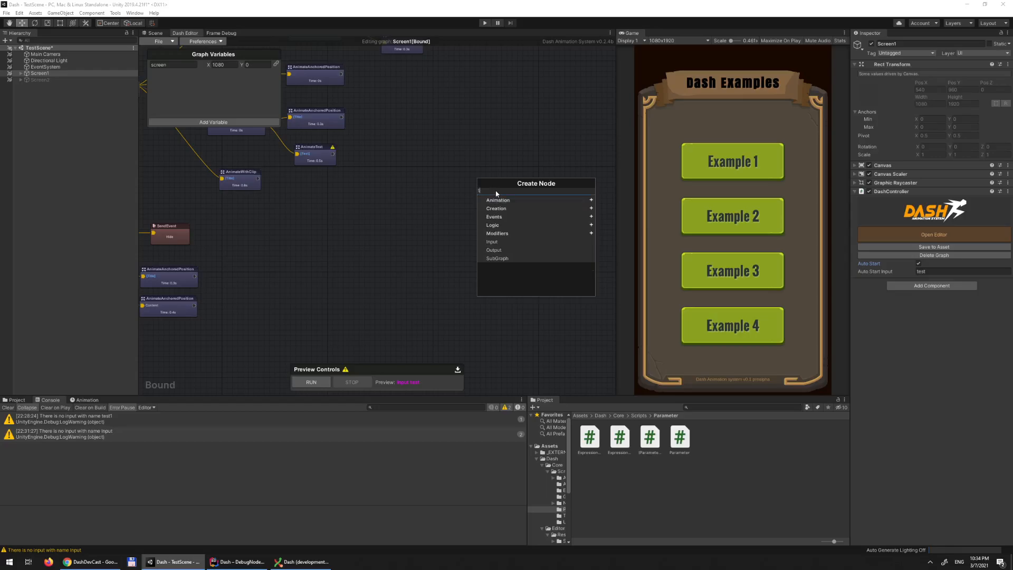
Step: Filter all node categories by "tes" once more, clear the filter and close the Create Node list without adding a node
type("tes")
key("BackSpace")
key("BackSpace")
key("BackSpace")
left_click(409, 227)
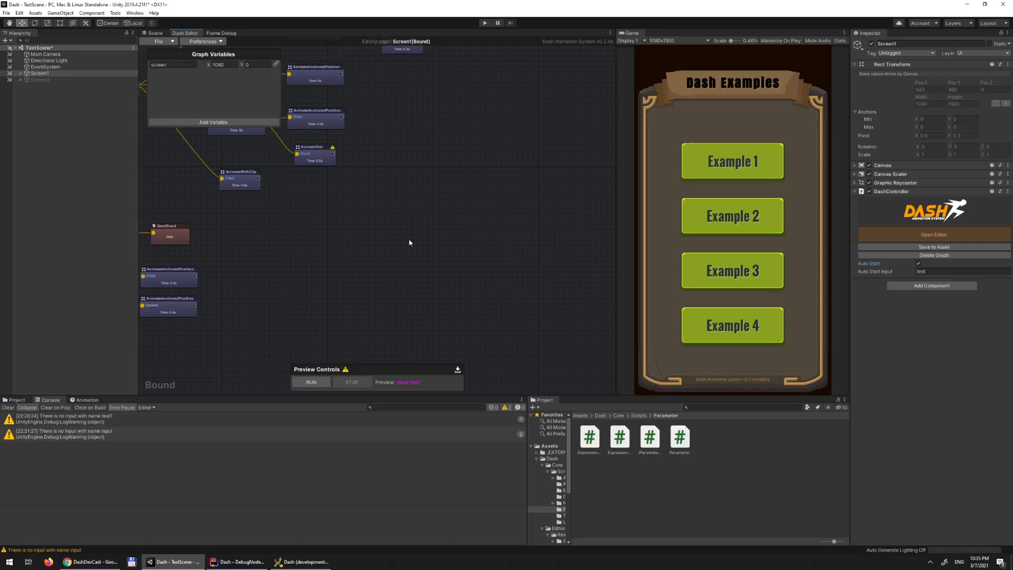
Step: Create a comment on the AnimateAnchoredPosition node that follows the upper RetargetToChildren node
scroll(370, 225, "up", 5)
scroll(555, 312, "down", 3)
scroll(556, 321, "up", 5)
middle_click_drag(557, 324, 414, 307)
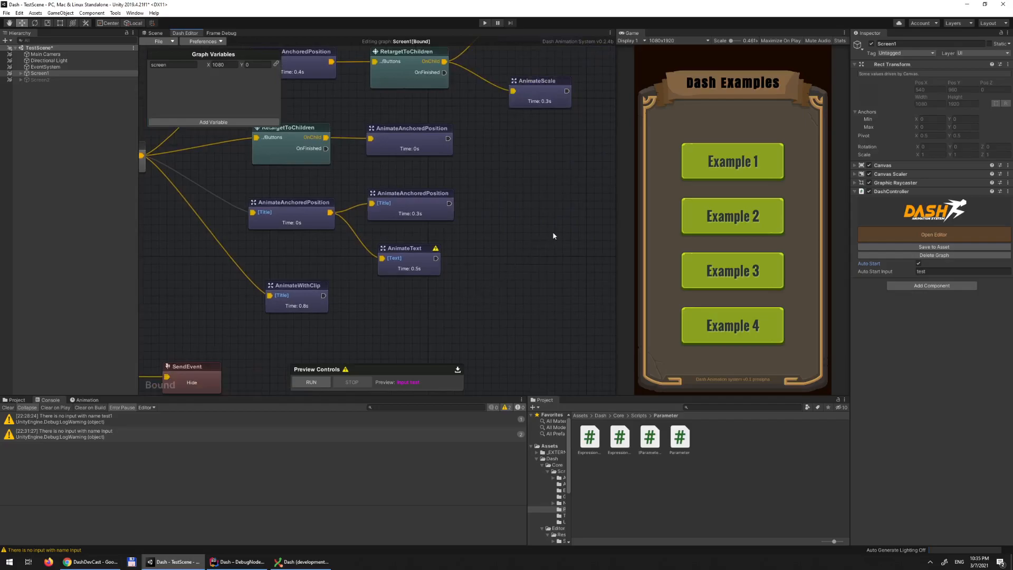
middle_click_drag(554, 235, 481, 332)
mouse_move(472, 289)
middle_mouse_down()
mouse_move(525, 295)
mouse_move(460, 304)
middle_mouse_up()
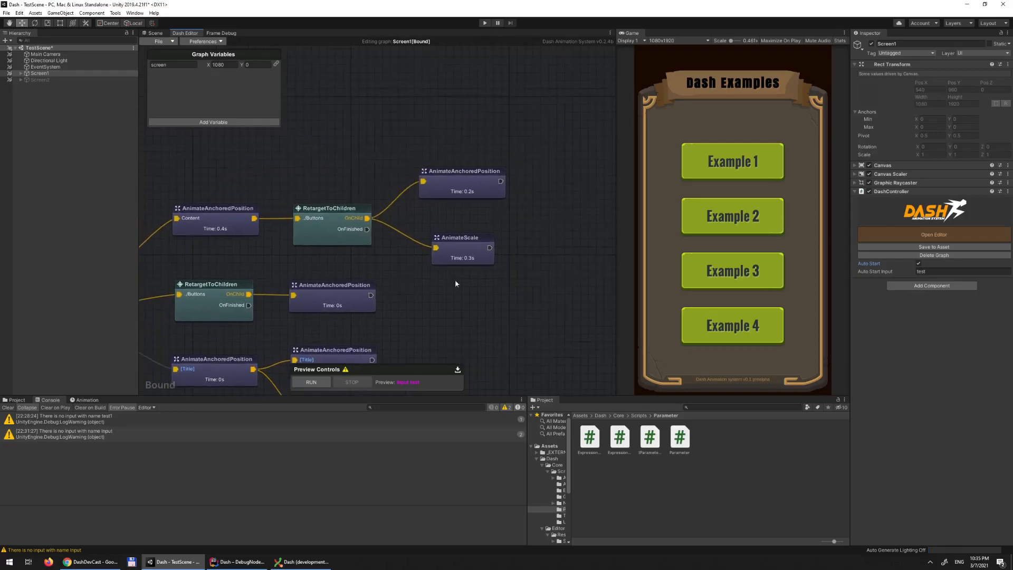
right_click(455, 183)
left_click(498, 117)
right_click(461, 185)
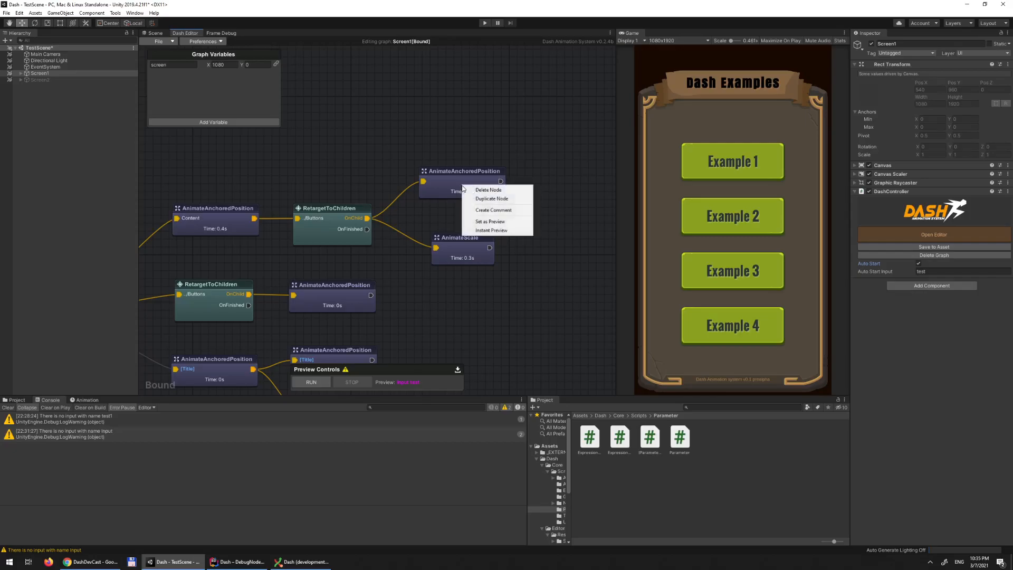
left_click(493, 210)
Step: Check the comment at different zoom levels and replace its text with "Now this does something aaaa"
scroll(498, 260, "down", 5)
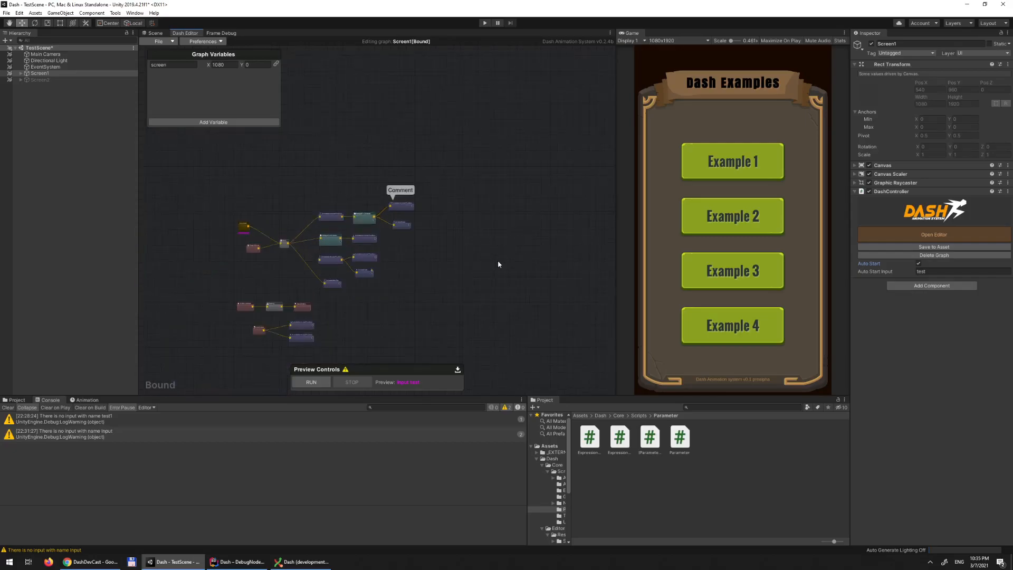
scroll(429, 227, "up", 3)
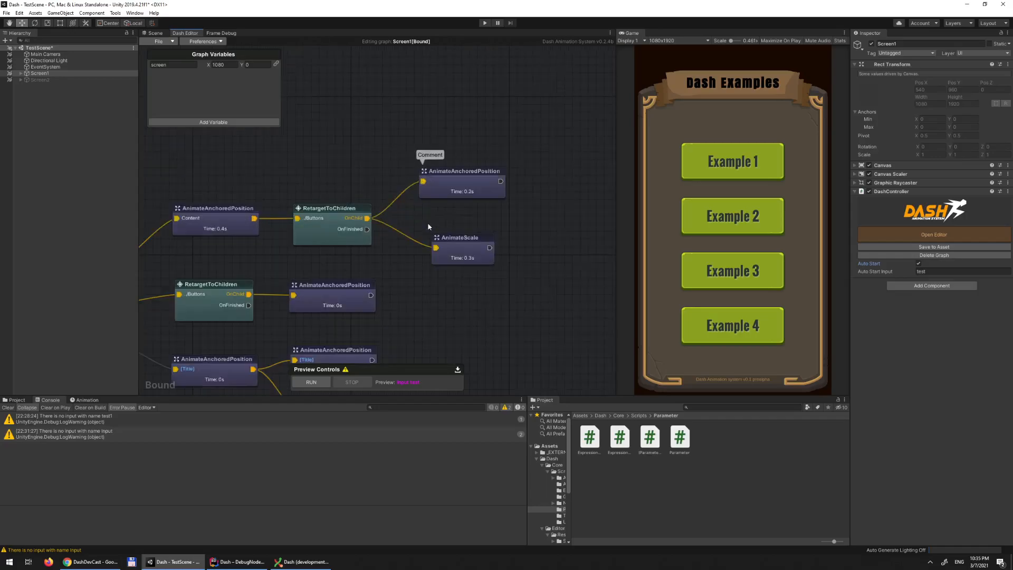
scroll(429, 227, "down", 3)
scroll(408, 271, "up", 5)
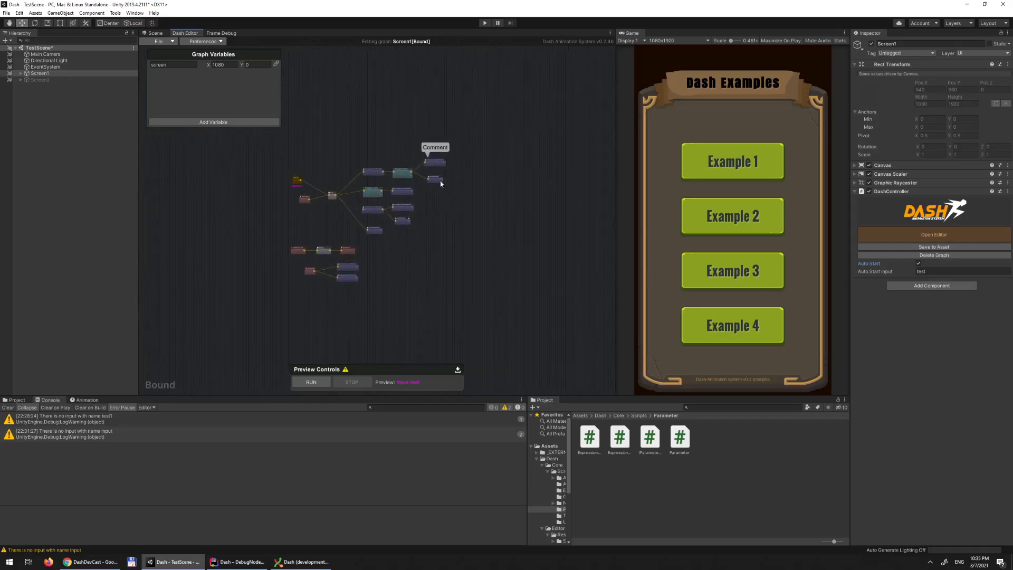
scroll(511, 196, "down", 2)
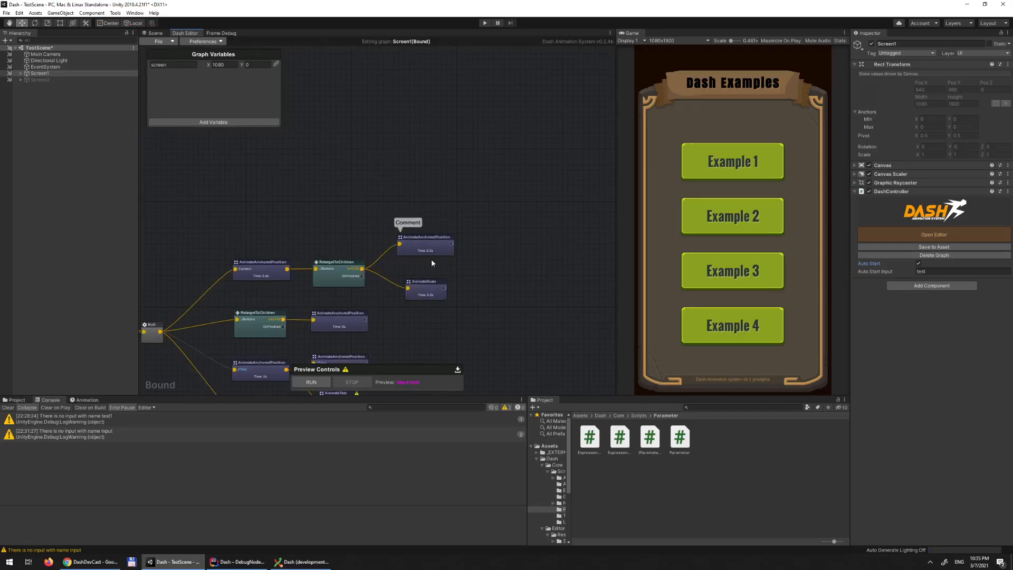
scroll(454, 296, "down", 3)
scroll(427, 216, "down", 1)
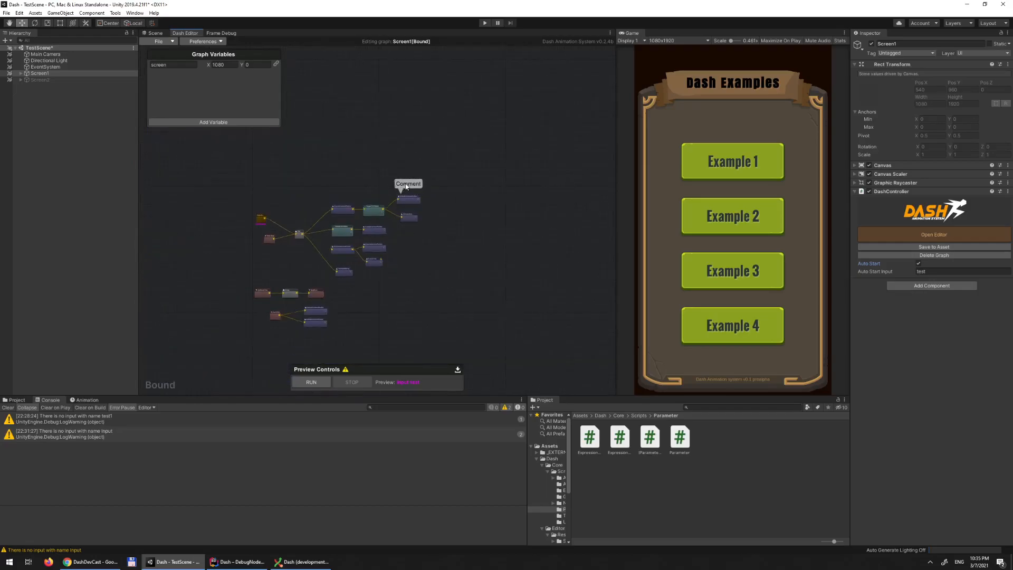
key("ctrl+a")
type("a")
type("ow this")
type(" does something")
type(" aaaa")
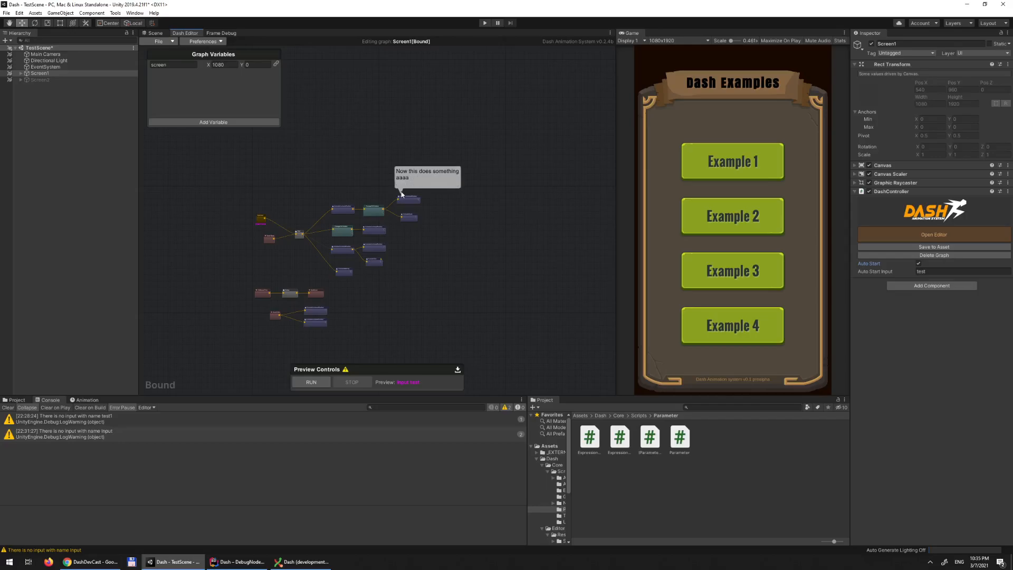
Step: Remove the comment from the AnimateAnchoredPosition node at the end of the upper branch
scroll(432, 238, "up", 6)
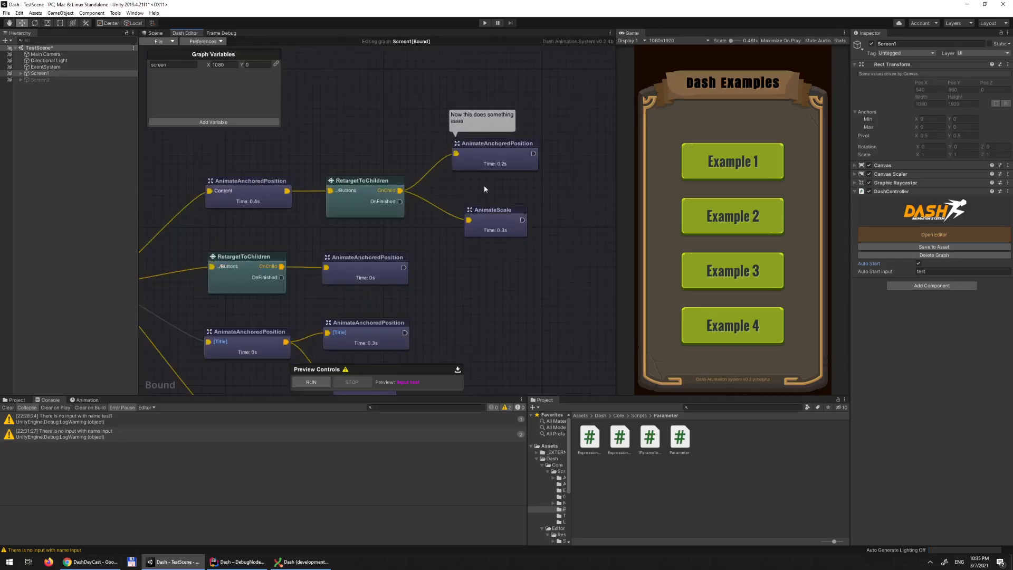
scroll(419, 220, "down", 2)
right_click(405, 223)
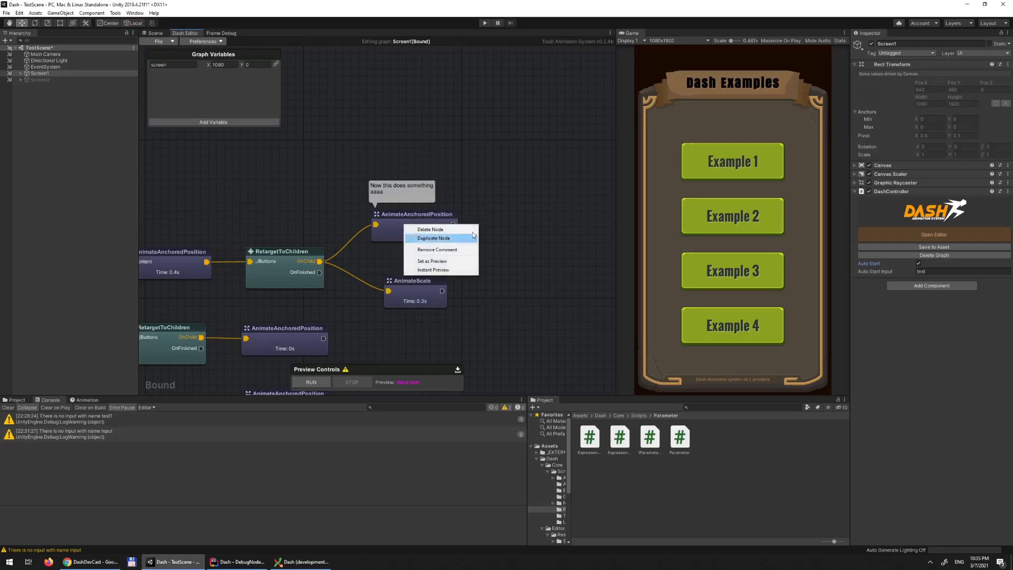
left_click(437, 249)
scroll(491, 274, "down", 4)
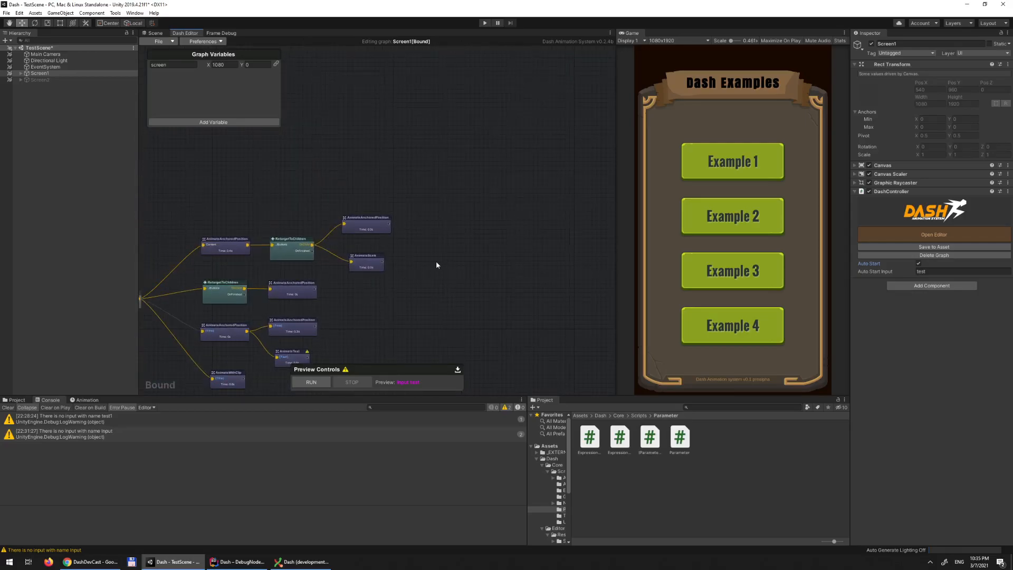
Step: Create a new comment on the same AnimateAnchoredPosition node and set its text to "Lorem ipsum" in the node's Advanced properties
right_click(377, 227)
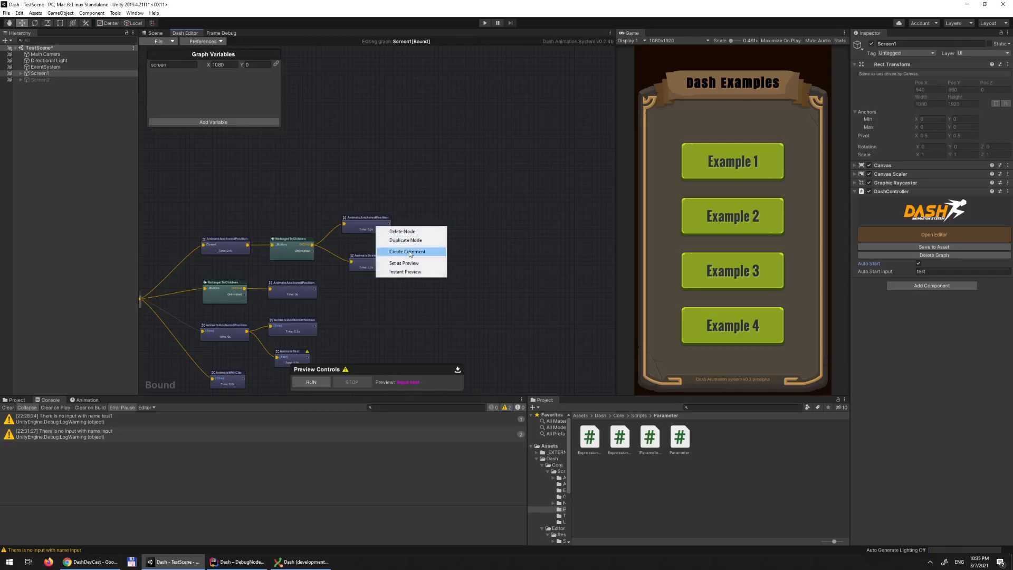
left_click(412, 251)
left_click(366, 220)
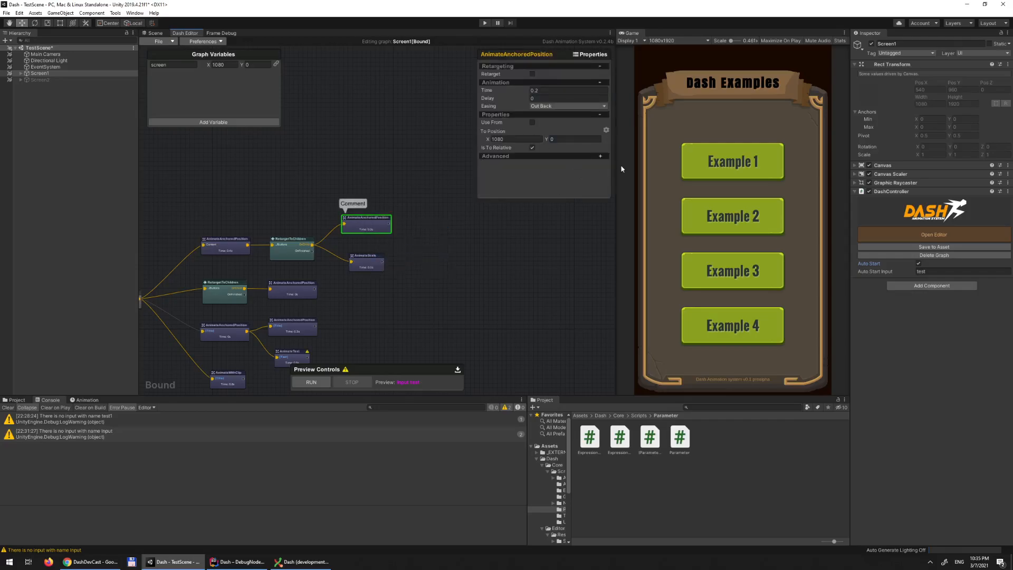
left_click(601, 156)
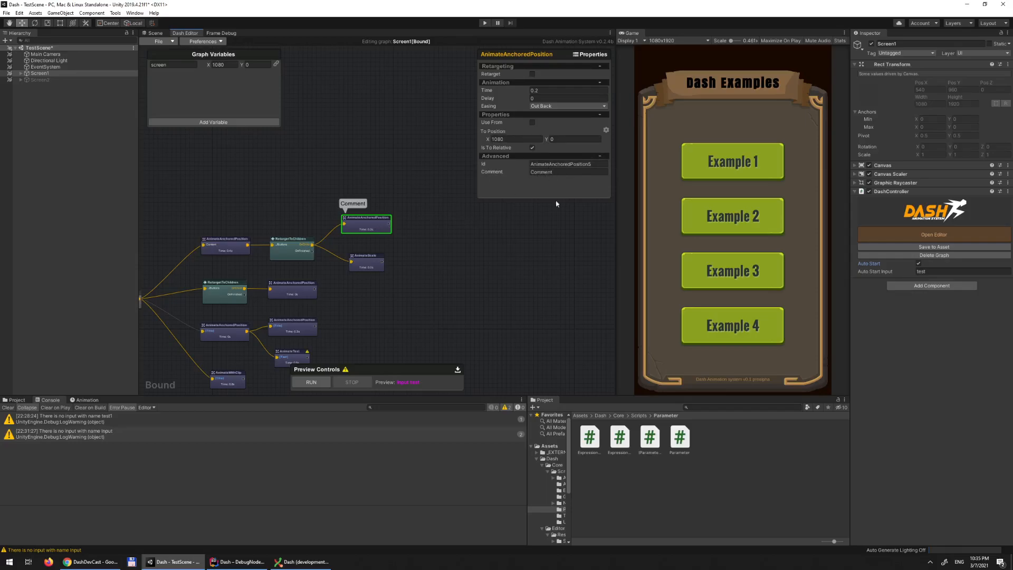
left_click(571, 176)
key("ctrl+a")
type("Lorem ipsum")
left_click(537, 239)
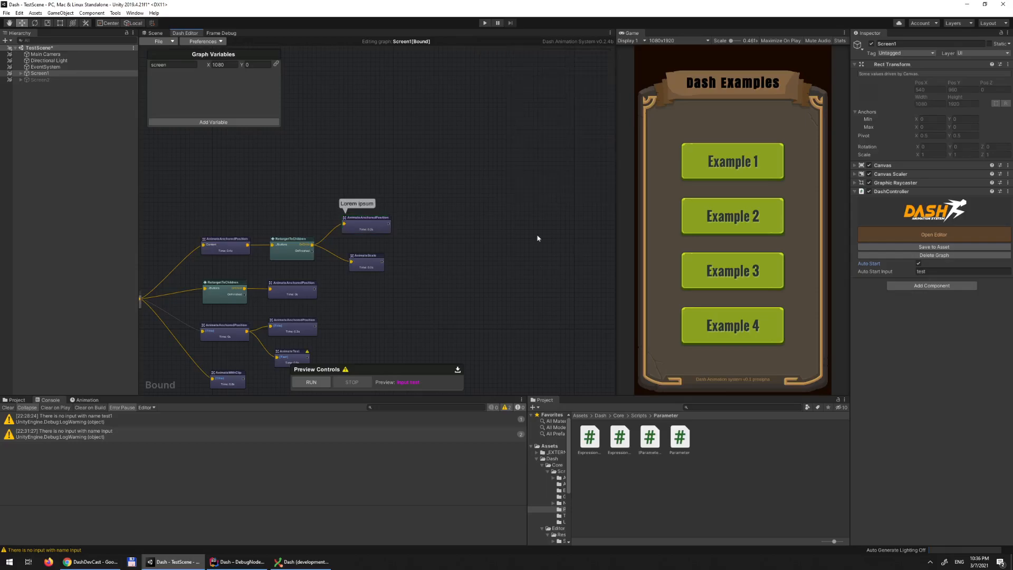
Step: Remove the "Lorem ipsum" comment from the AnimateAnchoredPosition node
right_click(362, 224)
left_click(412, 248)
middle_click_drag(421, 292, 460, 287)
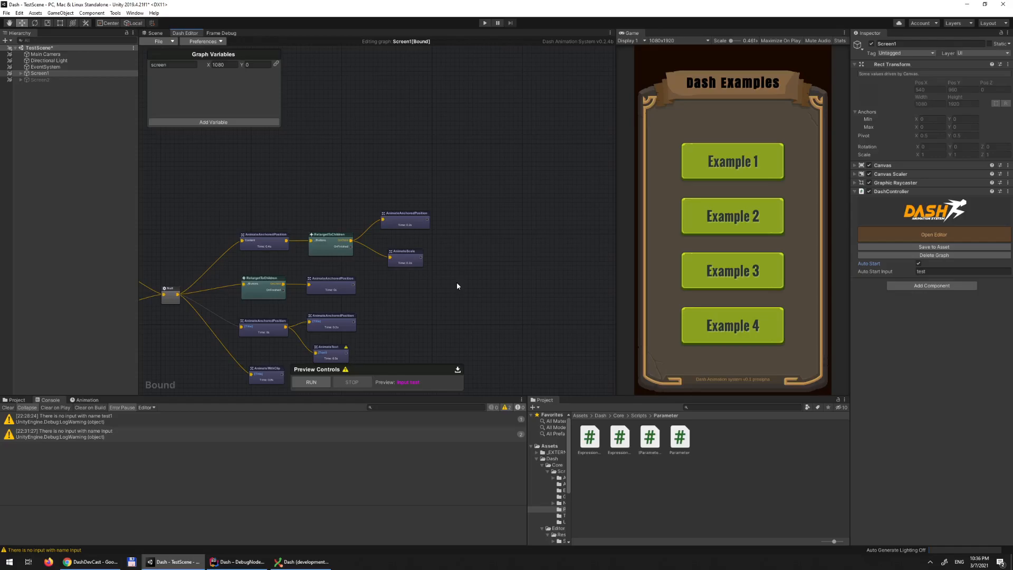
Step: Create a box around the four nodes of the uppermost branch and move it with its nodes slightly upward
left_click_drag(213, 190, 476, 267)
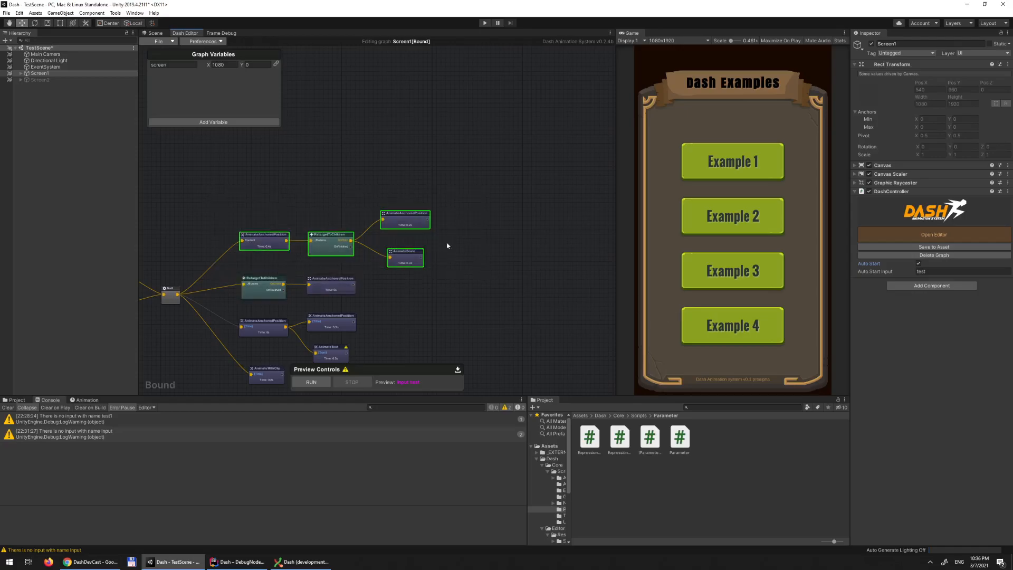
right_click(414, 221)
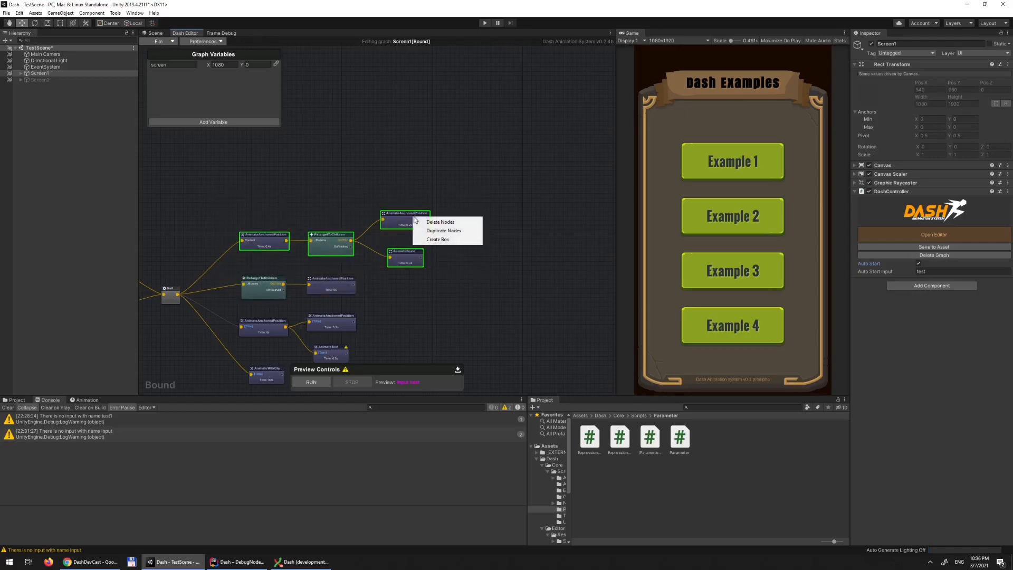
left_click(442, 240)
left_click_drag(321, 208, 323, 167)
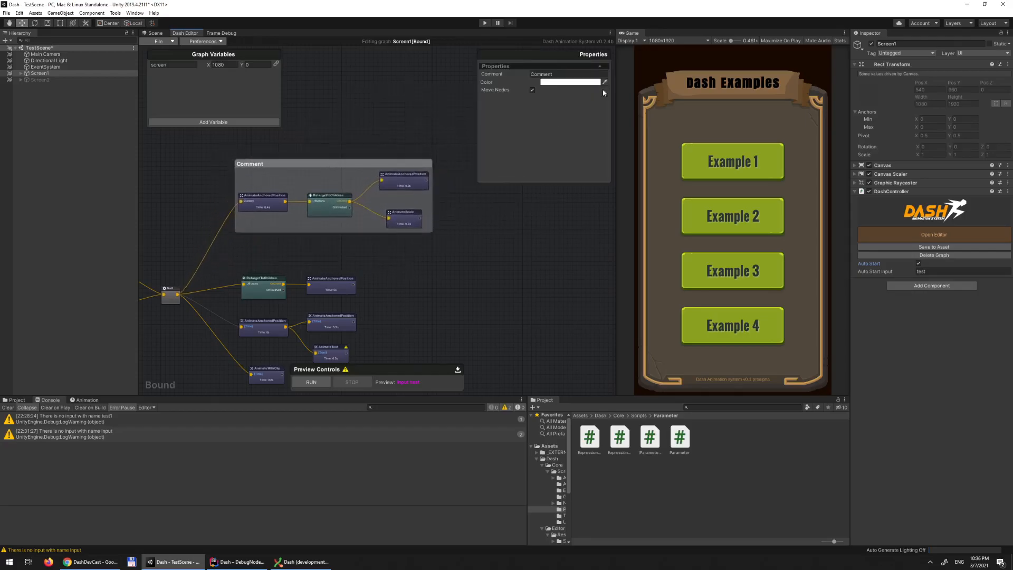
Step: Rename the box around the uppermost branch to "Part of code"
left_click(550, 76)
type("aaa")
left_click(263, 190)
double_click(248, 164)
type("Part of code")
left_click(362, 138)
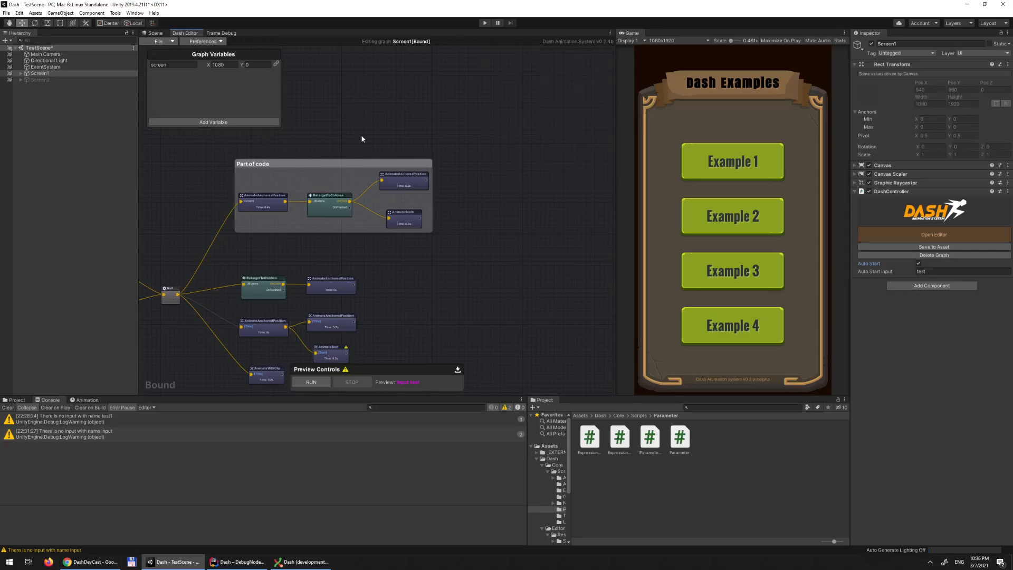
Step: Set the color of the "Part of code" box to black
left_click(339, 168)
left_click(570, 82)
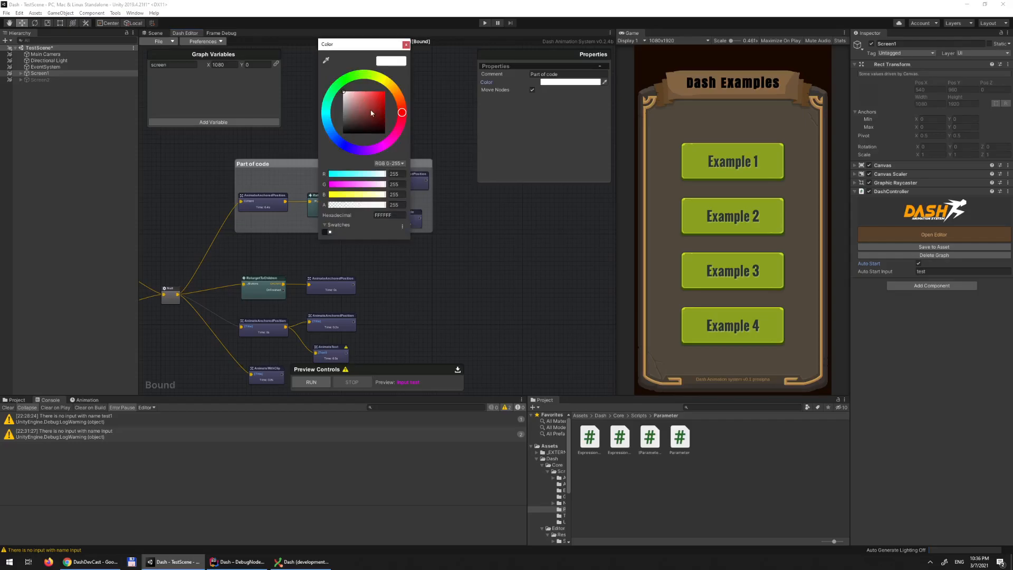
left_click(406, 44)
Step: Reposition the "Part of code" box together with its four nodes above the other branches
mouse_move(303, 170)
left_mouse_down()
mouse_move(386, 195)
mouse_move(323, 165)
mouse_move(460, 226)
mouse_move(333, 177)
mouse_move(318, 181)
left_mouse_up()
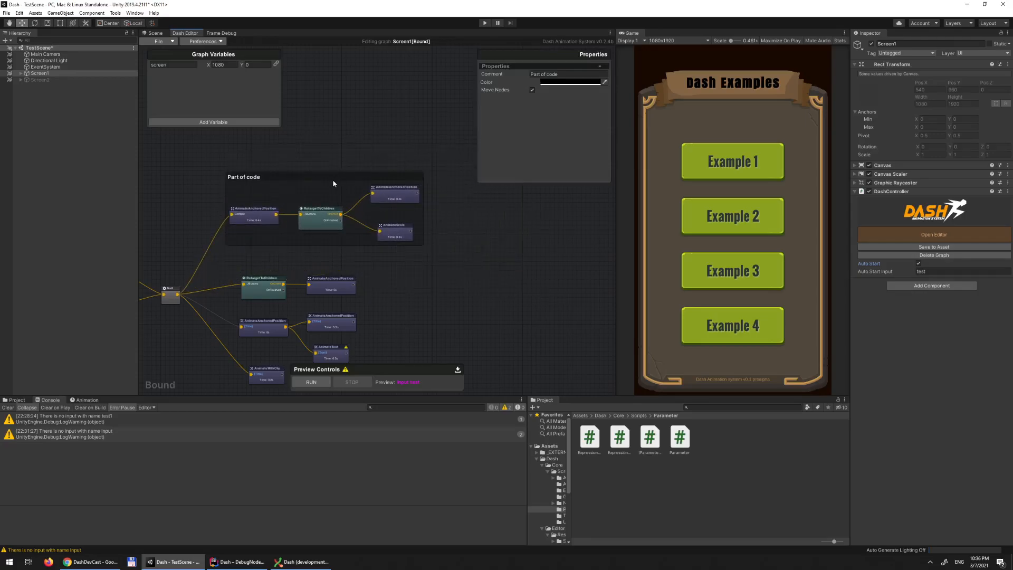
left_click_drag(333, 181, 310, 179)
mouse_move(333, 279)
left_mouse_down()
mouse_move(333, 162)
mouse_move(359, 149)
mouse_move(331, 288)
left_mouse_up()
left_click_drag(343, 151, 353, 189)
middle_click_drag(429, 277, 476, 258)
scroll(476, 258, "down", 5)
scroll(469, 270, "up", 3)
scroll(468, 273, "up", 5)
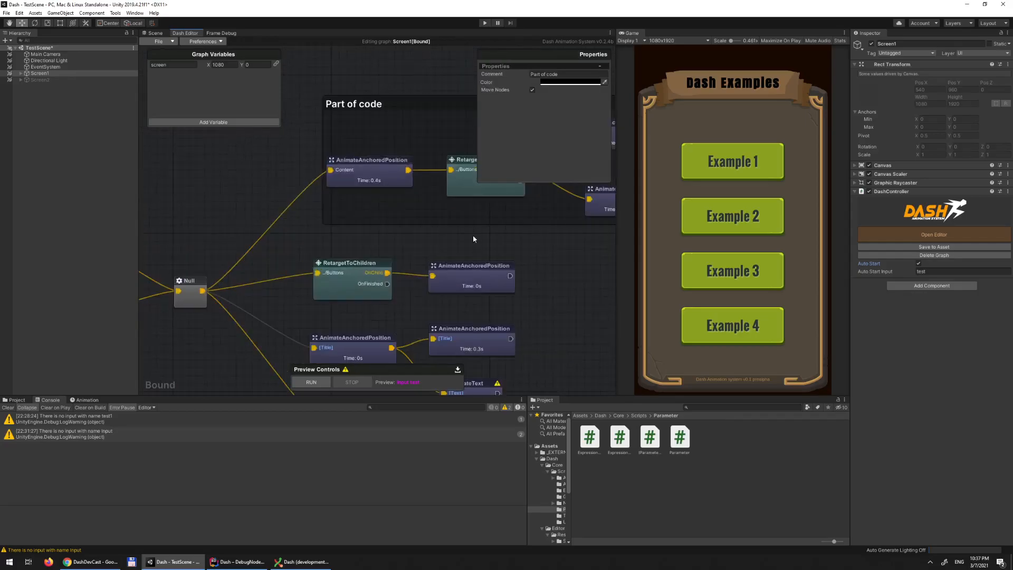
scroll(419, 257, "down", 2)
middle_click_drag(334, 161, 334, 203)
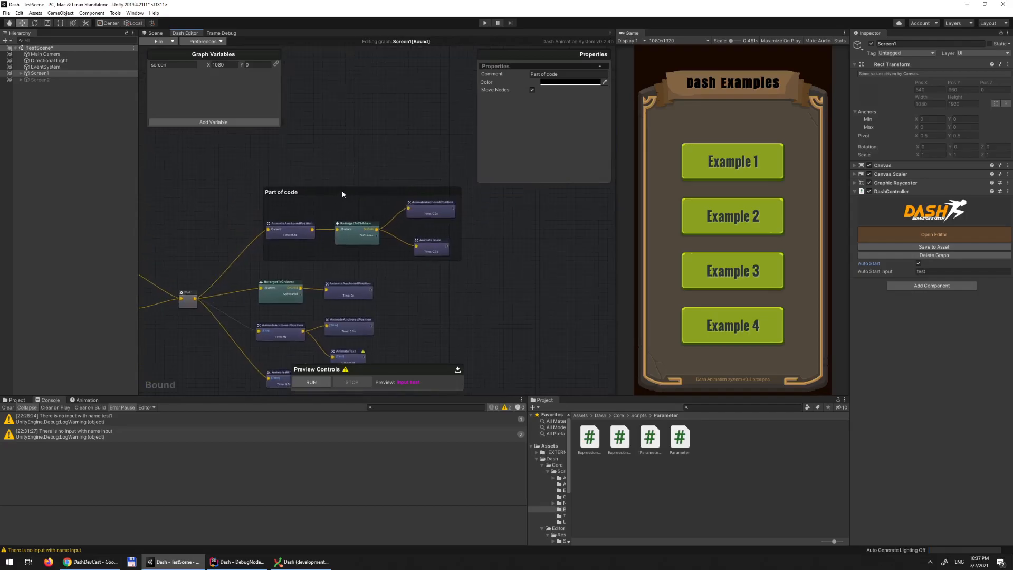
Step: Nudge the "Part of code" box slightly upward with its nodes and delete the box, keeping the nodes
left_click_drag(342, 194, 335, 179)
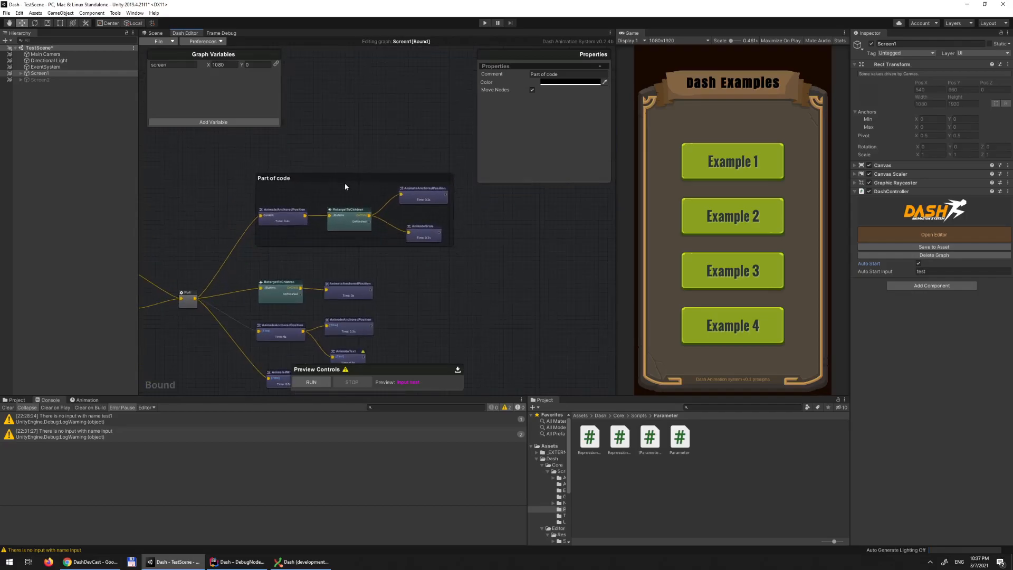
right_click(343, 177)
left_click(367, 181)
middle_click_drag(422, 293, 471, 204)
scroll(458, 238, "down", 3)
scroll(470, 263, "up", 4)
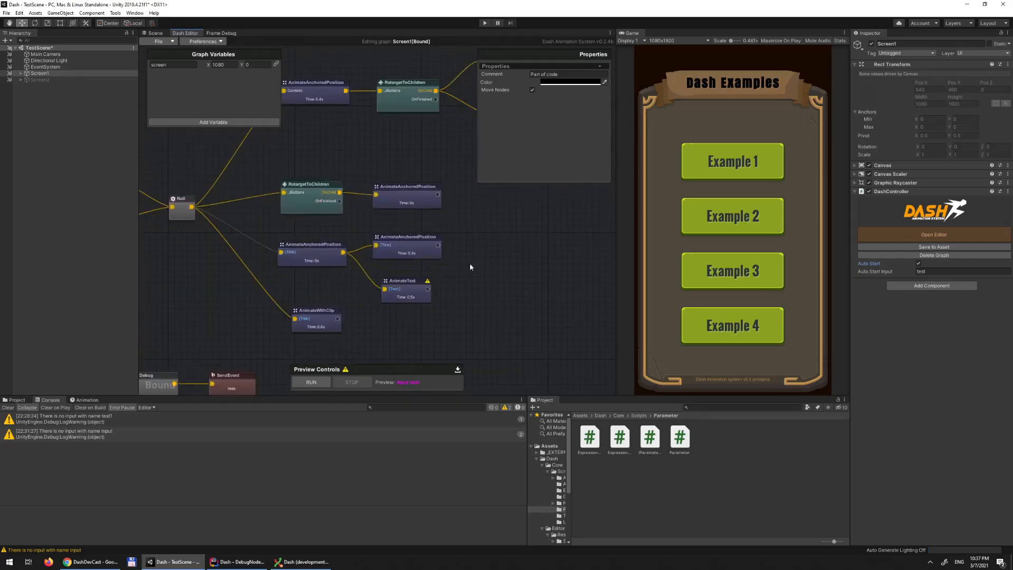
scroll(468, 326, "up", 2)
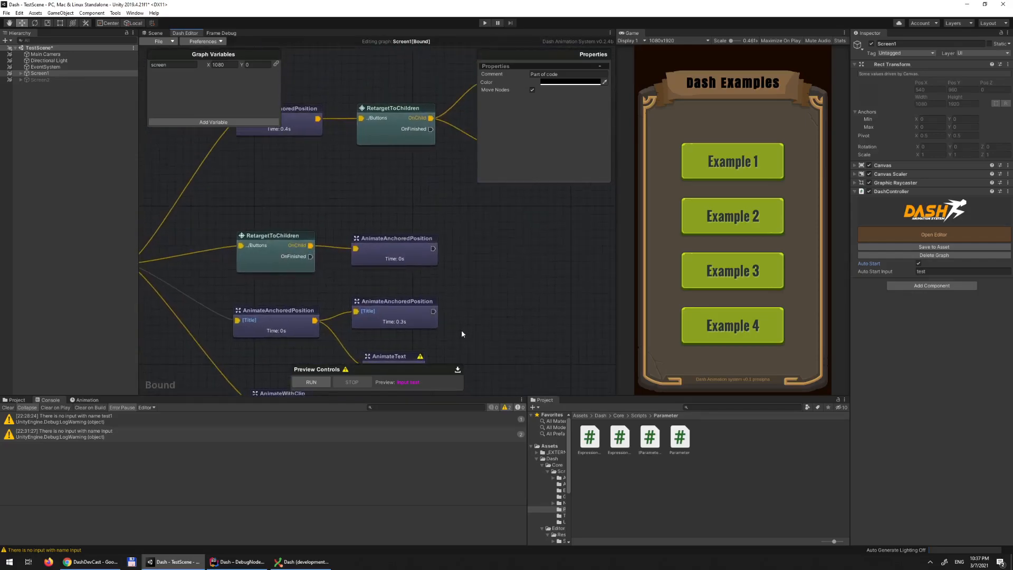
scroll(448, 279, "down", 5)
middle_click_drag(448, 278, 482, 239)
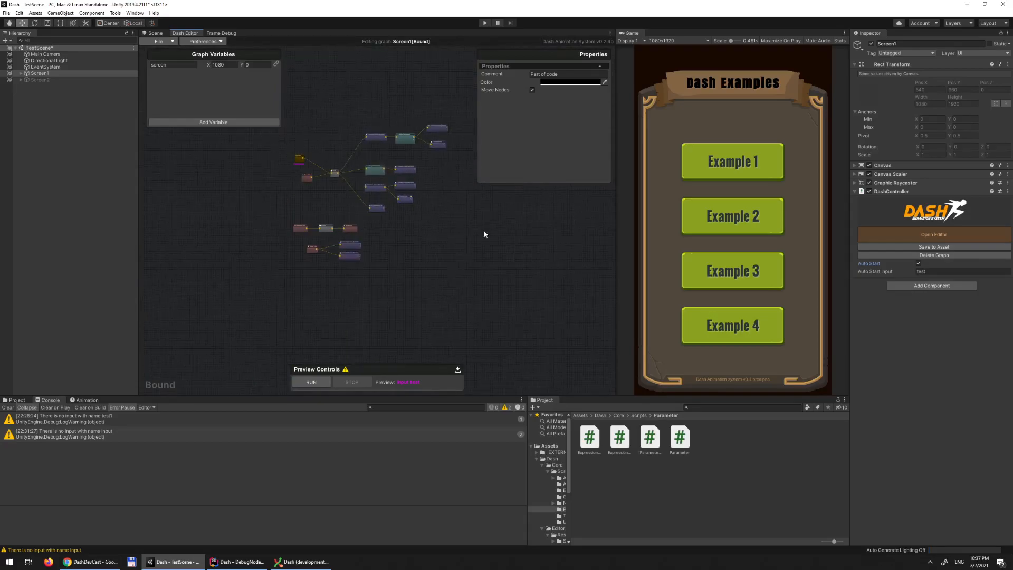
scroll(417, 265, "up", 5)
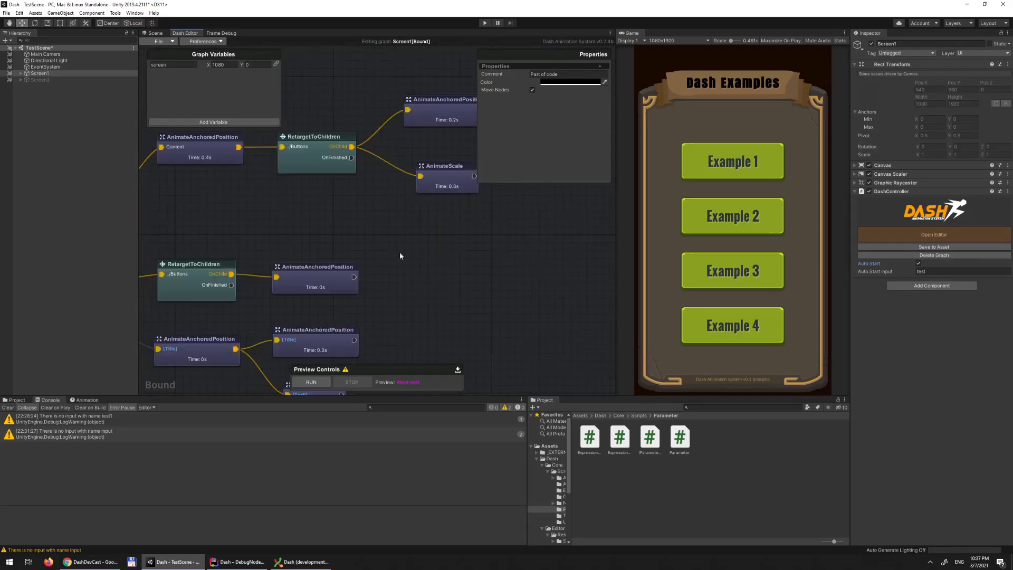
scroll(474, 280, "down", 5)
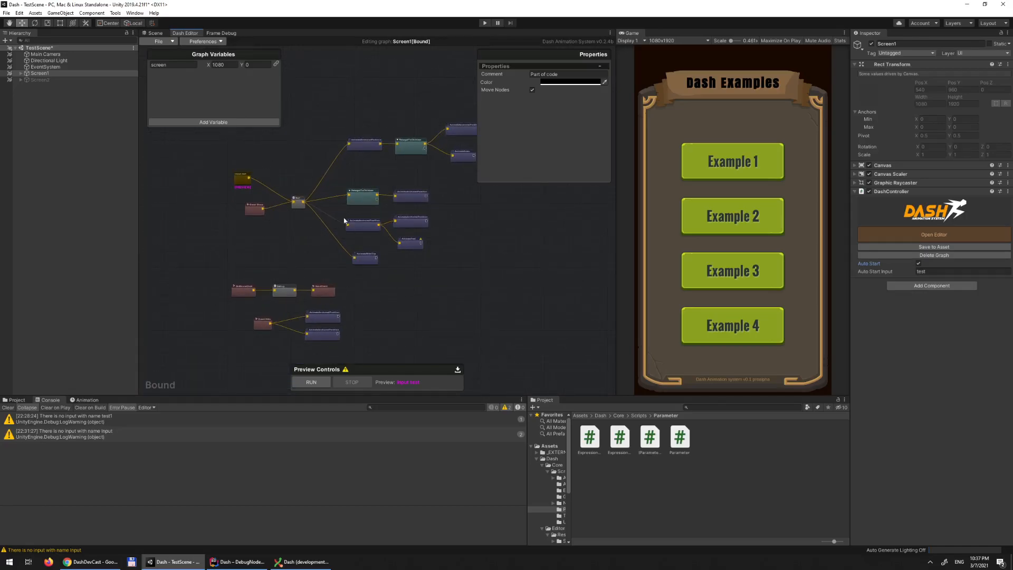
scroll(429, 274, "up", 6)
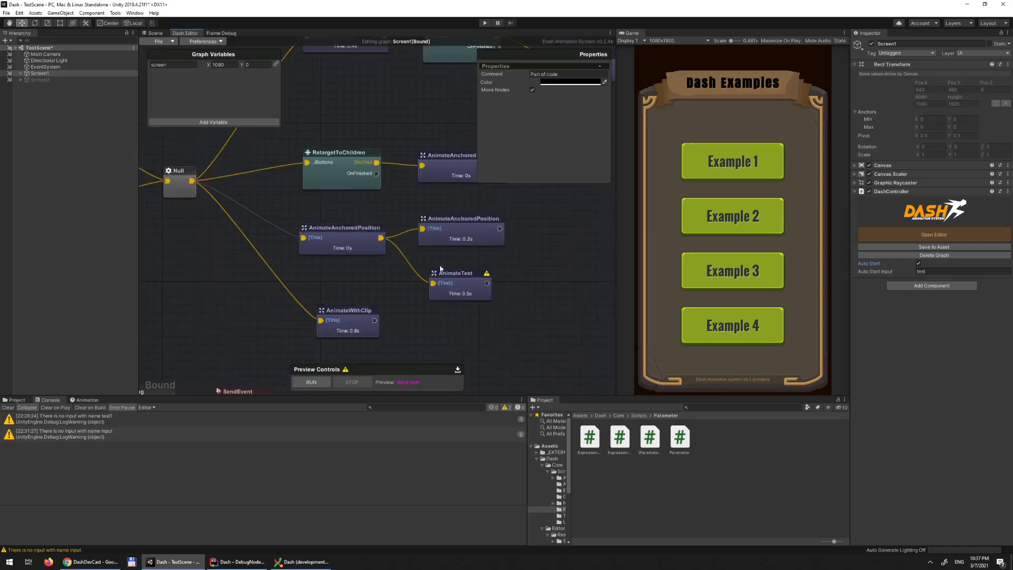
scroll(475, 262, "down", 6)
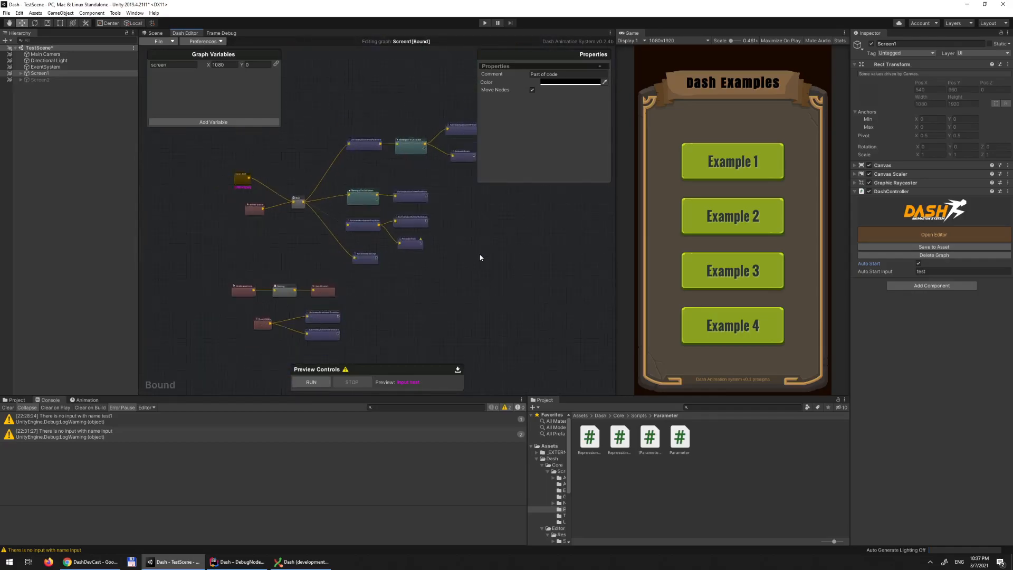
scroll(480, 256, "up", 5)
scroll(502, 227, "down", 7)
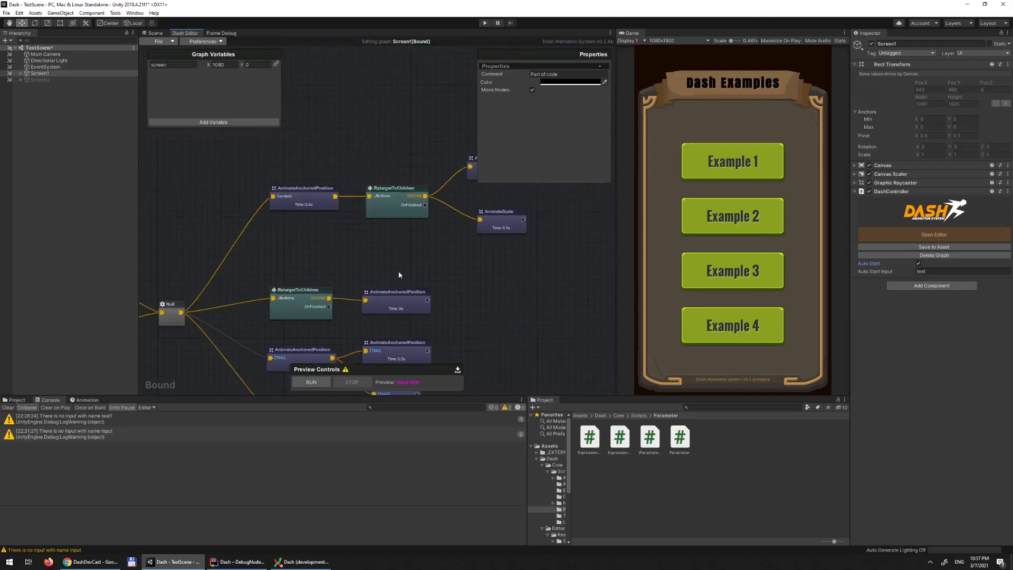
scroll(471, 273, "up", 5)
scroll(366, 241, "down", 3)
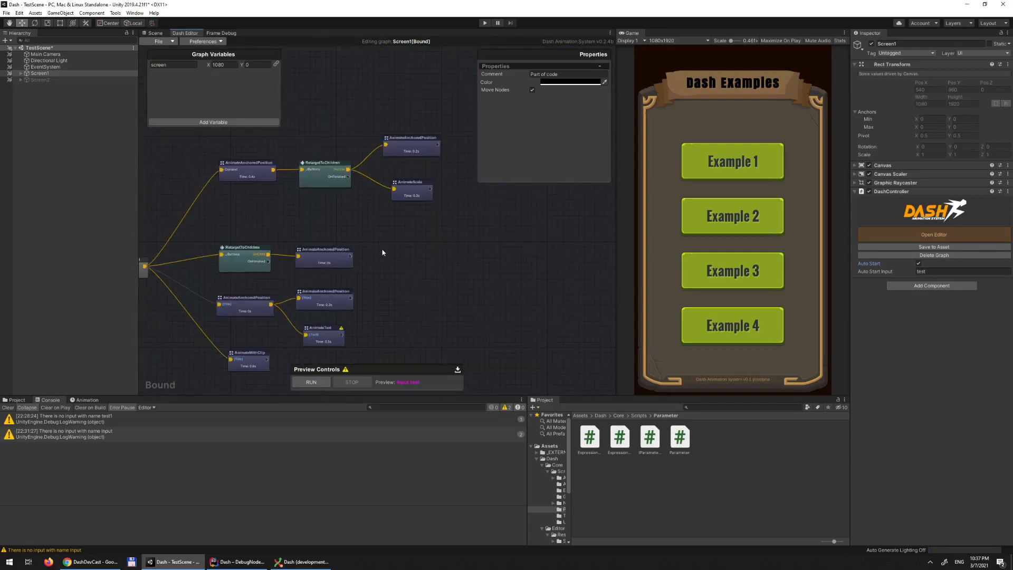
scroll(340, 230, "up", 1)
middle_click_drag(276, 221, 409, 285)
middle_click_drag(468, 298, 349, 252)
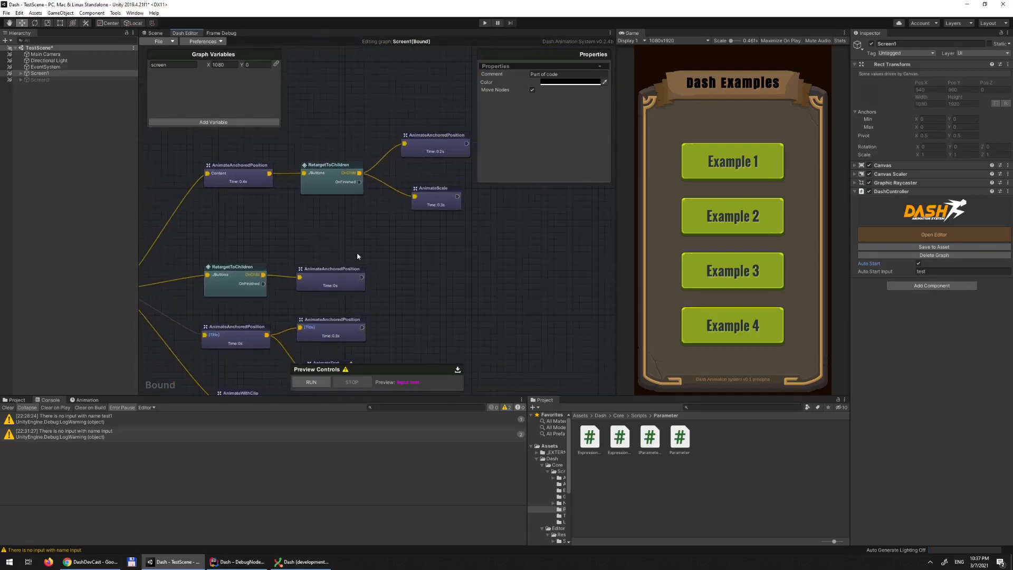
Step: Deselect everything and enable the display of node IDs in the graph editor preferences
left_click(425, 267)
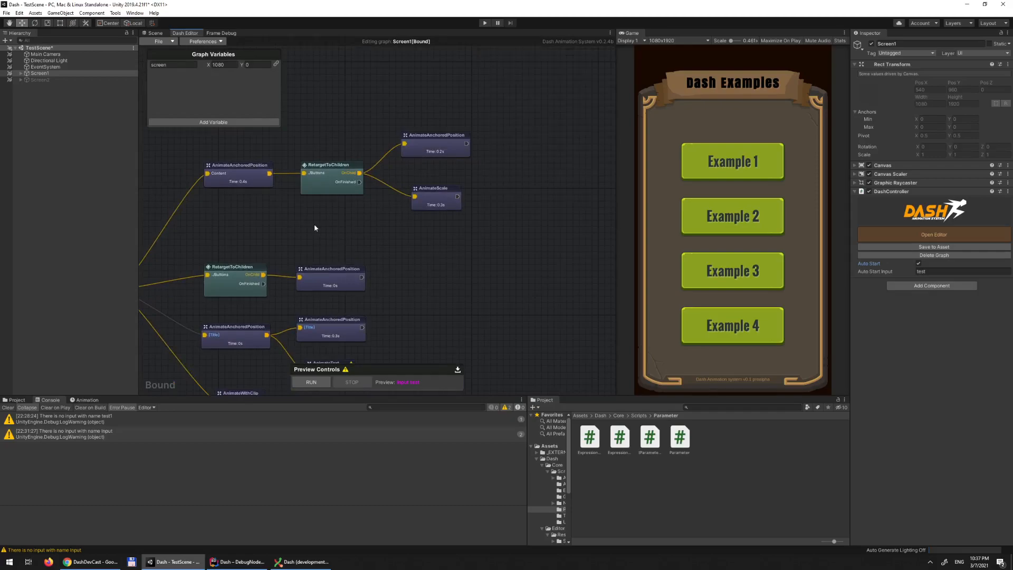
middle_click_drag(312, 222, 408, 254)
left_click(203, 41)
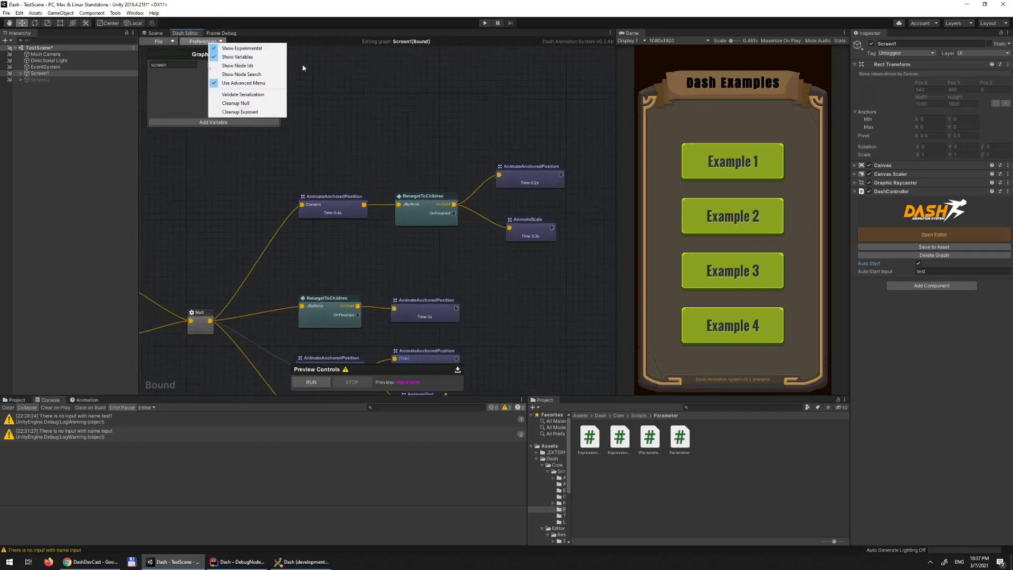
left_click(251, 66)
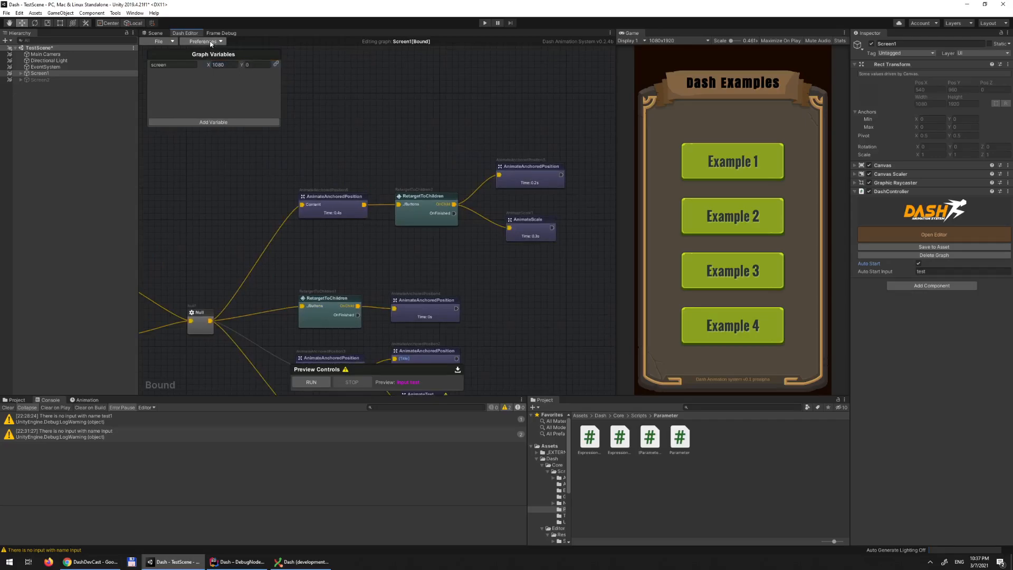
Step: Set the Id of the [Title] AnimateAnchoredPosition node after Event Hide to "AnimateAnchoredPosition7"
middle_click_drag(435, 266, 398, 188)
middle_click_drag(466, 296, 520, 210)
middle_click_drag(399, 308, 495, 218)
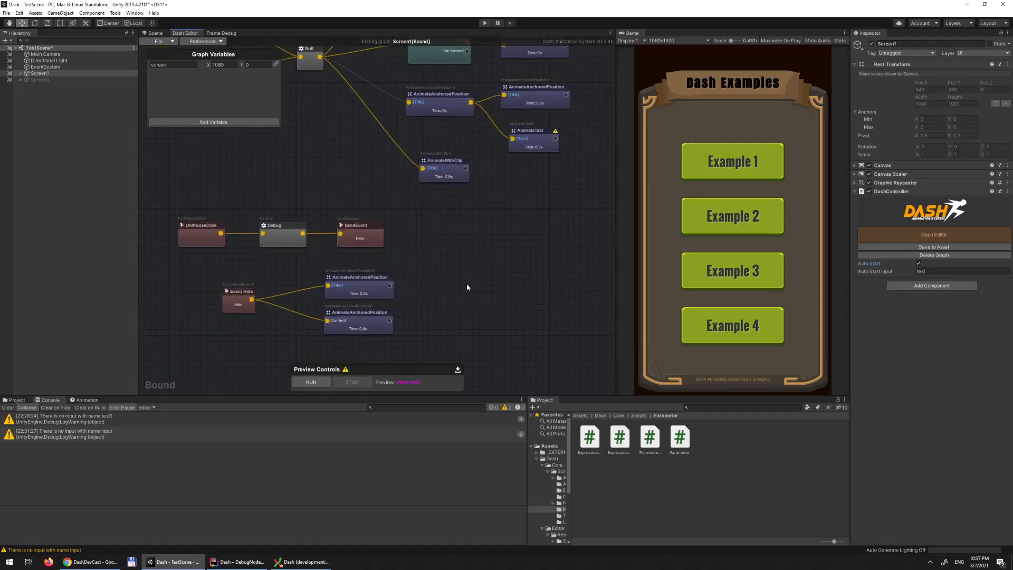
middle_click_drag(466, 285, 500, 229)
scroll(453, 230, "up", 1)
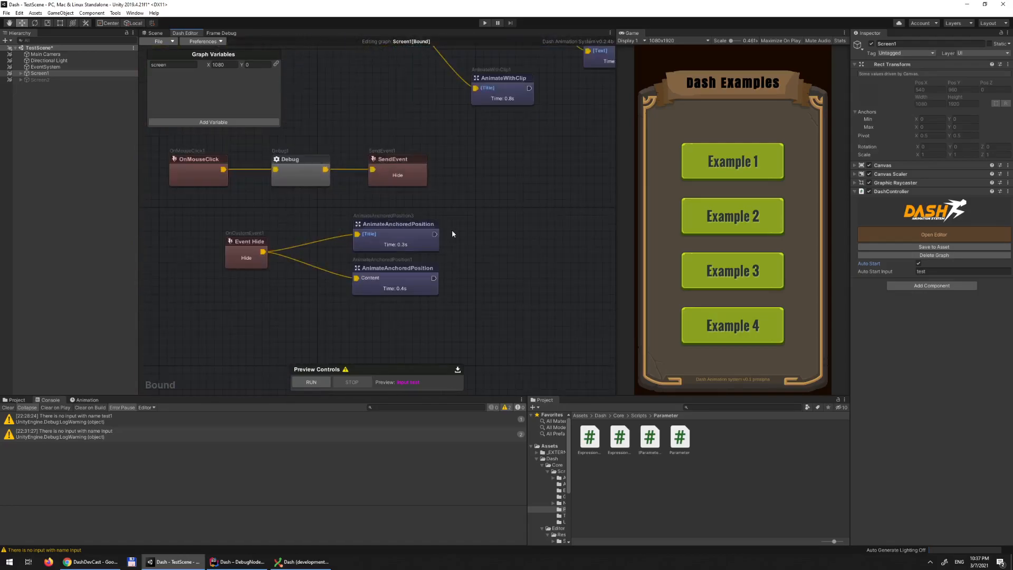
left_click(398, 235)
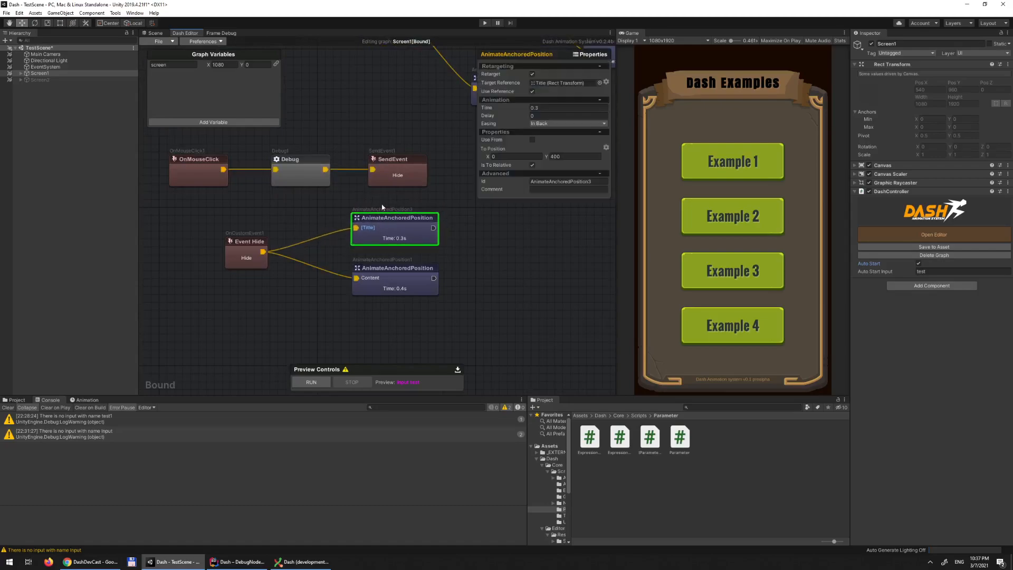
mouse_move(505, 262)
middle_mouse_down()
mouse_move(502, 299)
mouse_move(520, 273)
middle_mouse_up()
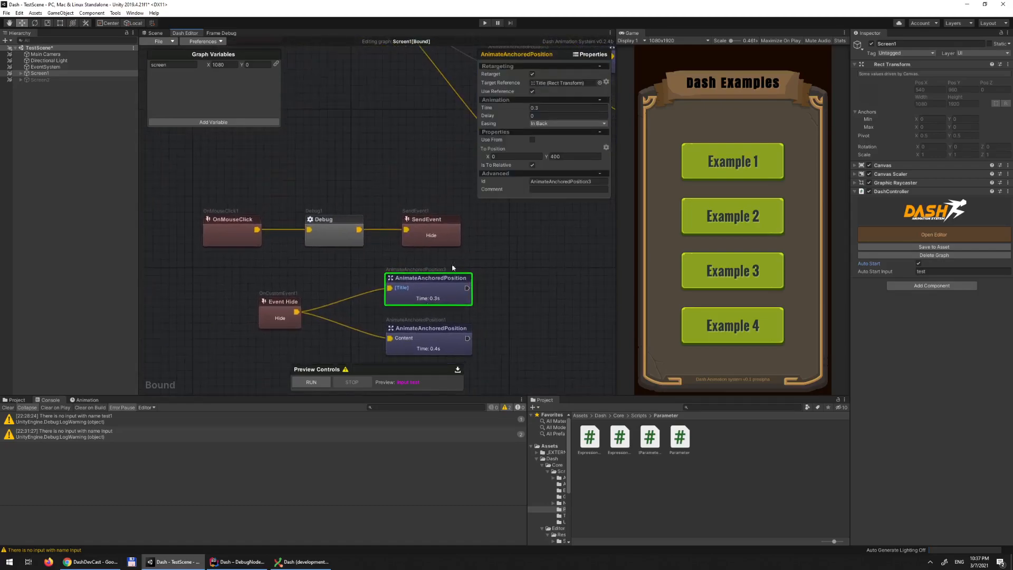
left_click(600, 181)
middle_click_drag(526, 274, 504, 319)
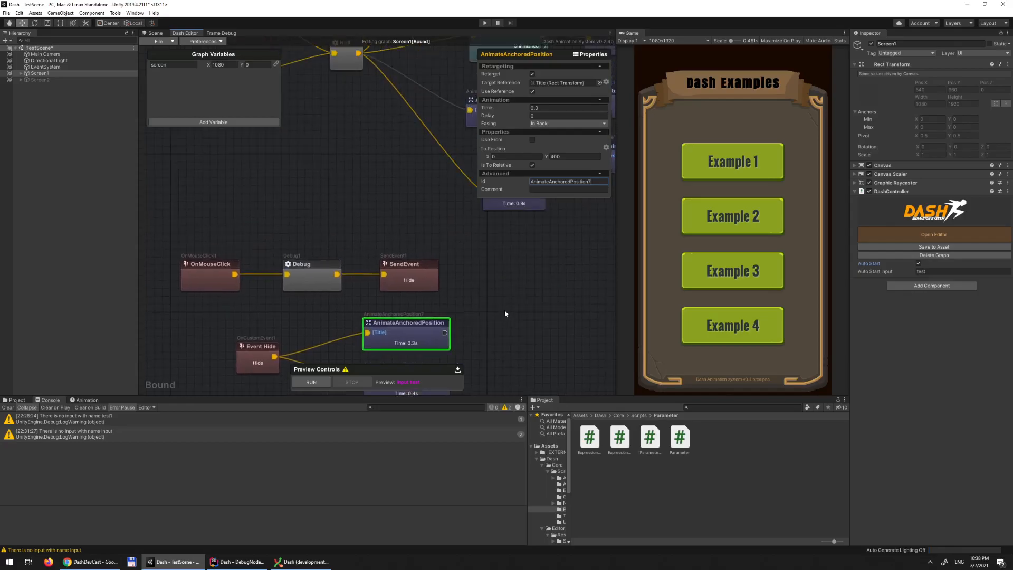
left_click(504, 309)
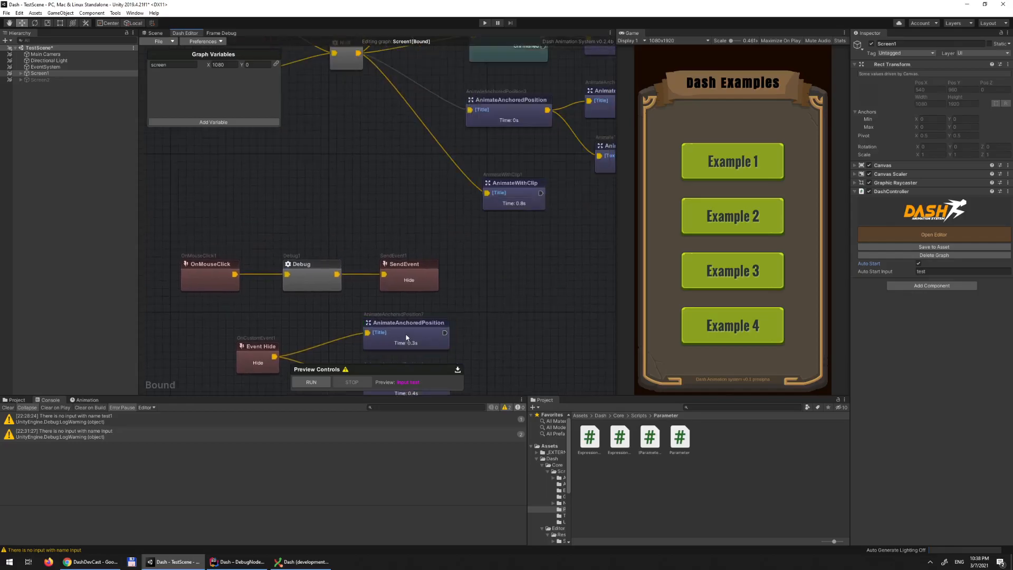
Step: Clear the warnings from the console
scroll(507, 302, "down", 2)
scroll(508, 302, "up", 2)
middle_click_drag(337, 229, 274, 327)
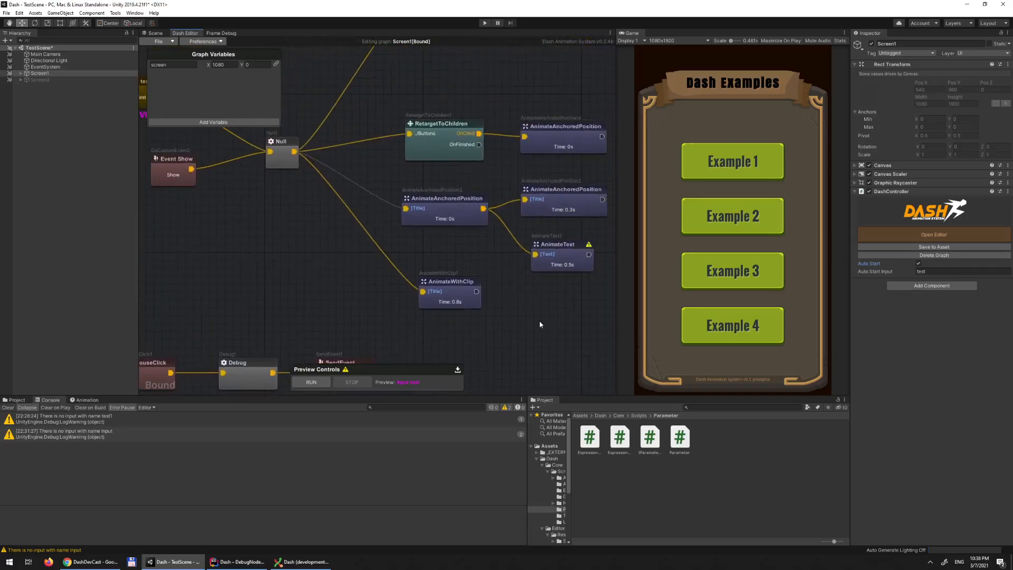
scroll(538, 321, "down", 7)
middle_click_drag(496, 250, 491, 299)
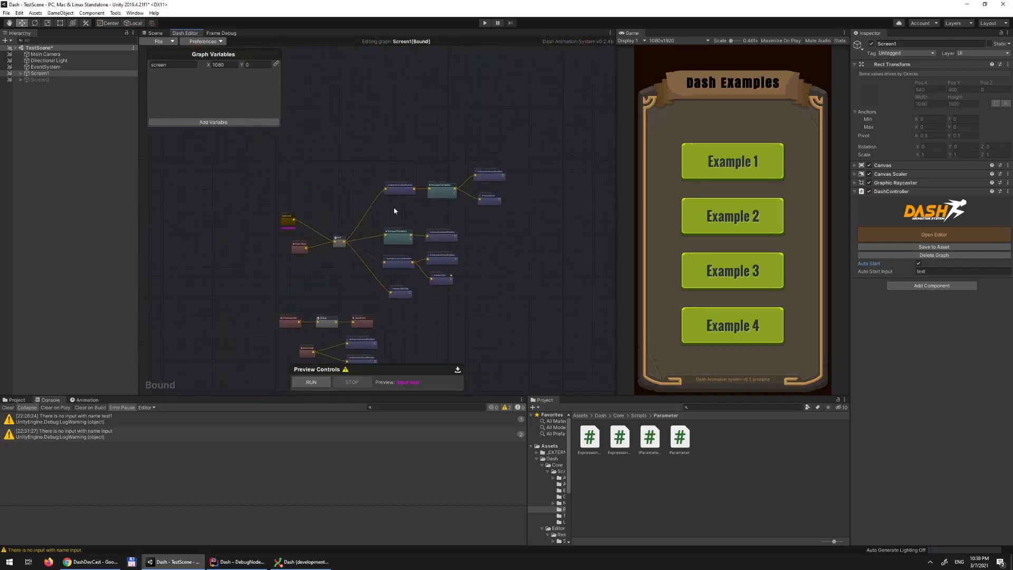
left_click(8, 407)
Step: Enable the node search in the graph editor preferences
scroll(494, 292, "up", 6)
middle_click_drag(464, 280, 364, 169)
scroll(455, 224, "down", 5)
middle_click_drag(415, 245, 452, 206)
scroll(453, 206, "up", 3)
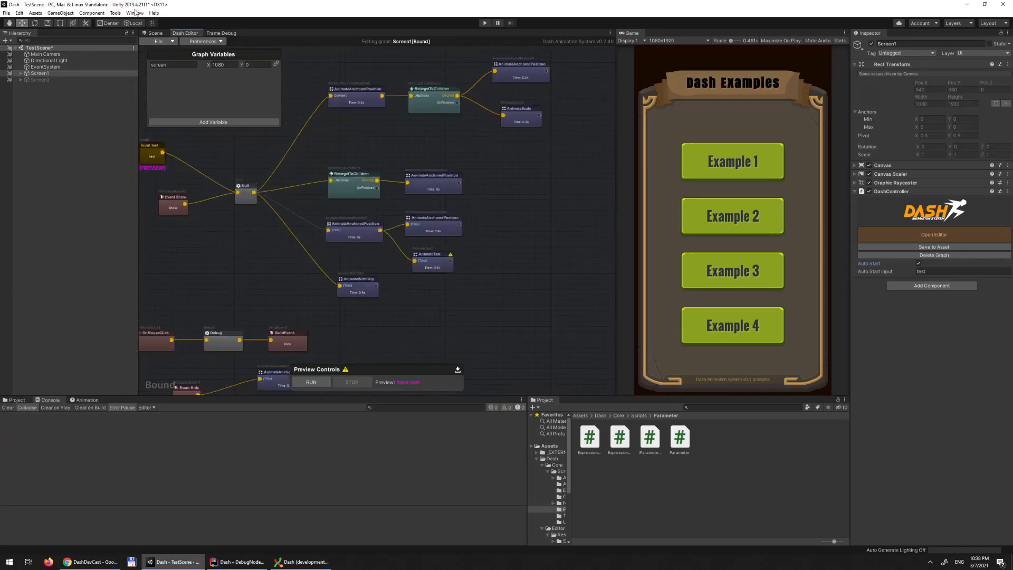
left_click(203, 41)
left_click(248, 74)
middle_click_drag(507, 199, 500, 242)
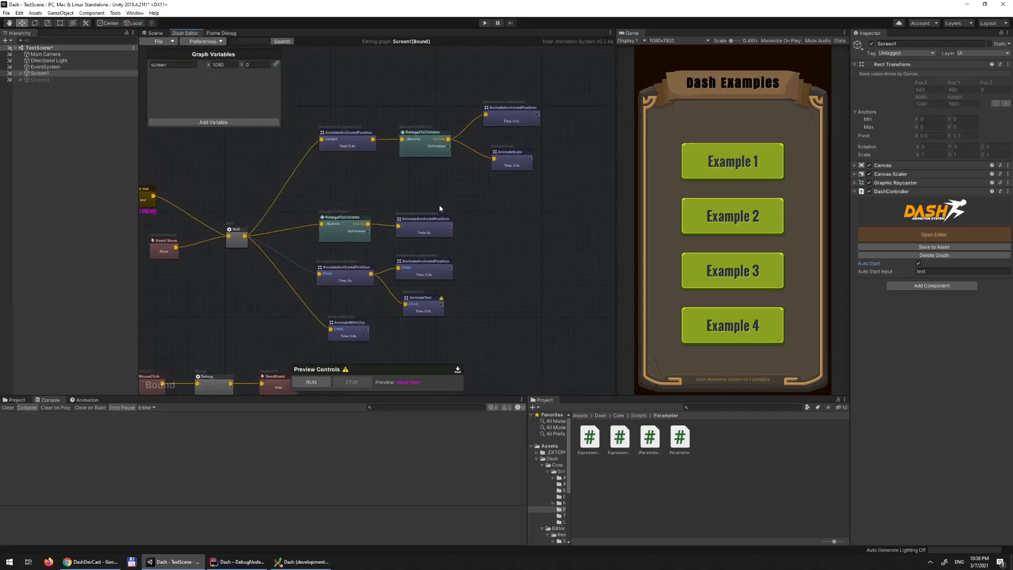
Step: Search the graph for nodes matching "ani" and cycle repeatedly through the matching nodes
scroll(411, 221, "up", 3)
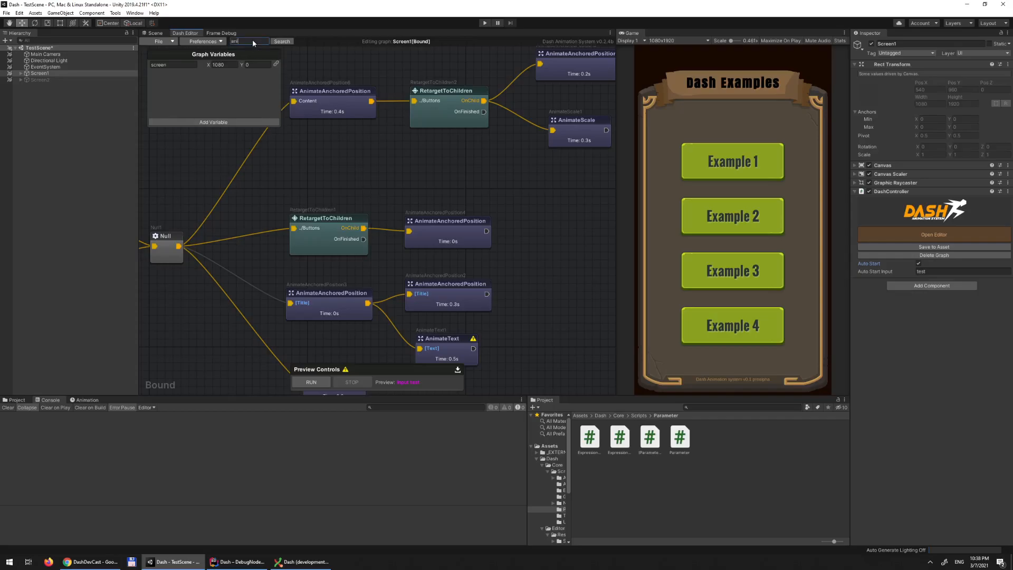
left_click(279, 42)
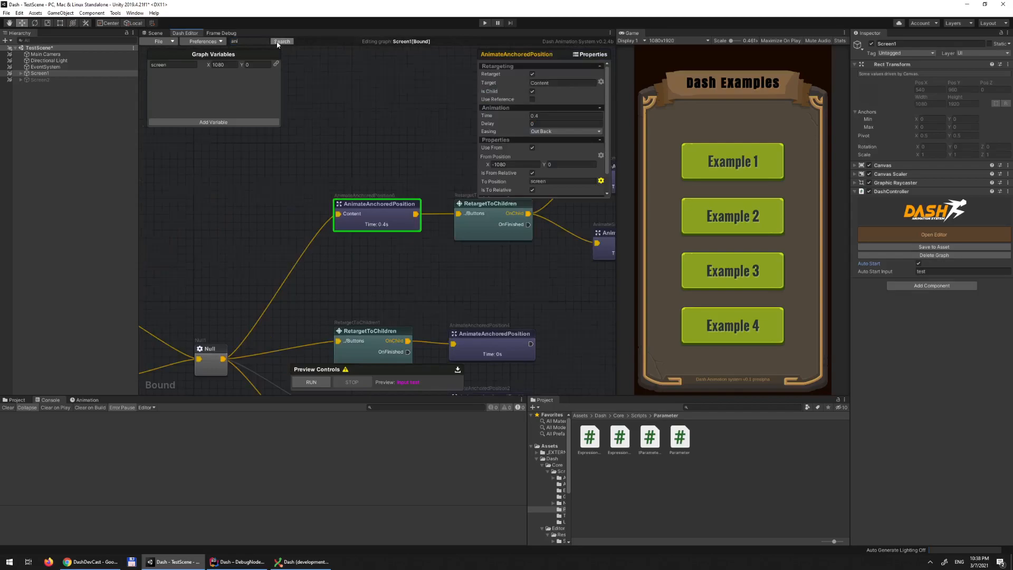
left_click(279, 42)
left_click(279, 42)
left_click(278, 42)
left_click(279, 41)
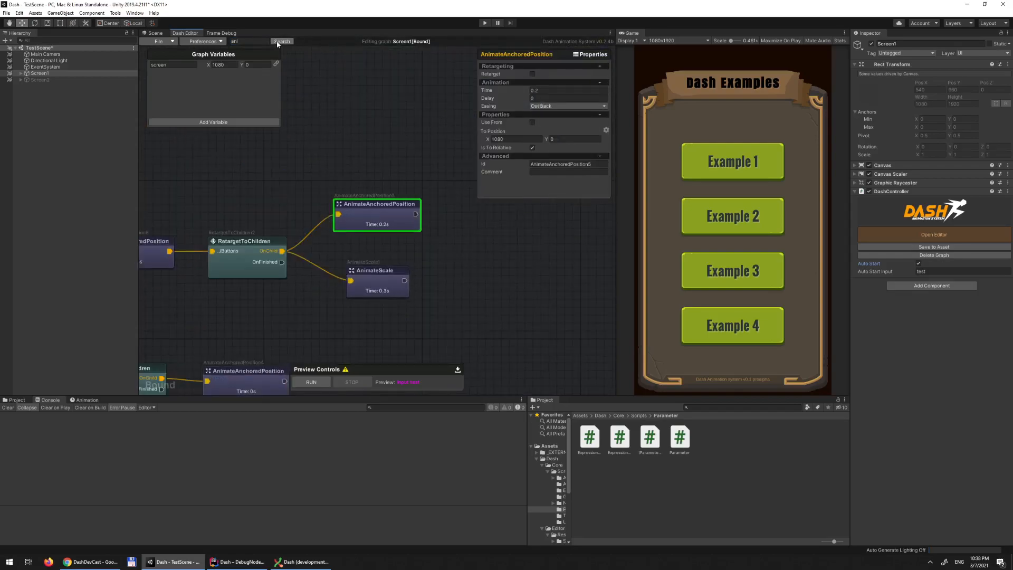
left_click(278, 41)
left_click(278, 42)
left_click(278, 41)
left_click(278, 41)
left_click(279, 42)
left_click(279, 41)
left_click(279, 41)
left_click(278, 42)
left_click(279, 42)
left_click(279, 42)
left_click(278, 41)
left_click(278, 42)
left_click(278, 41)
left_click(278, 42)
left_click(279, 42)
left_click(279, 41)
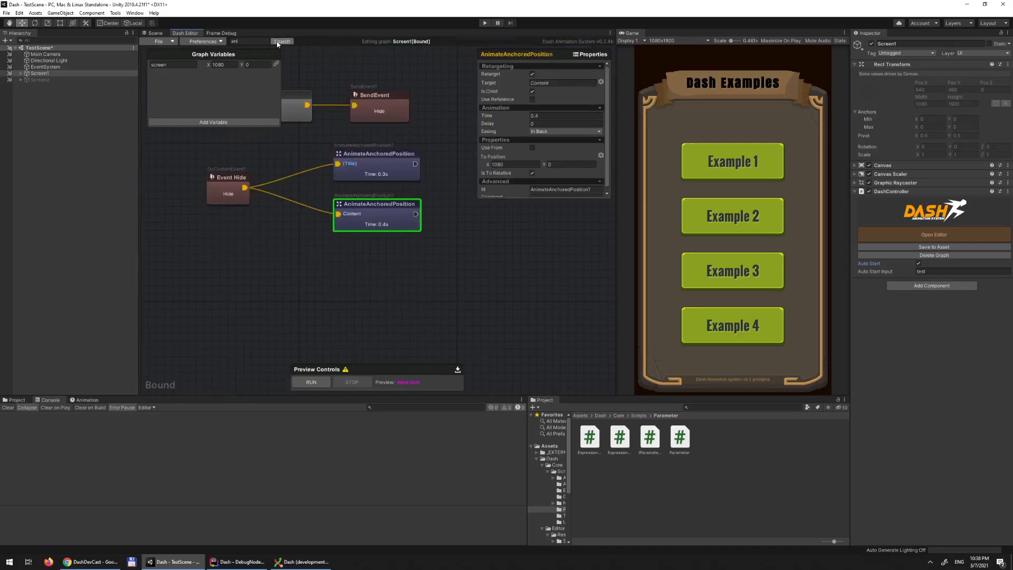
left_click(279, 42)
left_click(279, 42)
left_click(279, 42)
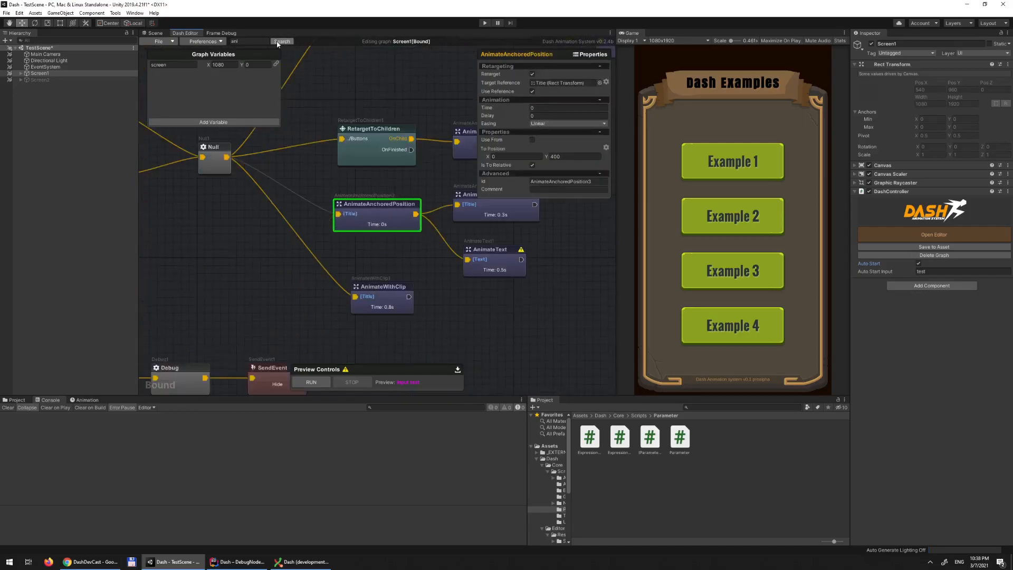
Step: Search the graph for the node matching "debug"
left_click(253, 41)
type("debug")
left_click(285, 43)
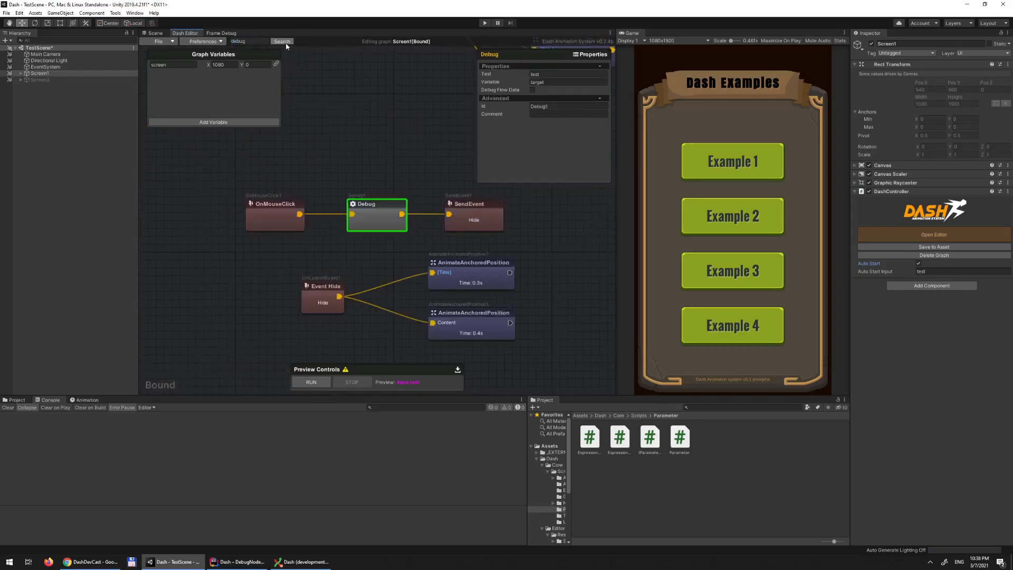
Step: Search the graph for nodes matching "ani"
left_click(257, 42)
type("a")
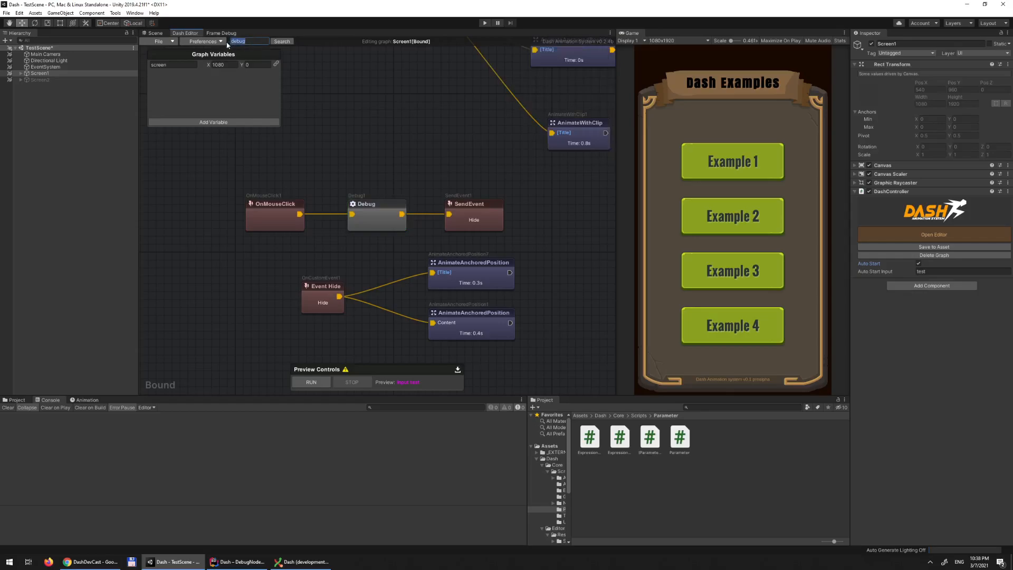
type("ni")
left_click(282, 41)
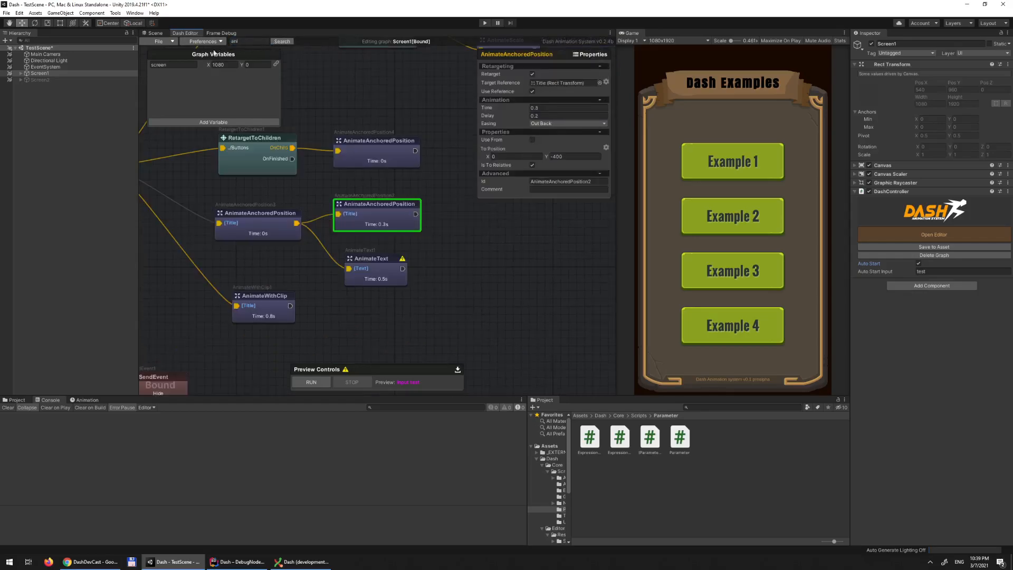
Step: Turn off node search, node IDs and experimental nodes in the graph editor preferences
left_click(206, 42)
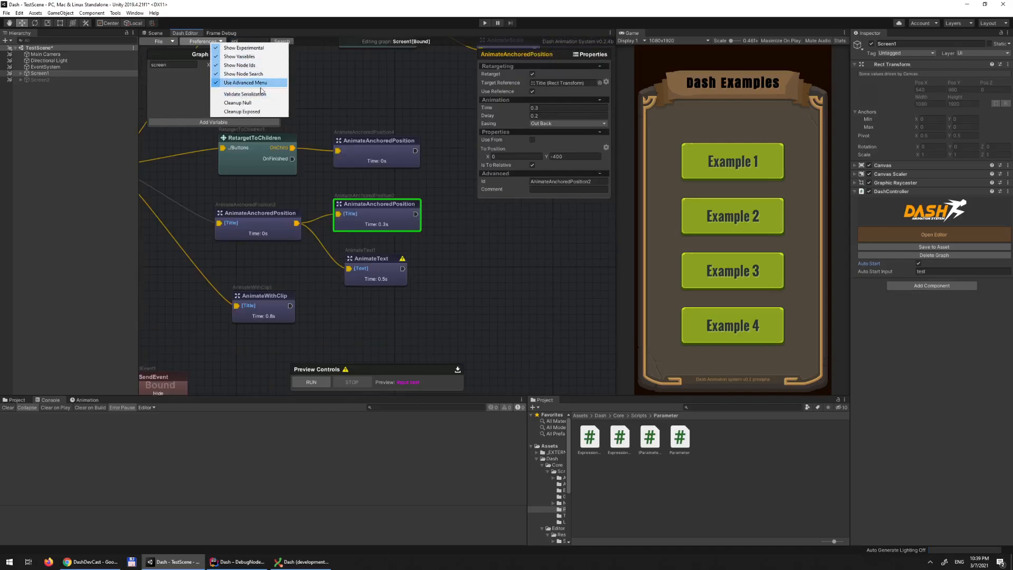
left_click(237, 76)
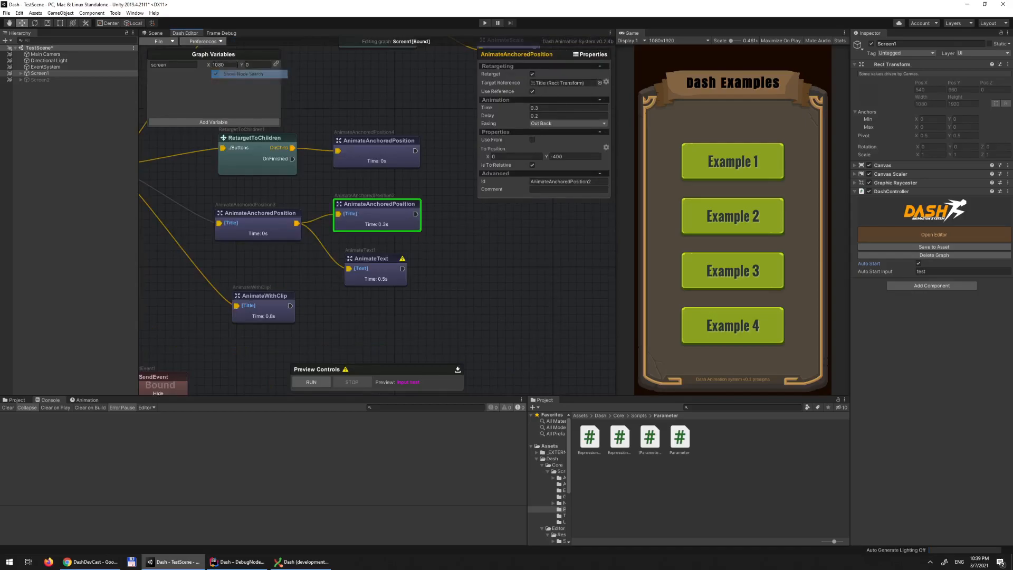
left_click(224, 41)
left_click(266, 66)
left_click(210, 42)
left_click(243, 48)
Step: Examine the overall node layout and the connections branching from the Null node
middle_click_drag(325, 85, 361, 209)
scroll(361, 211, "down", 3)
scroll(294, 204, "down", 2)
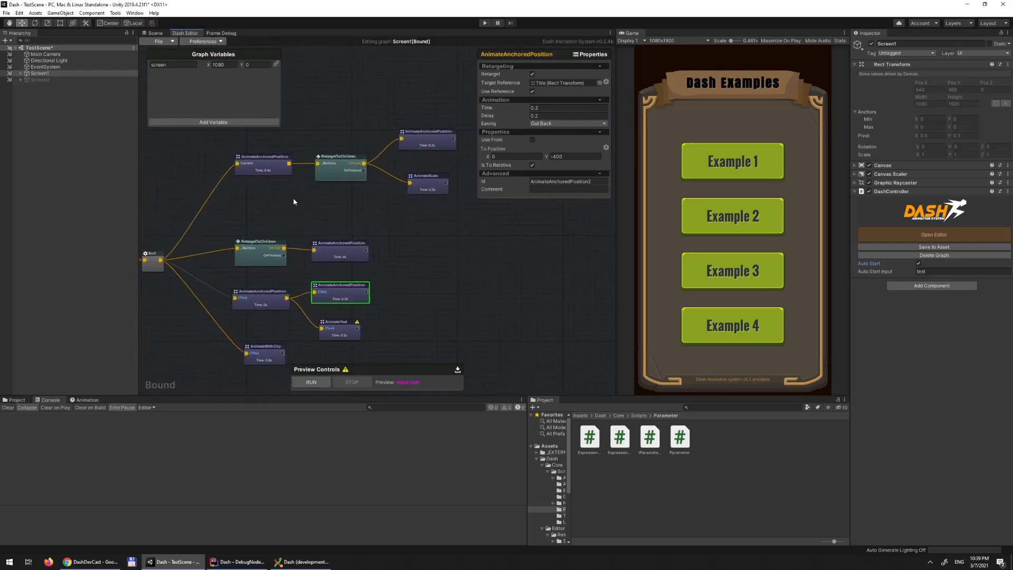
left_click(323, 182)
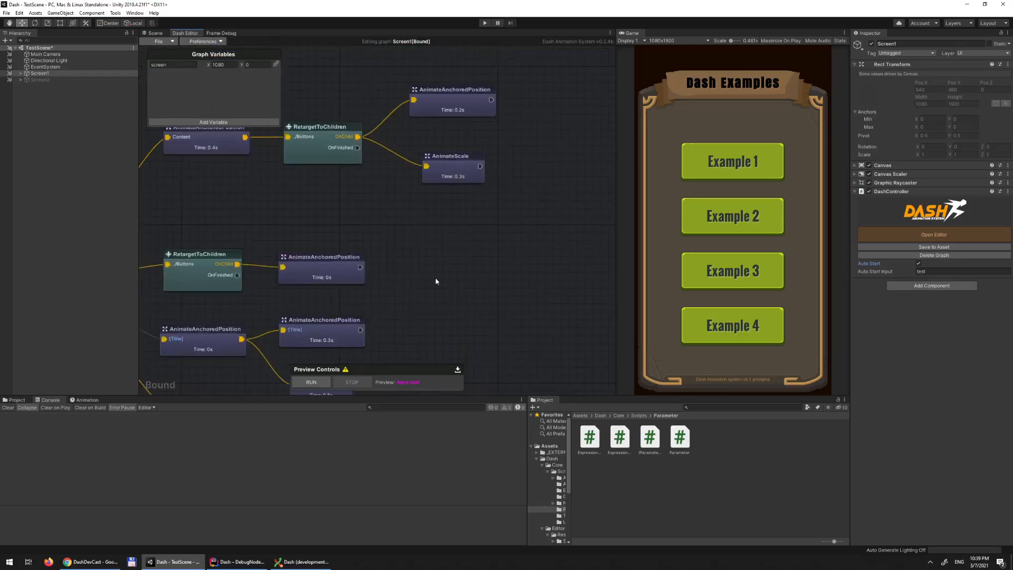
scroll(437, 281, "down", 3)
middle_click_drag(437, 281, 485, 255)
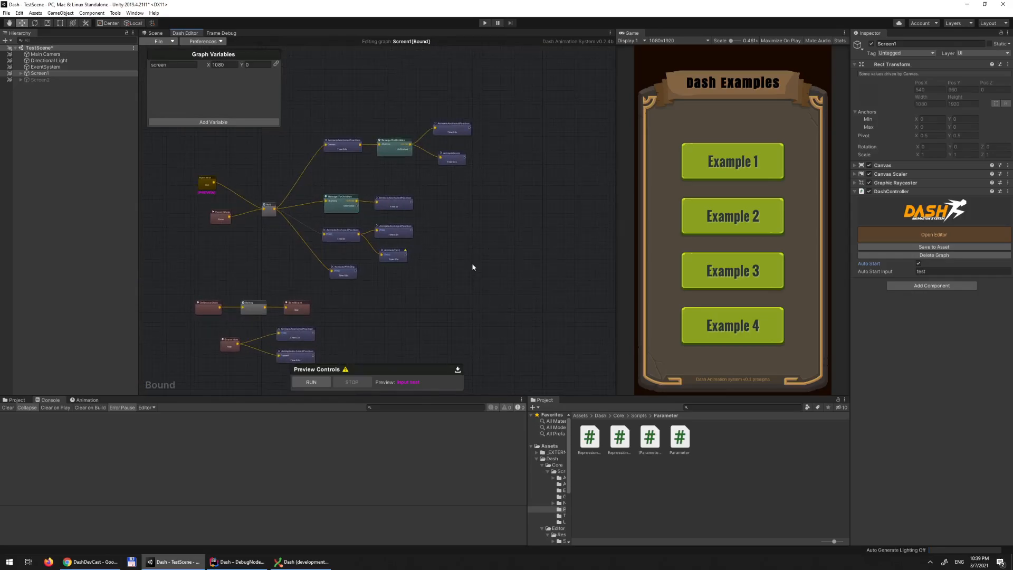
scroll(473, 267, "up", 5)
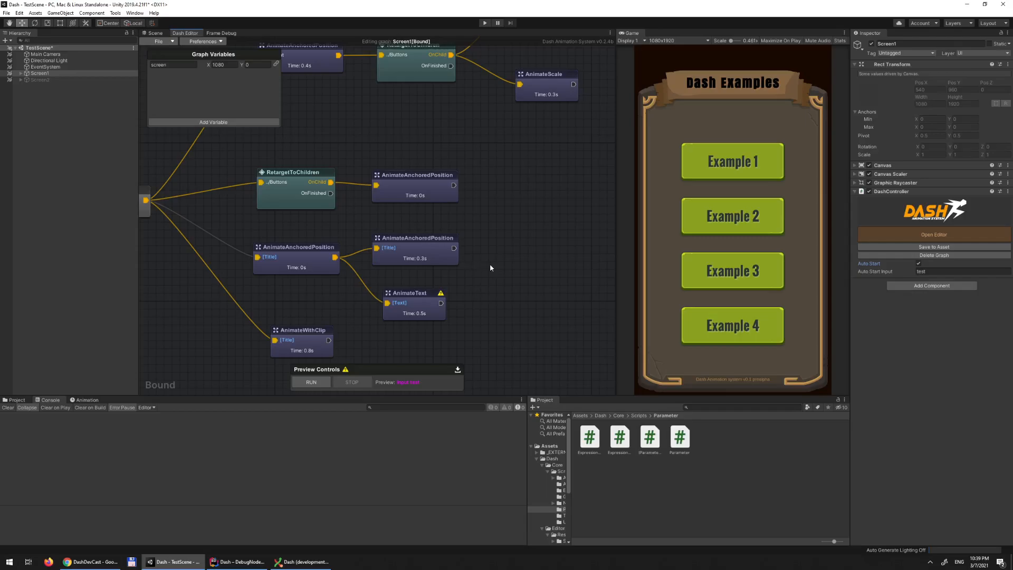
middle_click_drag(505, 214, 570, 316)
scroll(449, 237, "down", 2)
middle_click_drag(463, 268, 488, 203)
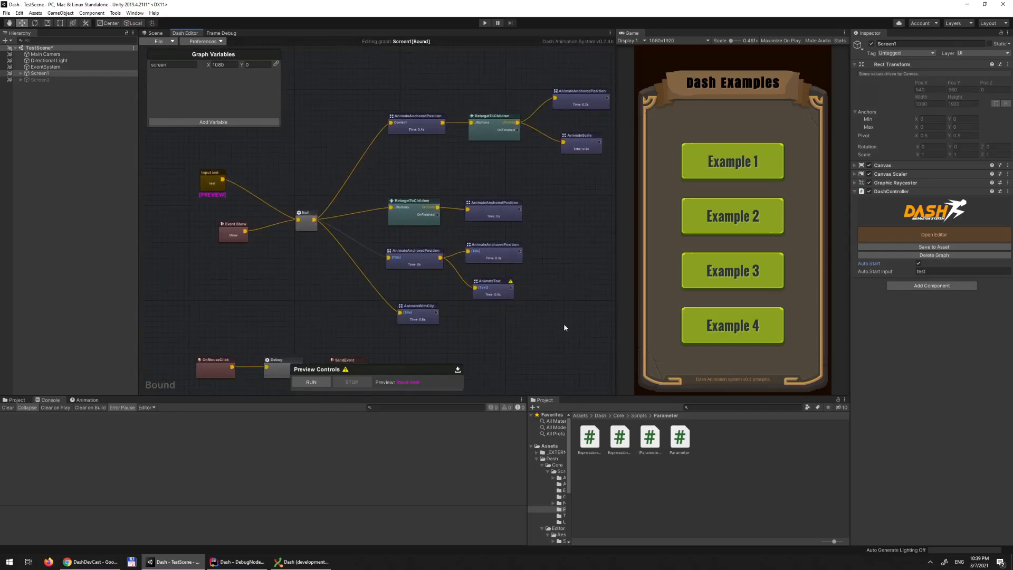
middle_click_drag(340, 157, 353, 140)
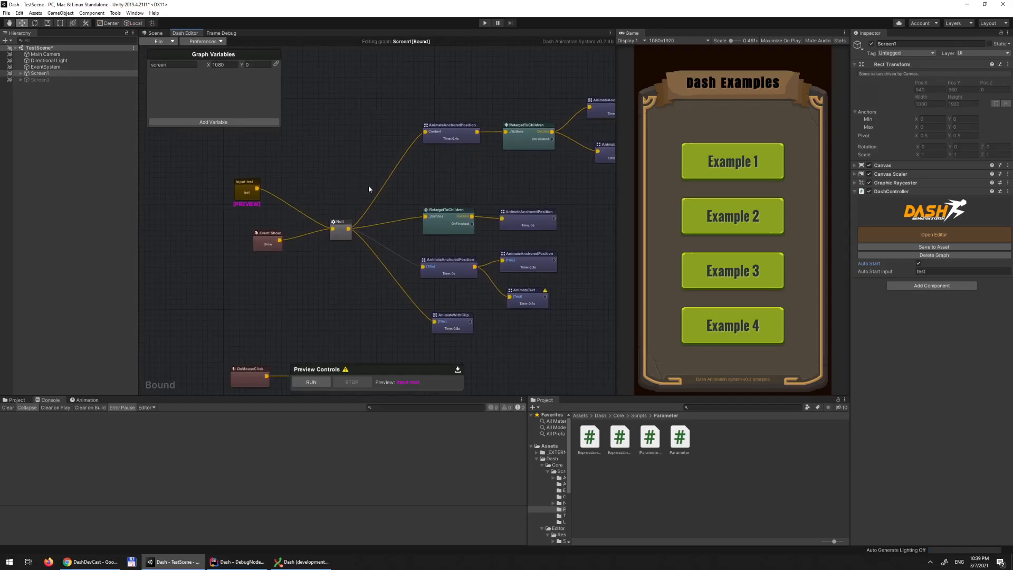
Step: Deactivate the connection from the Null node to the AnimateWithClip node
middle_click_drag(338, 167, 328, 127)
middle_click_drag(503, 279, 463, 224)
left_click(402, 205)
right_click(348, 174)
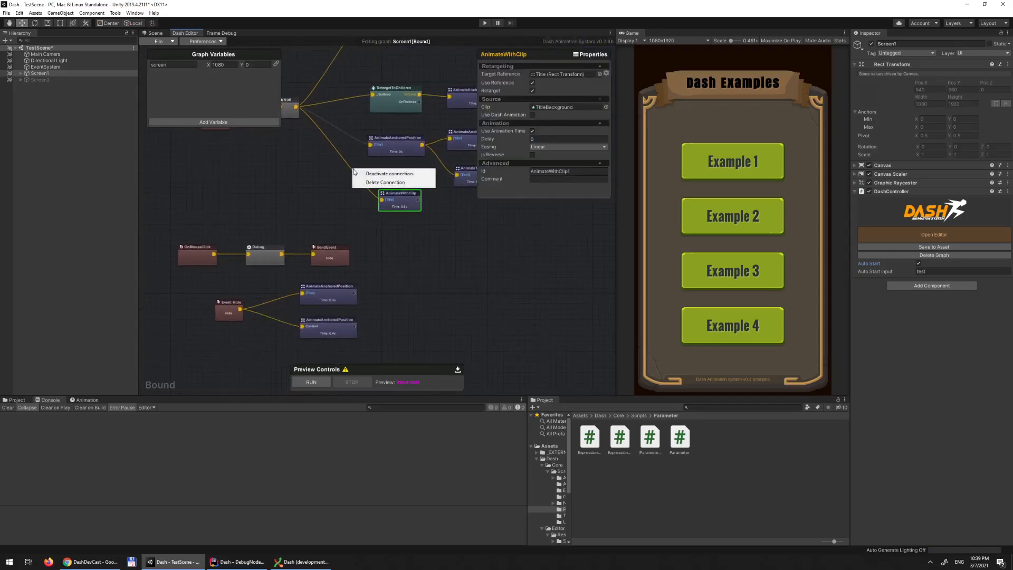
left_click(376, 180)
Step: Add an AnimateWithPreset animation node beside AnimateWithClip and connect the Null node's output to its input
right_click(272, 183)
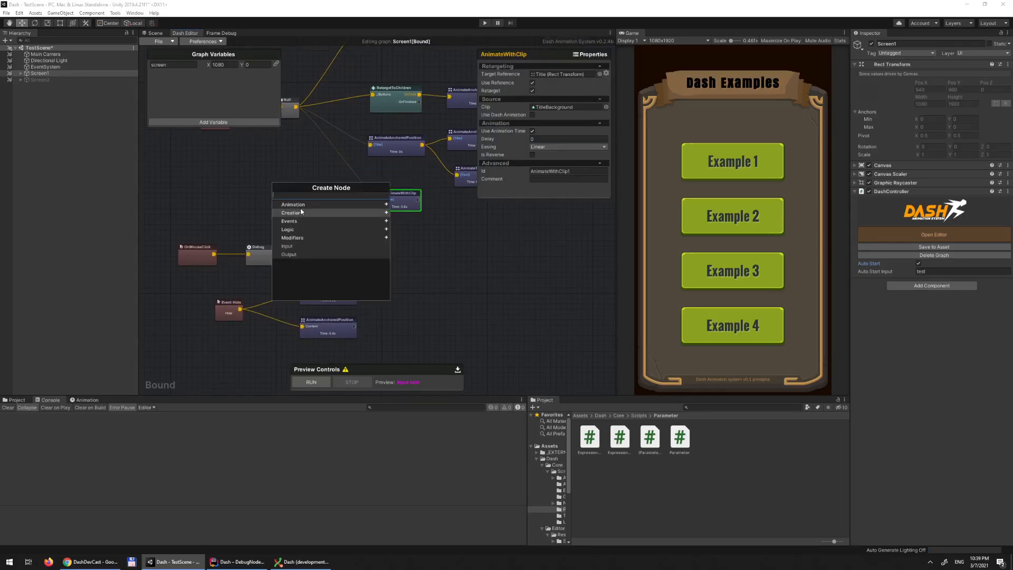
left_click(310, 205)
scroll(331, 240, "down", 1)
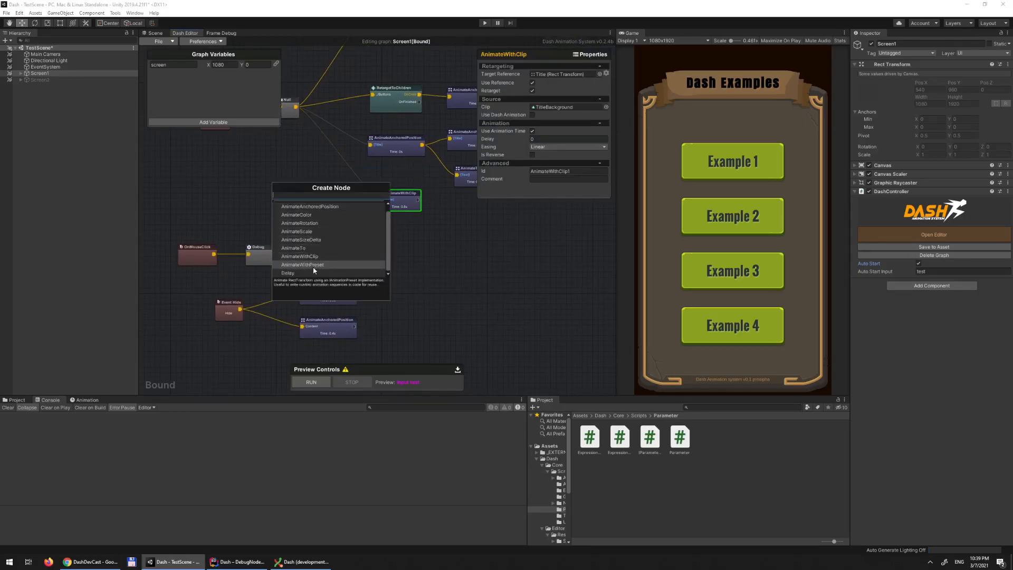
left_click(312, 265)
left_click_drag(291, 195, 317, 195)
scroll(348, 208, "up", 3)
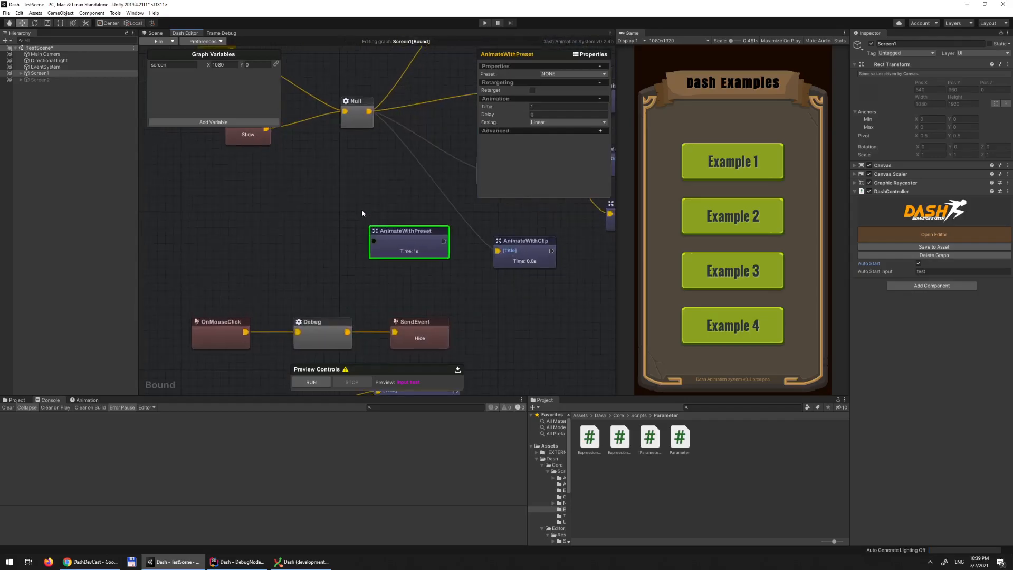
left_click_drag(368, 112, 374, 241)
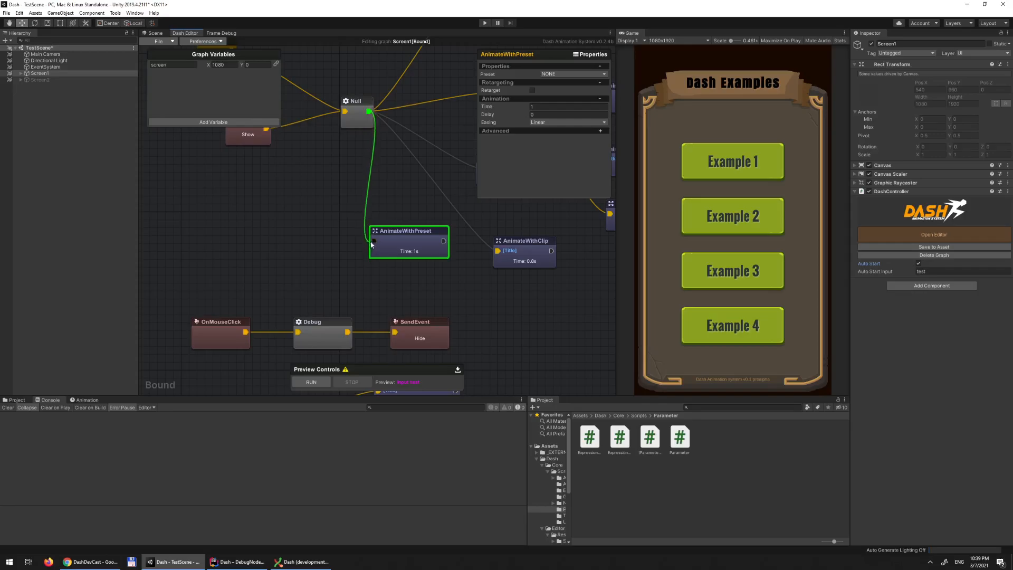
Step: Enable retargeting by reference on the AnimateWithPreset node and assign the Title object as its target reference
left_click(533, 90)
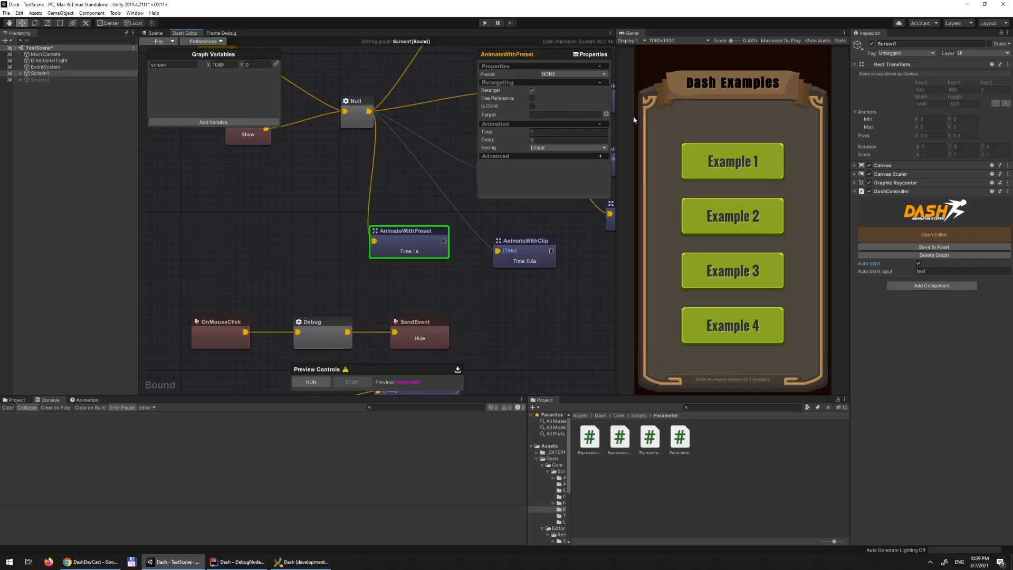
left_click(532, 98)
left_click(20, 73)
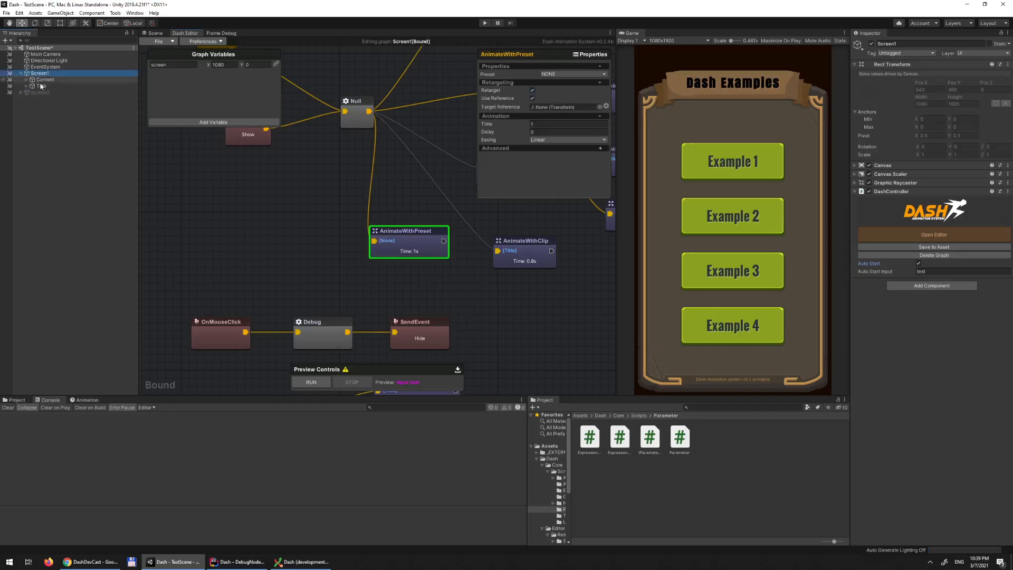
left_click_drag(551, 105, 551, 106)
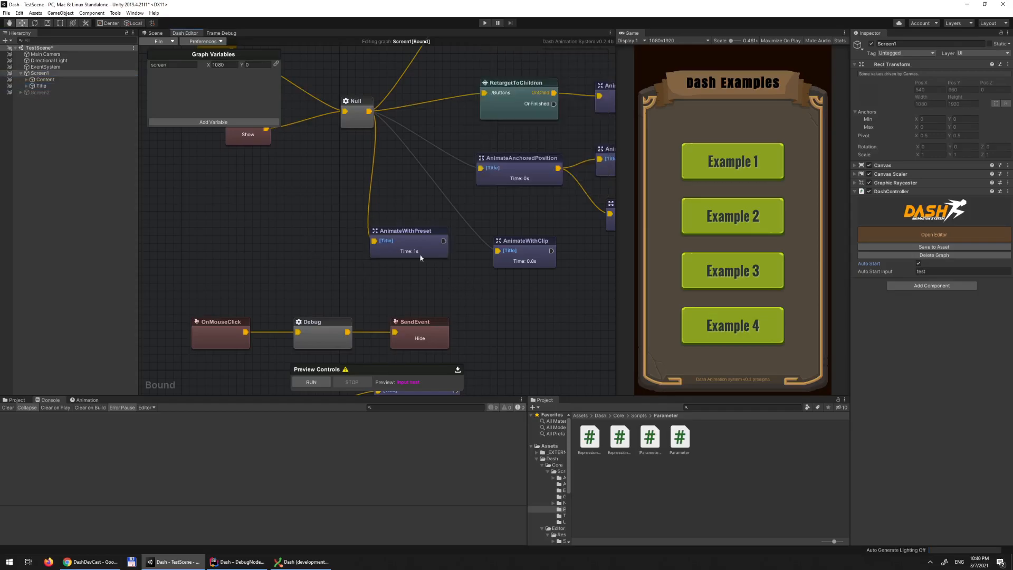
Step: Set the AnimateWithPreset node's preset to Dash.ShakePreset
left_click(548, 73)
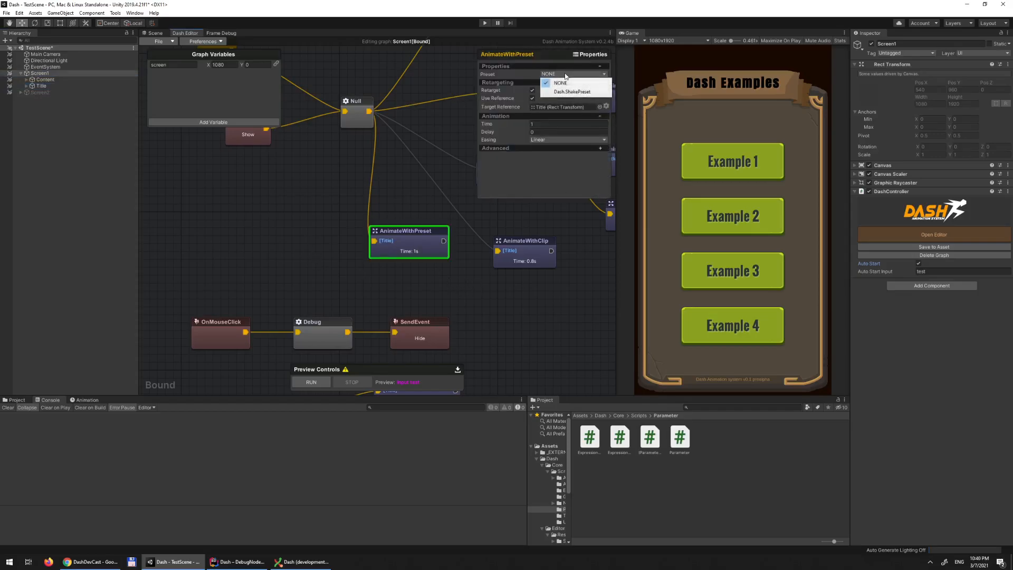
left_click(493, 287)
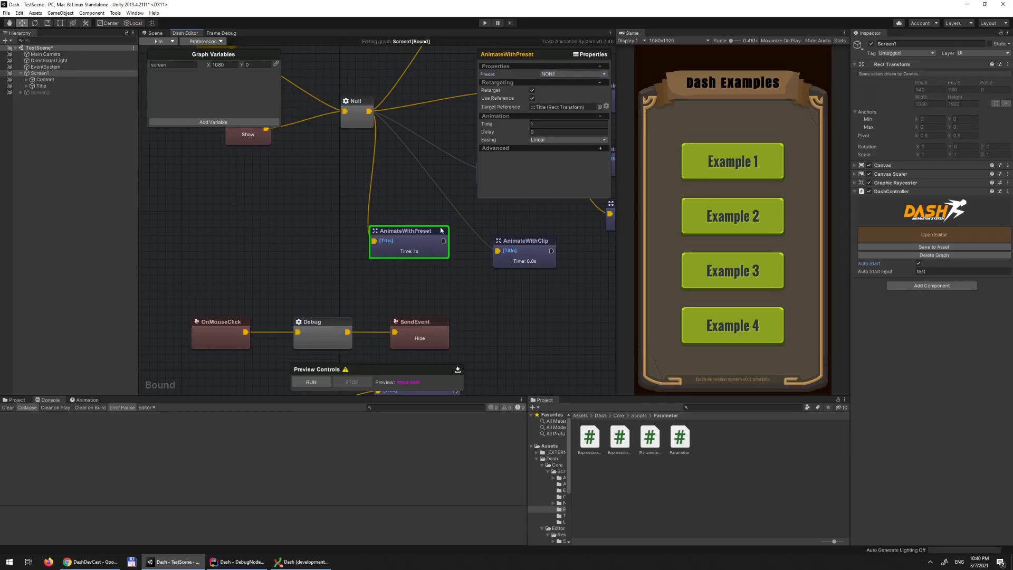
left_click(564, 74)
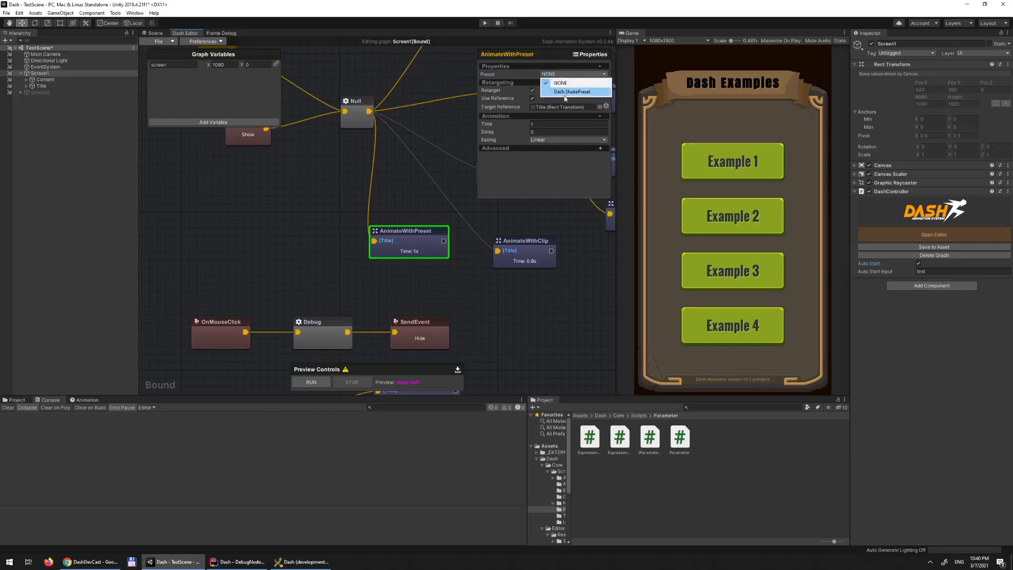
left_click(565, 95)
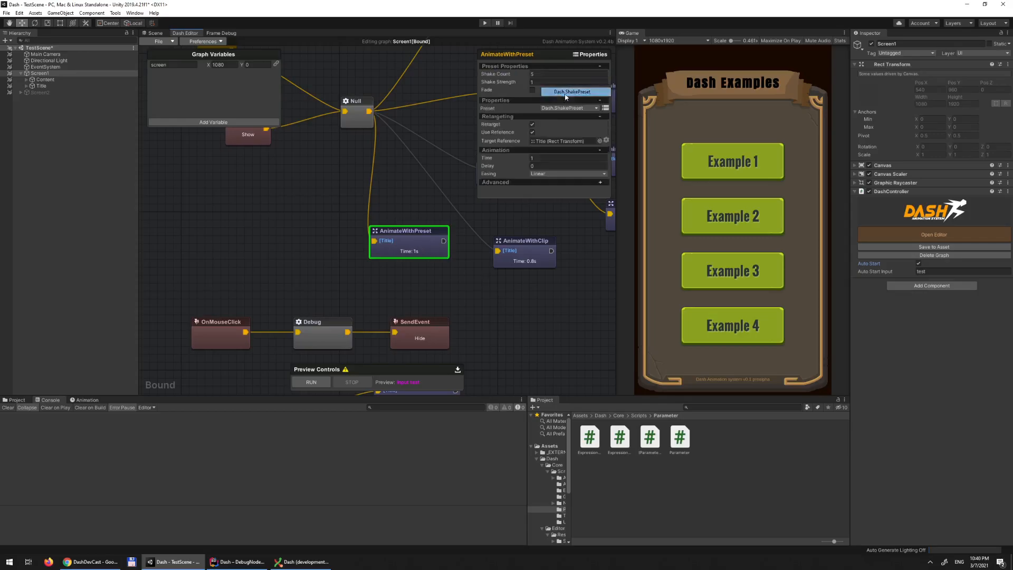
Step: Run the instant preview of the AnimateWithPreset node twice
right_click(419, 246)
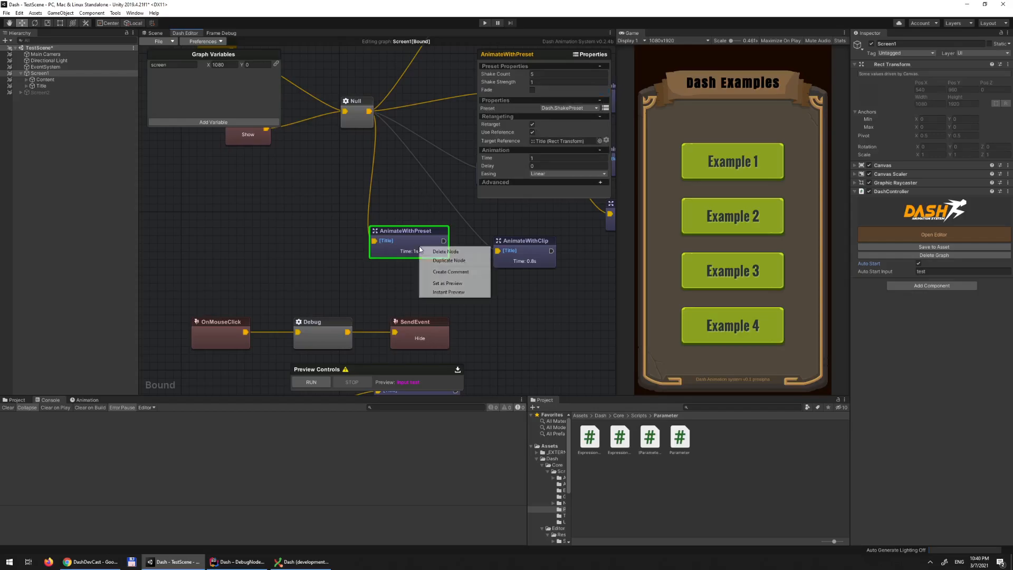
left_click(457, 291)
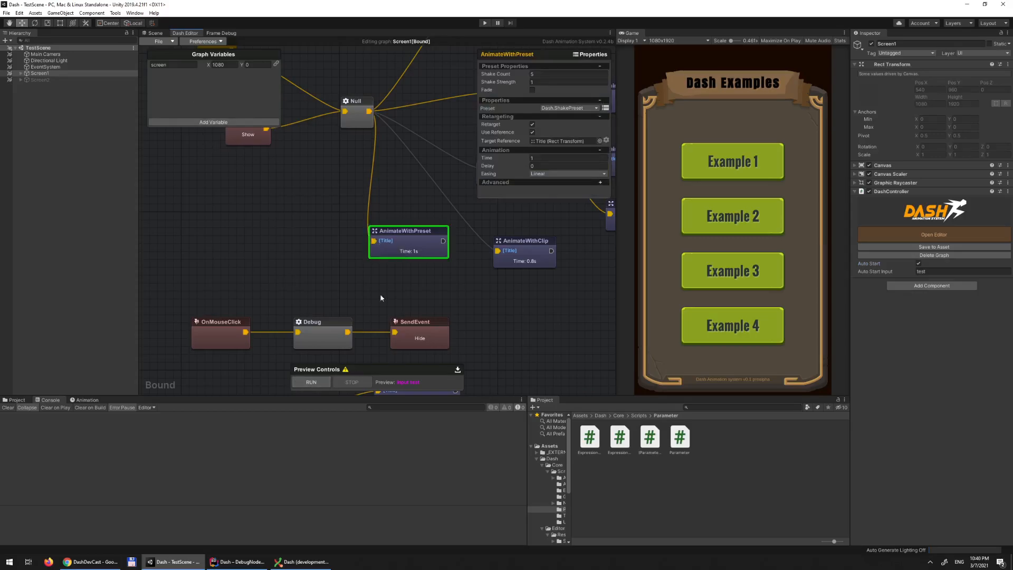
right_click(423, 246)
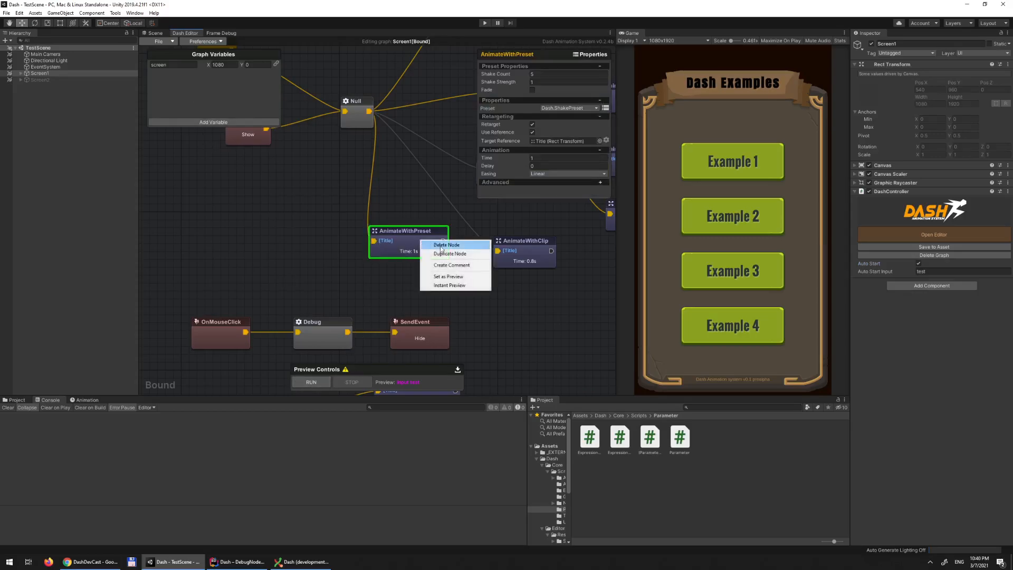
left_click(451, 286)
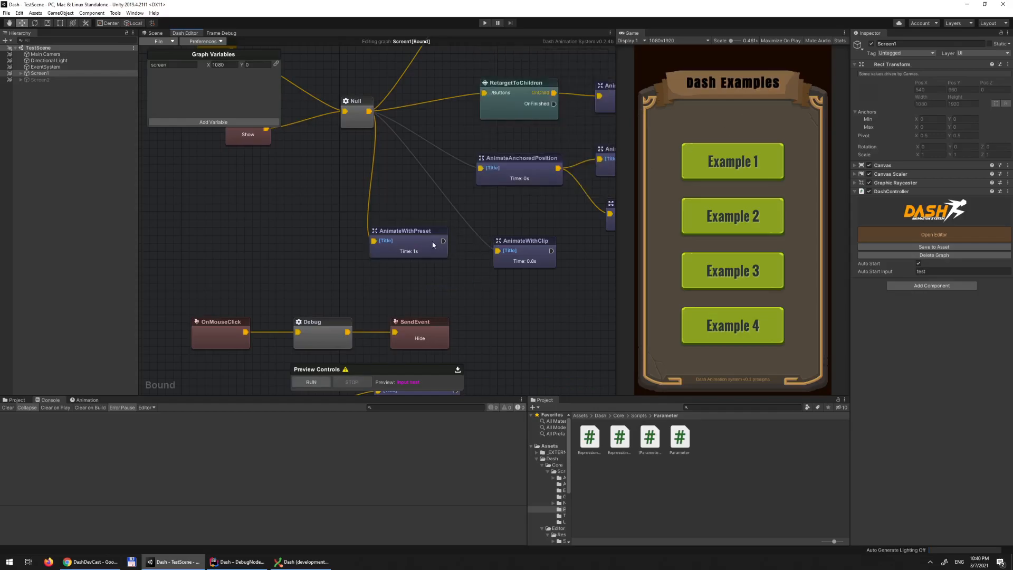
Step: Clear the AnimateWithPreset node's preset to NONE, and assign Dash.ShakePreset again
left_click(575, 110)
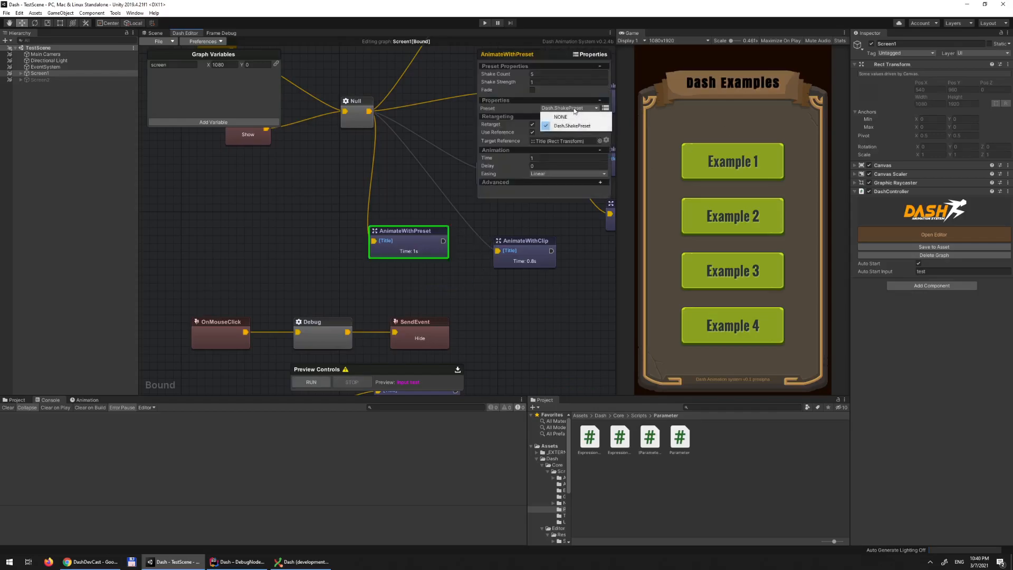
left_click(562, 110)
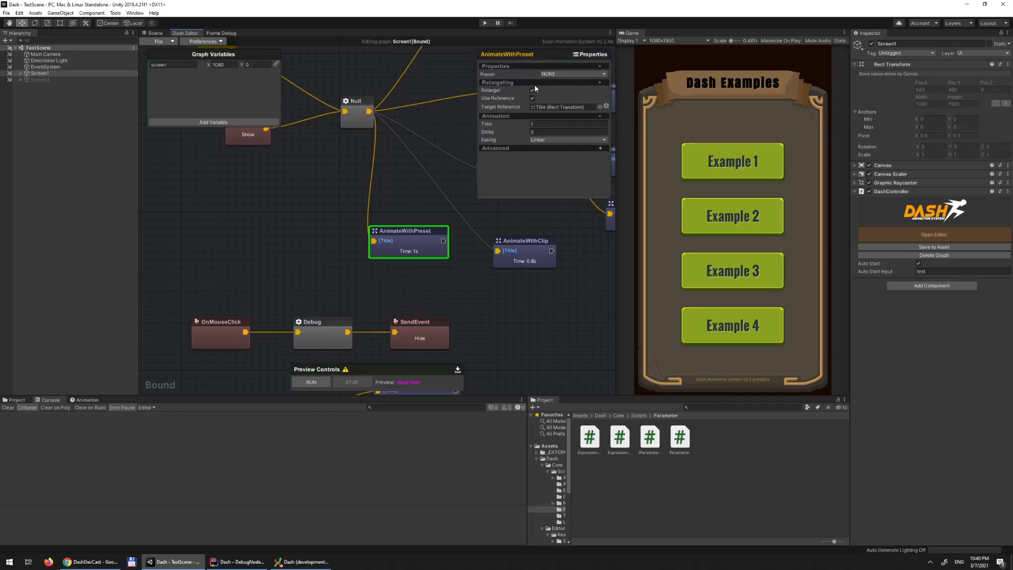
left_click(565, 73)
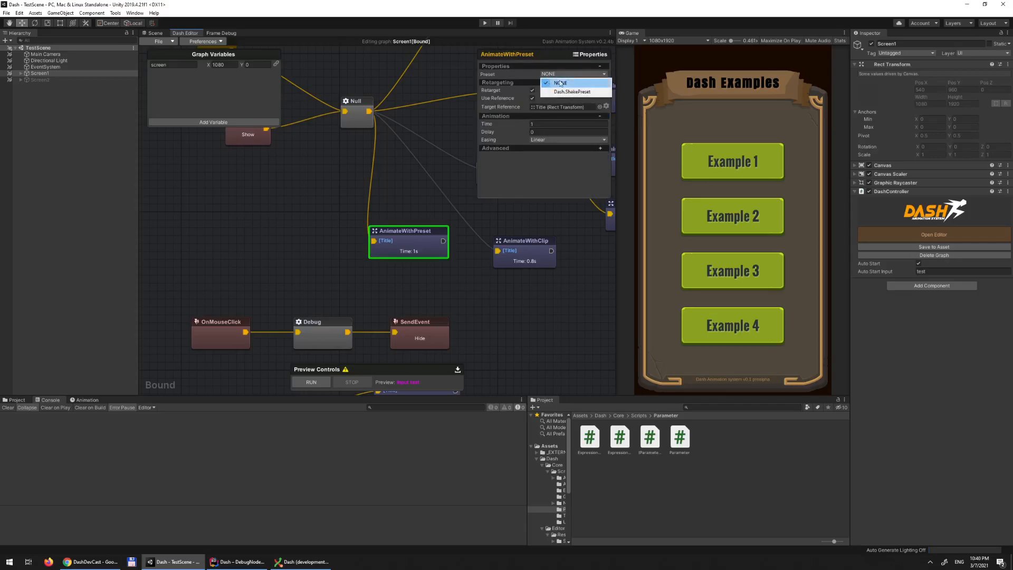
left_click(546, 78)
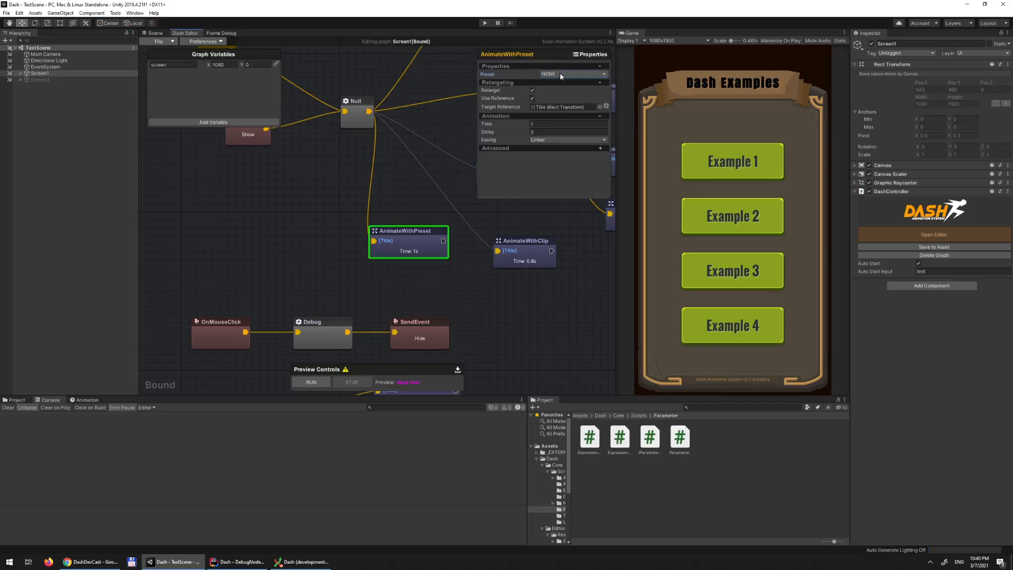
left_click(562, 74)
left_click(570, 94)
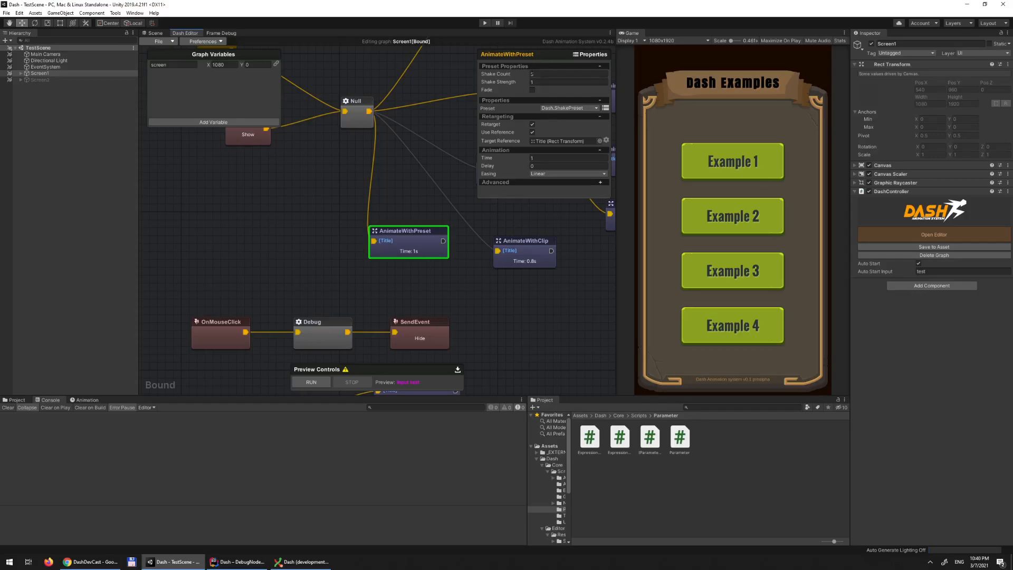
Step: Set the preset's Shake Strength to 10 and run an instant preview of the AnimateWithPreset node
left_click(551, 83)
type("10")
left_click(554, 73)
right_click(411, 243)
left_click(441, 287)
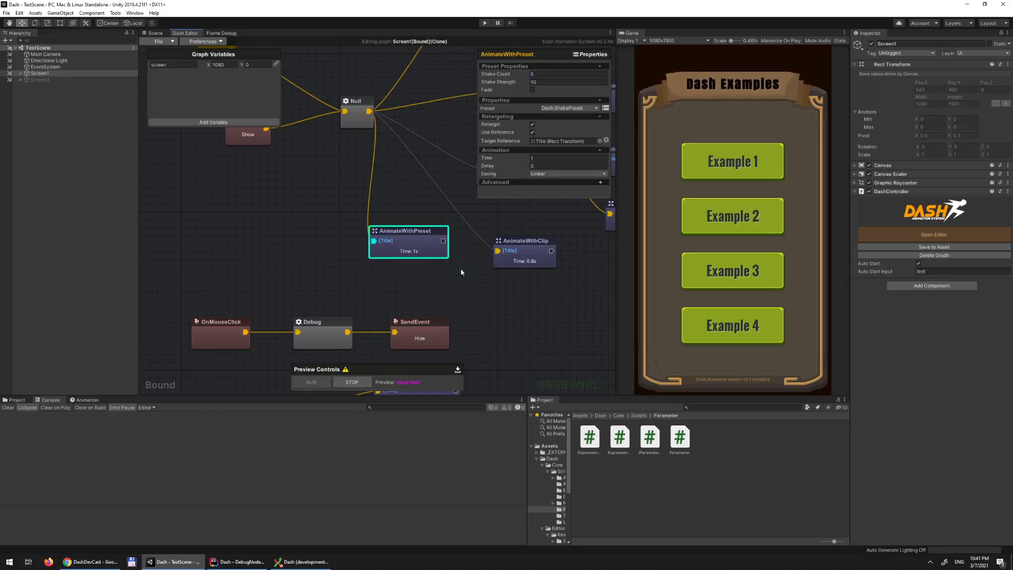
Step: Set the preset's Shake Strength to 20 and run the AnimateWithPreset node's instant preview twice
left_click(398, 244)
left_click(484, 80)
right_click(408, 243)
left_click(431, 288)
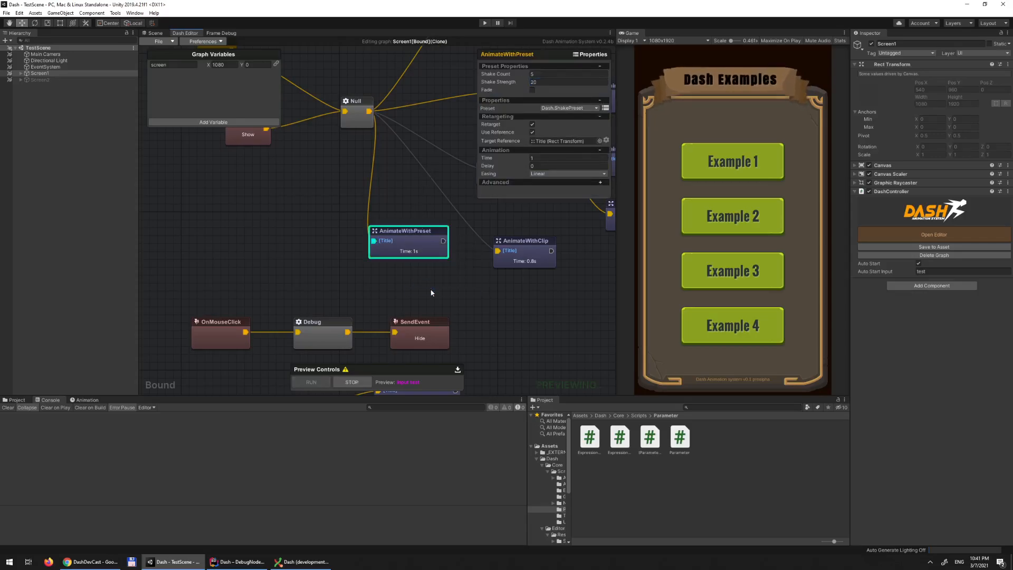
right_click(424, 247)
left_click(446, 293)
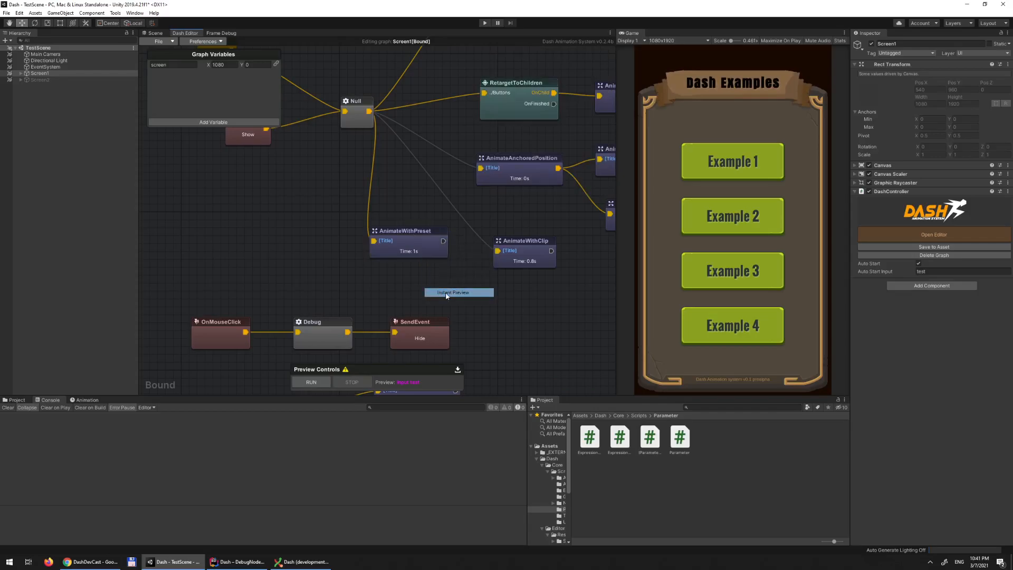
left_click(407, 258)
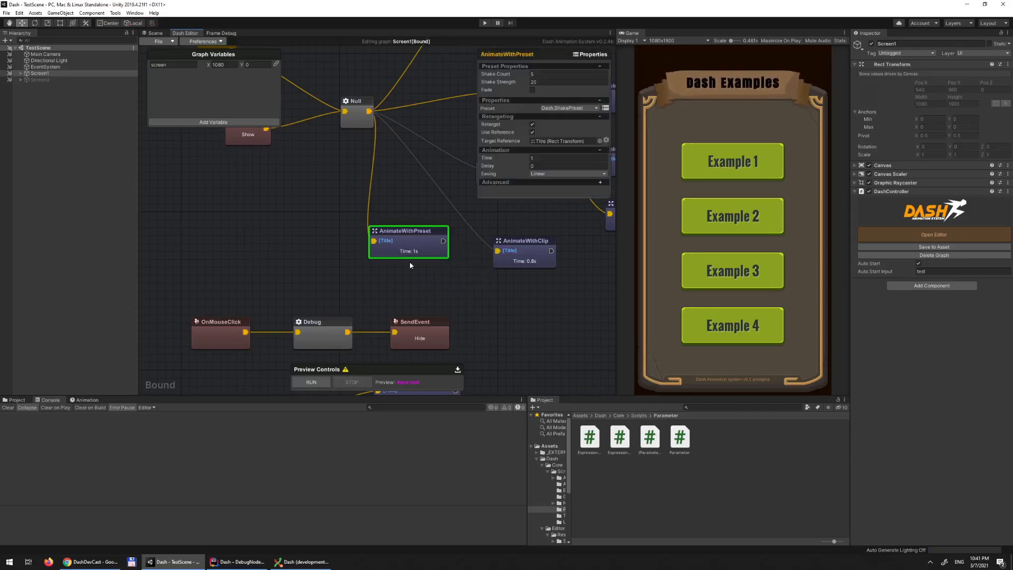
Step: Move the AnimateWithPreset node slightly down and right, and the AnimateWithClip node slightly up and right in the graph
mouse_move(419, 249)
left_mouse_down()
mouse_move(441, 272)
mouse_move(421, 260)
left_mouse_up()
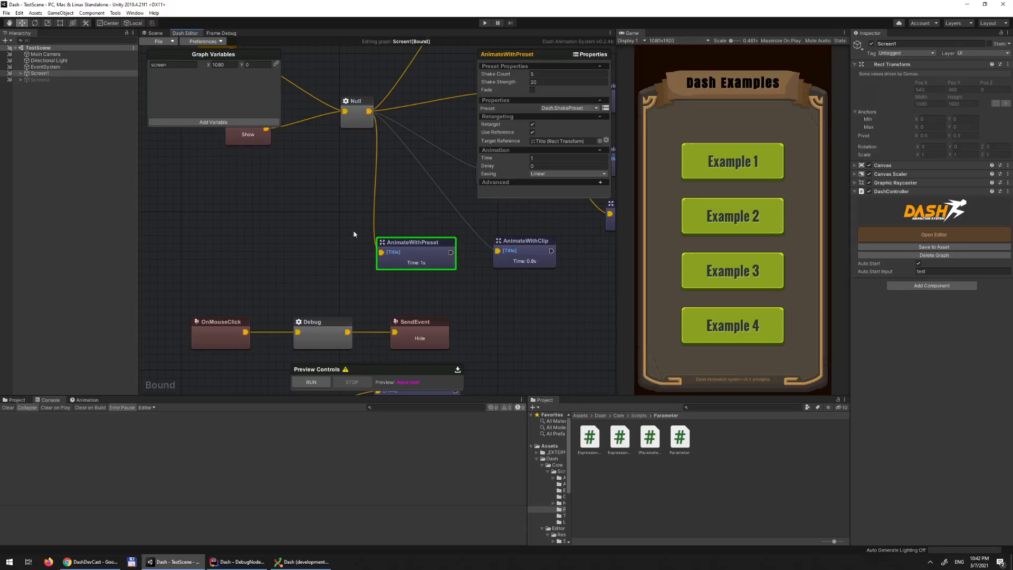
left_click_drag(437, 260, 429, 262)
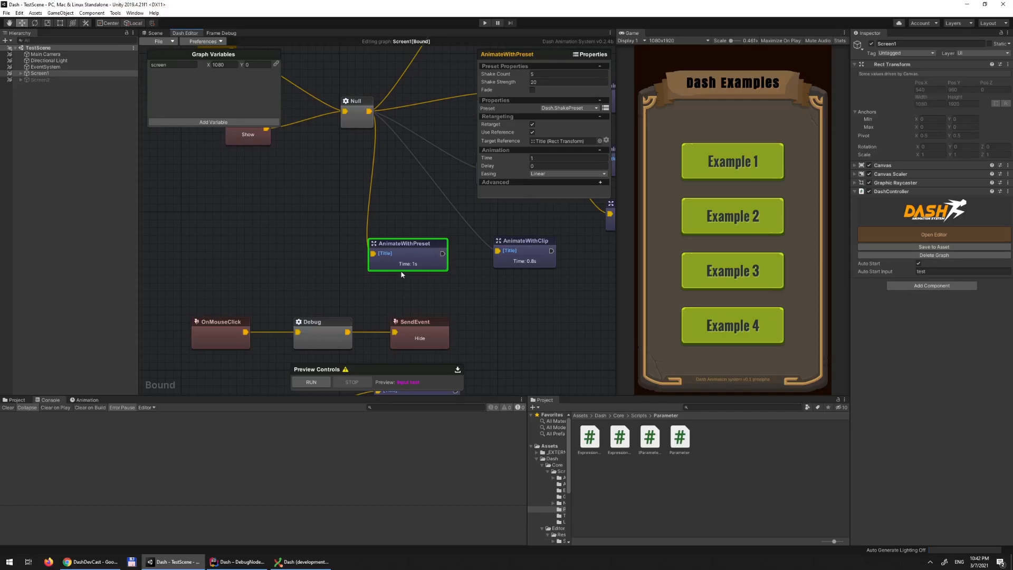
left_click_drag(424, 256, 429, 258)
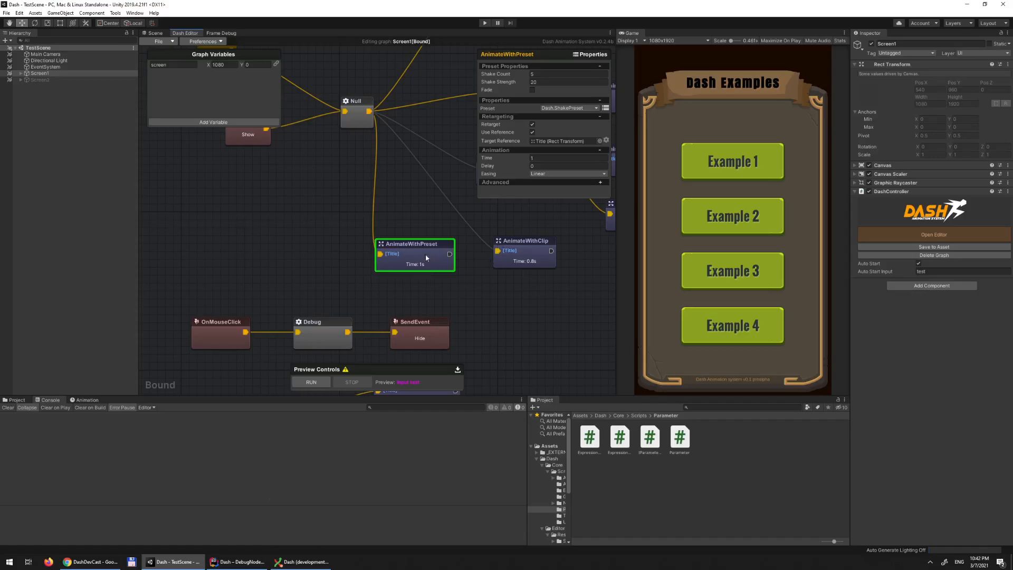
left_click_drag(523, 264, 538, 254)
left_click_drag(430, 255, 441, 260)
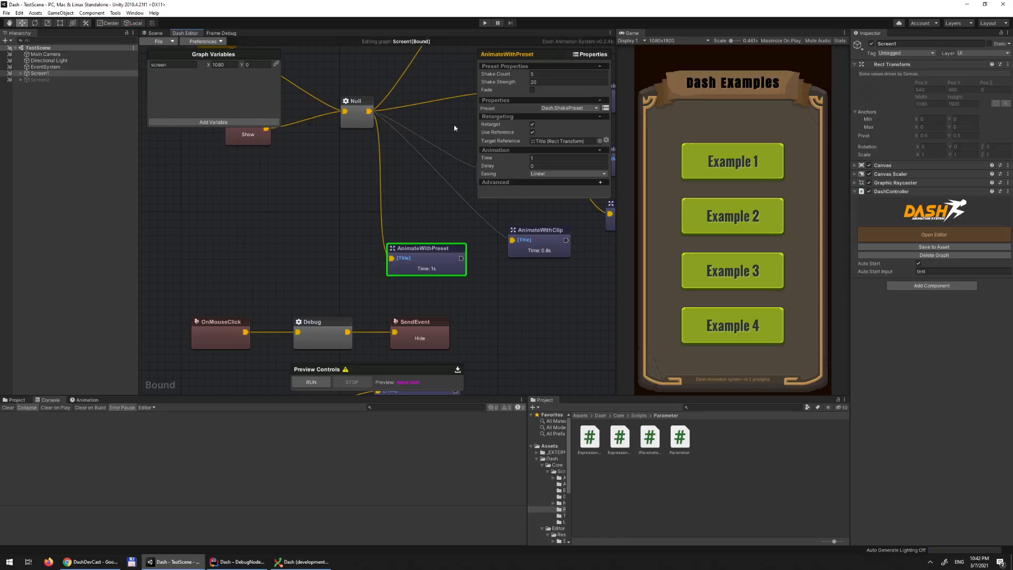
Step: Review the properties of the AnimateWithClip, SendEvent, Debug and OnMouseClick nodes, ending on the Debug node
left_click(548, 248)
left_click(429, 337)
left_click(331, 330)
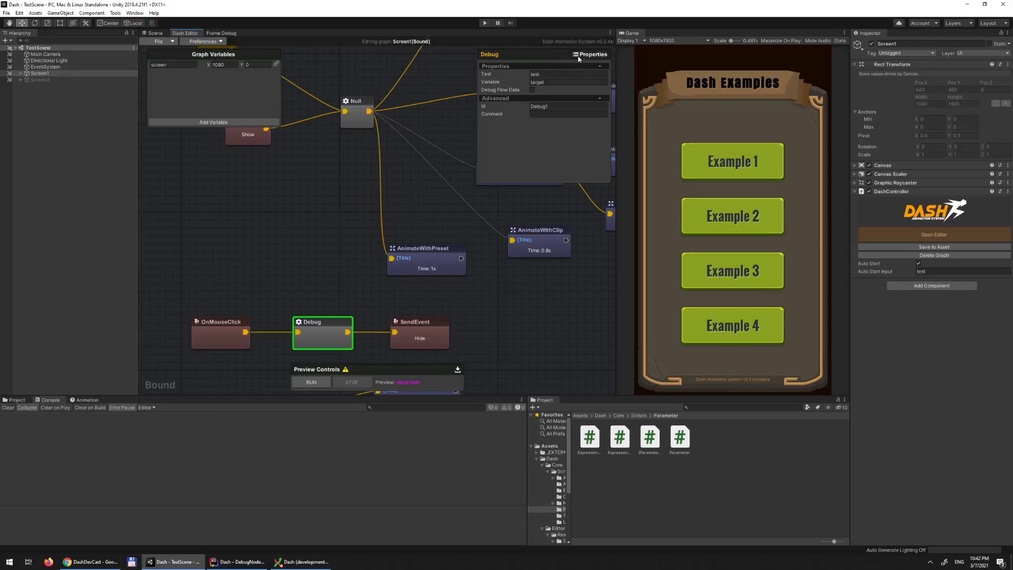
left_click(200, 343)
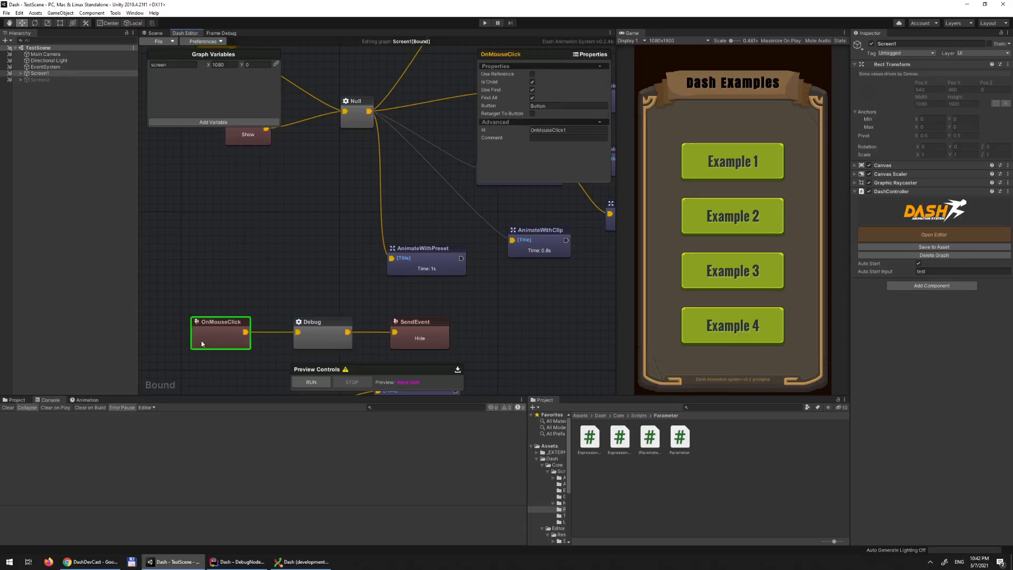
left_click(323, 335)
left_click(419, 338)
left_click(323, 337)
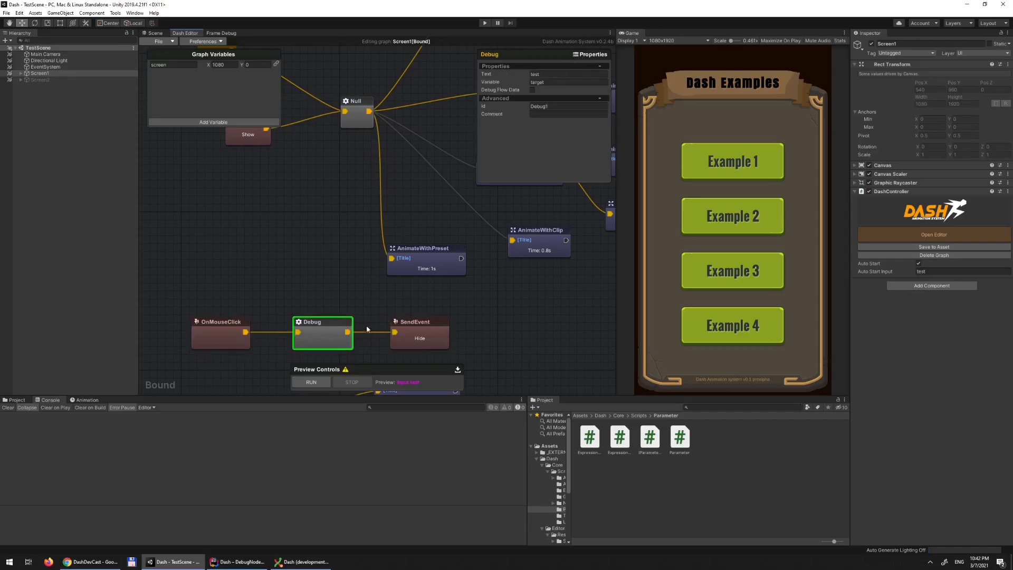
Step: Open the Debug node's source script in the code editor and close all other open files
left_click(576, 55)
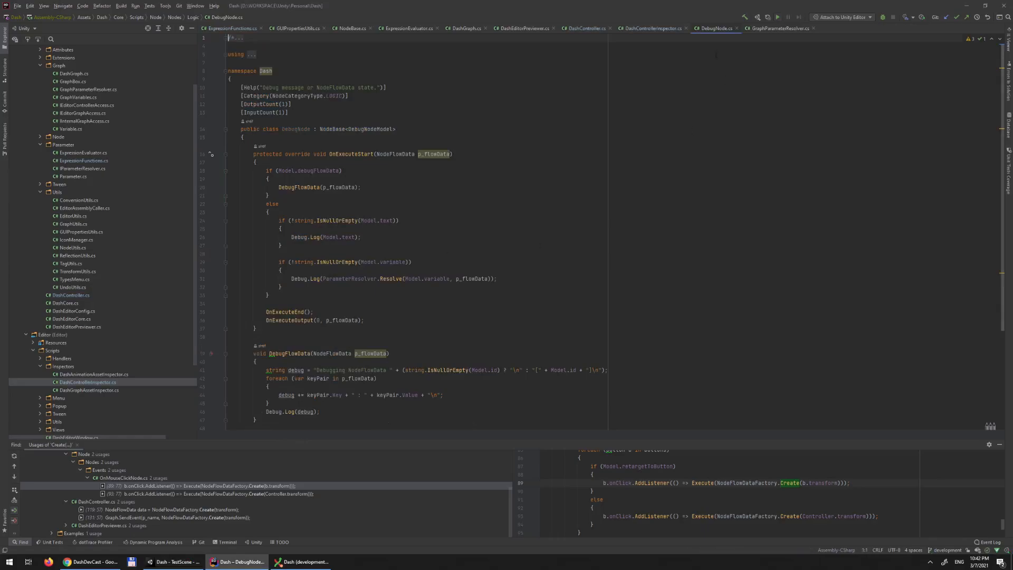
right_click(714, 31)
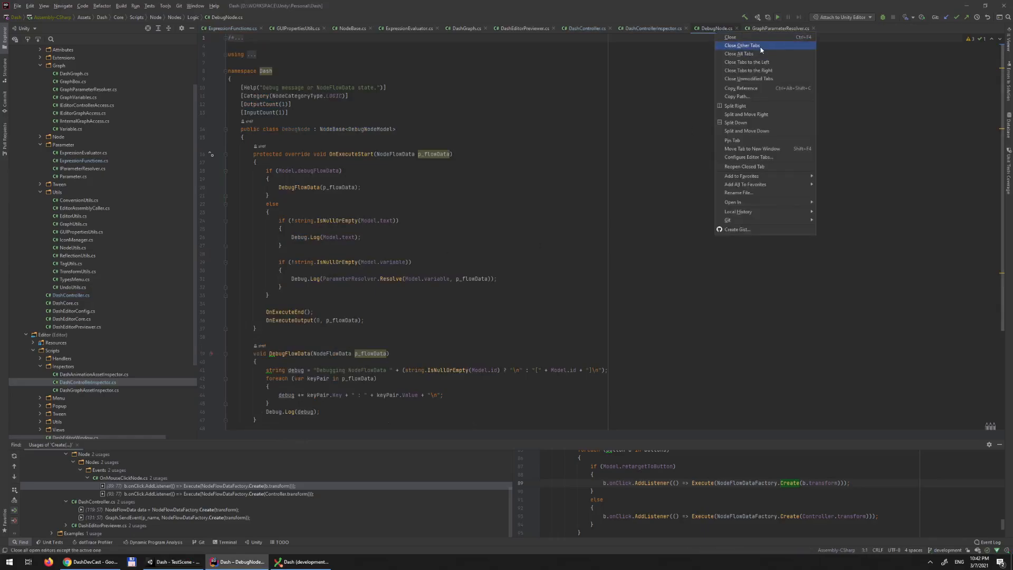
left_click(761, 52)
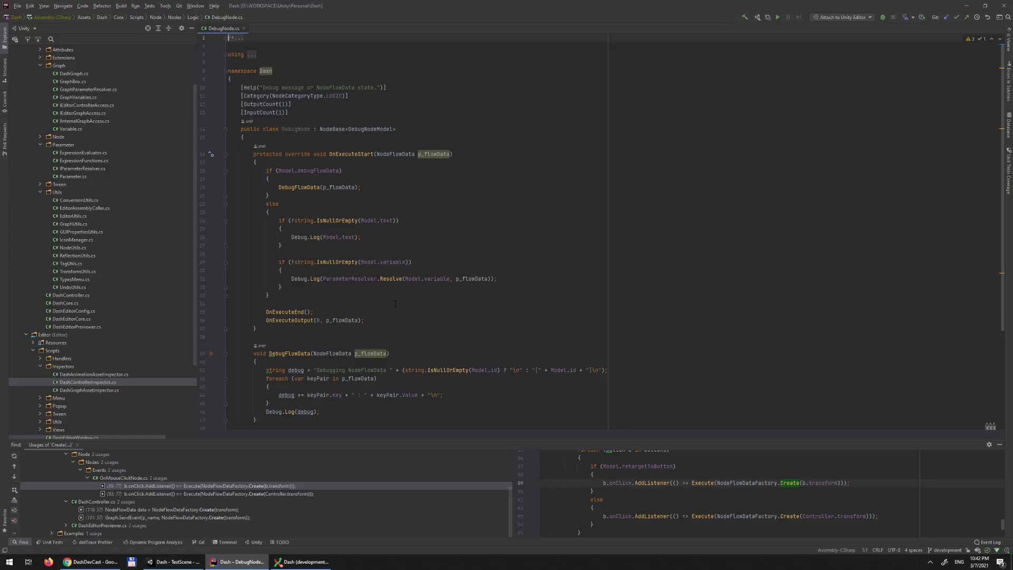
Step: Examine the DebugNode class declaration and its OnExecuteStart method, comparing the code with the Debug node's properties in Unity
left_click(451, 154)
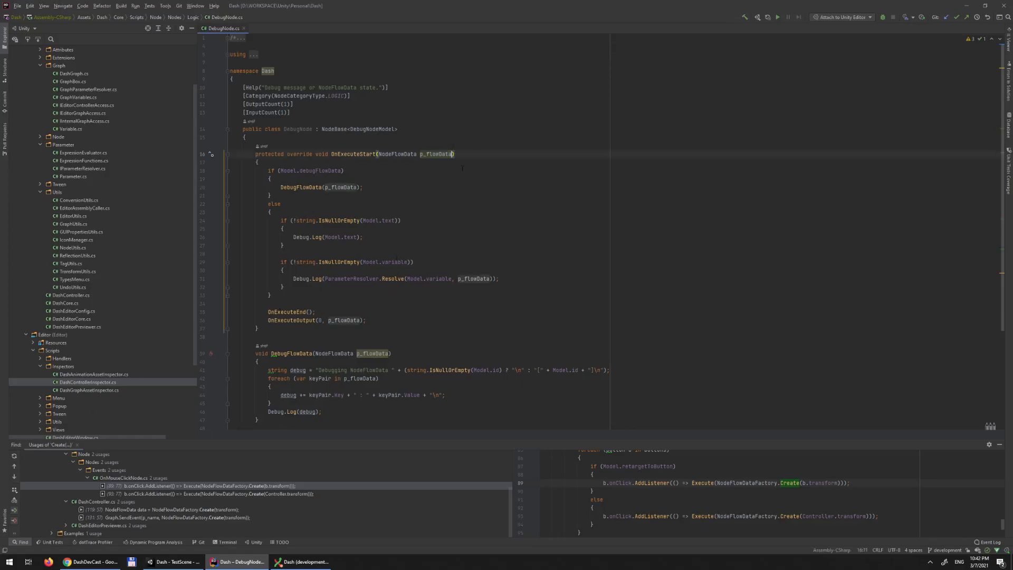
scroll(516, 256, "down", 6)
scroll(516, 256, "up", 5)
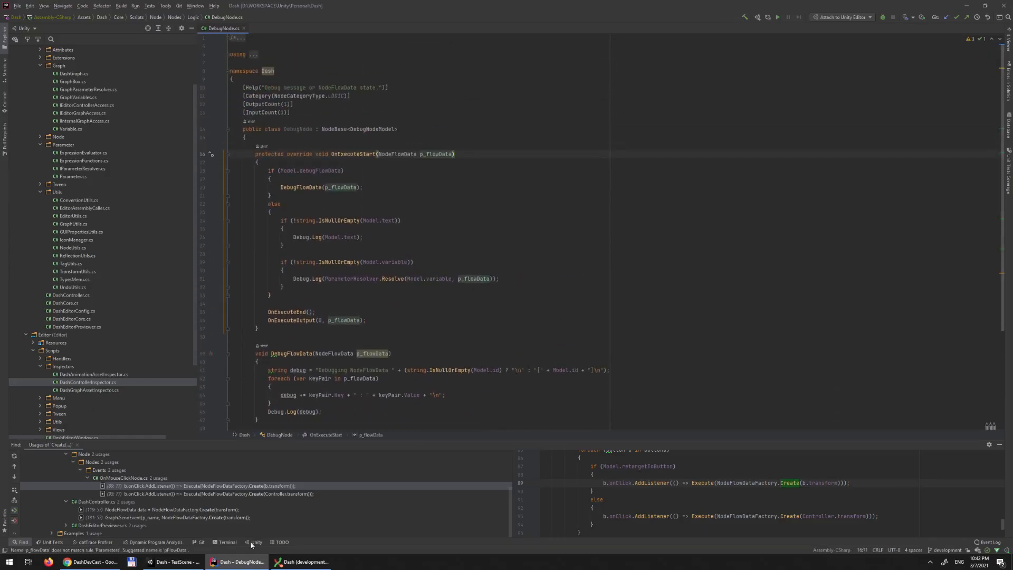
left_click(174, 561)
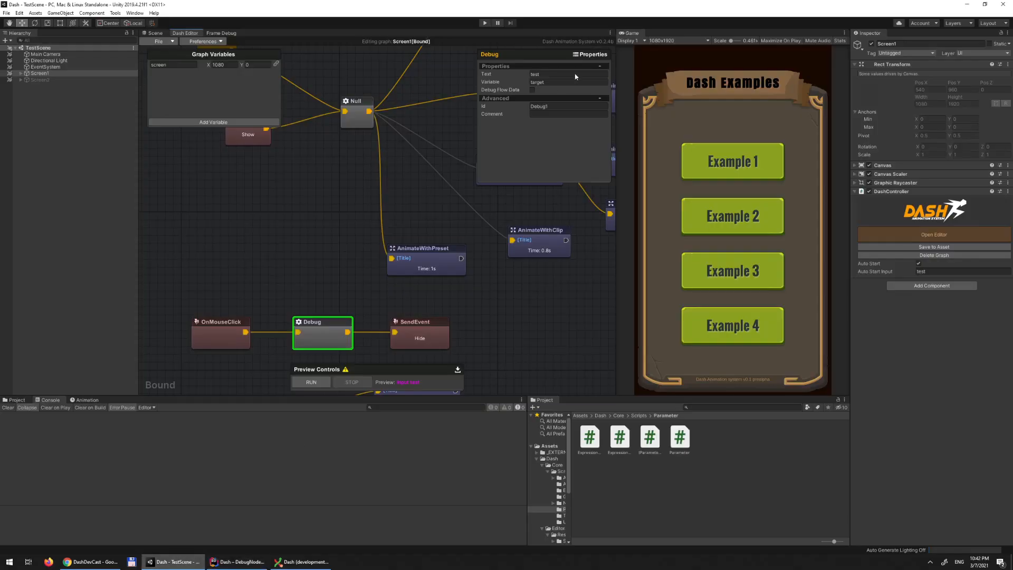
key("alt+Tab")
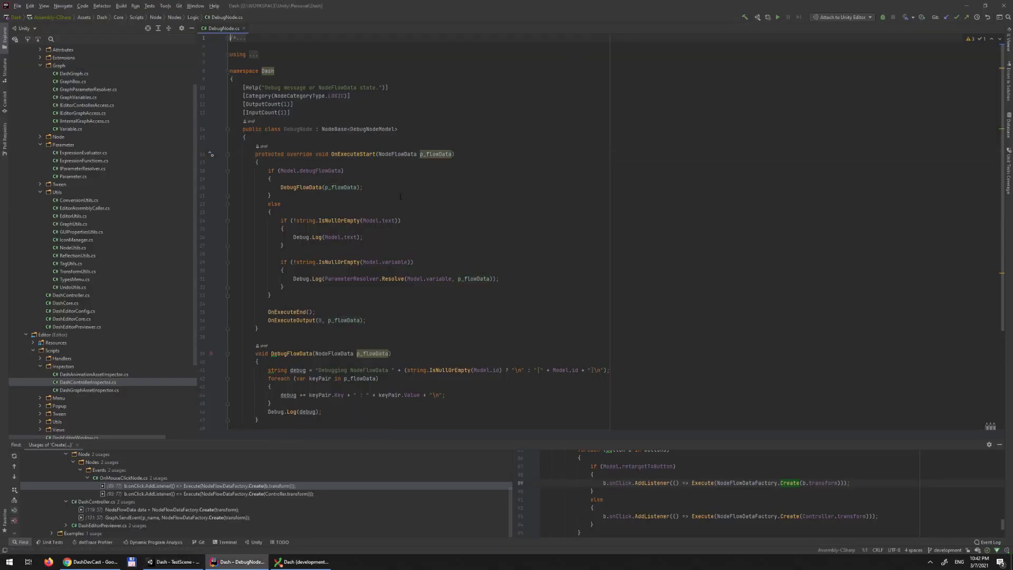
left_click_drag(420, 130, 242, 130)
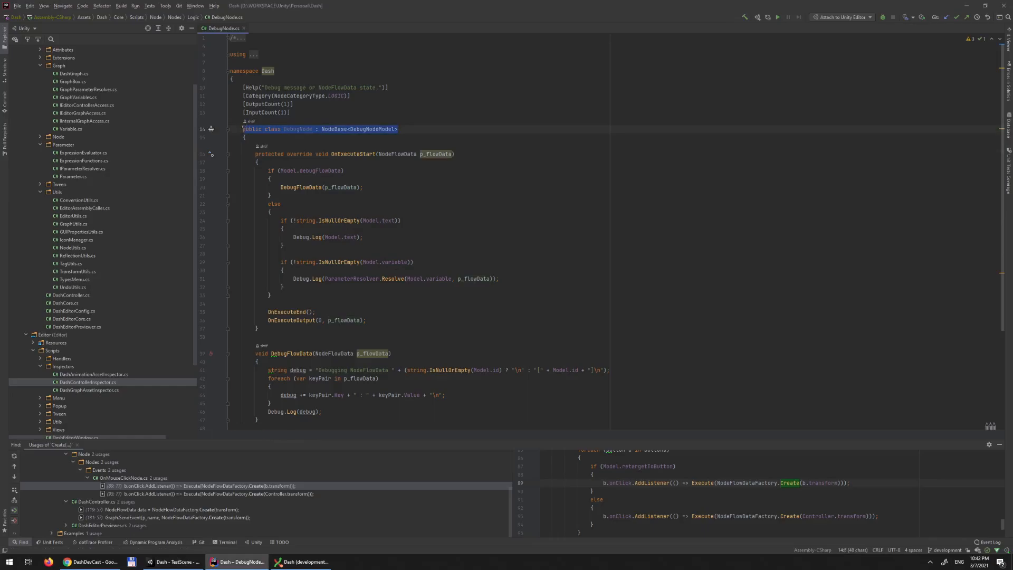
left_click(458, 154)
scroll(478, 251, "down", 5)
scroll(476, 264, "up", 5)
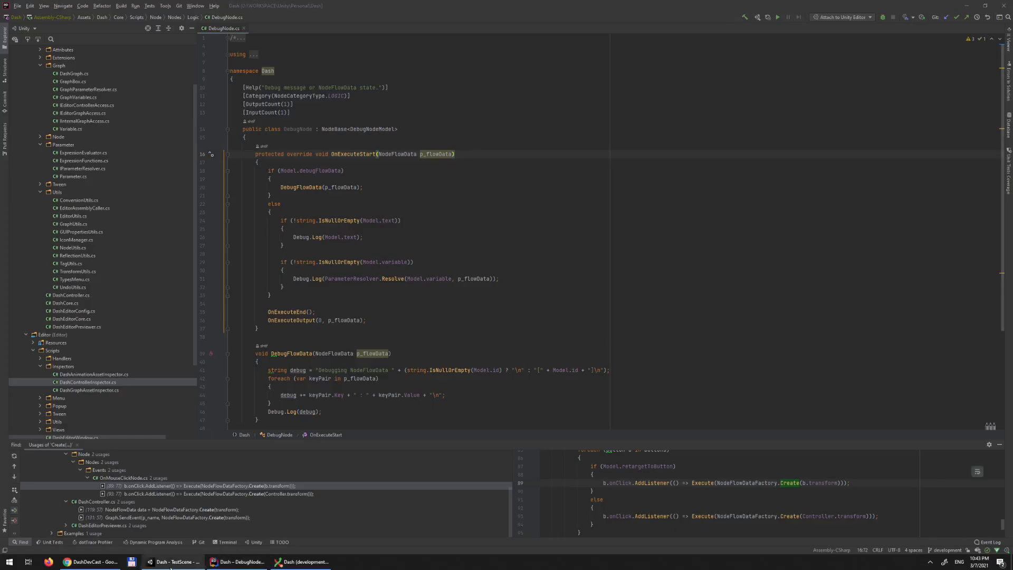
Step: Switch to Unity, open the AnimateWithPreset node's source script, and go to the AnimateWithPresetNodeModel definition
left_click(174, 561)
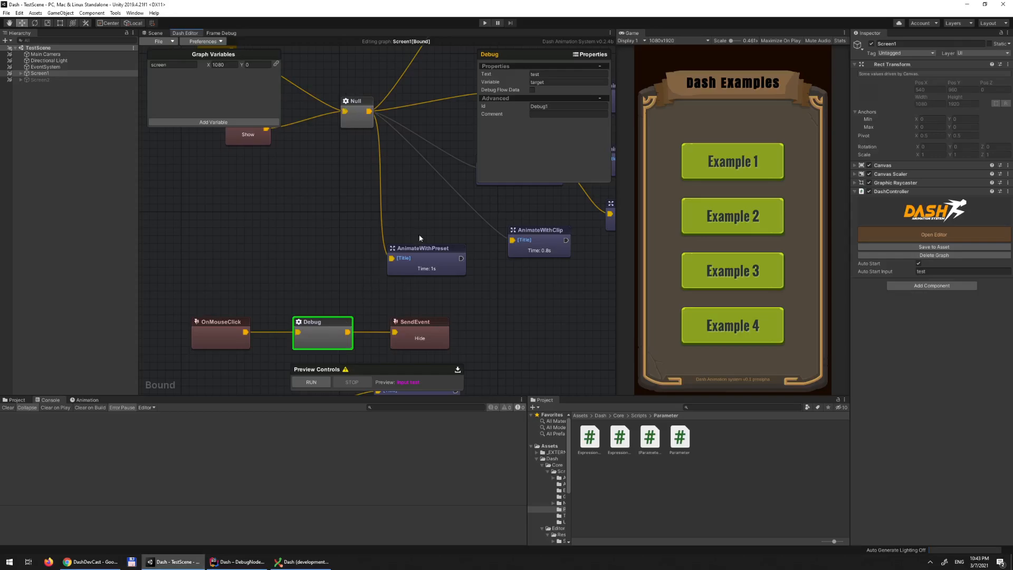
left_click(425, 250)
left_click(576, 54)
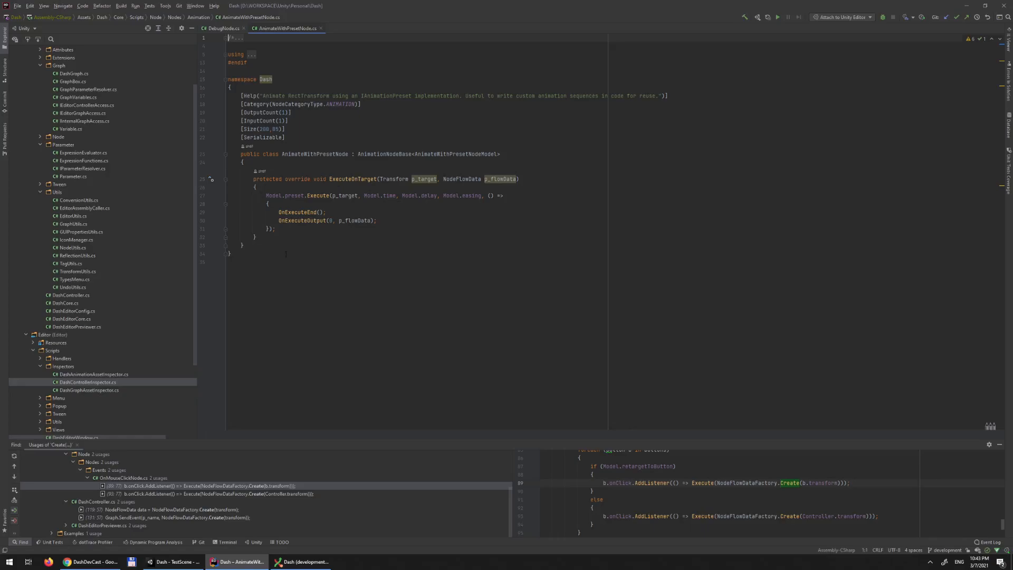
left_click(370, 147)
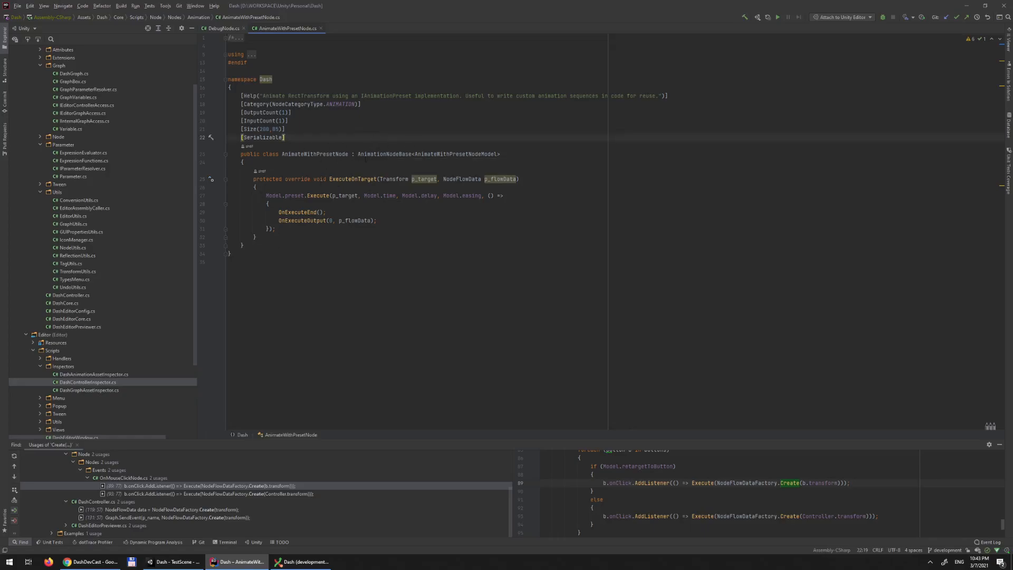
left_click(477, 155, "ctrl")
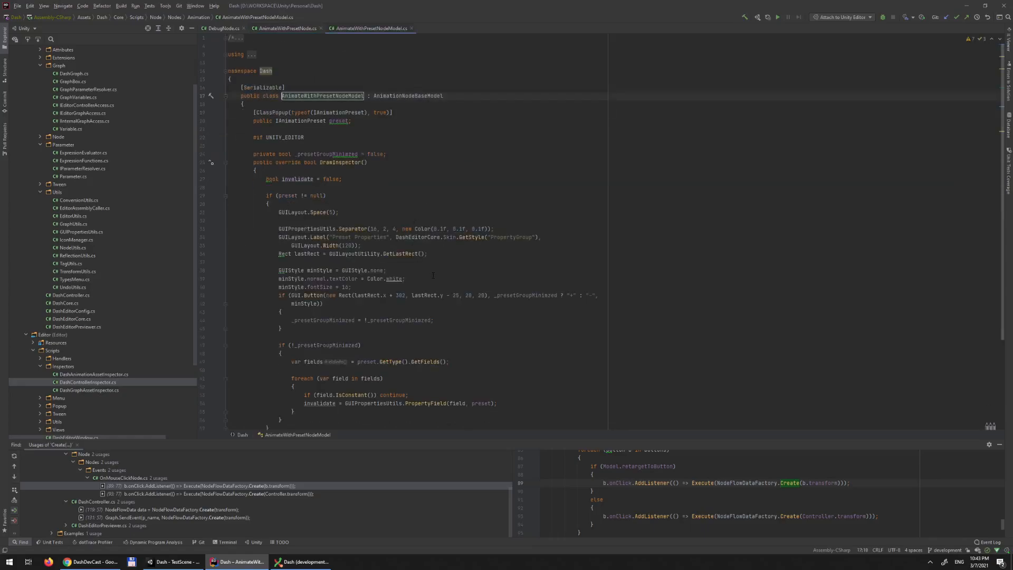
Step: Examine the ClassPopup preset field and the UNITY_EDITOR block containing the DrawInspector override in AnimateWithPresetNodeModel
scroll(369, 161, "down", 6)
scroll(349, 176, "up", 6)
left_click_drag(360, 130, 254, 122)
left_click(385, 212)
scroll(446, 312, "down", 2)
scroll(445, 313, "up", 2)
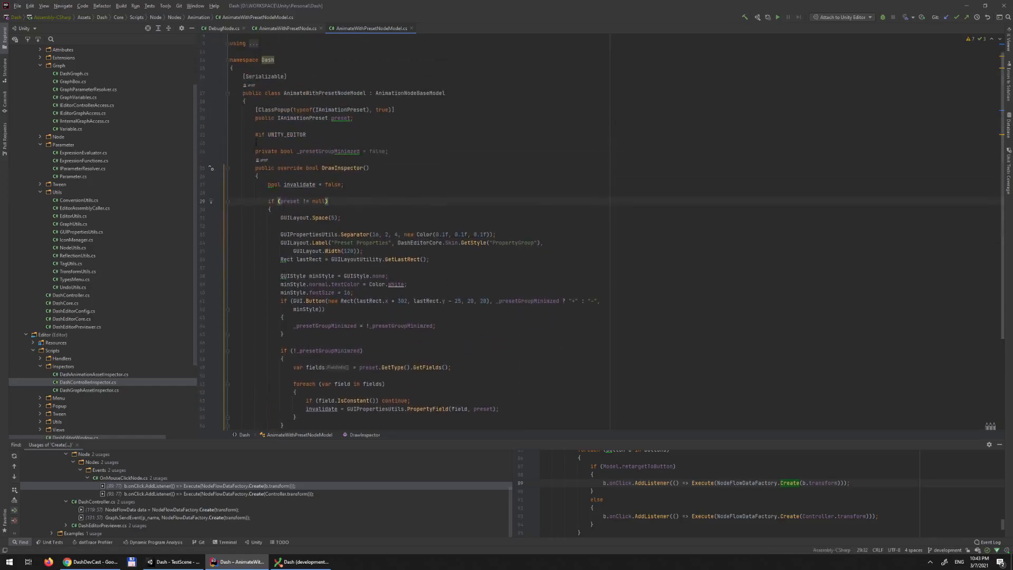
left_click_drag(254, 135, 275, 400)
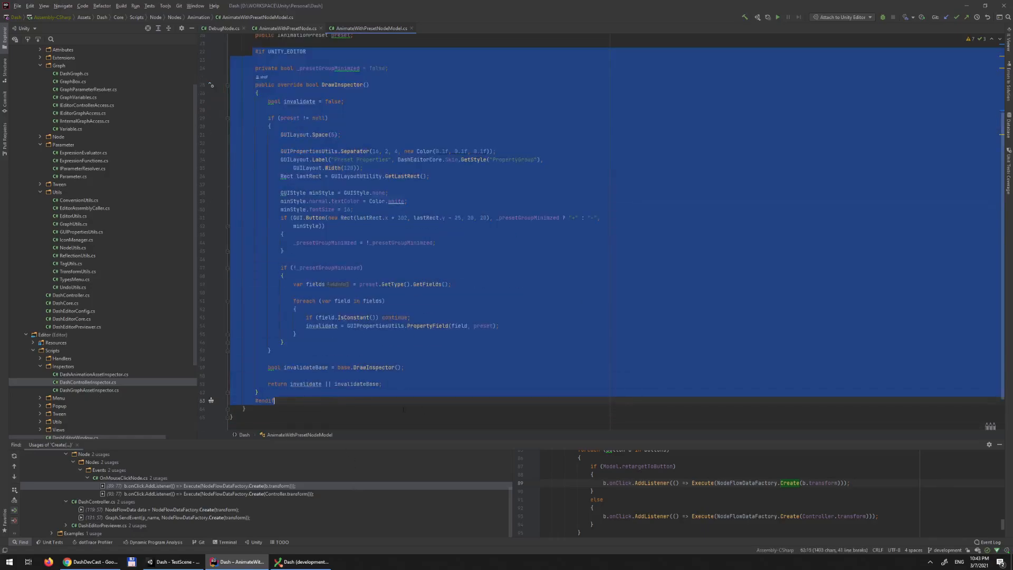
scroll(273, 229, "up", 4)
left_click(370, 179)
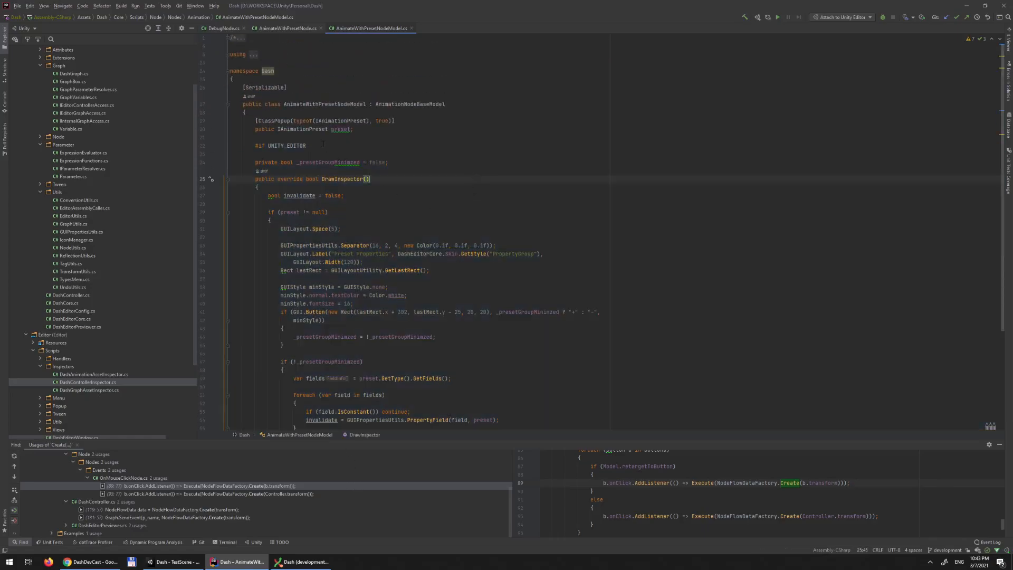
left_click_drag(357, 130, 255, 121)
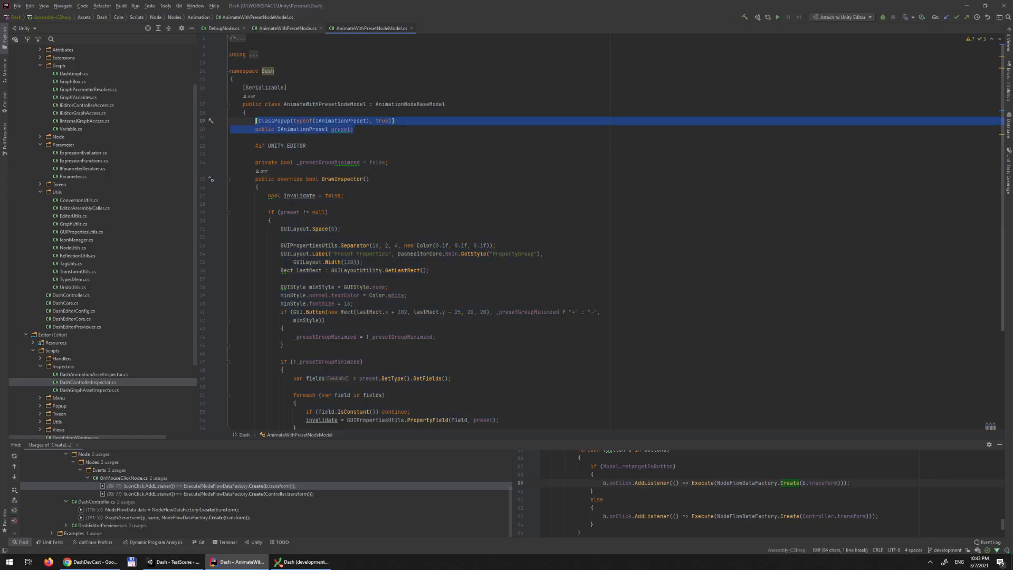
left_click(410, 140)
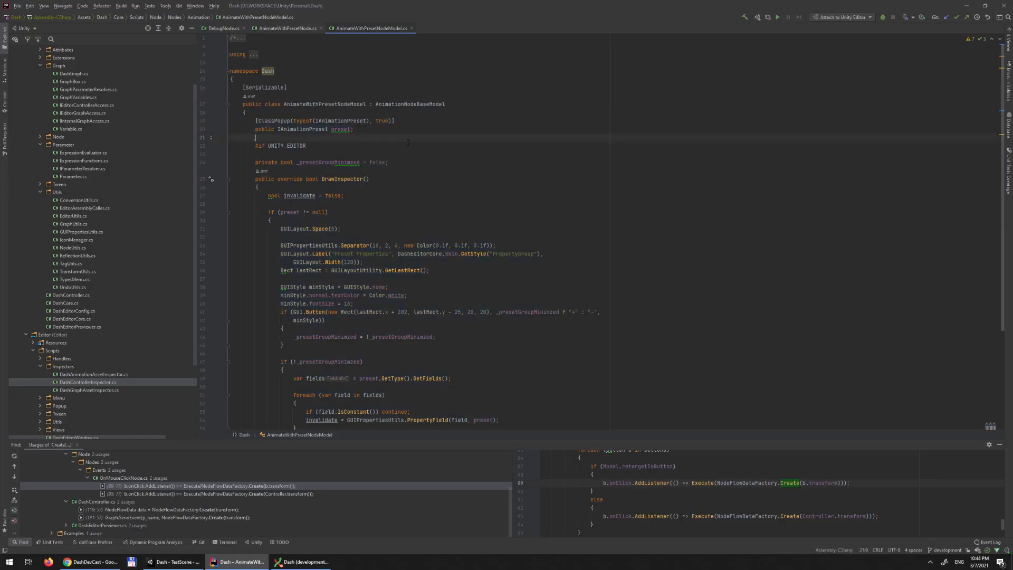
Step: Switch to Unity, view the preset options available for the AnimateWithPreset node, and return to the code editor
left_click(174, 562)
left_click(559, 108)
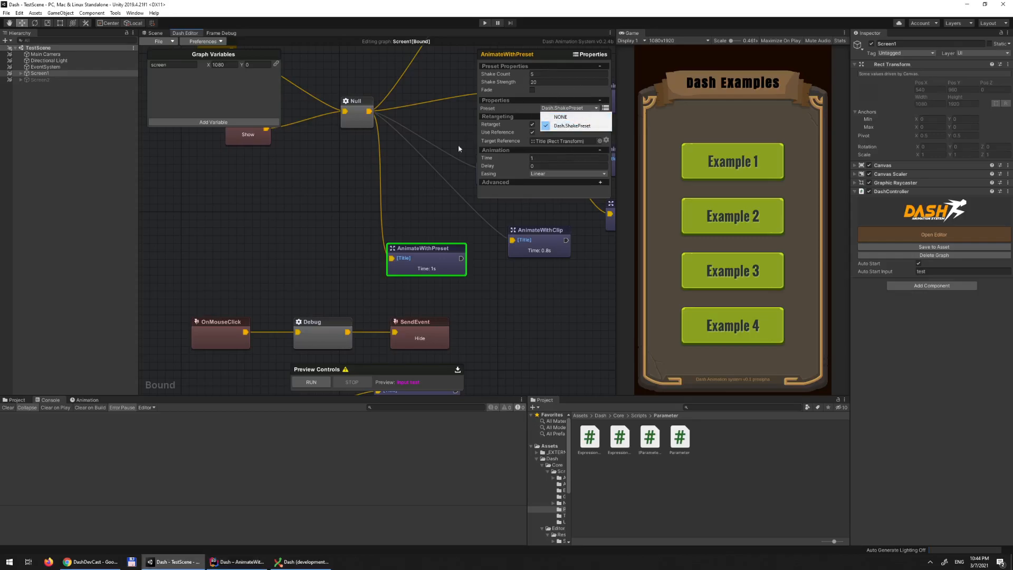
left_click(238, 561)
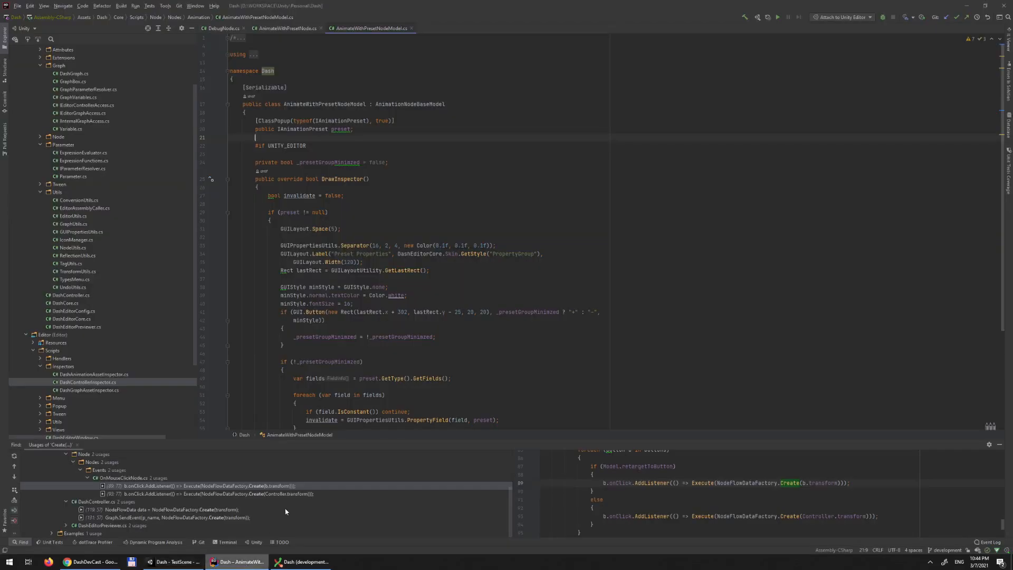
Step: Highlight the ClassPopup attribute and the preset field's type, and go to the IAnimationPreset interface definition
left_click_drag(370, 129, 435, 121)
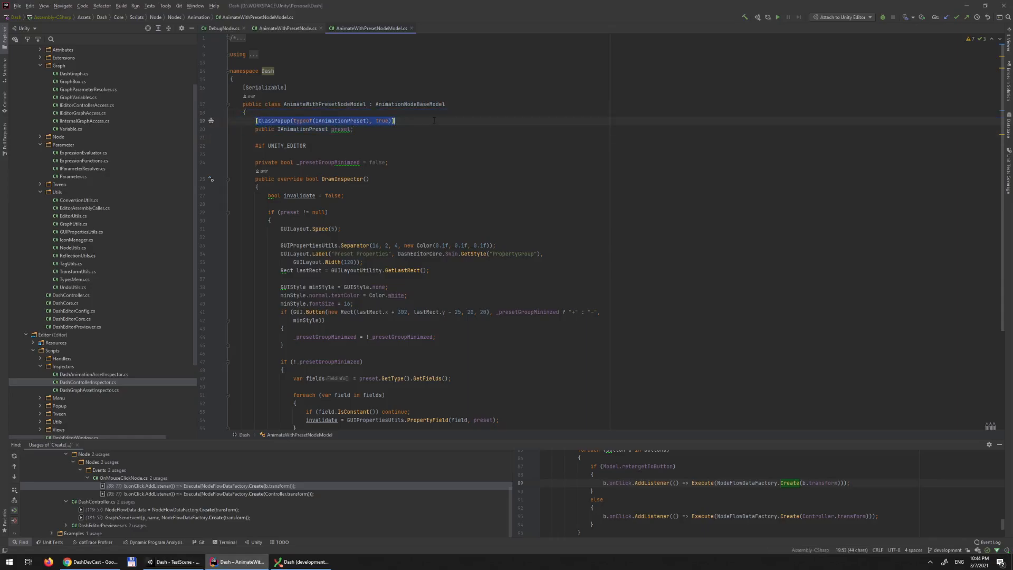
left_click(303, 129)
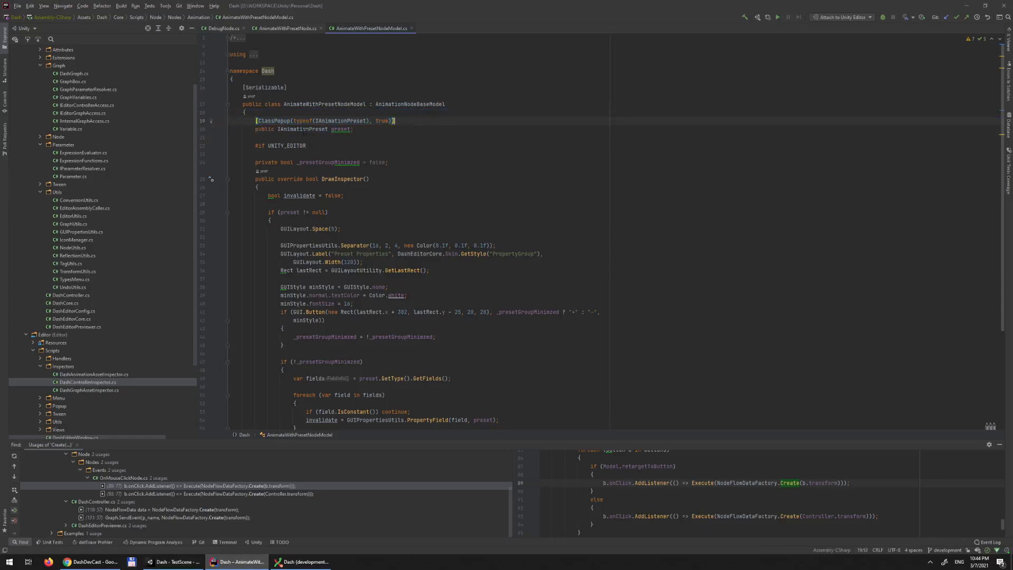
double_click(303, 129)
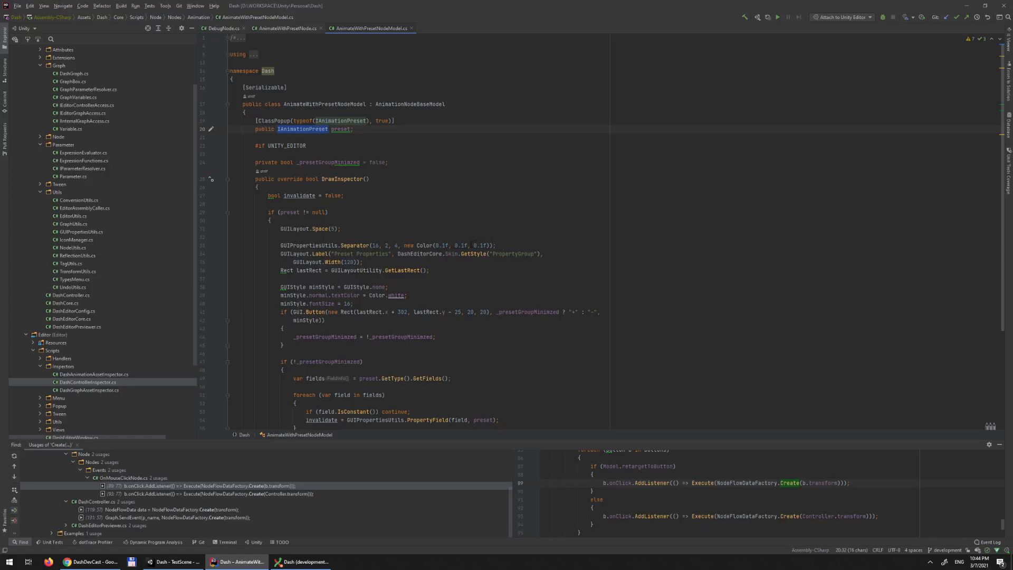
left_click(308, 130, "ctrl")
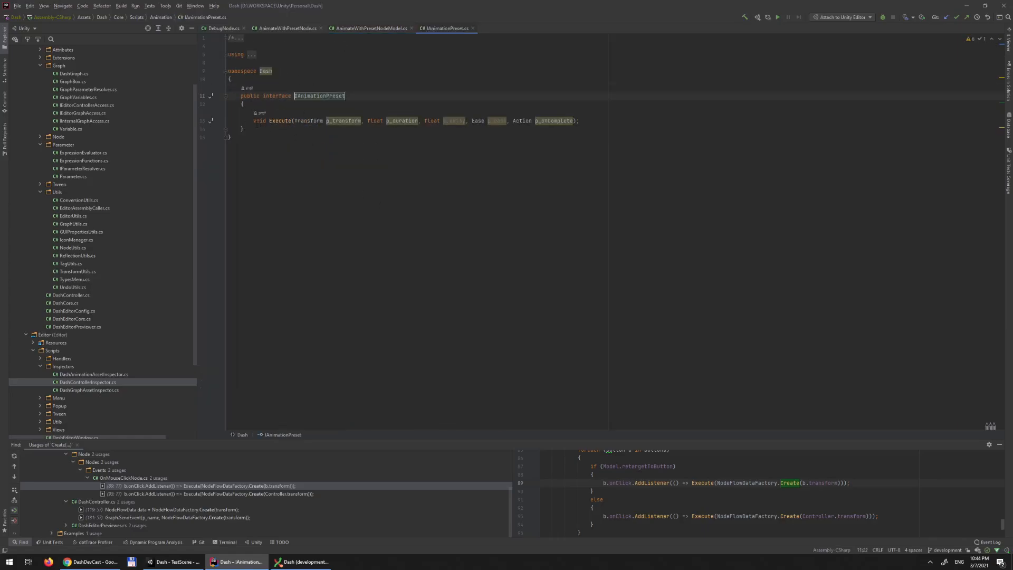
Step: Examine the Execute method signature in IAnimationPreset, comparing its parameters with the AnimateWithPreset node's properties in Unity
left_click_drag(254, 121, 578, 121)
key("Escape")
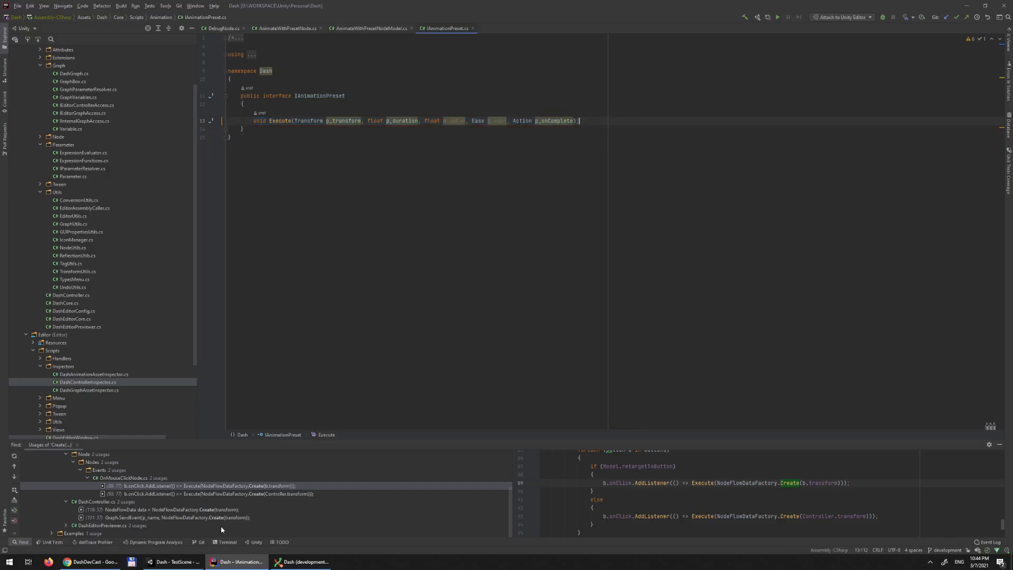
left_click(174, 562)
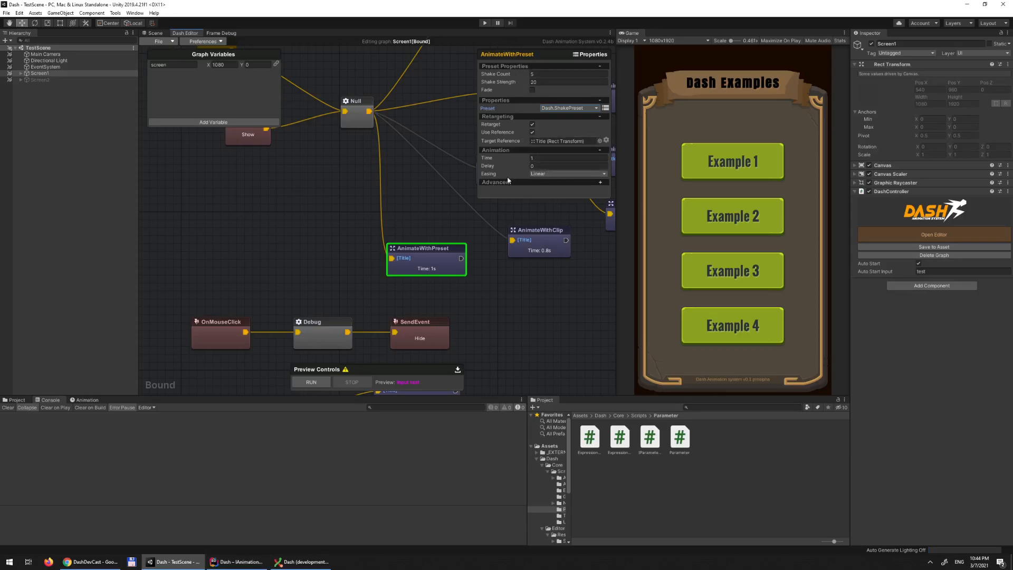
left_click(264, 561)
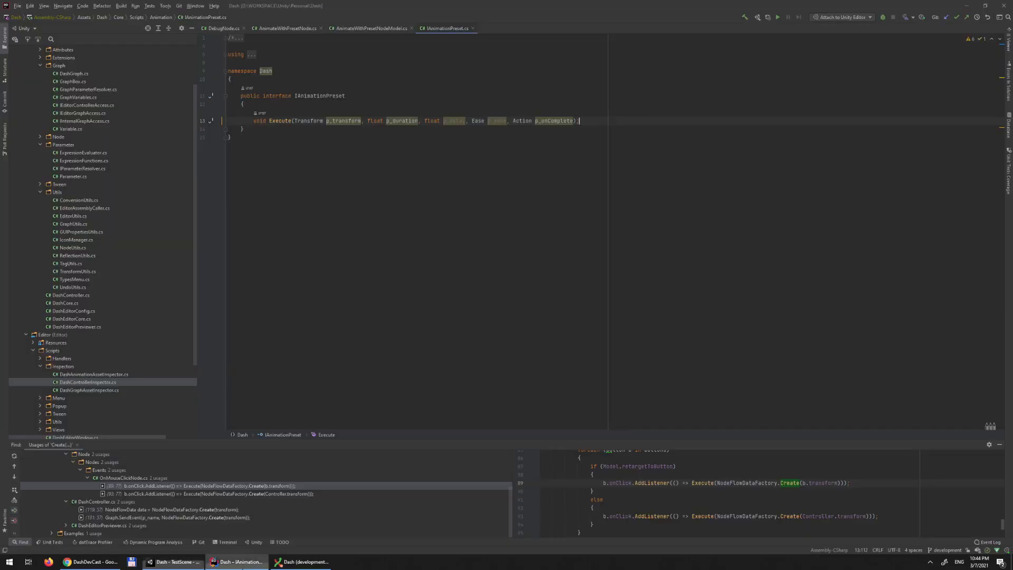
left_click_drag(253, 121, 582, 122)
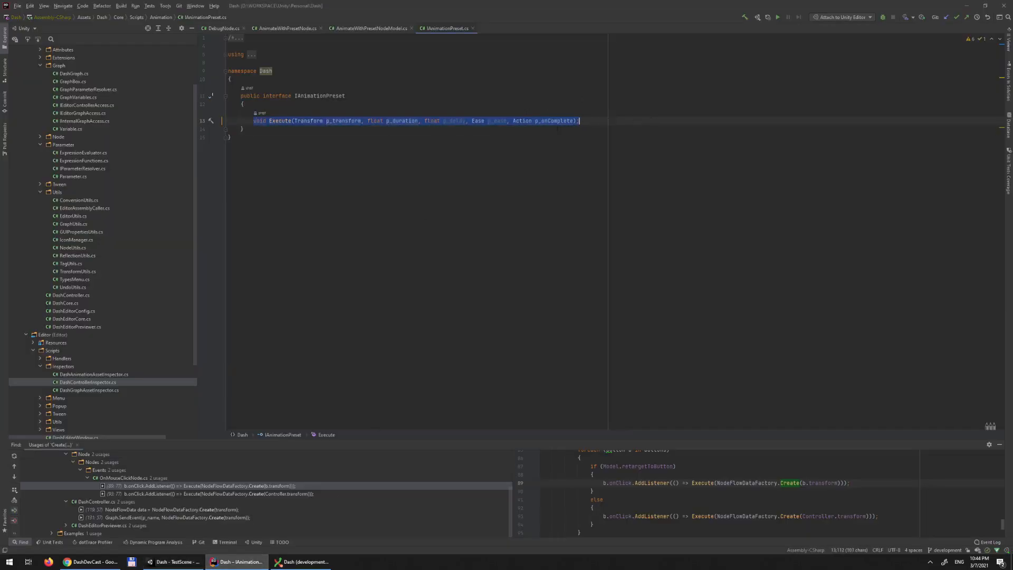
Step: Return to AnimateWithPresetNode and examine the OnExecuteEnd and OnExecuteOutput calls in the callback passed to the preset's Execute method
left_click(379, 30)
left_click(287, 29)
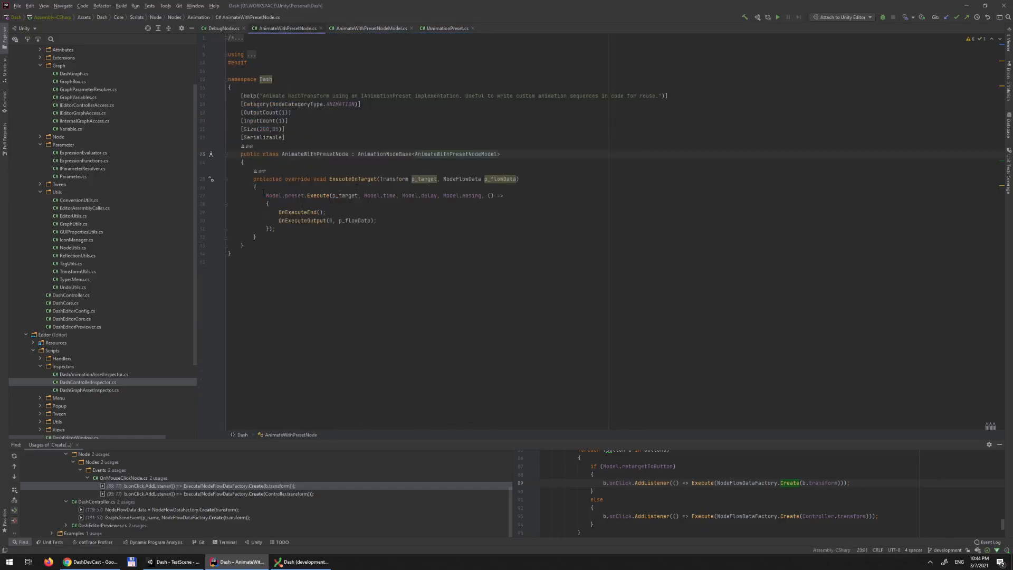
left_click_drag(266, 195, 280, 213)
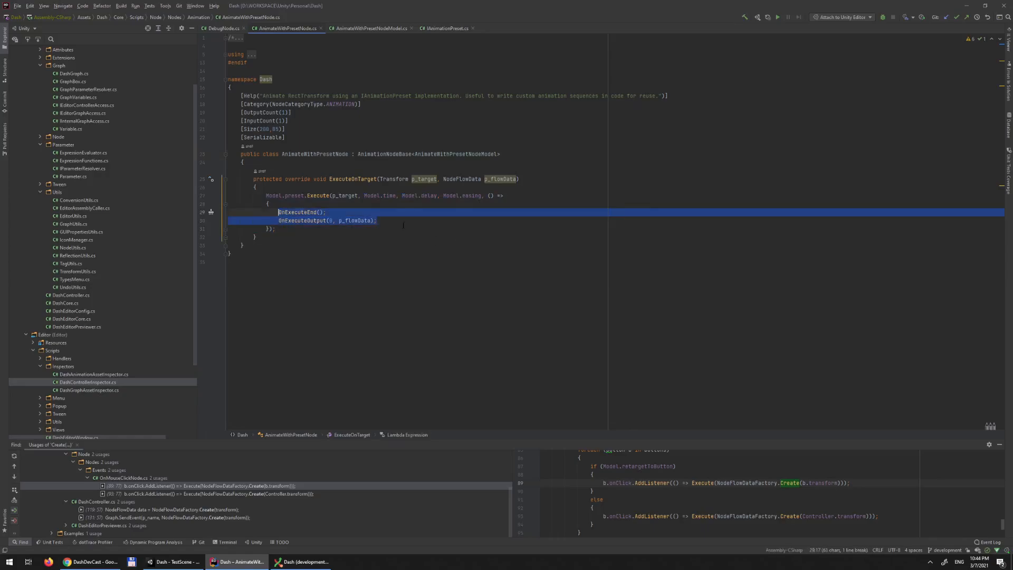
key("End")
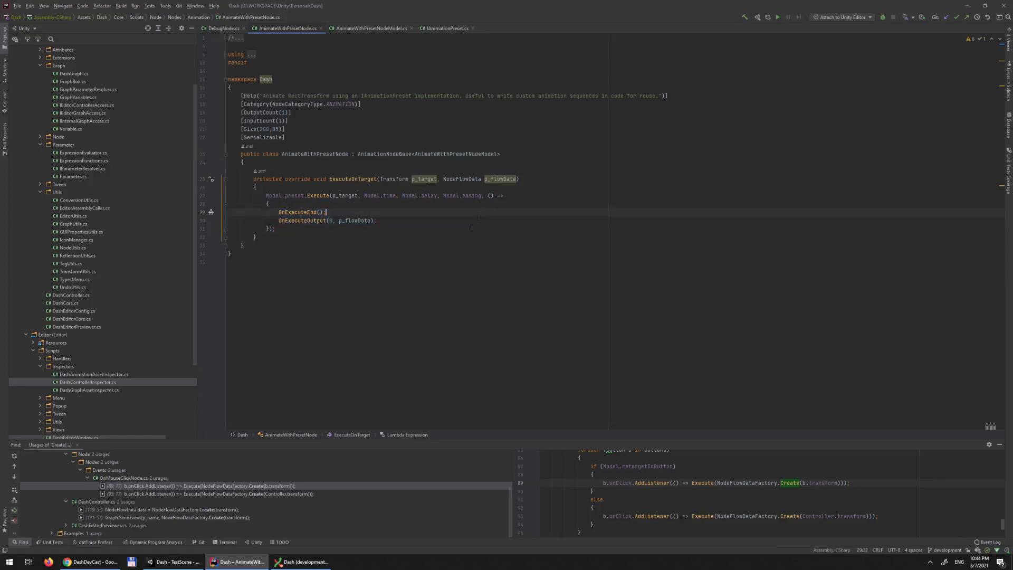
Step: Switch to Unity, set the AnimateWithPreset node's preset to NONE, and reopen its list of preset options
left_click(190, 564)
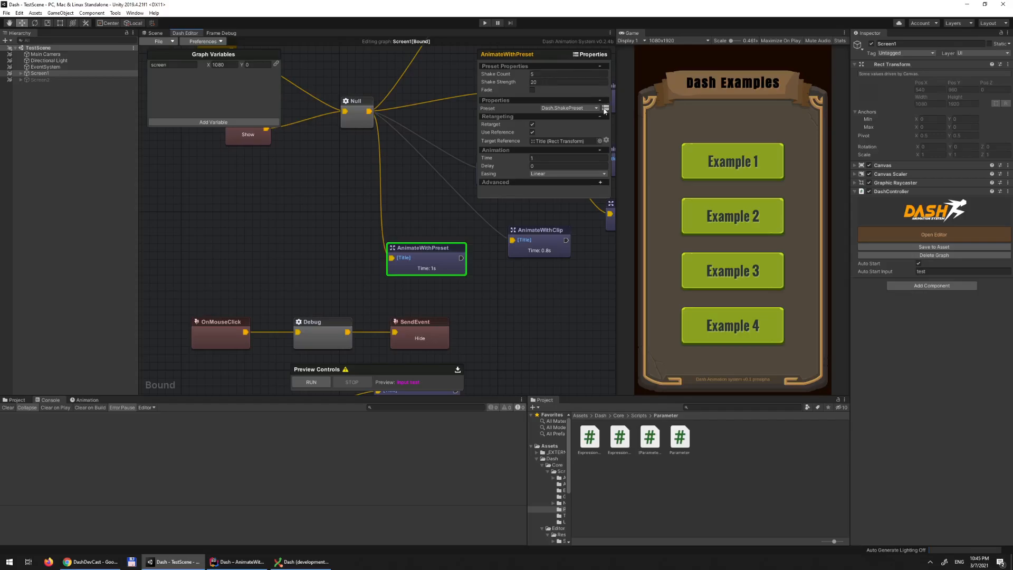
left_click(559, 109)
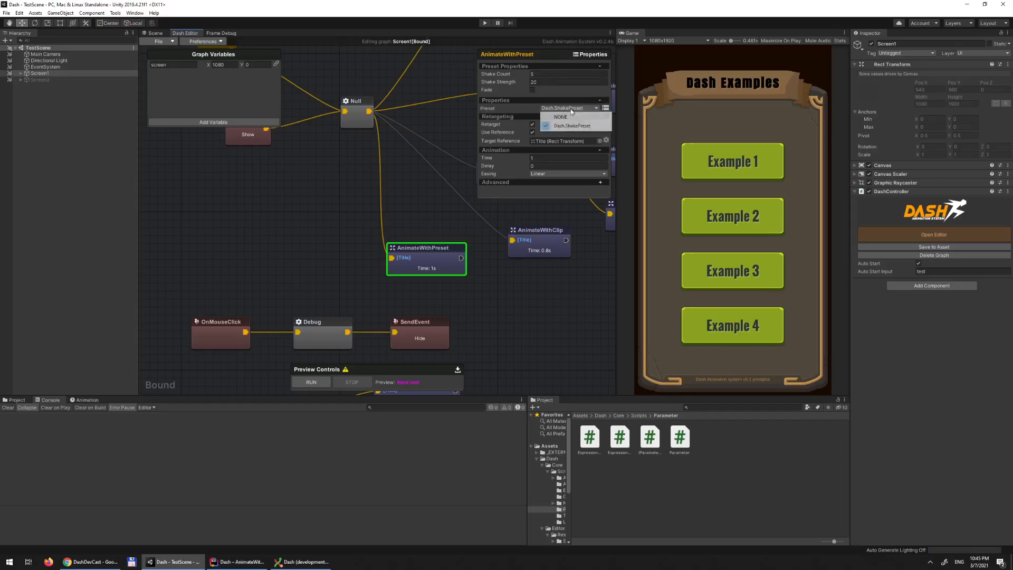
left_click(543, 115)
left_click(566, 75)
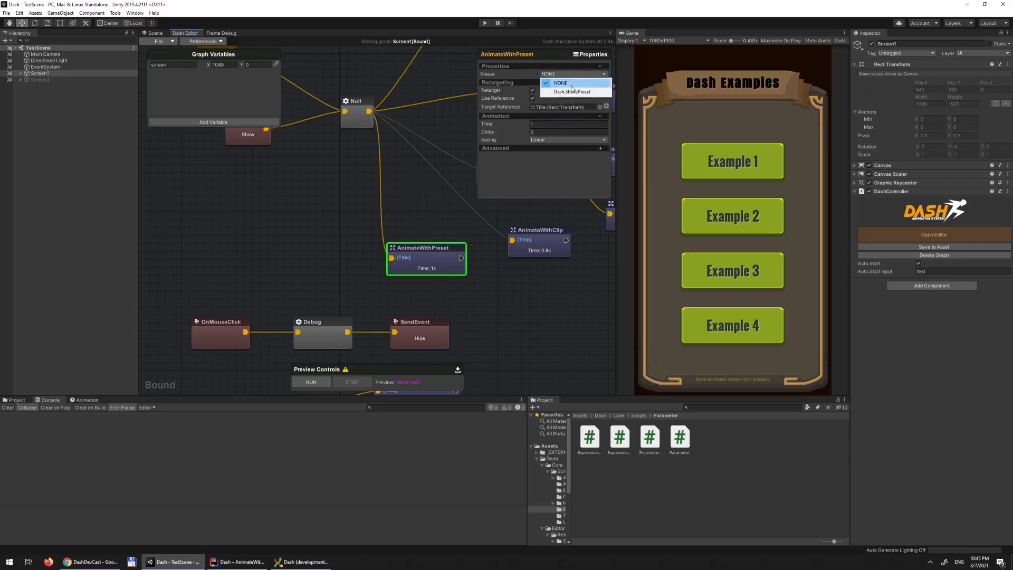
Step: Assign Dash.ShakePreset as the AnimateWithPreset node's preset and open that preset's script in the code editor
left_click(554, 91)
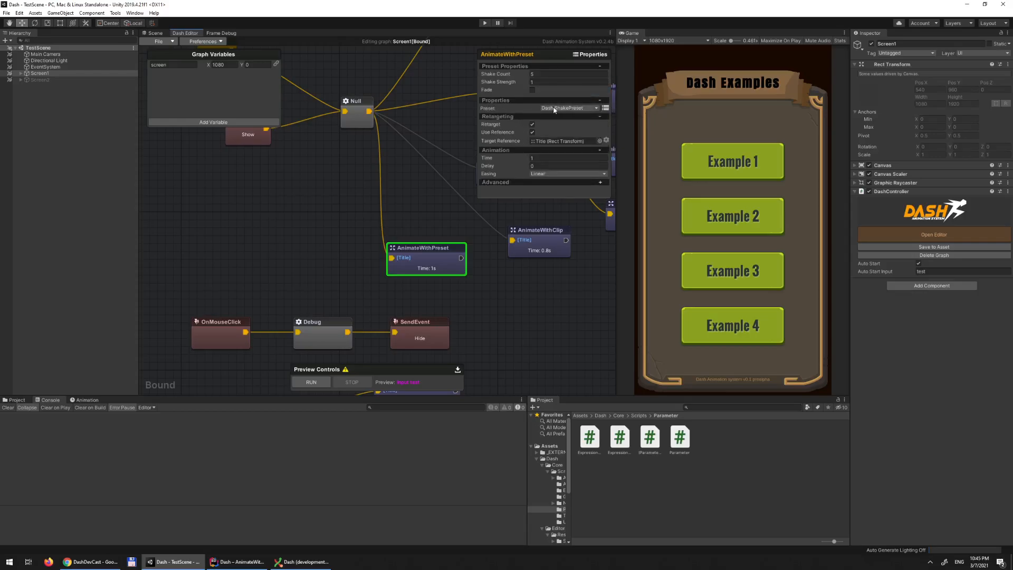
left_click(606, 108)
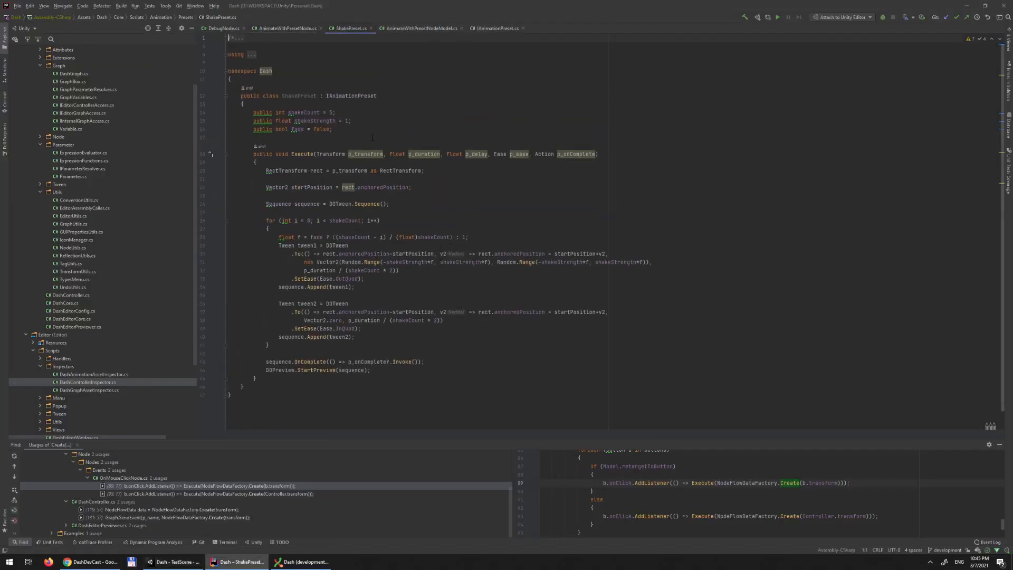
Step: Examine the ShakePreset class: its IAnimationPreset interface, Execute method, tween loop, preview call and public fields
left_click_drag(327, 95, 416, 94)
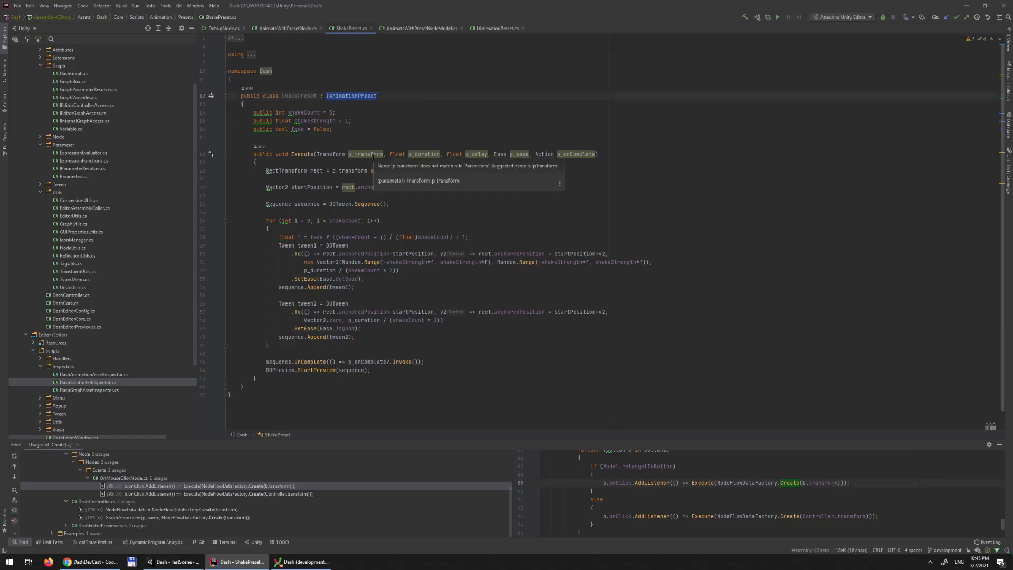
left_click(398, 99)
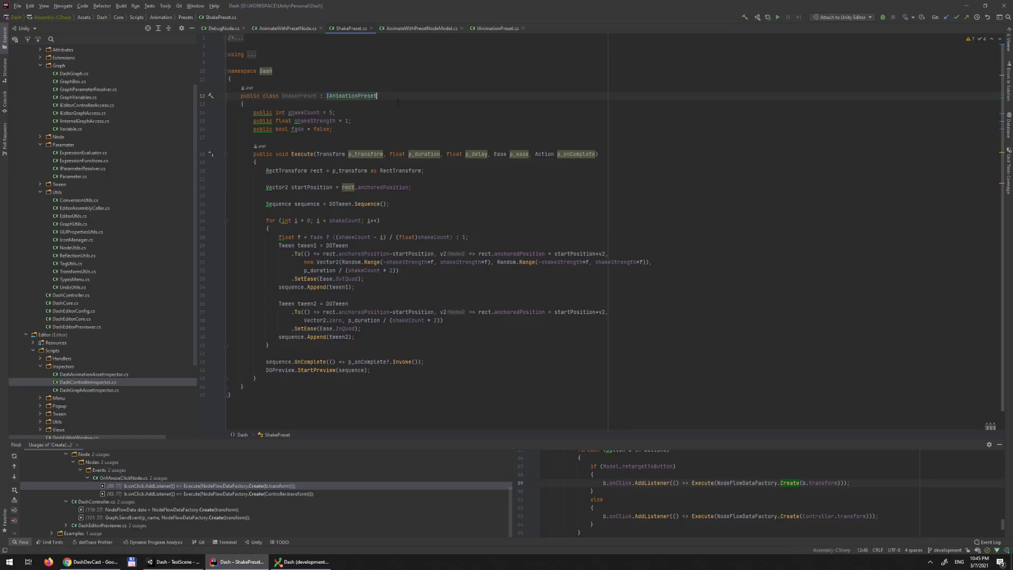
left_click_drag(254, 153, 311, 378)
left_click(311, 378)
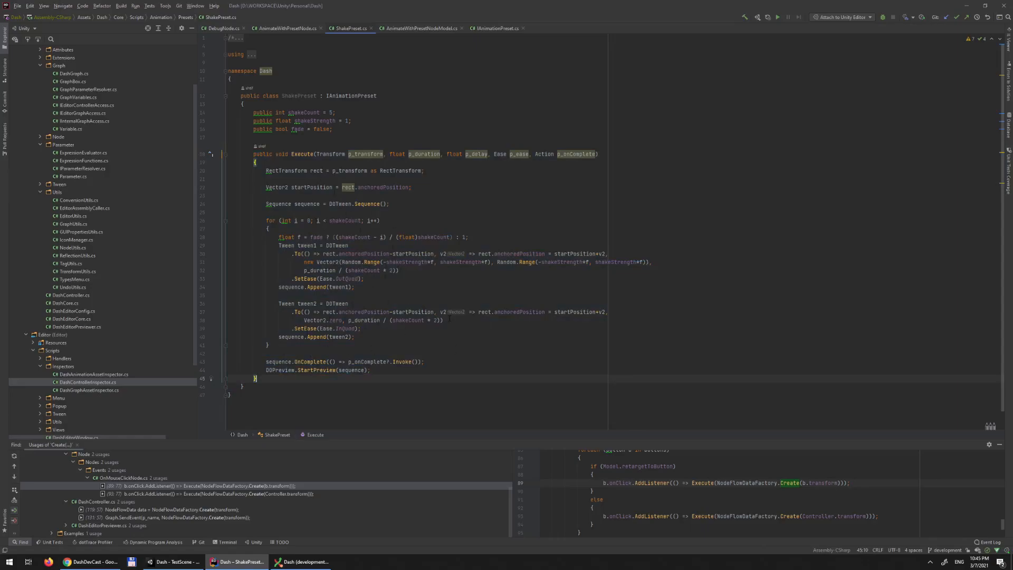
left_click_drag(267, 220, 303, 346)
left_click(327, 353)
left_click(454, 211)
left_click_drag(266, 371, 377, 371)
left_click(393, 376)
left_click(396, 362)
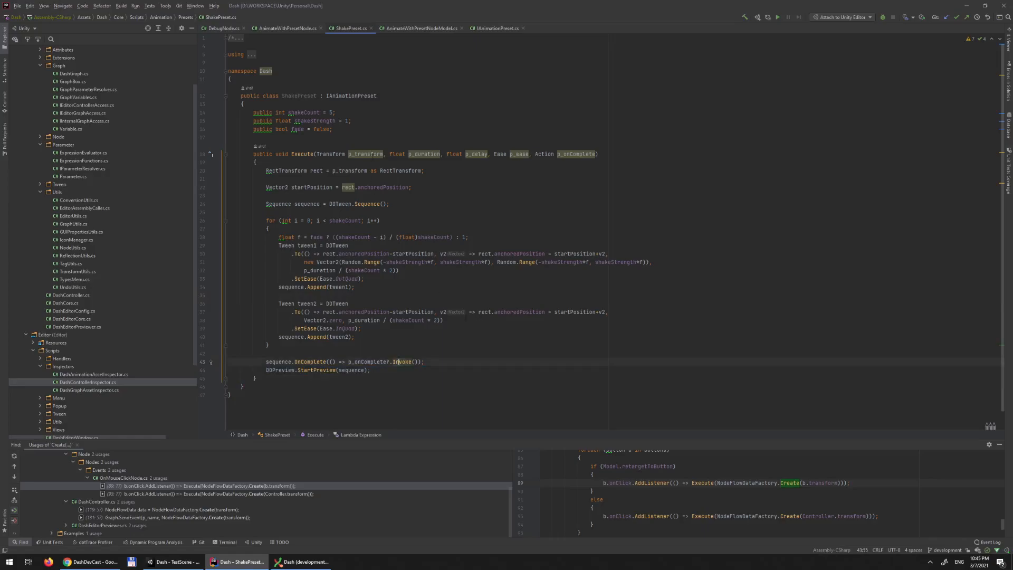
left_click_drag(343, 130, 253, 113)
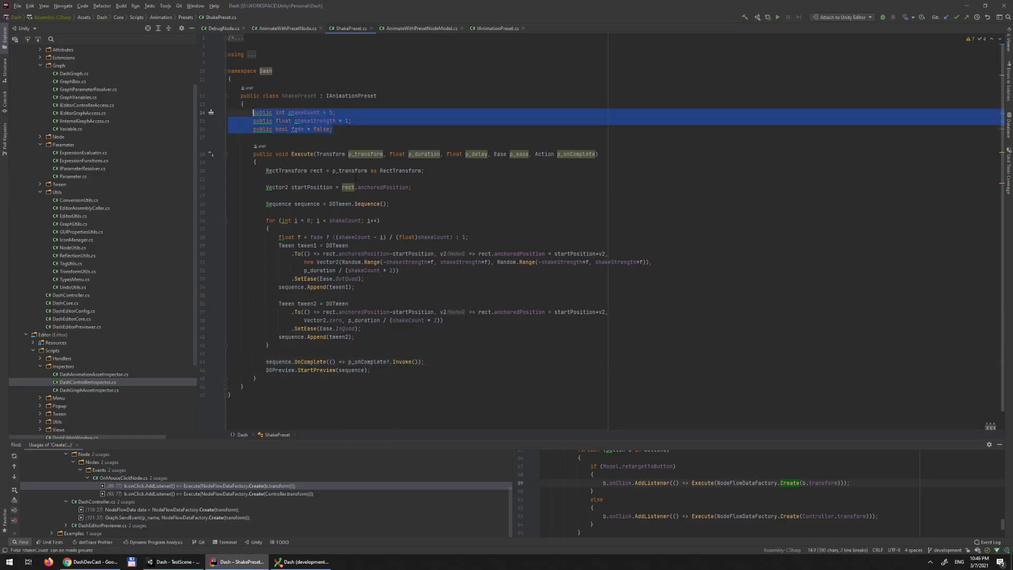
left_click(348, 113)
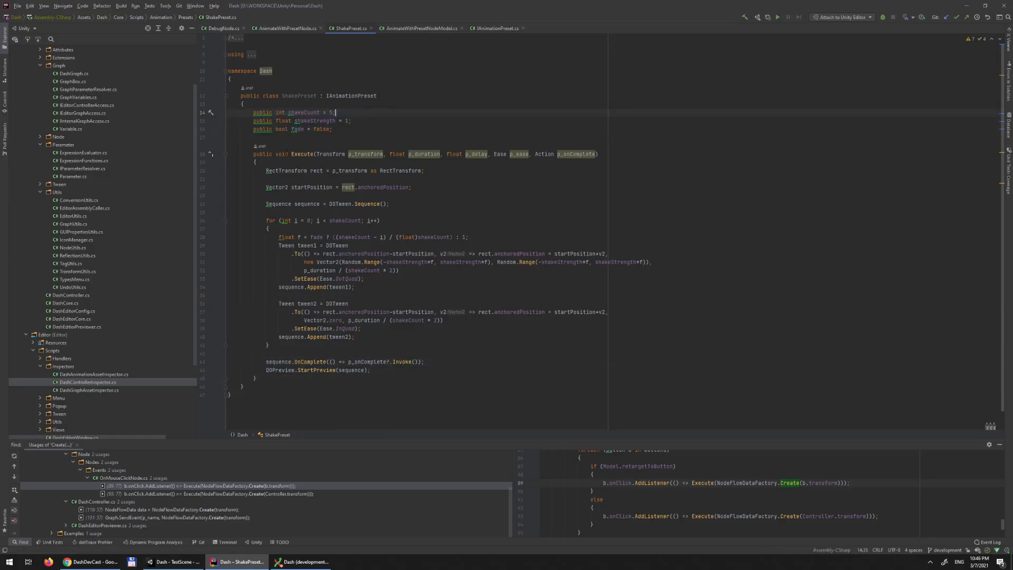
Step: Add a public bool field named test, initialised to false, below fade in ShakePreset and switch to Unity to recompile
left_click(174, 561)
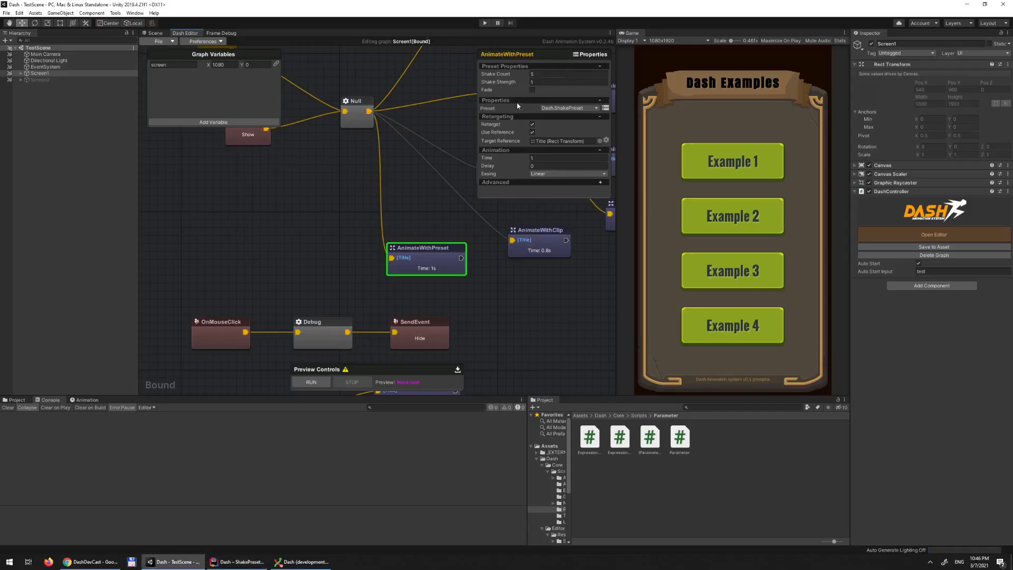
left_click(253, 560)
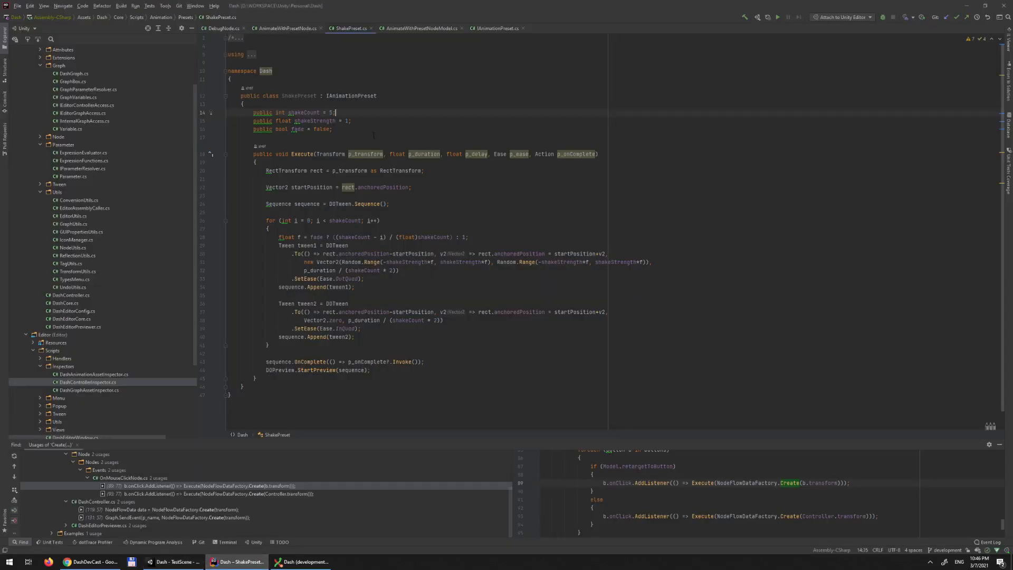
key("Return")
type("publi")
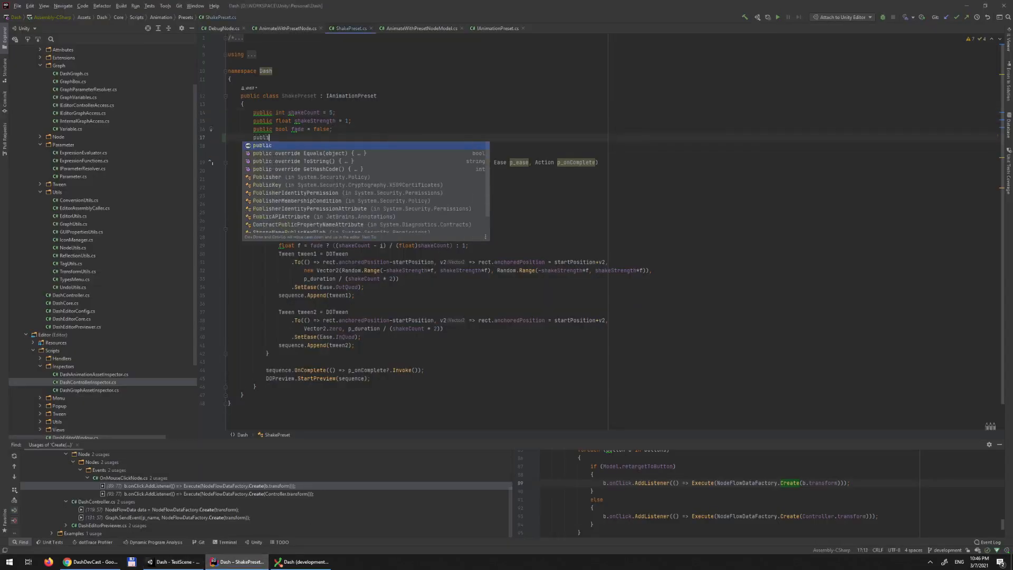
type("c bool test =")
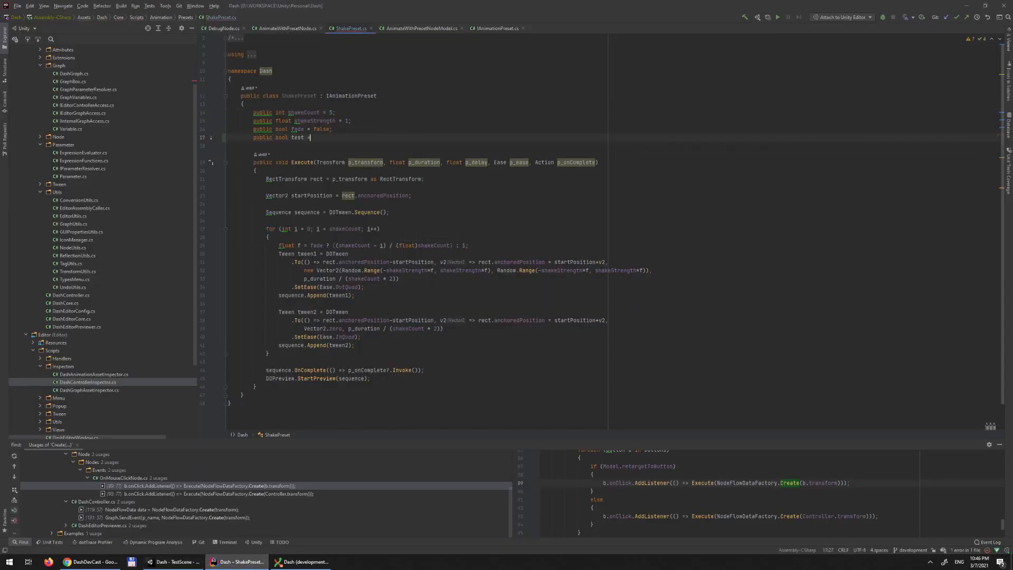
type(" false;")
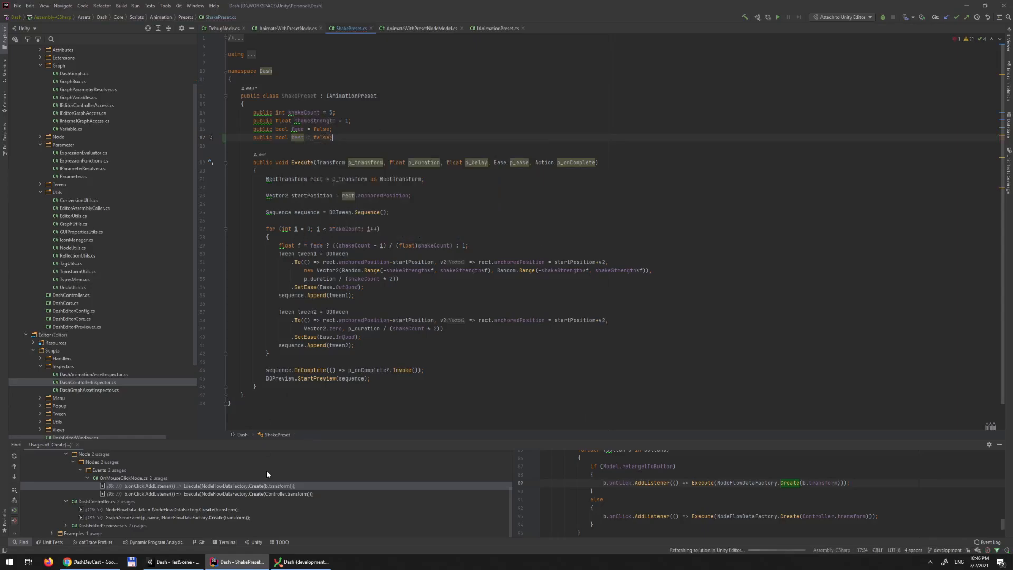
left_click(177, 561)
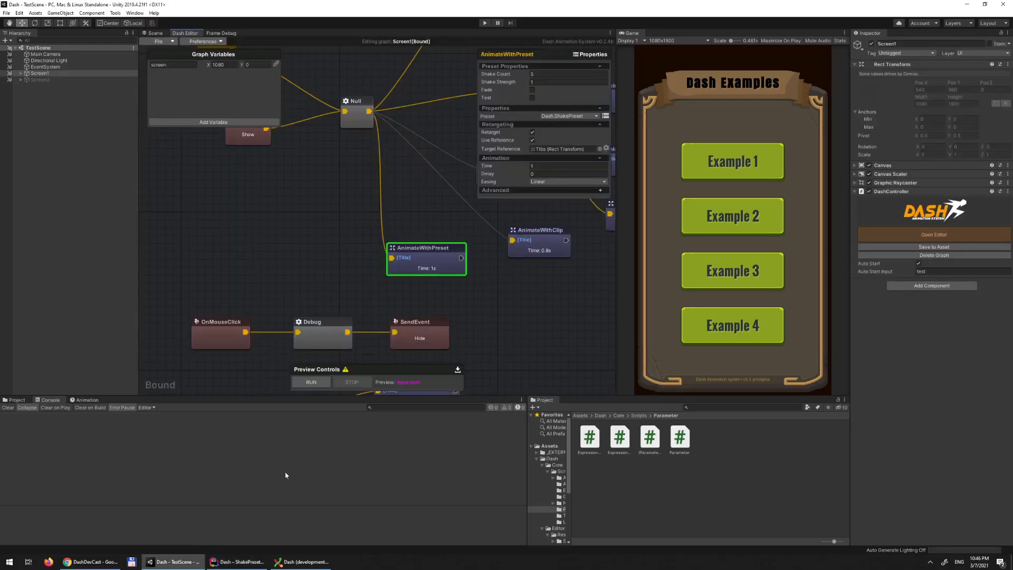
Step: Remove the test field from the ShakePreset script and switch back to Unity
left_click(239, 561)
key("shift+Home")
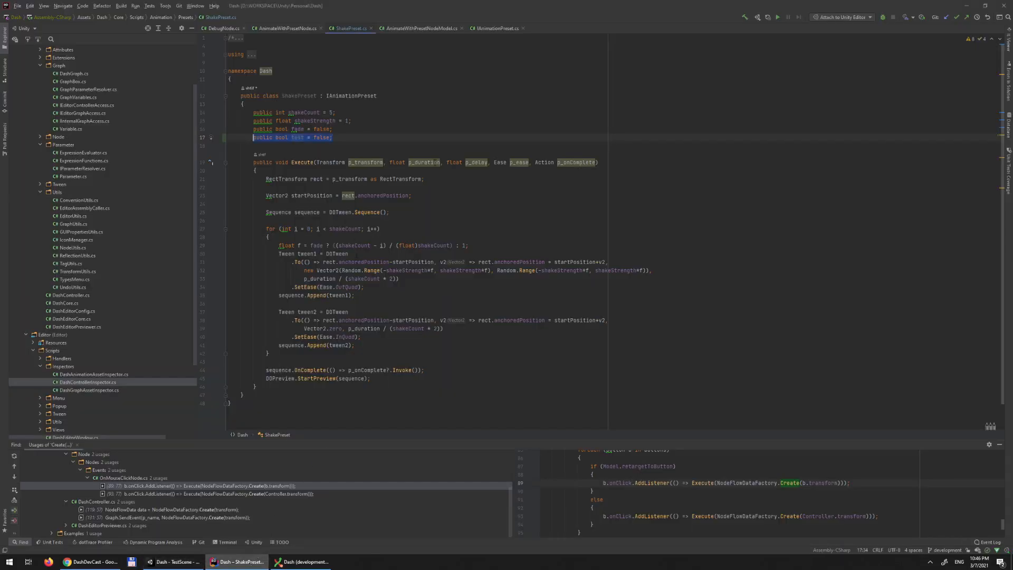
key("BackSpace")
key("BackSpace")
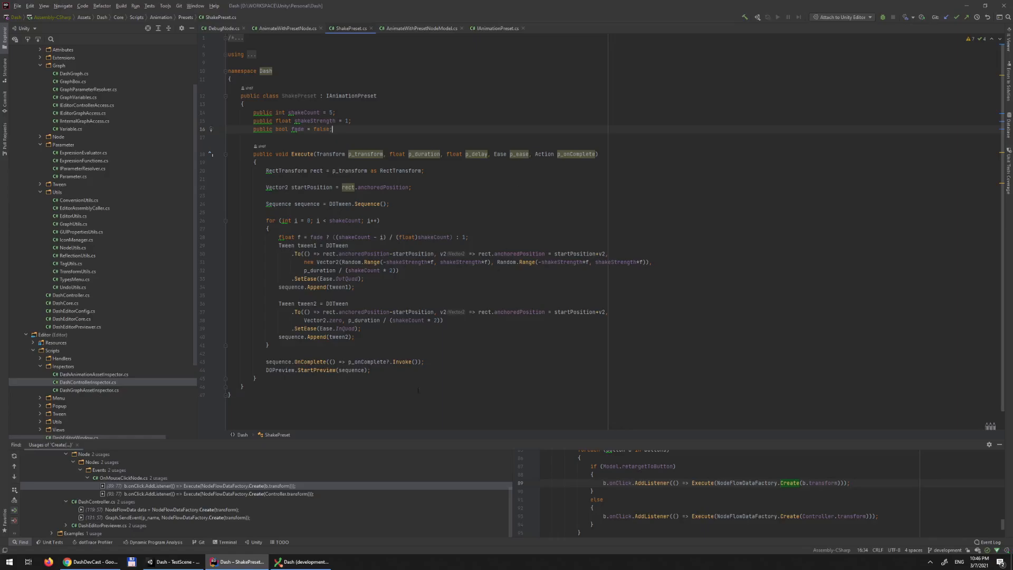
left_click(174, 562)
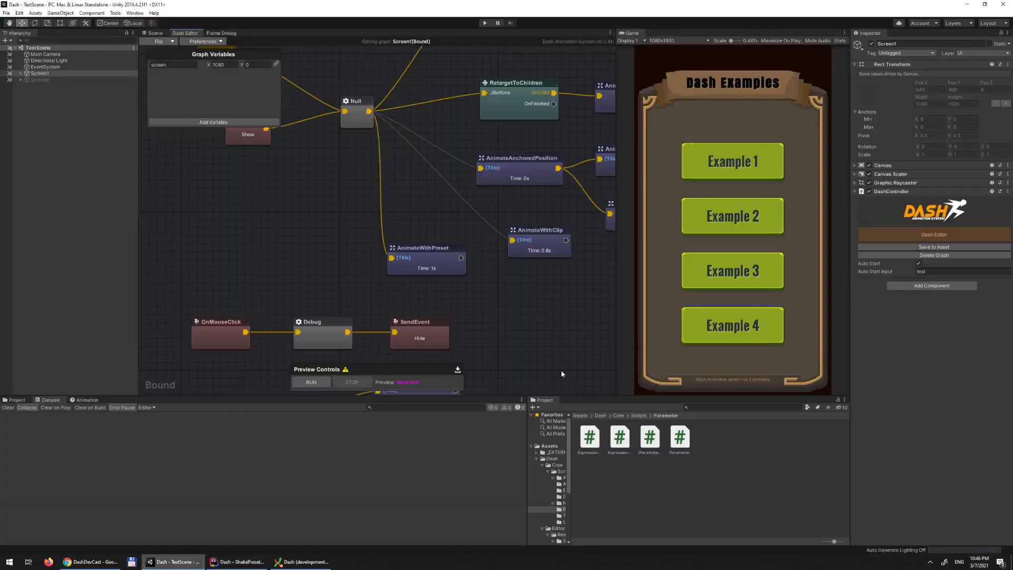
Step: Select the AnimateWithPreset node and check which animation presets are available for it
mouse_move(427, 257)
left_mouse_down()
mouse_move(427, 238)
mouse_move(418, 251)
left_mouse_up()
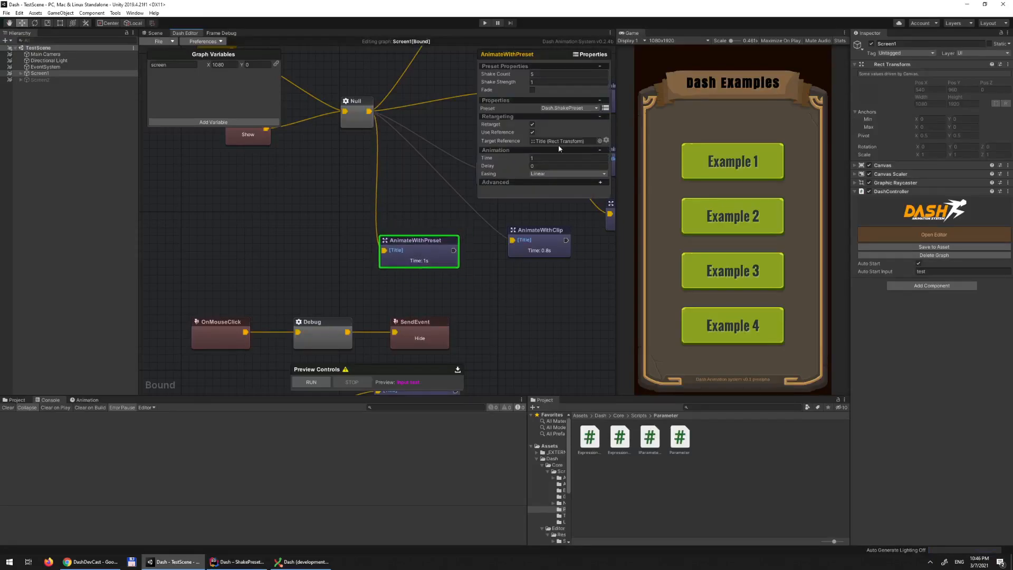
left_click(575, 108)
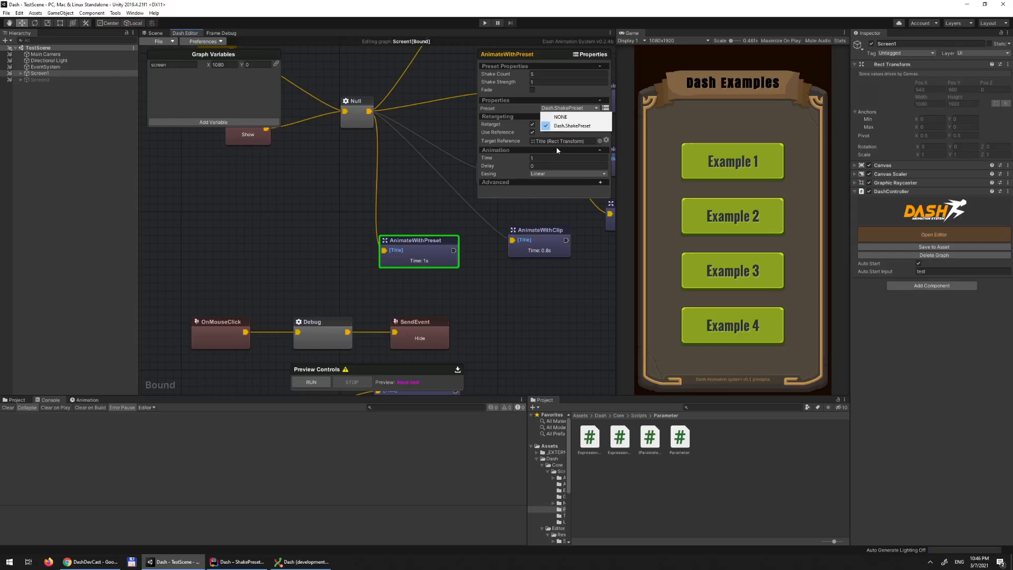
left_click(393, 184)
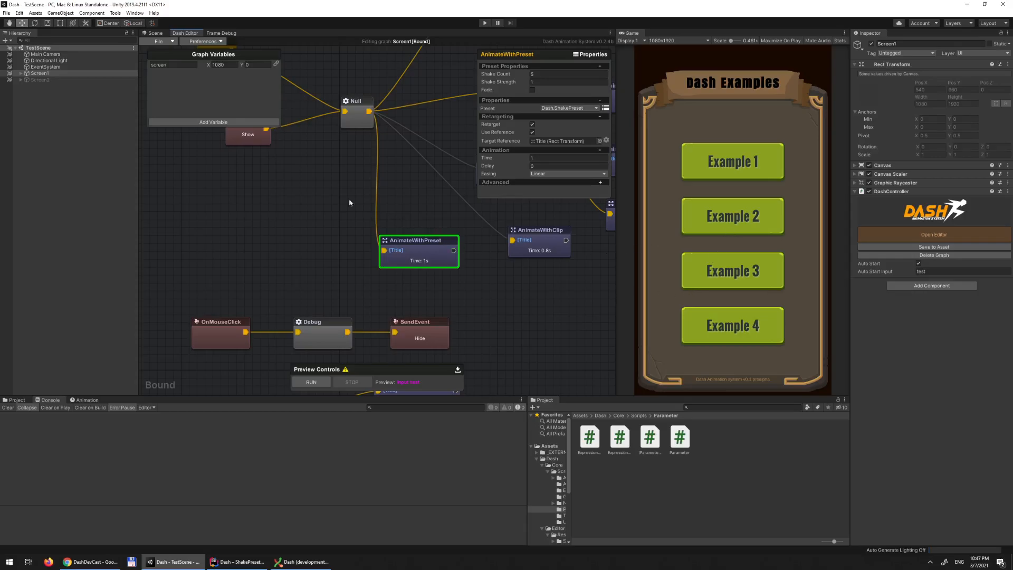
Step: Delete the AnimateWithPreset node from the Screen1 graph
left_click_drag(426, 257, 428, 230)
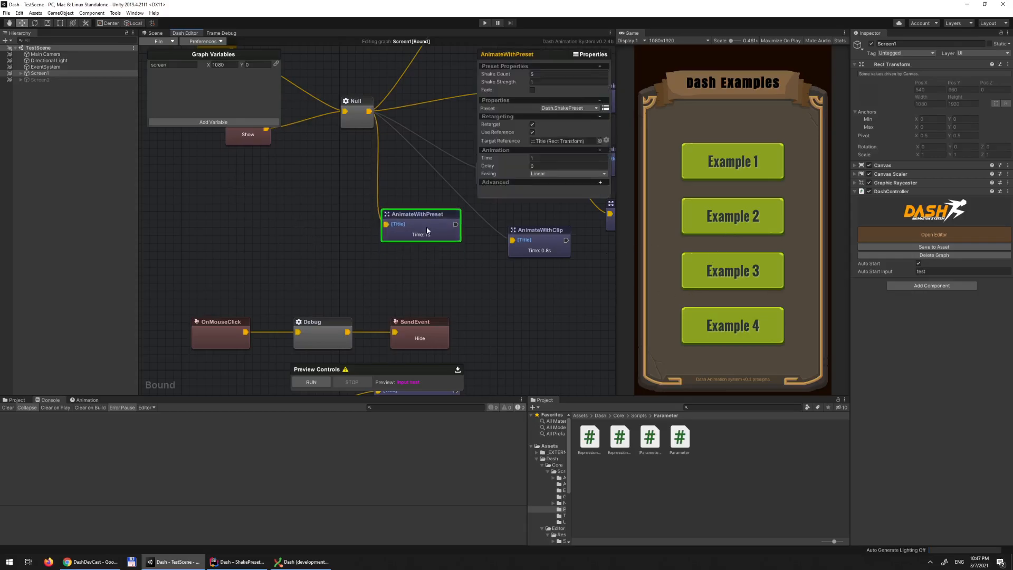
right_click(432, 224)
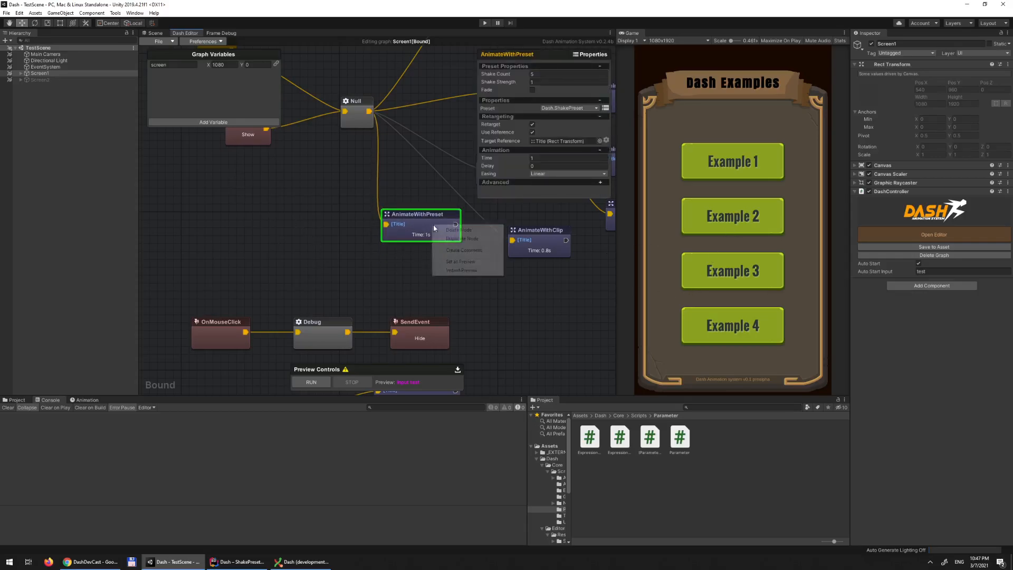
left_click(462, 231)
Step: Activate the connection from the Null node to AnimateWithClip and reposition the AnimateWithClip node below AnimateAnchoredPosition
right_click(457, 192)
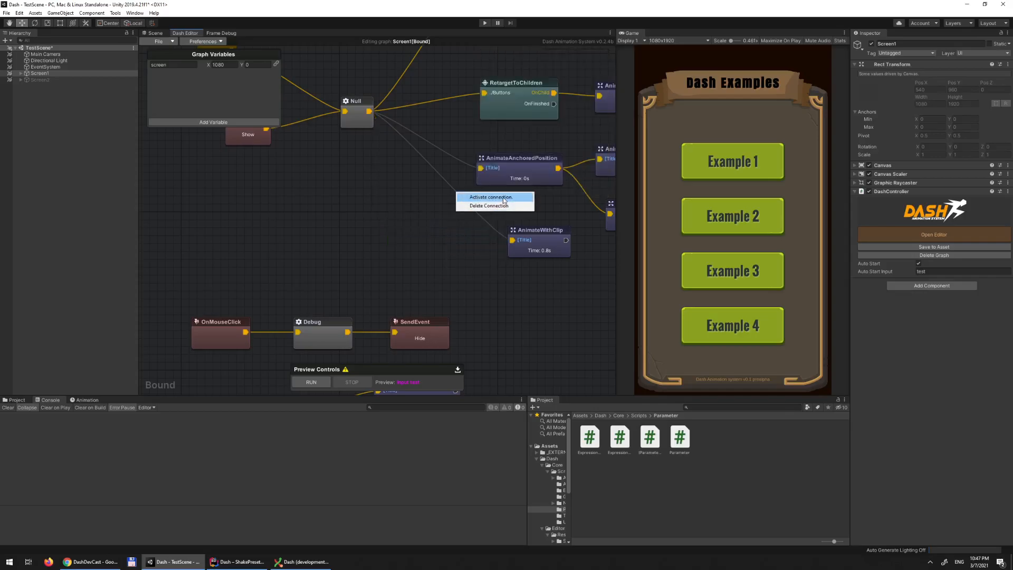
left_click(480, 195)
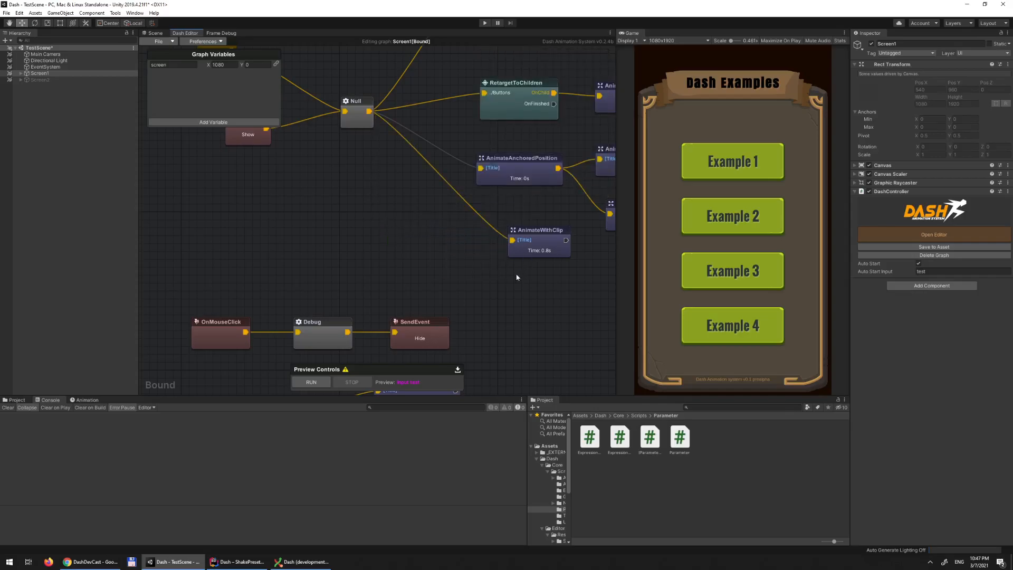
middle_click_drag(405, 250, 368, 312)
scroll(376, 253, "down", 6)
scroll(375, 252, "up", 6)
middle_click_drag(349, 254, 303, 244)
scroll(331, 238, "down", 1)
scroll(446, 281, "up", 1)
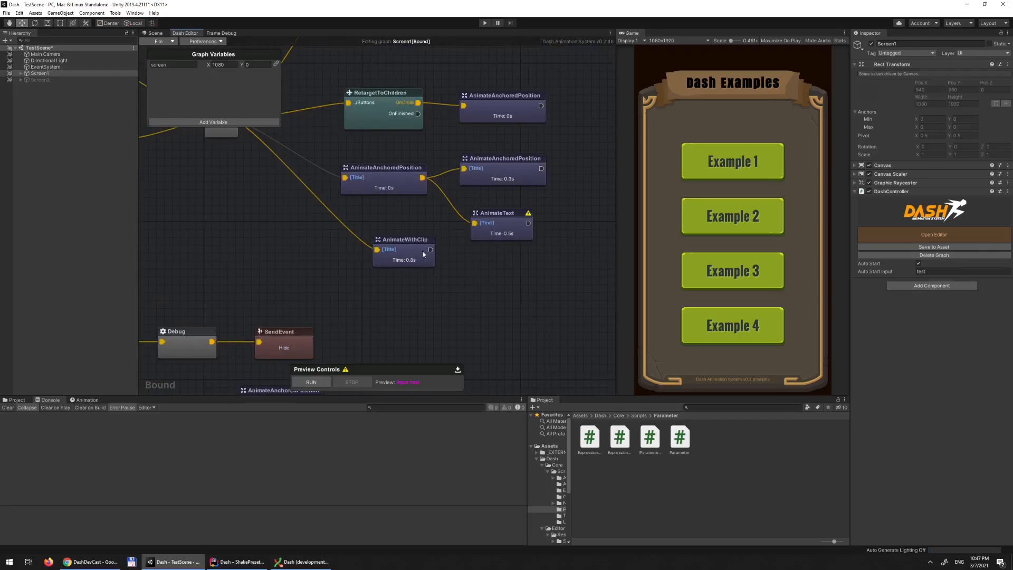
left_click_drag(404, 253, 364, 255)
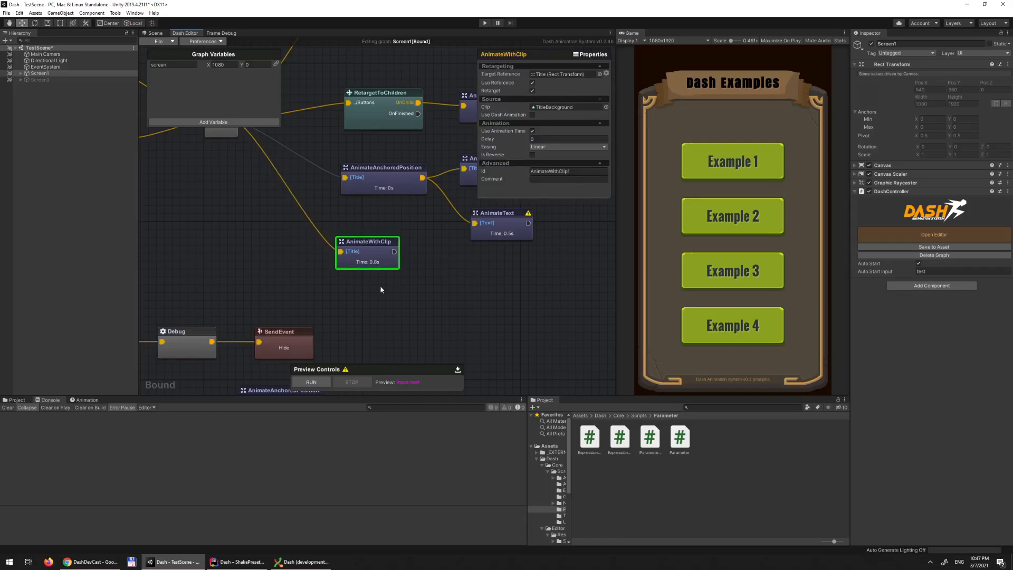
left_click_drag(369, 257, 399, 251)
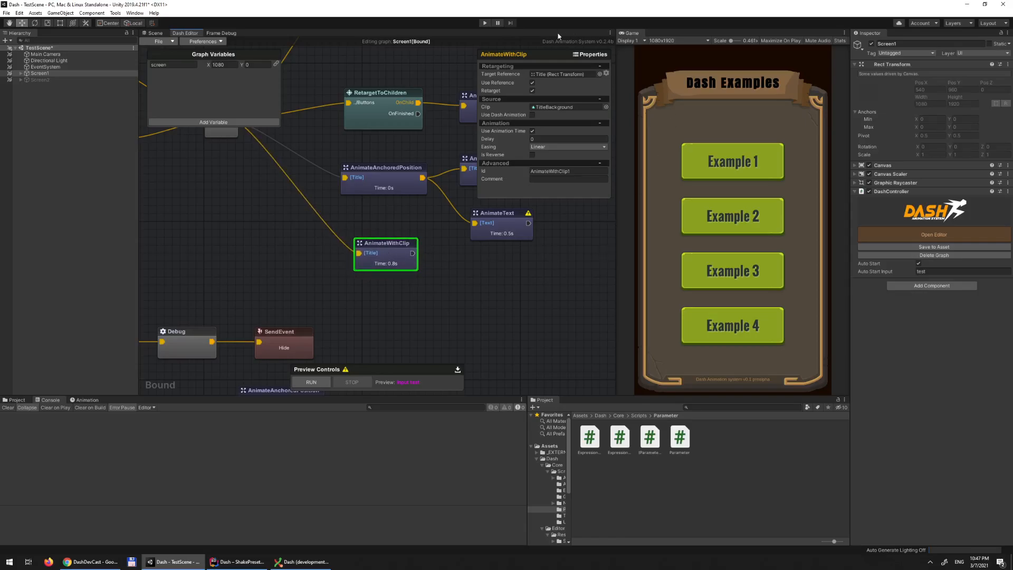
Step: Locate the TitleBackground clip used by AnimateWithClip among the project assets and inspect it
left_click(554, 106)
left_click(594, 446)
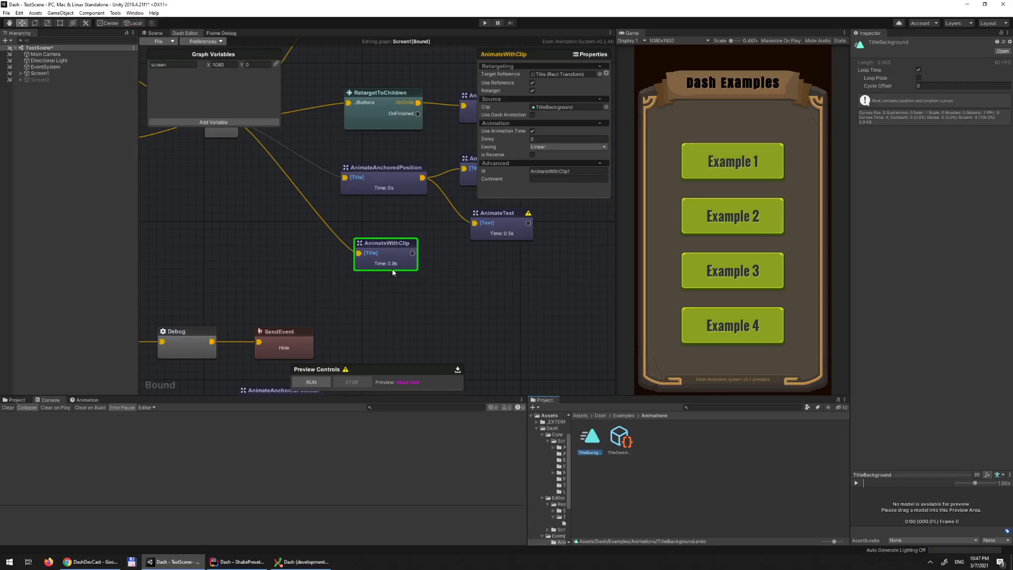
left_click(602, 462)
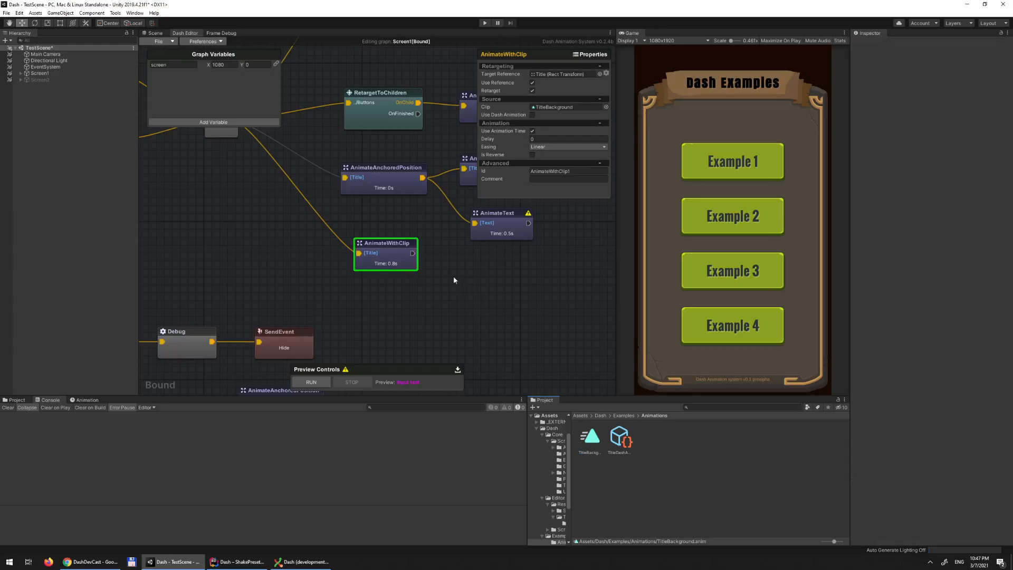
Step: Play the instant preview of the AnimateWithClip node twice to watch the title animation
left_click(392, 249)
right_click(399, 257)
left_click(422, 293)
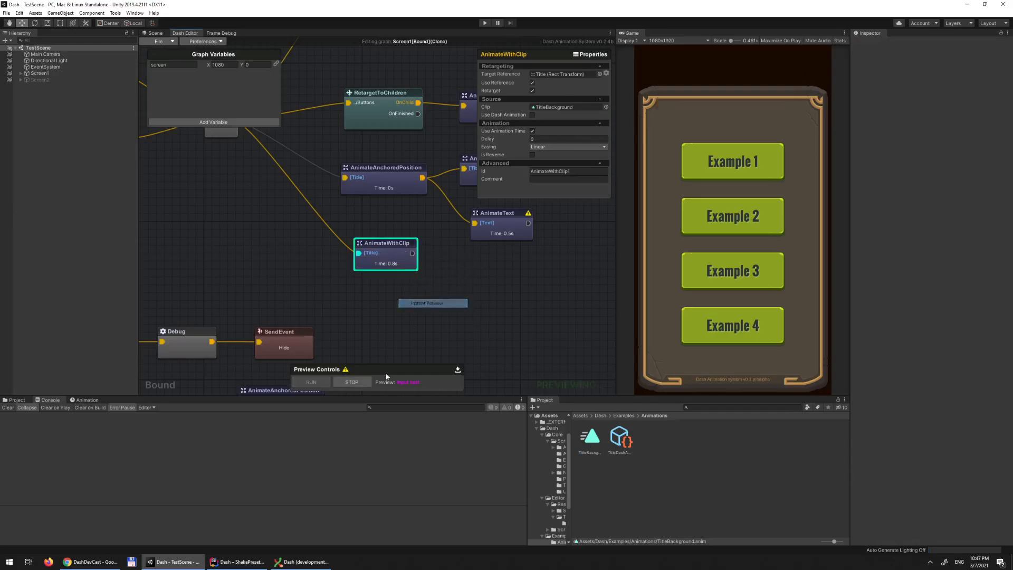
right_click(395, 252)
left_click(428, 299)
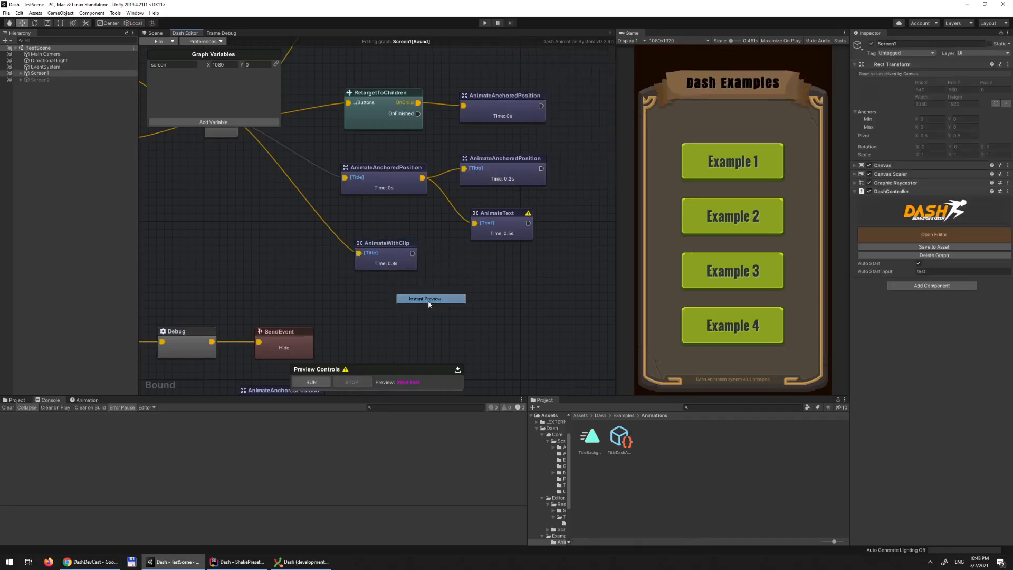
Step: Enable Is Reverse on the AnimateWithClip node and play its instant preview twice
left_click(405, 247)
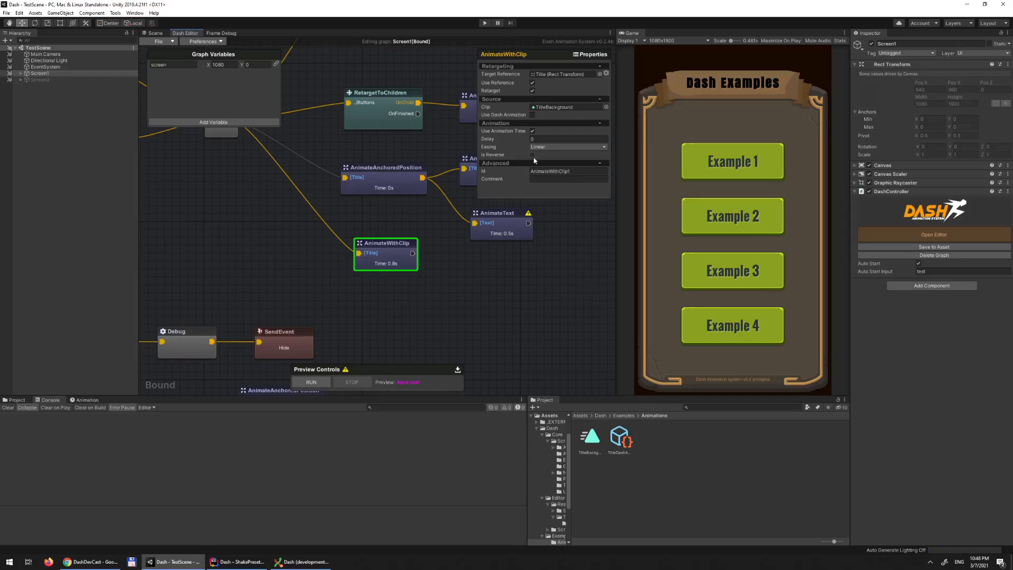
right_click(397, 257)
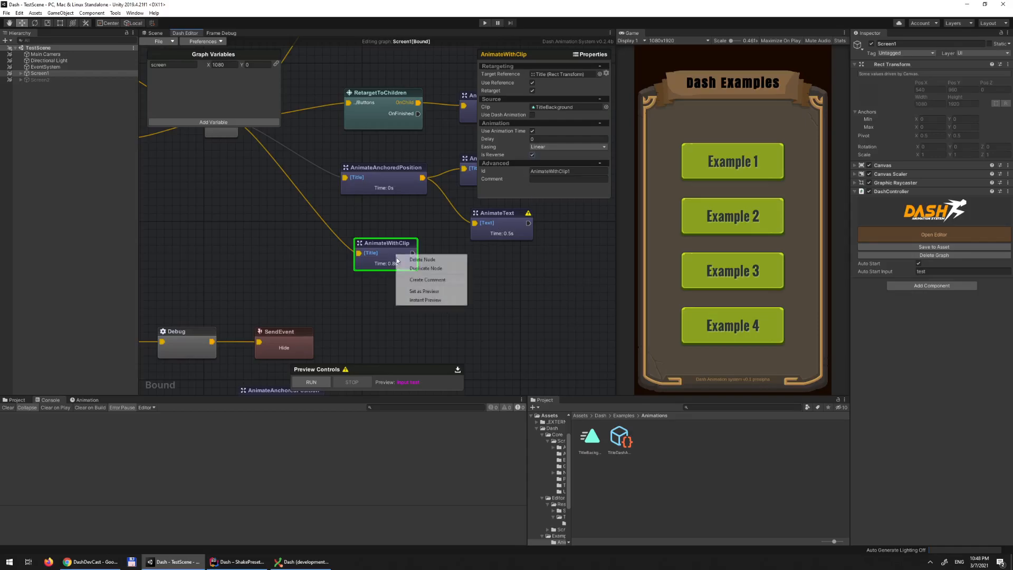
left_click(419, 299)
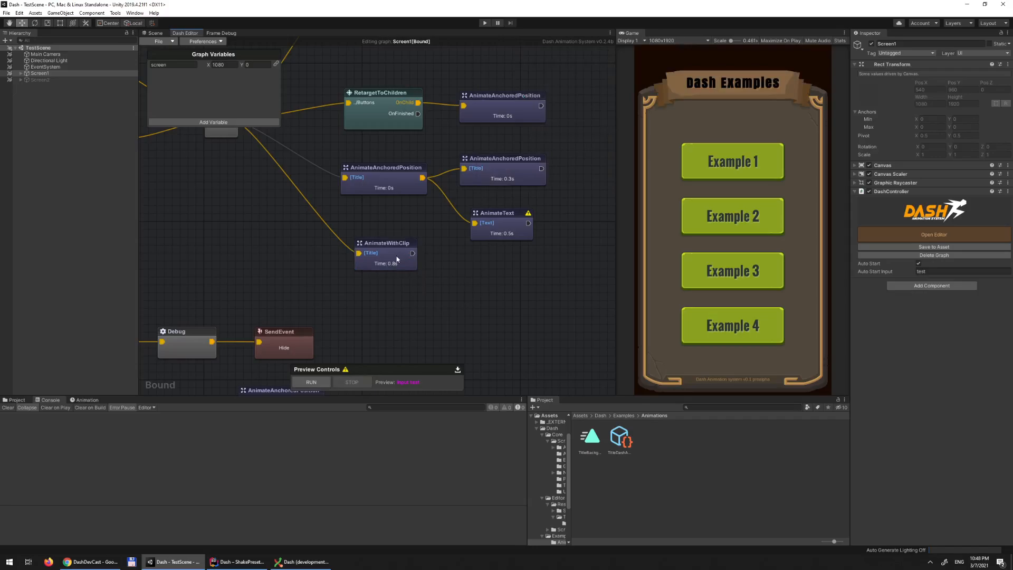
right_click(397, 259)
left_click(418, 301)
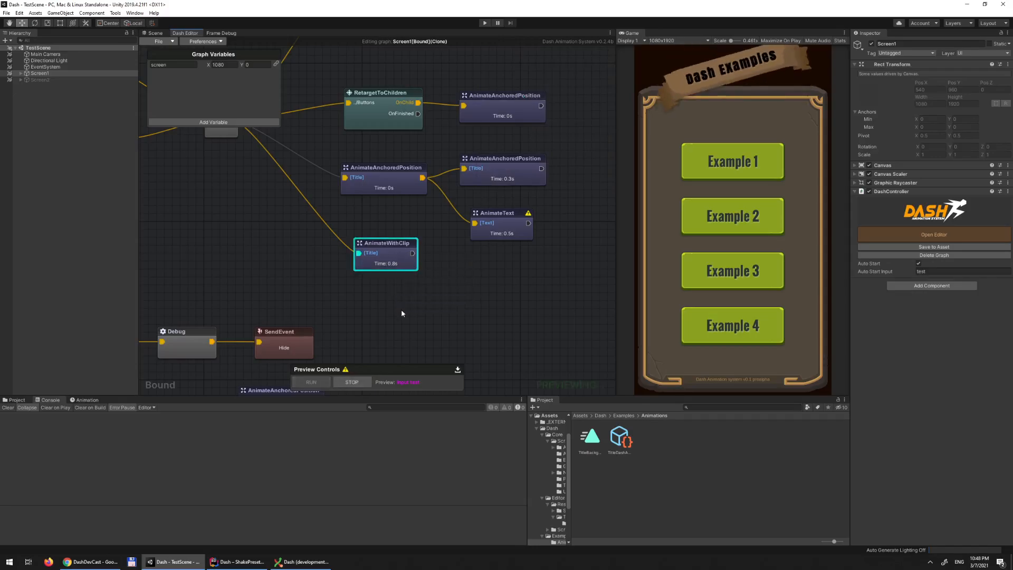
Step: Look up the Create Dash Animation option for new assets in the Animations folder
left_click(401, 263)
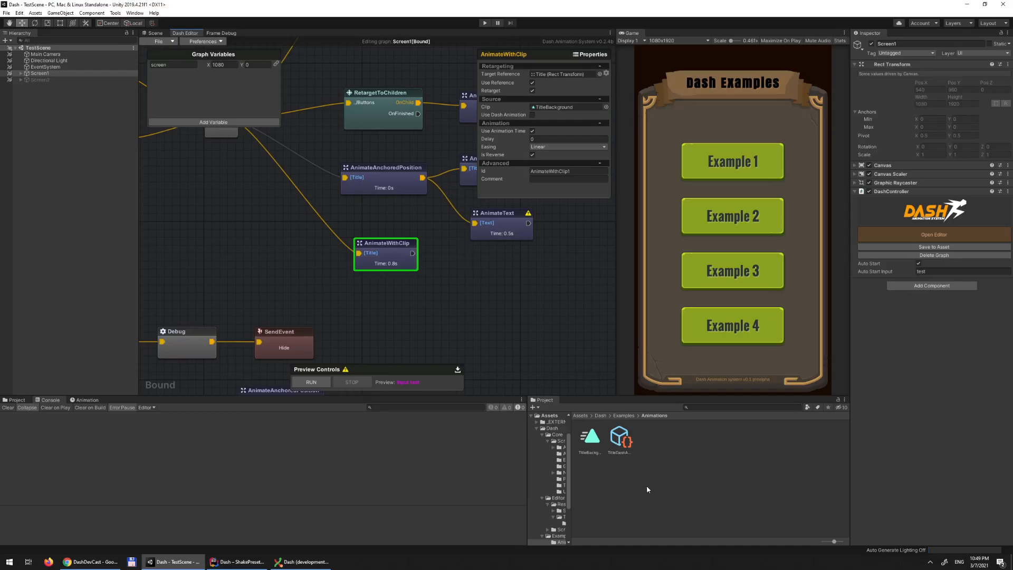
left_click(710, 500)
right_click(683, 426)
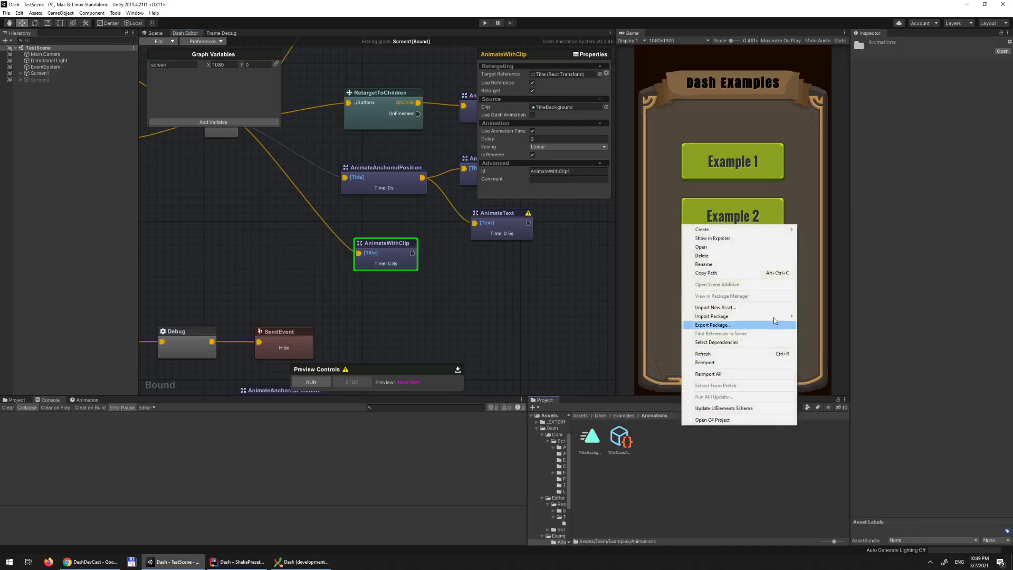
mouse_move(765, 229)
mouse_move(829, 231)
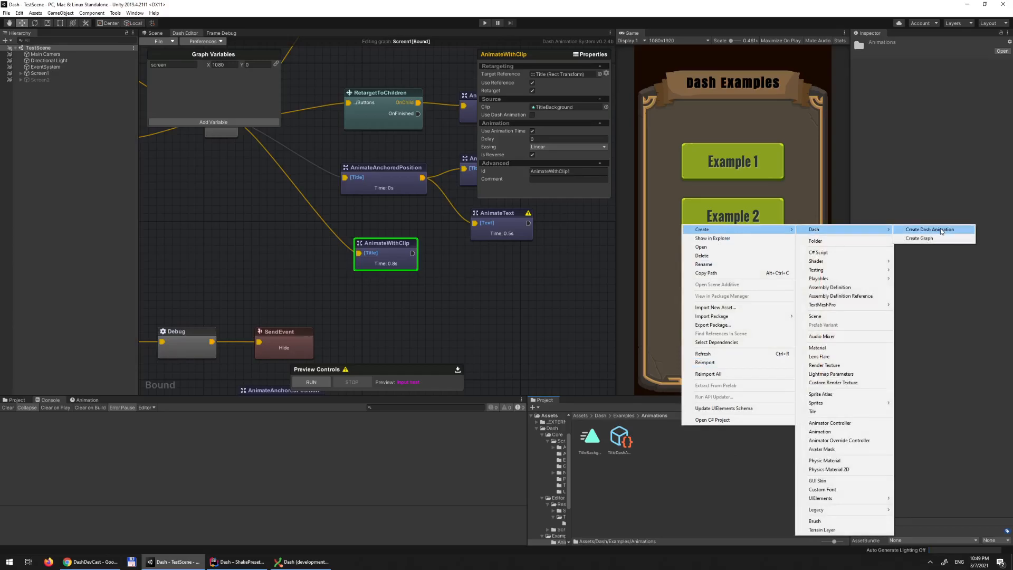
left_click(662, 482)
Step: Inspect the TitleDashAnim asset and assign the TitleBackground clip as its source clip
left_click(618, 434)
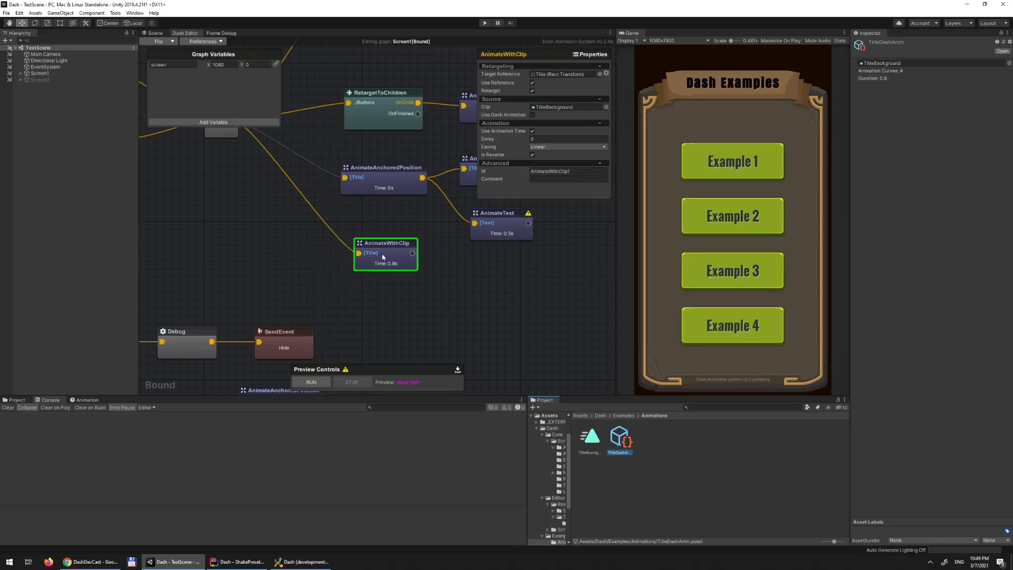
left_click_drag(591, 447, 923, 63)
left_click(627, 438)
Step: Enable Use Dash Animation on the AnimateWithClip node and choose TitleDashAnim as its source
left_click(532, 114)
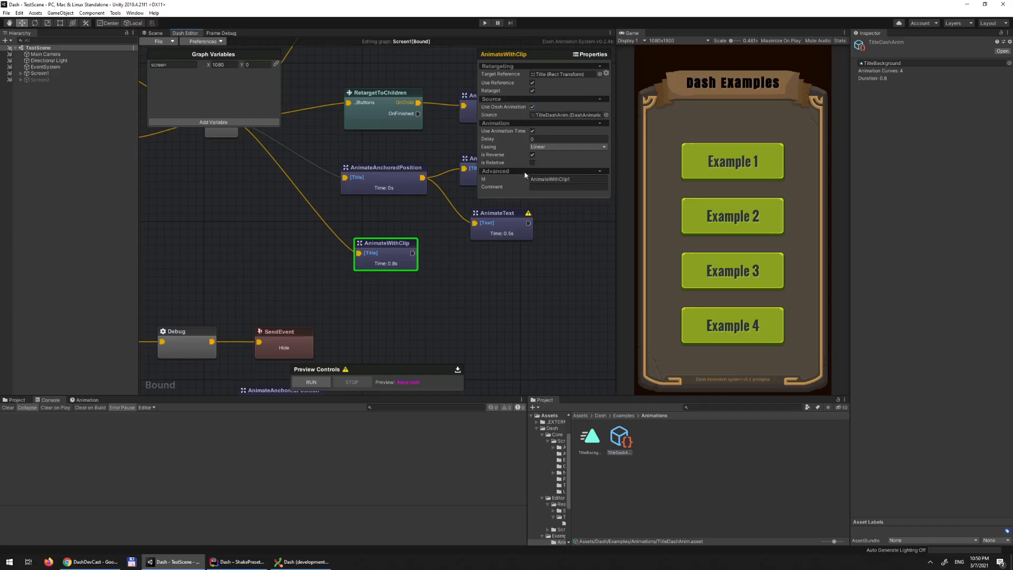
left_click(606, 115)
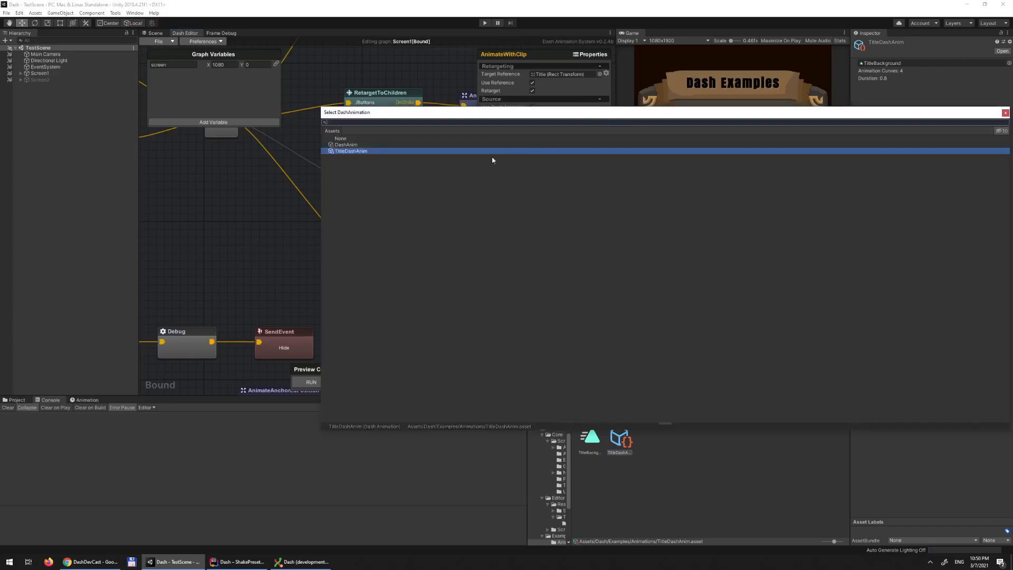
double_click(351, 152)
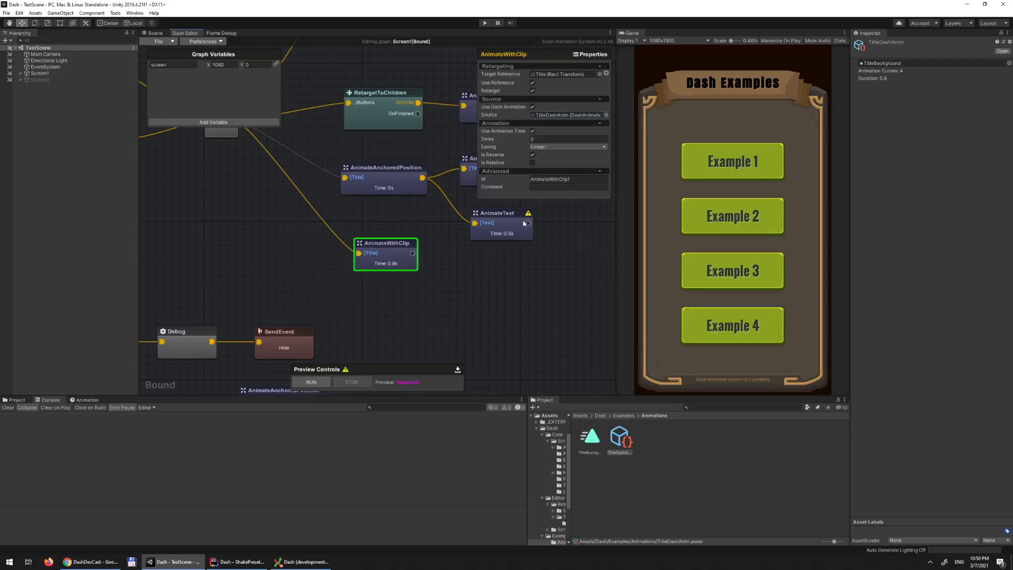
Step: Disable Is Reverse on the AnimateWithClip node and play its instant preview repeatedly
left_click(531, 155)
left_click(532, 162)
right_click(389, 248)
left_click(420, 294)
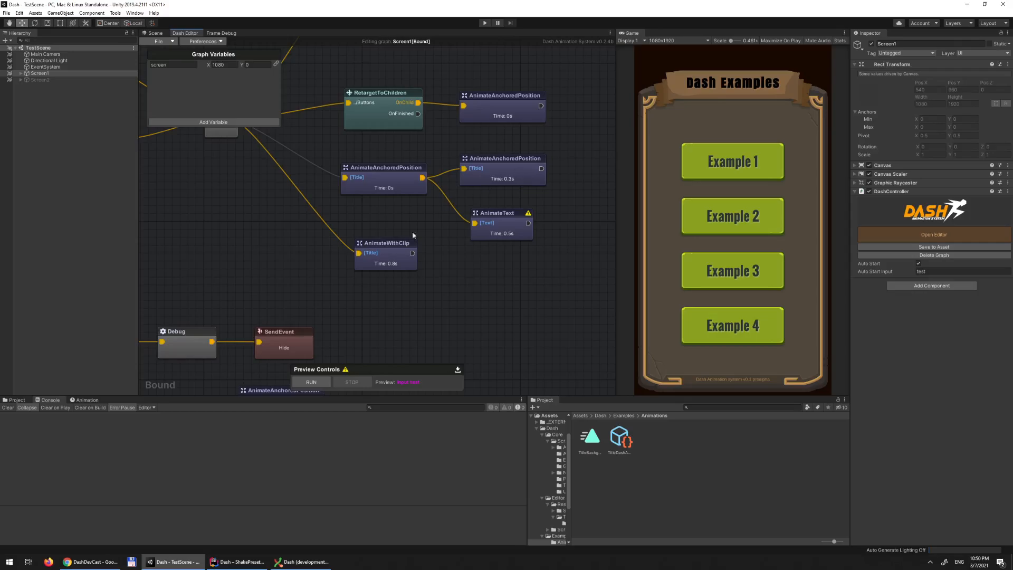
left_click(384, 252)
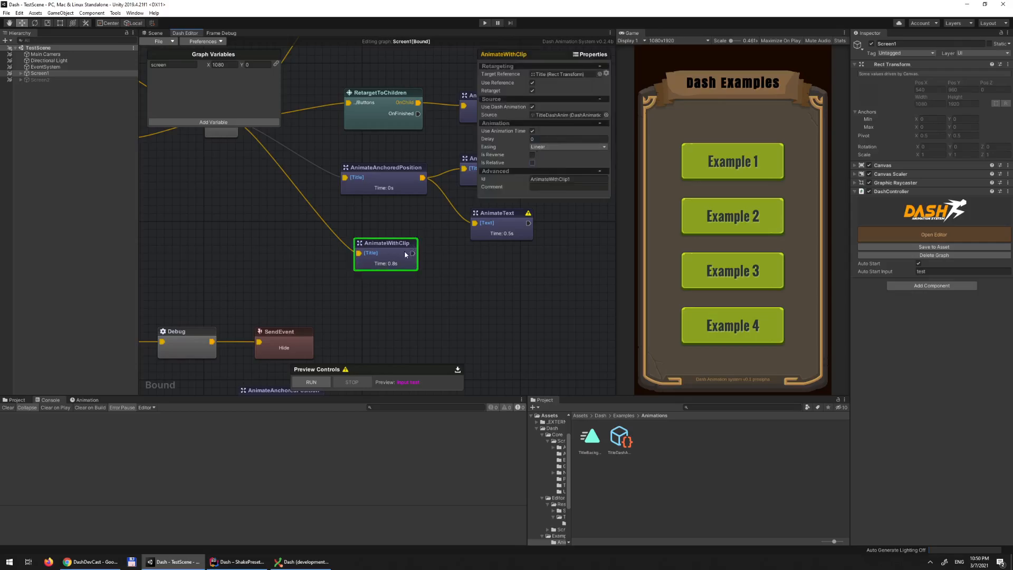
right_click(405, 255)
left_click(441, 297)
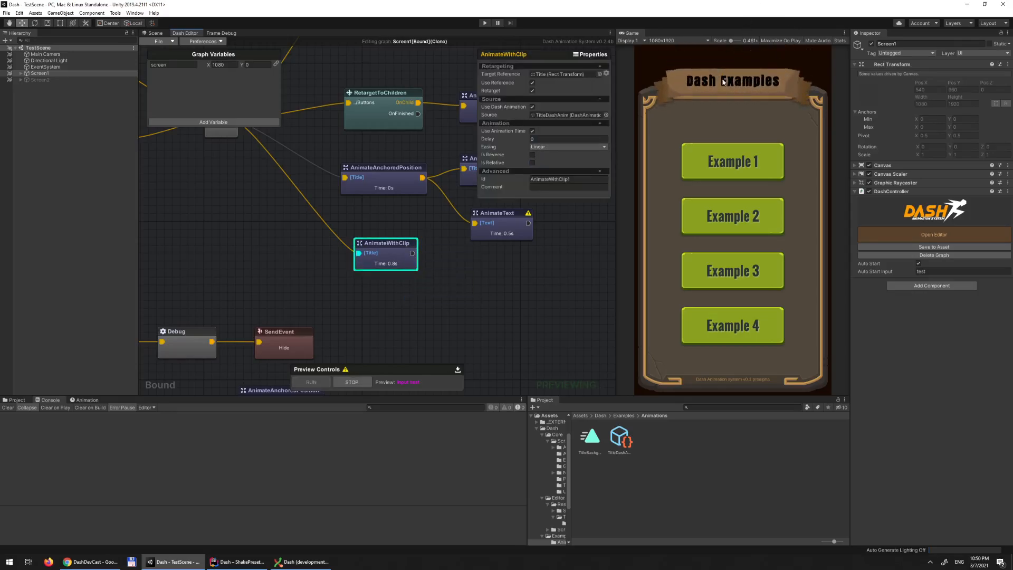
right_click(391, 262)
left_click(391, 258)
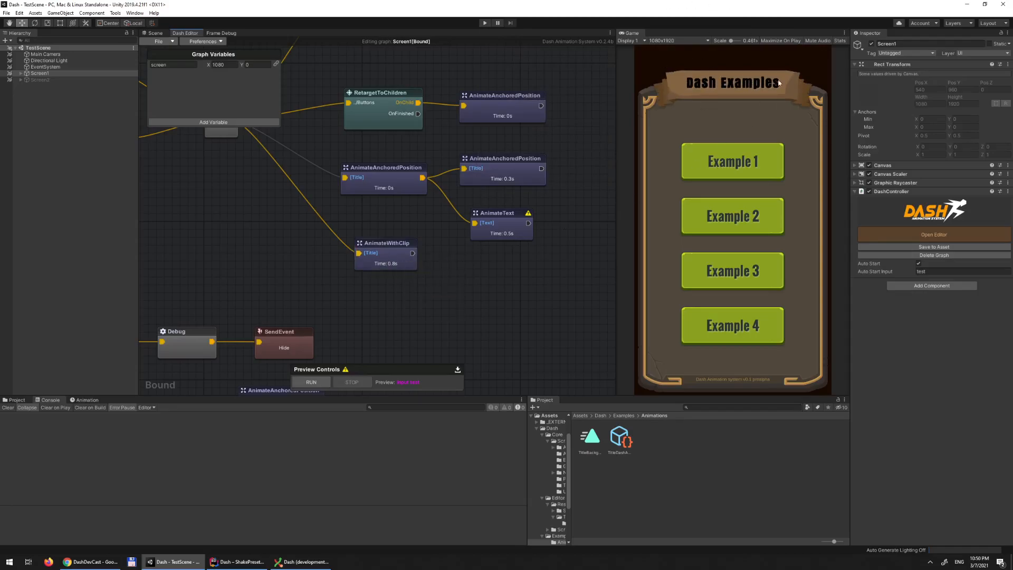
Step: Enable Is Relative on the AnimateWithClip node and play its instant preview
left_click(370, 241)
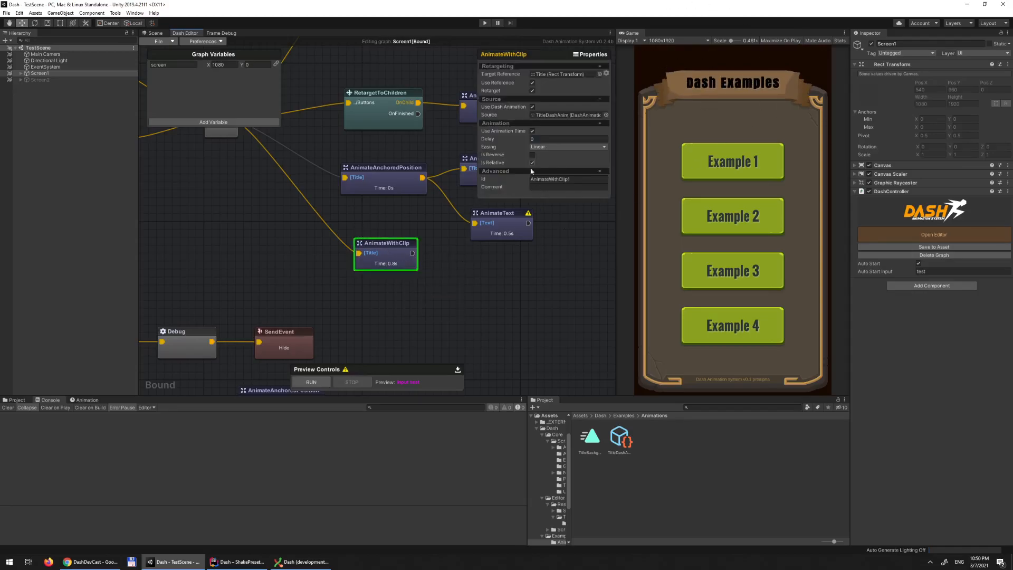
right_click(401, 255)
left_click(432, 296)
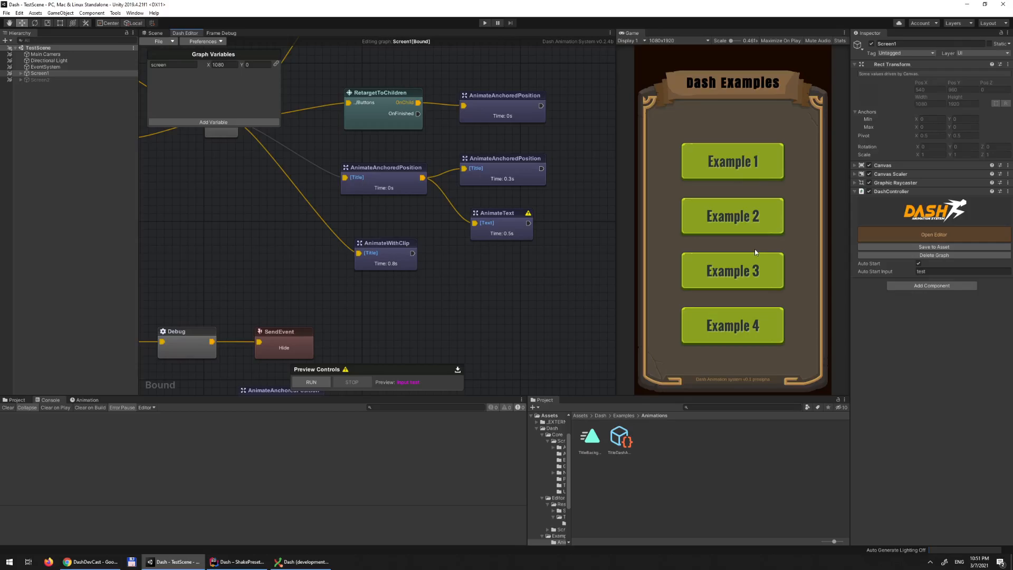
Step: Disable Use Dash Animation on the AnimateWithClip node so it uses the TitleBackground clip directly
left_click(396, 260)
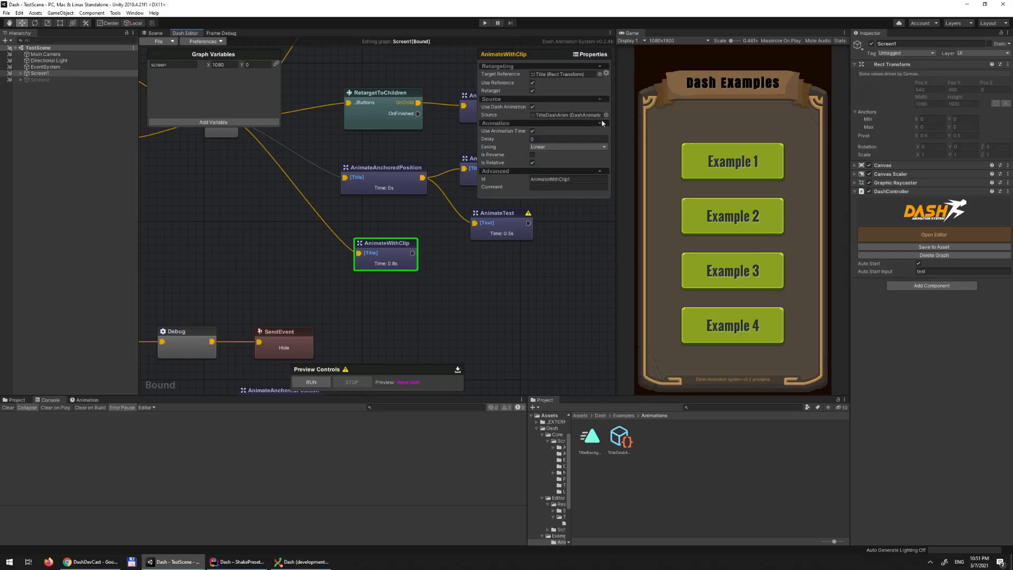
left_click(532, 107)
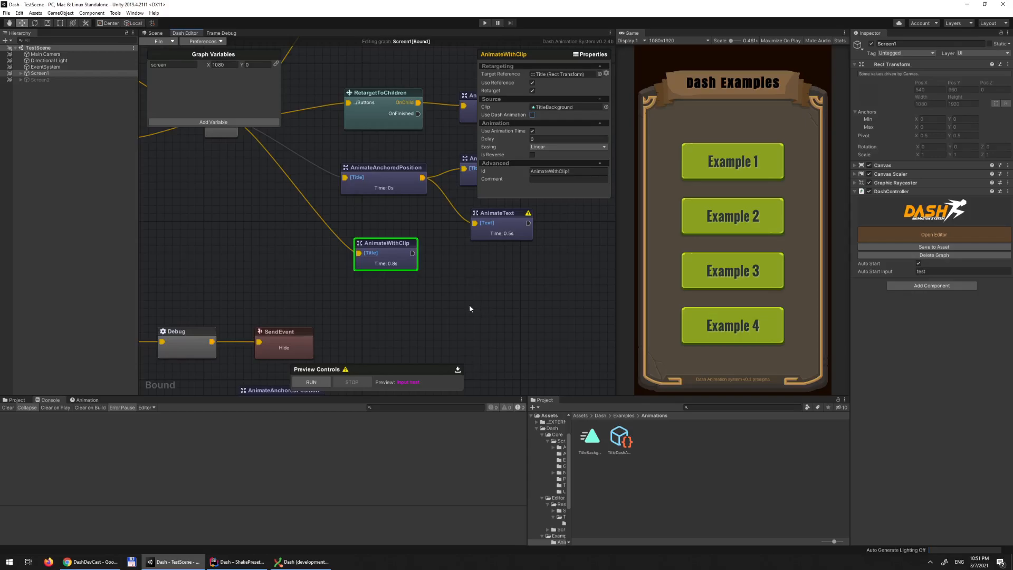
left_click(483, 299)
left_click(391, 244)
mouse_move(493, 281)
middle_mouse_down()
mouse_move(503, 333)
mouse_move(492, 296)
middle_mouse_up()
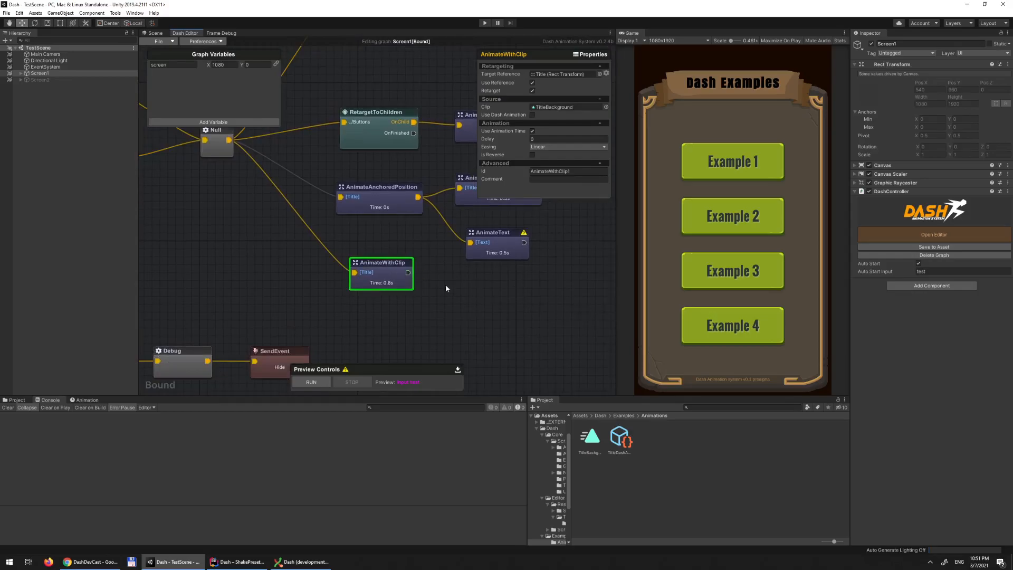
left_click(387, 169)
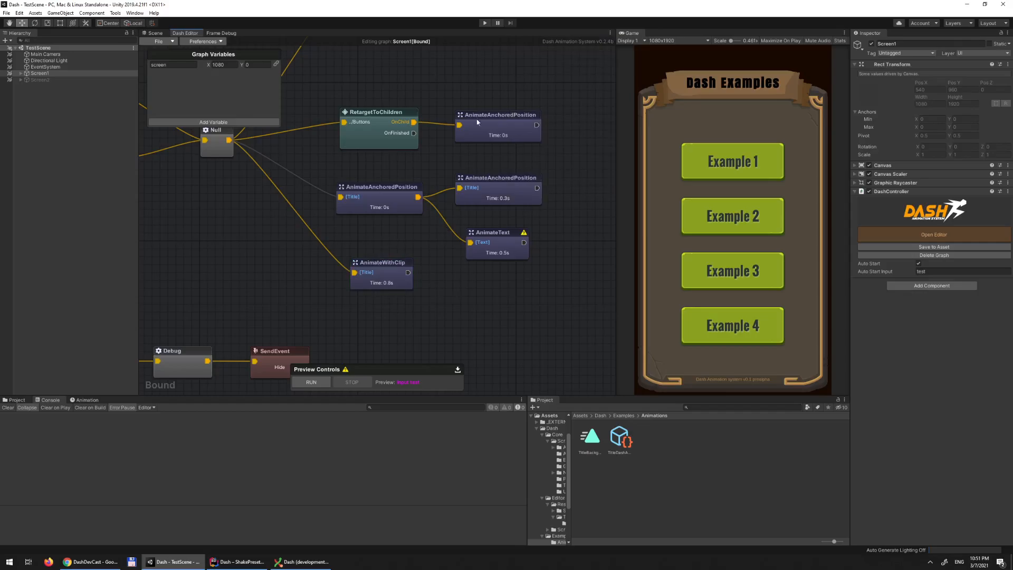
left_click(401, 276)
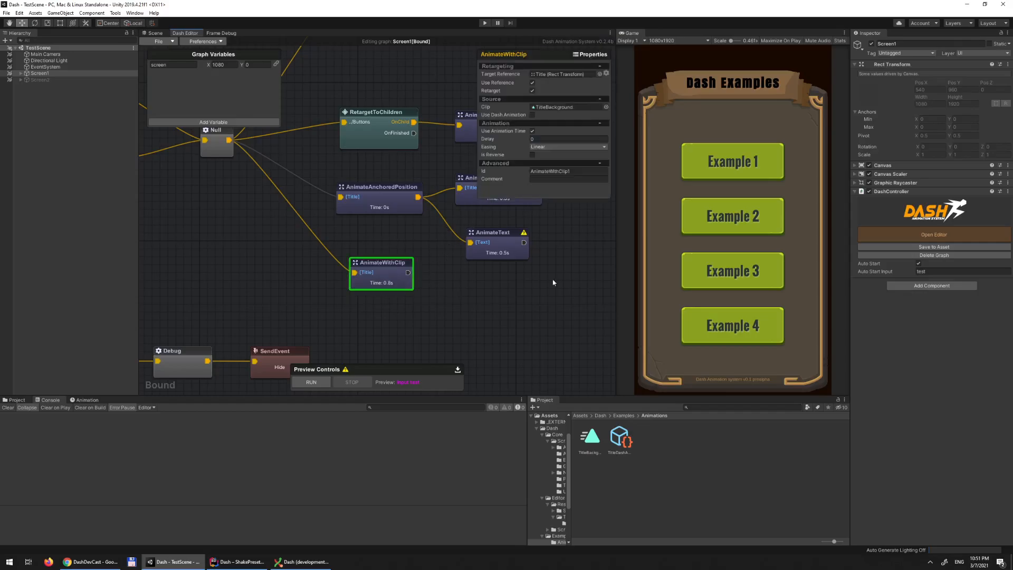
left_click(483, 306)
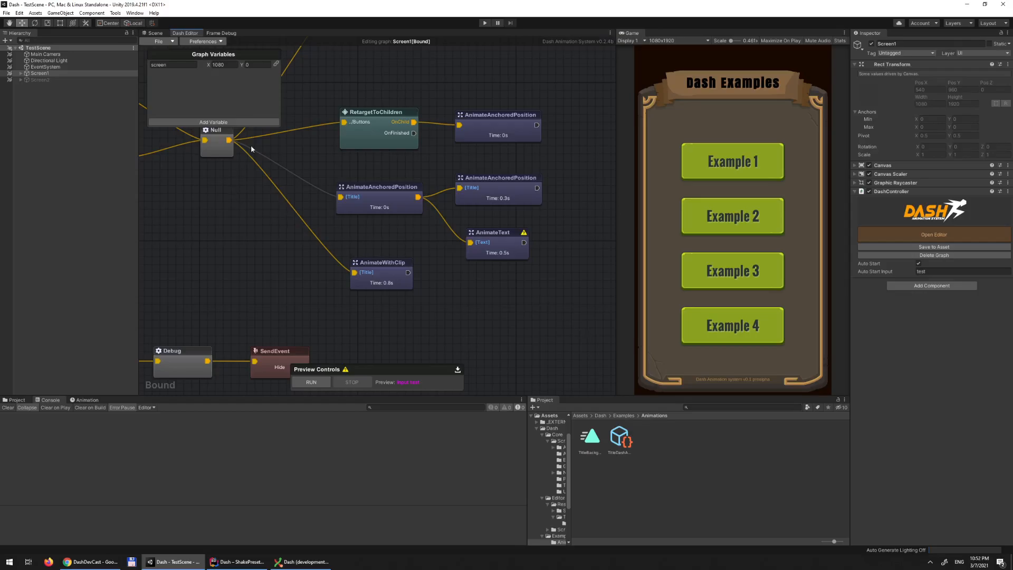
Step: Move the AnimateWithClip node slightly closer beneath the AnimateAnchoredPosition node that targets Title
left_click_drag(384, 287, 386, 306)
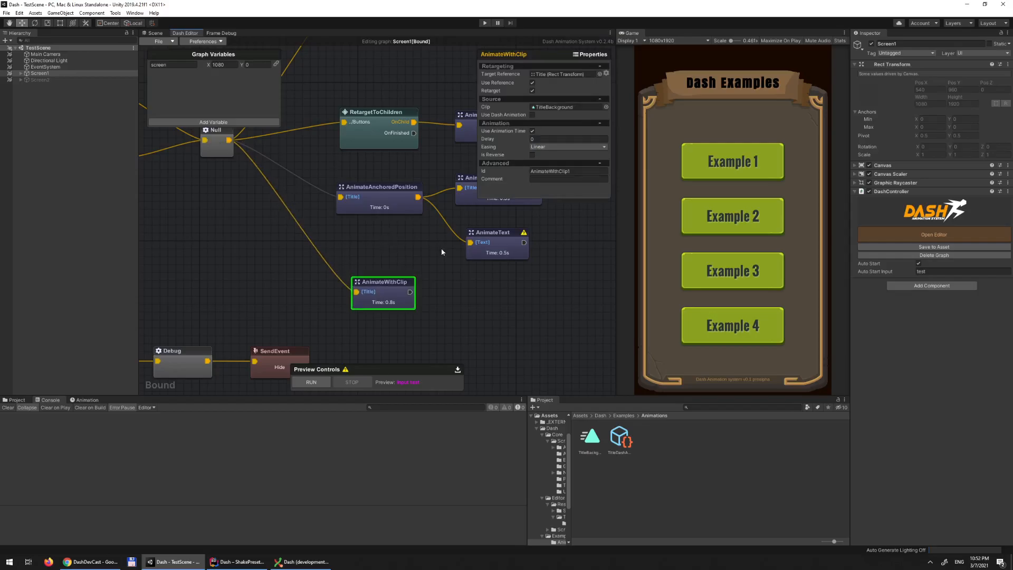
left_click_drag(390, 294, 387, 266)
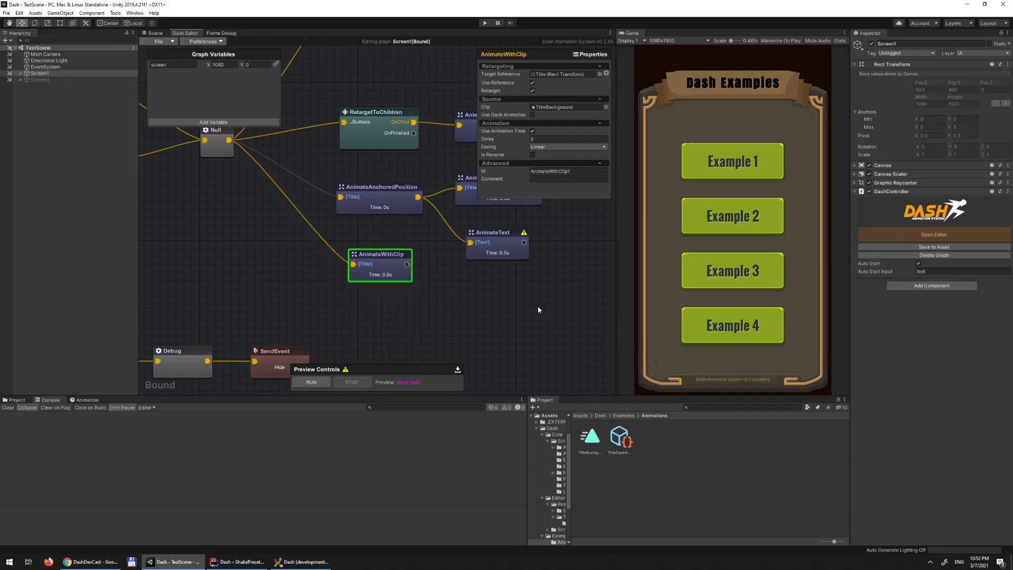
middle_click_drag(526, 298, 372, 358)
middle_click_drag(478, 287, 524, 234)
middle_click_drag(436, 301, 480, 280)
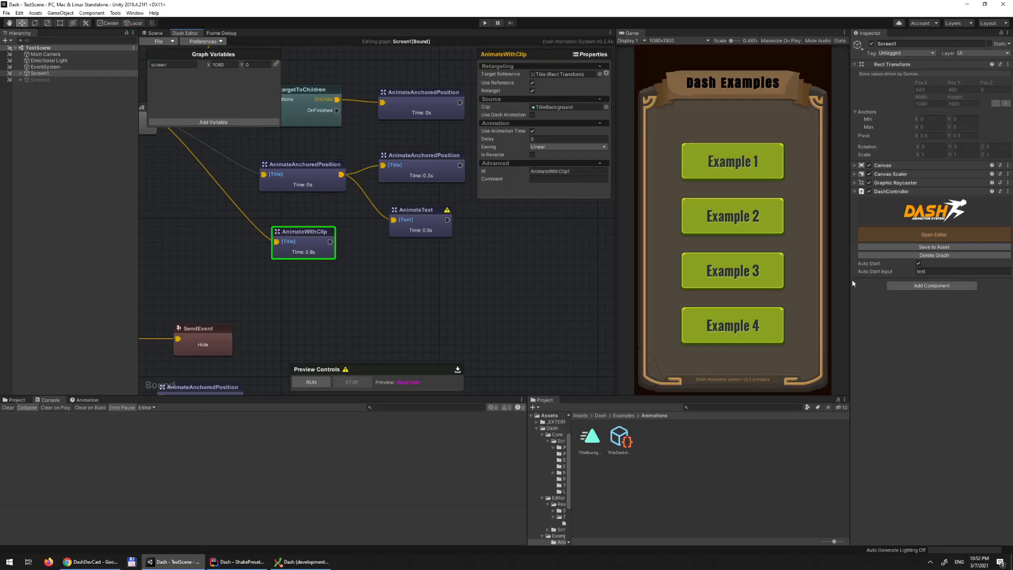
left_click(426, 286)
left_click(307, 243)
middle_click_drag(365, 232, 442, 284)
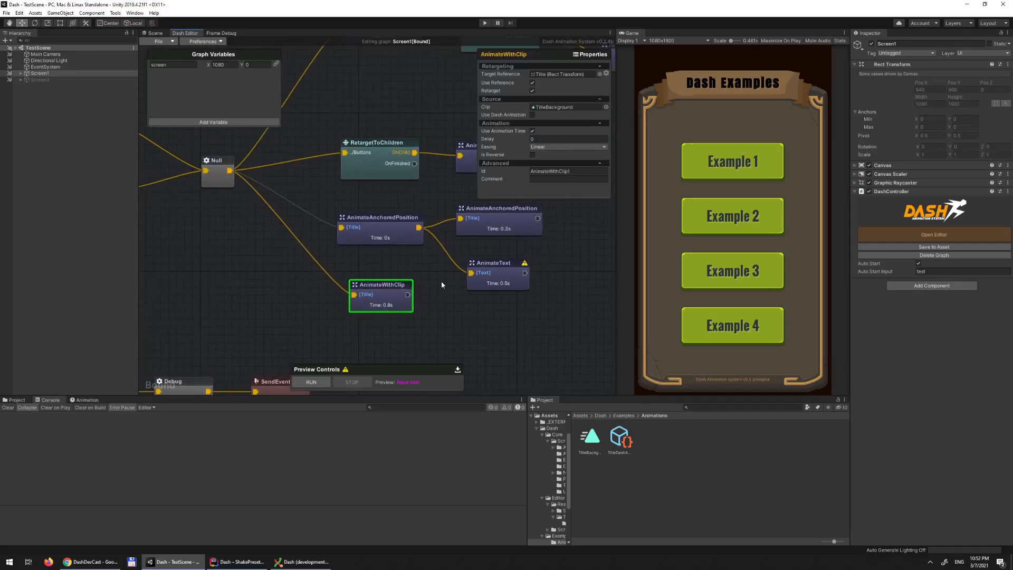
left_click(444, 304)
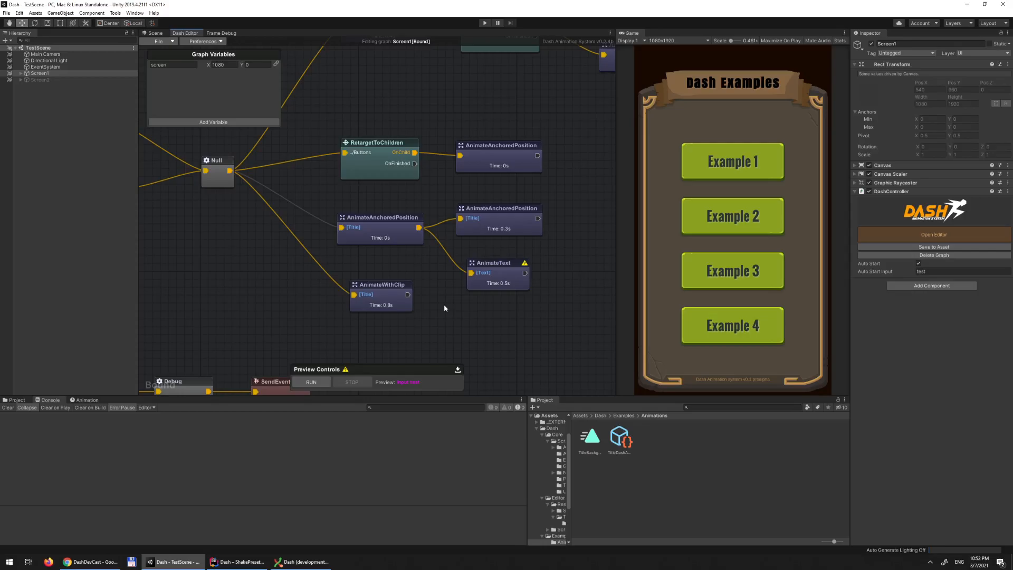
Step: Inspect the properties of the Title AnimateAnchoredPosition node and the RetargetToChildren node connected to the Null node
left_click(398, 228)
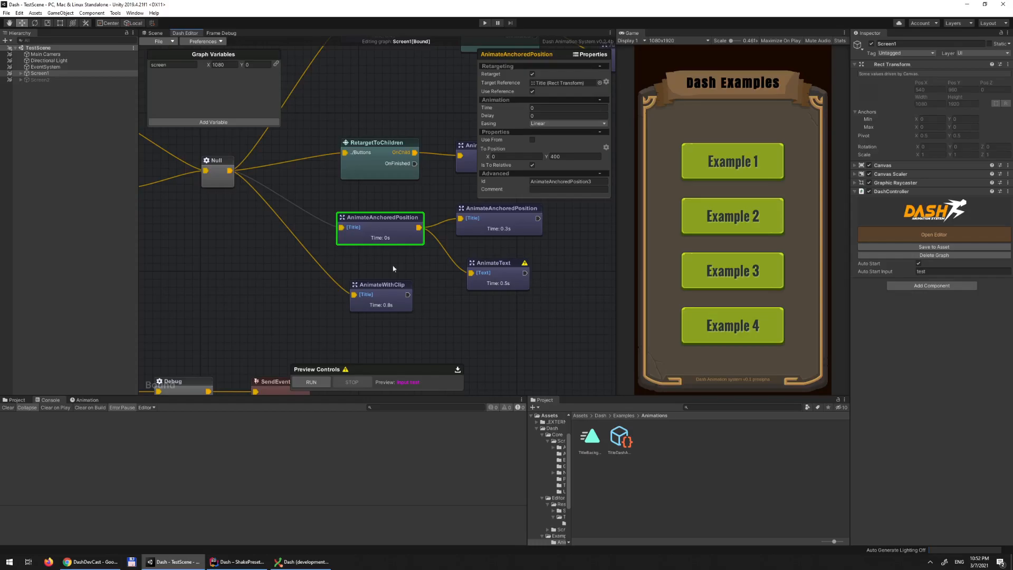
left_click(364, 163)
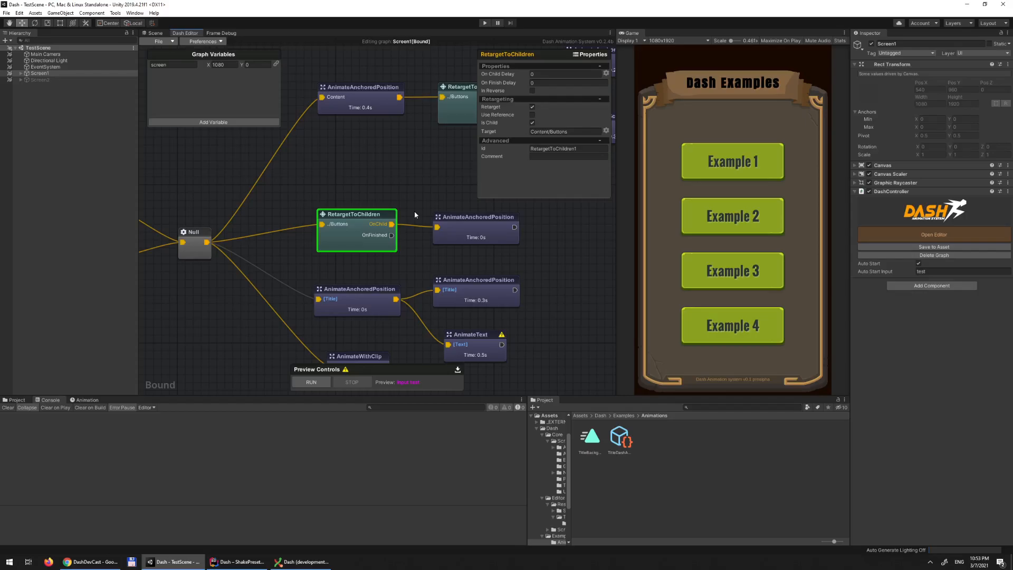
middle_click_drag(390, 184, 416, 206)
Step: Locate the Event Hide branch of the graph and examine its two AnimateAnchoredPosition nodes
scroll(398, 327, "down", 4)
middle_click_drag(414, 340, 437, 231)
scroll(437, 234, "up", 4)
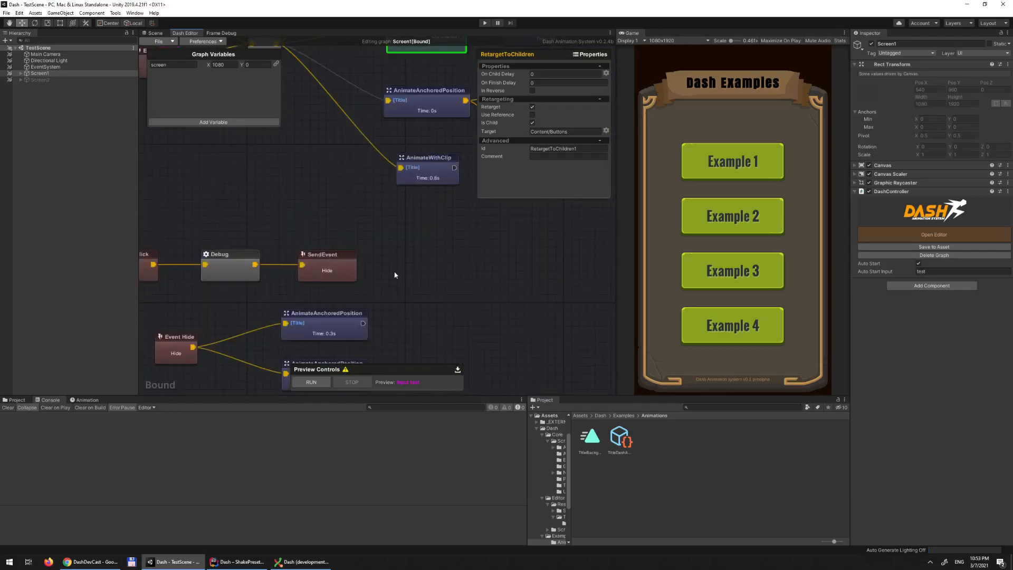
middle_click_drag(397, 274, 445, 236)
middle_click_drag(415, 274, 483, 250)
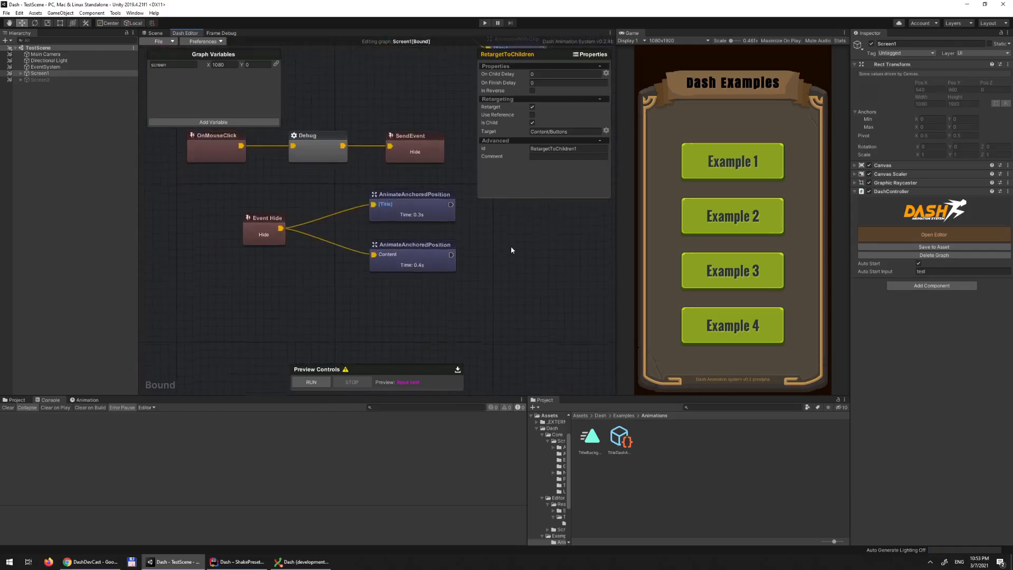
middle_click_drag(429, 218, 426, 258)
left_click(426, 256)
left_click(418, 302)
left_click(412, 245)
Step: Set the Event Hide node as the preview node and run the hide animation preview
left_click(260, 270)
right_click(250, 269)
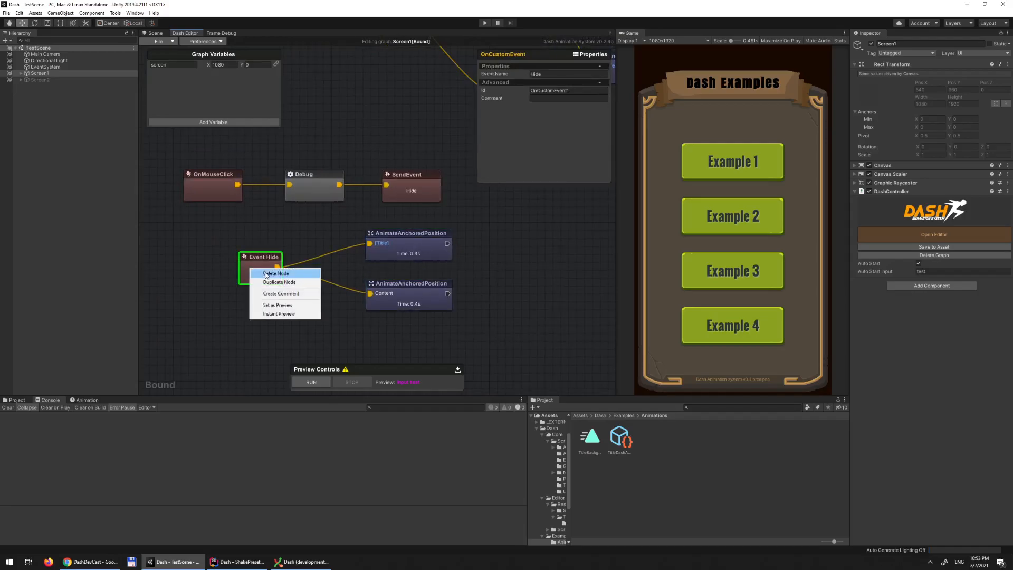
left_click(283, 314)
left_click(307, 382)
left_click(306, 383)
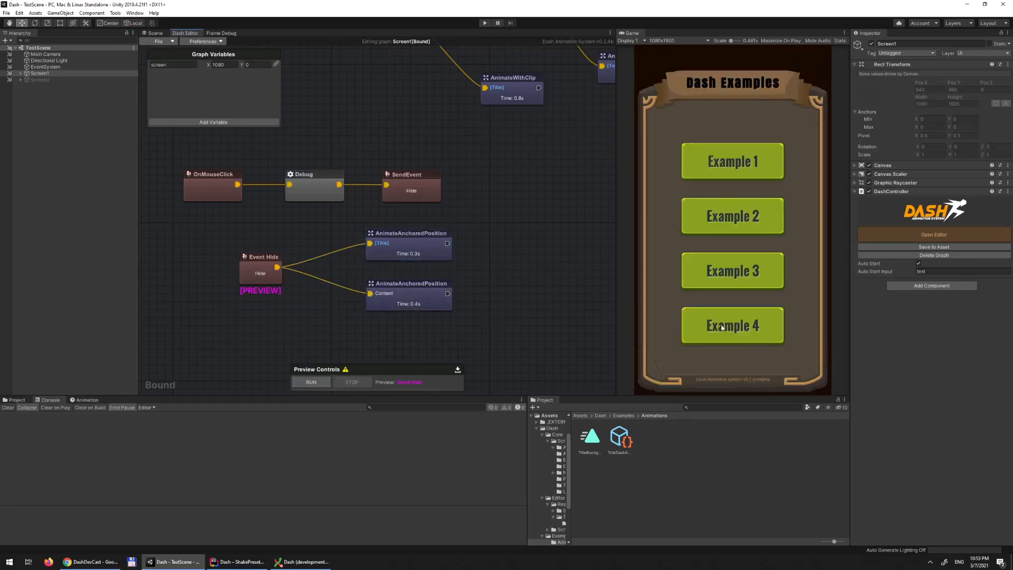
Step: Compare the time, easing and target position settings of the Title and Content animations triggered by Event Hide
middle_click_drag(537, 341, 529, 260)
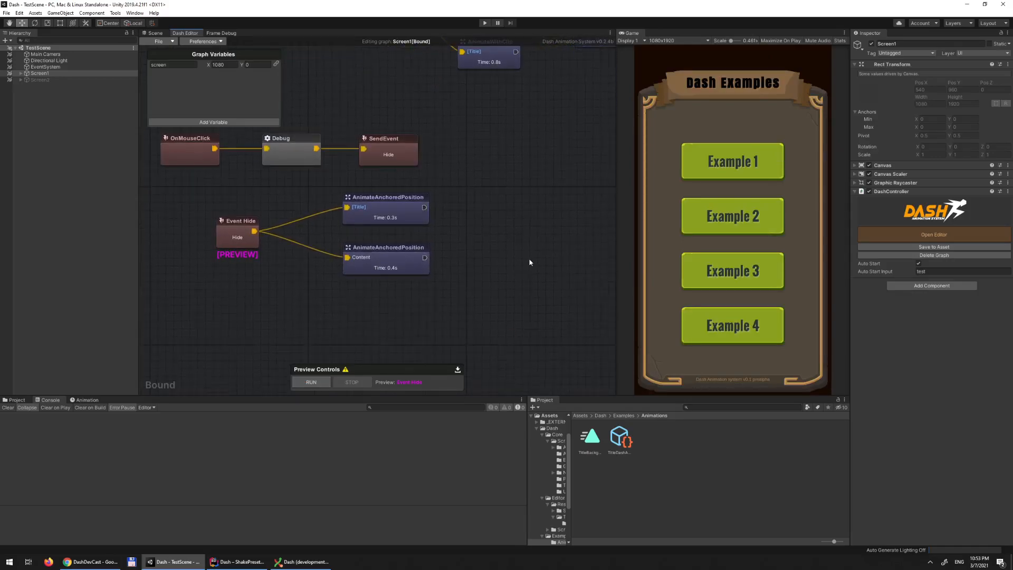
left_click(406, 221)
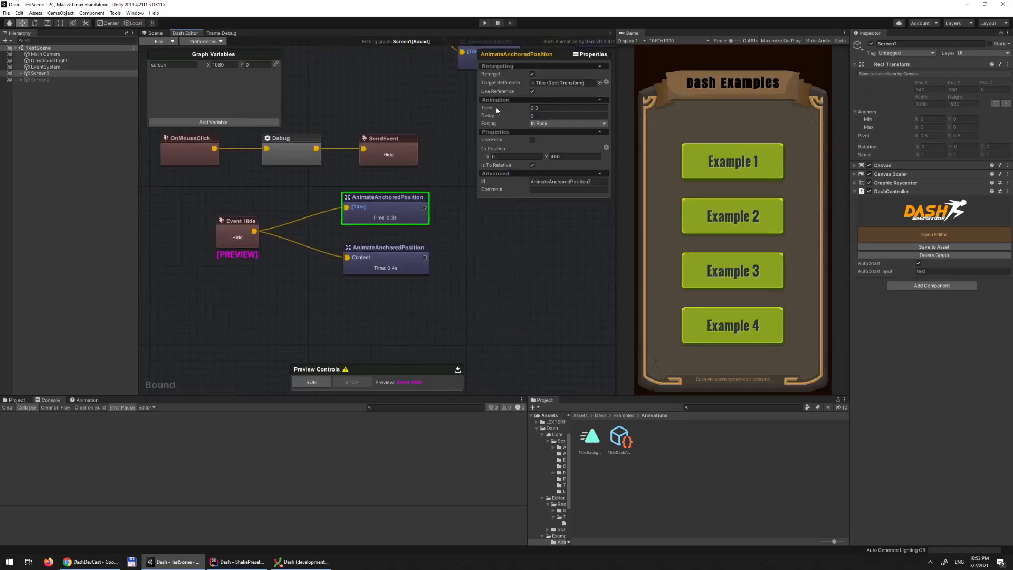
left_click(539, 109)
left_click_drag(540, 108, 517, 113)
left_click(395, 258)
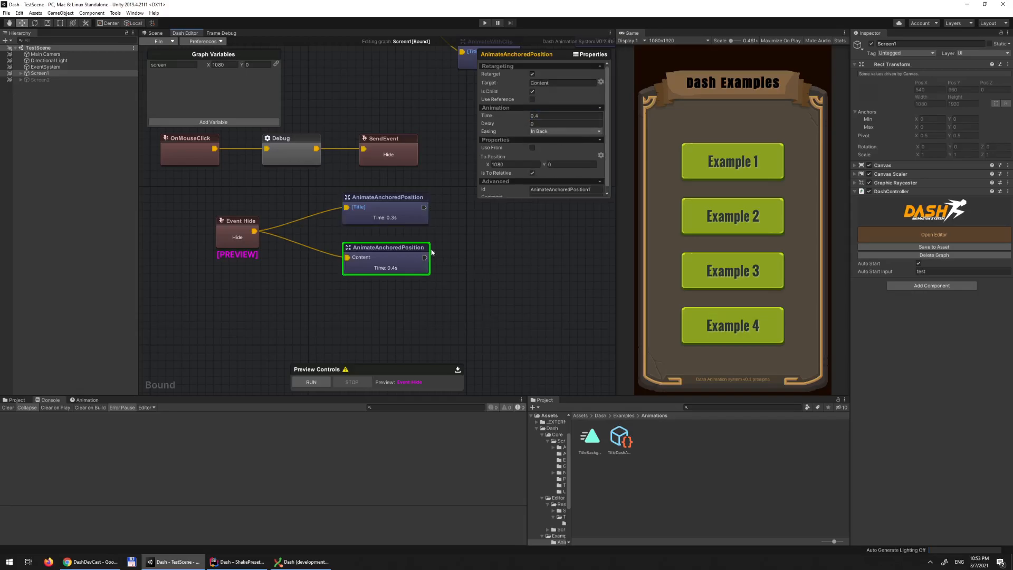
left_click(395, 215)
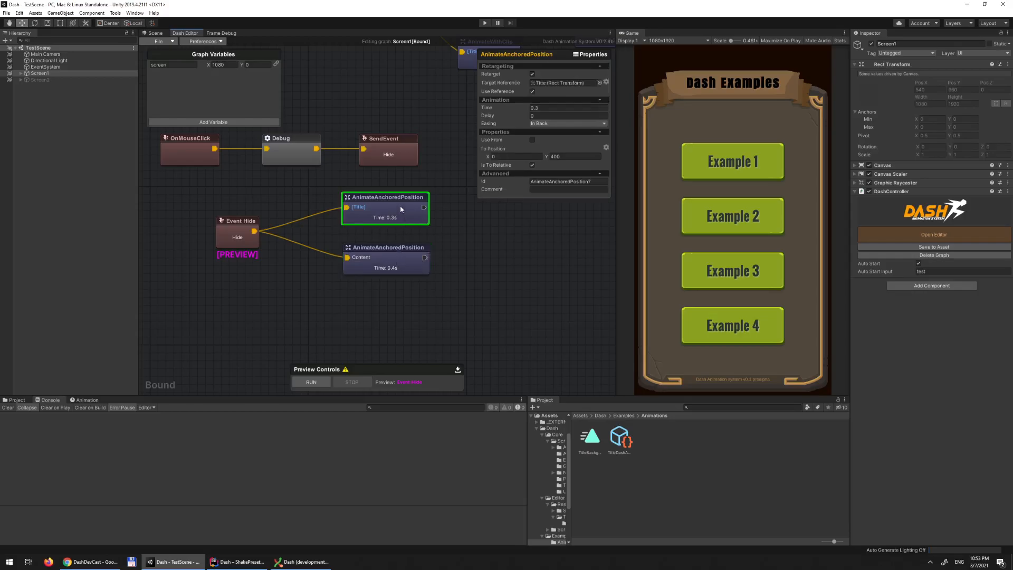
left_click(403, 262)
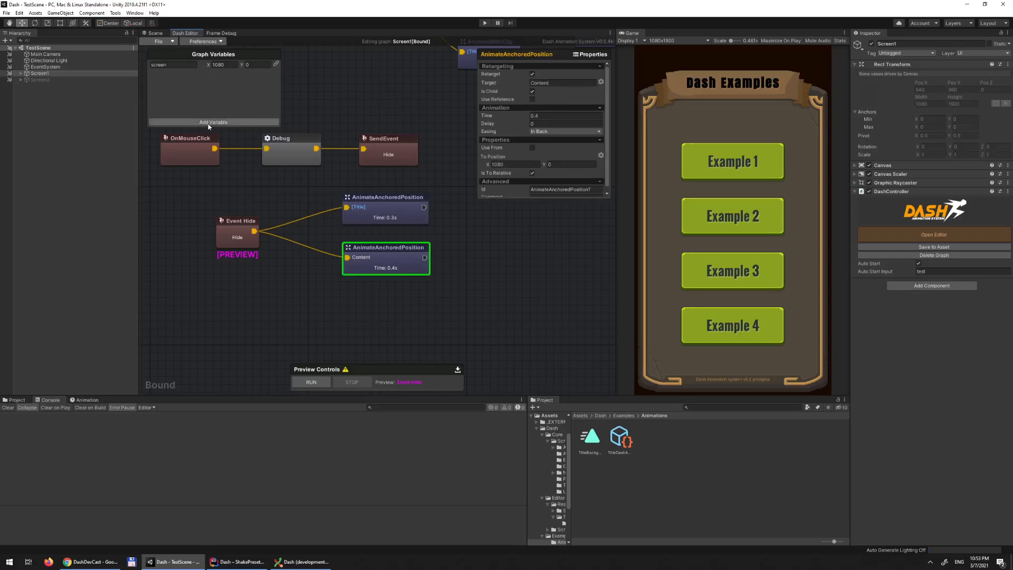
Step: Inspect the Title and Content AnimateAnchoredPosition nodes under Event Hide, focusing on the Title node's Time and Delay properties
left_click(383, 206)
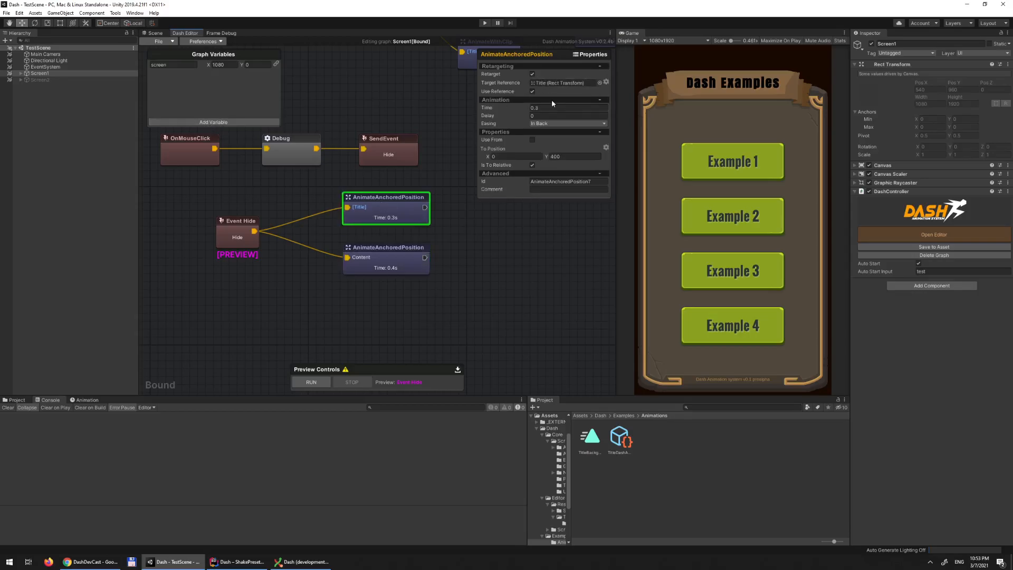
left_click_drag(403, 261, 410, 265)
left_click(391, 218)
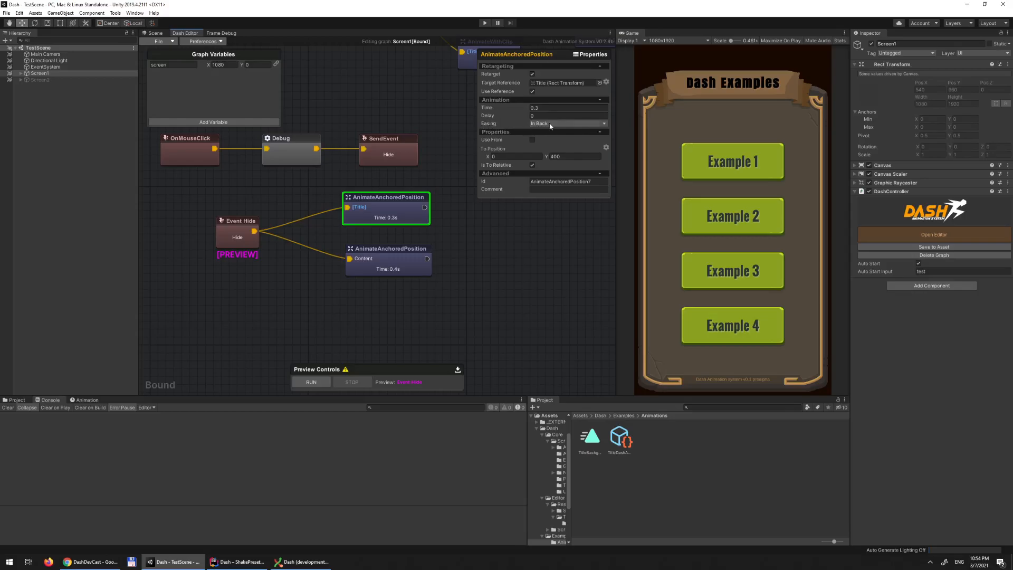
right_click(490, 119)
left_click(492, 109)
right_click(487, 110)
left_click(504, 115)
left_click(385, 270)
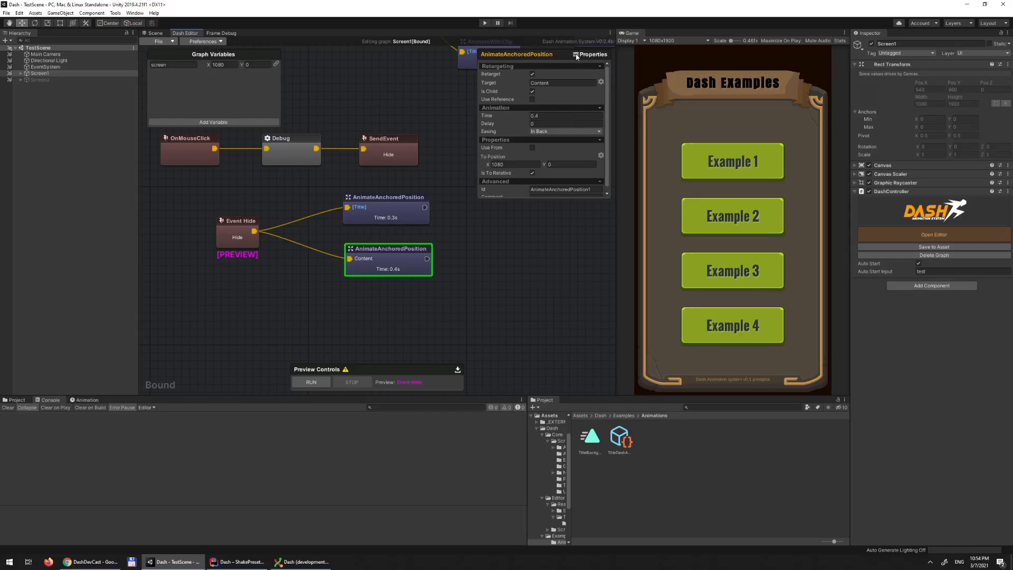
Step: Review the Content hide node's properties down to its Id, along with those of the Title hide node
mouse_move(503, 235)
middle_mouse_down()
mouse_move(489, 260)
mouse_move(505, 249)
middle_mouse_up()
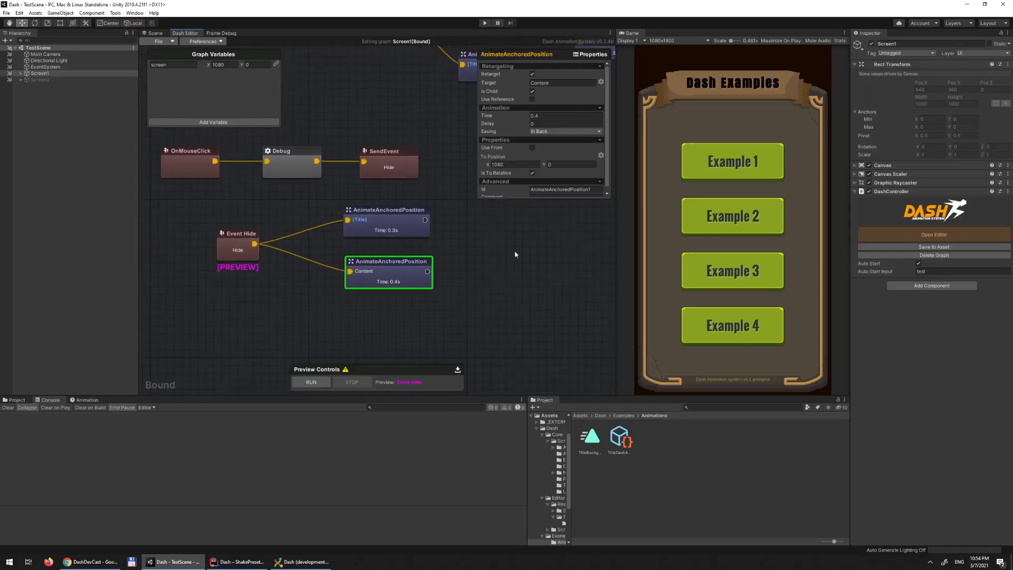
scroll(578, 160, "down", 1)
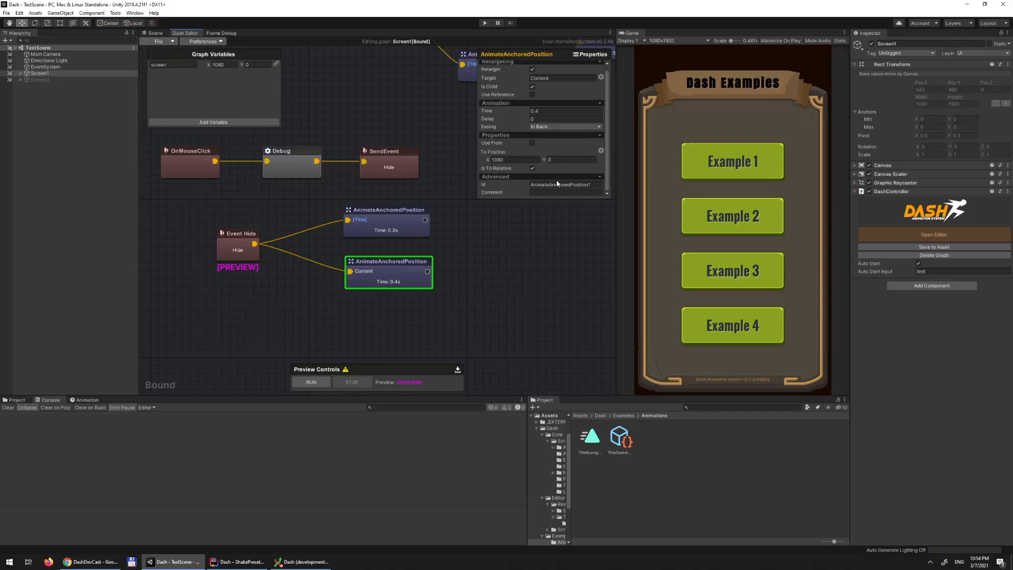
left_click(389, 224)
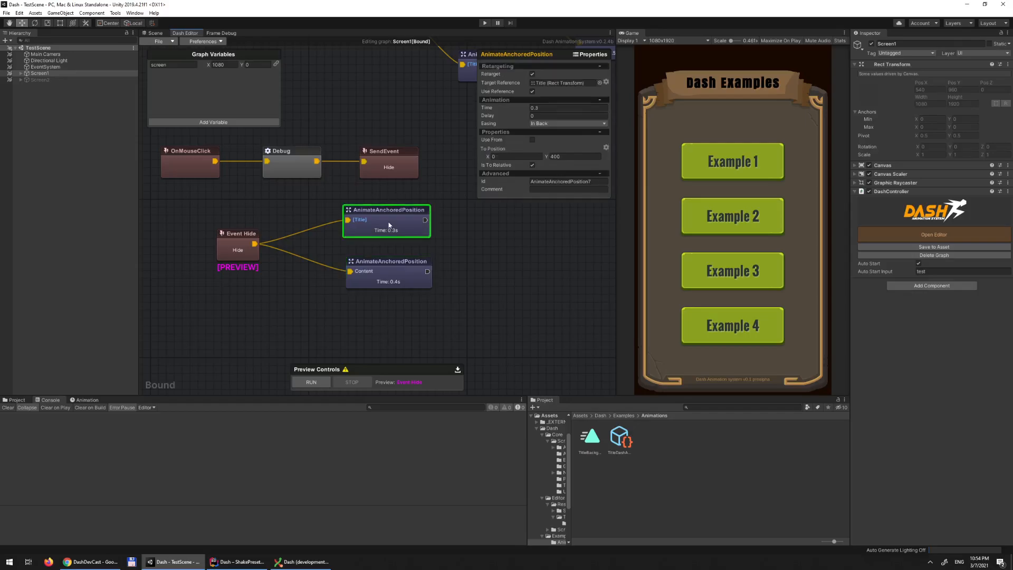
scroll(489, 259, "down", 4)
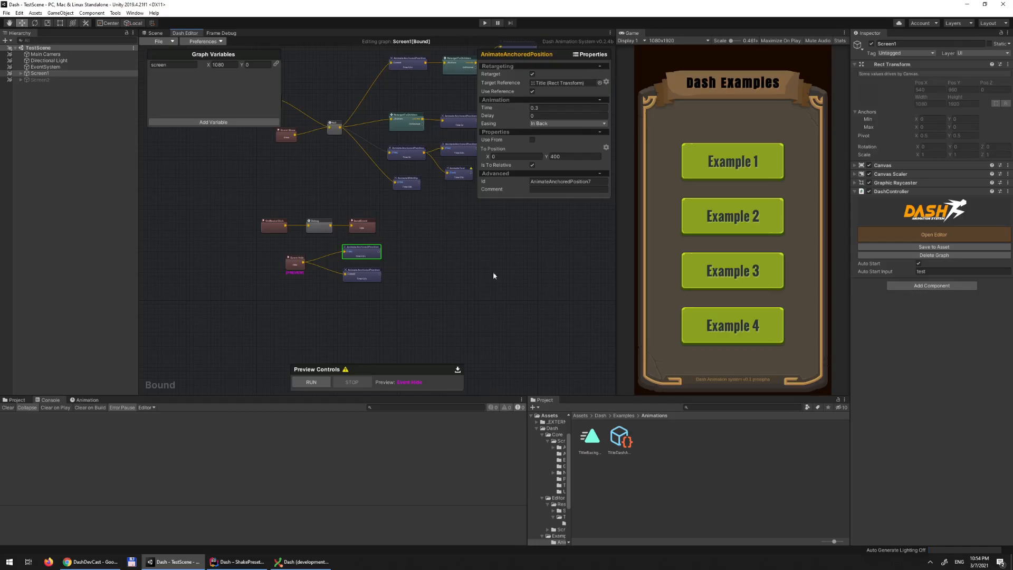
scroll(482, 281, "up", 2)
middle_click_drag(485, 251, 447, 234)
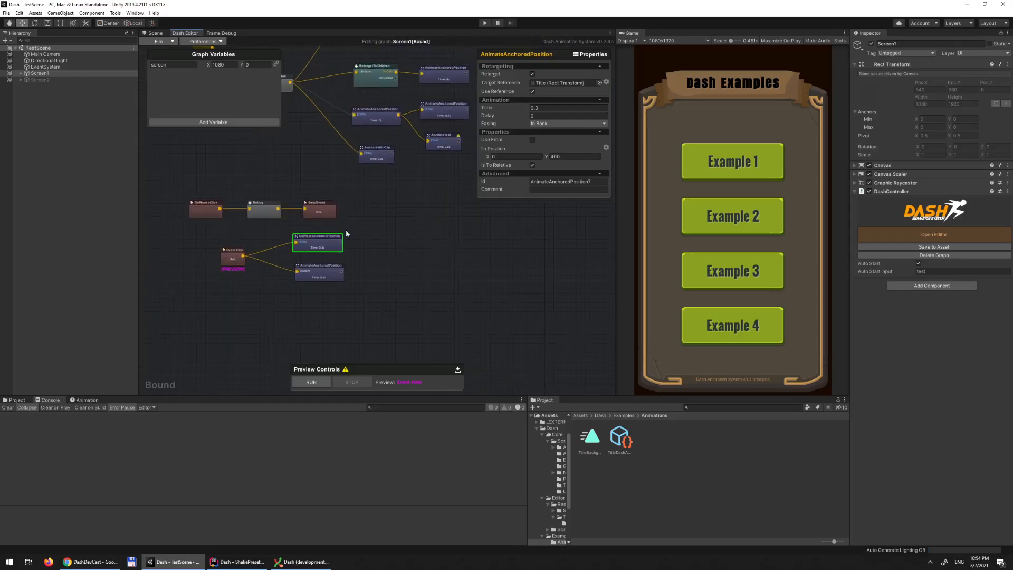
left_click(316, 274)
Step: Locate the Content AnimateAnchoredPosition node in the Event Show branch and inspect its from and to position settings
middle_click_drag(425, 269, 404, 380)
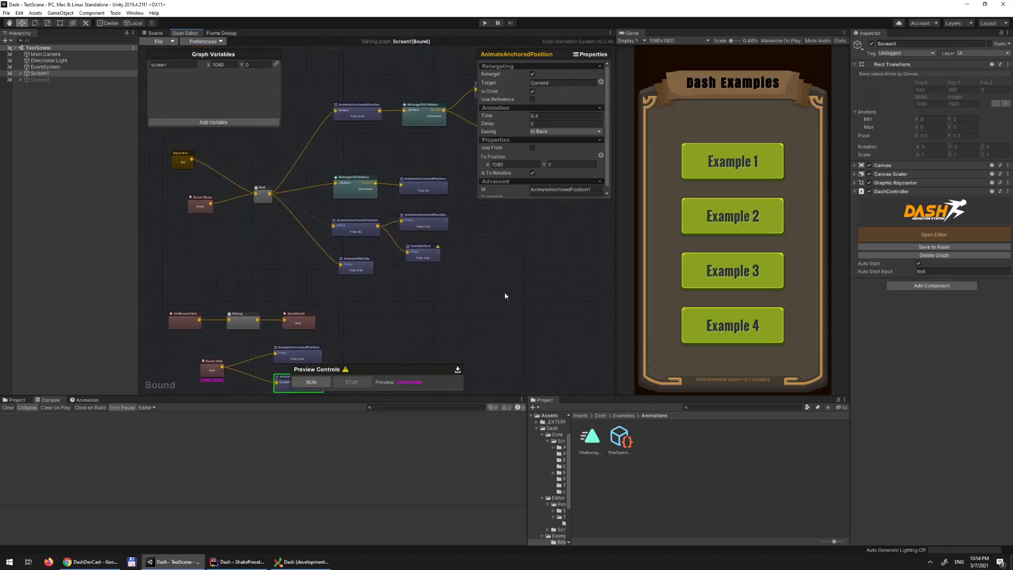
middle_click_drag(559, 264, 514, 320)
left_click(404, 193)
middle_click_drag(480, 267, 488, 246)
left_click(432, 217)
left_click(304, 178)
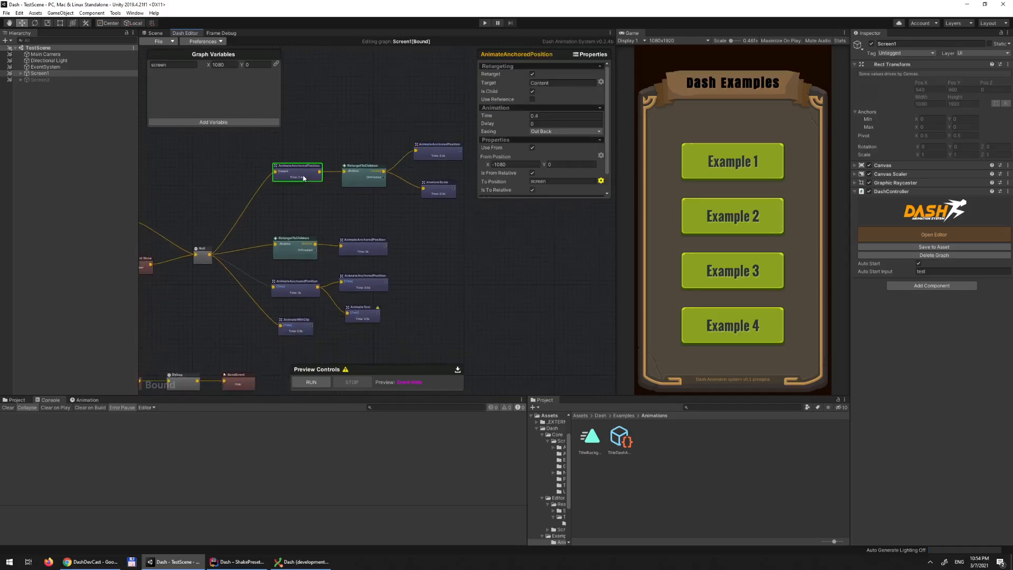
mouse_move(481, 300)
middle_mouse_down()
mouse_move(492, 259)
mouse_move(503, 276)
middle_mouse_up()
middle_click_drag(292, 353, 332, 288)
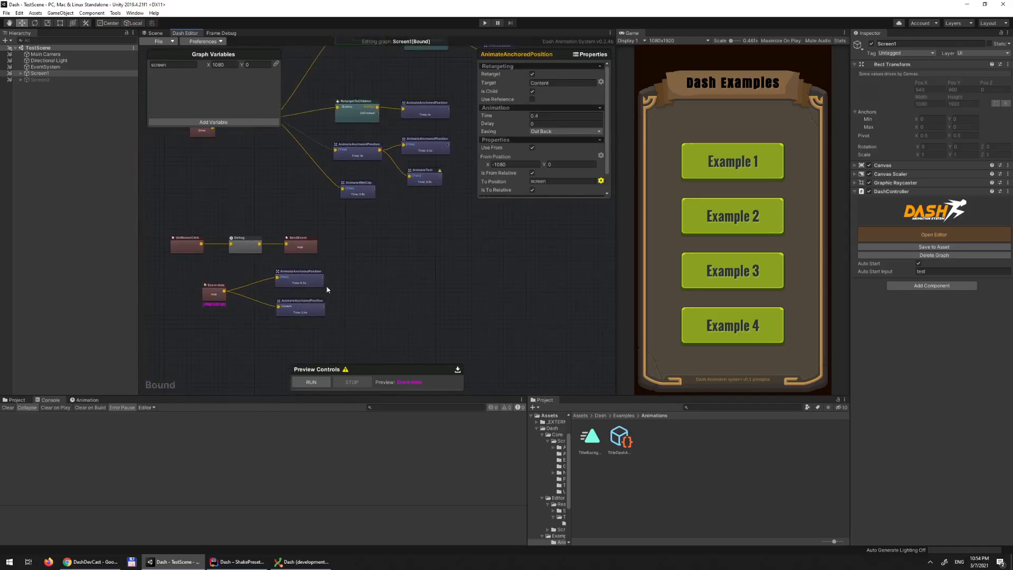
Step: Compare the Content animation in the Event Hide branch with the Content animation in the Event Show branch
left_click(299, 312)
middle_click_drag(415, 305, 485, 237)
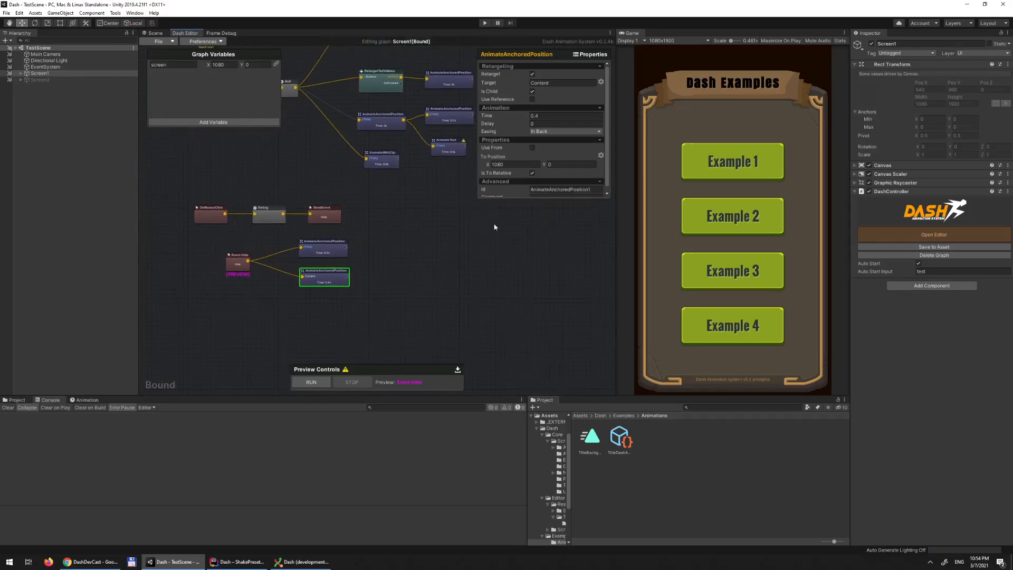
left_click(322, 249)
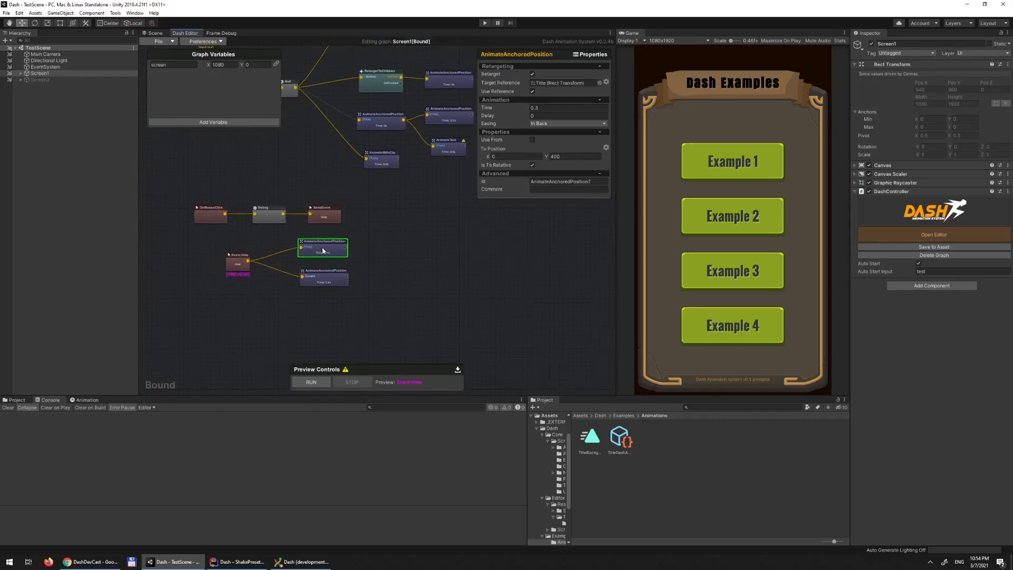
left_click(334, 276)
middle_click_drag(385, 57, 398, 165)
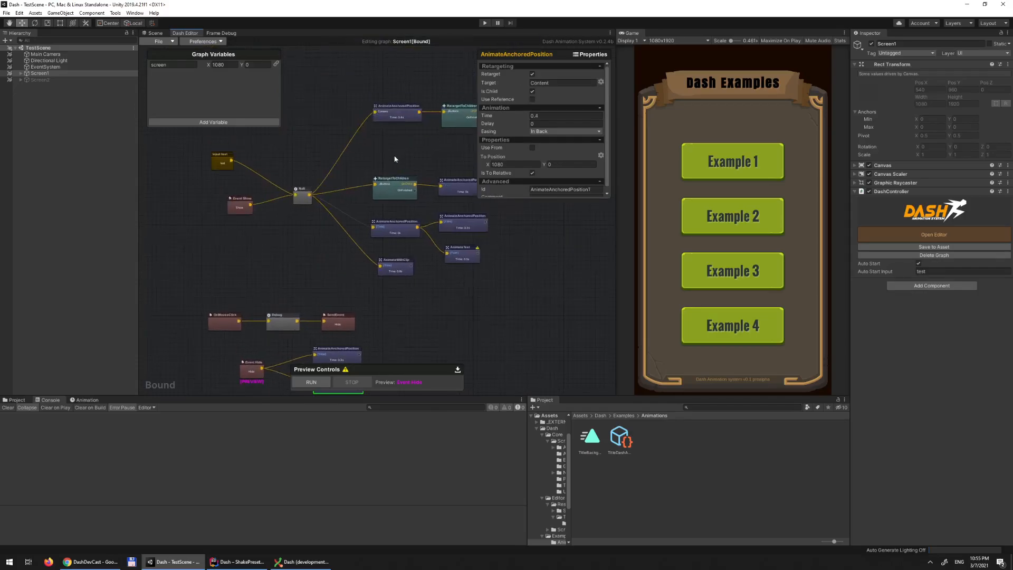
left_click(398, 116)
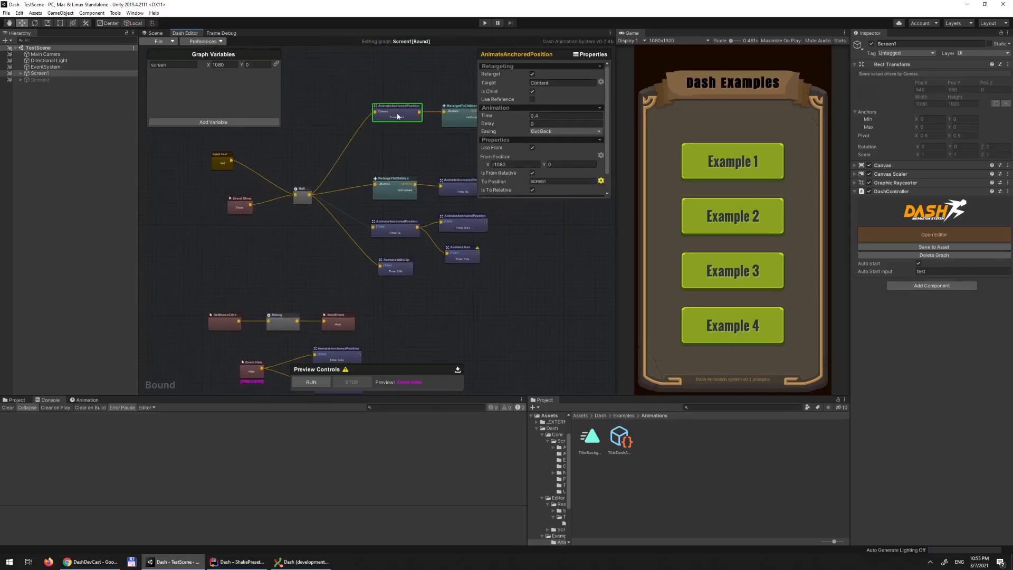
middle_click_drag(426, 328, 439, 258)
left_click(353, 314)
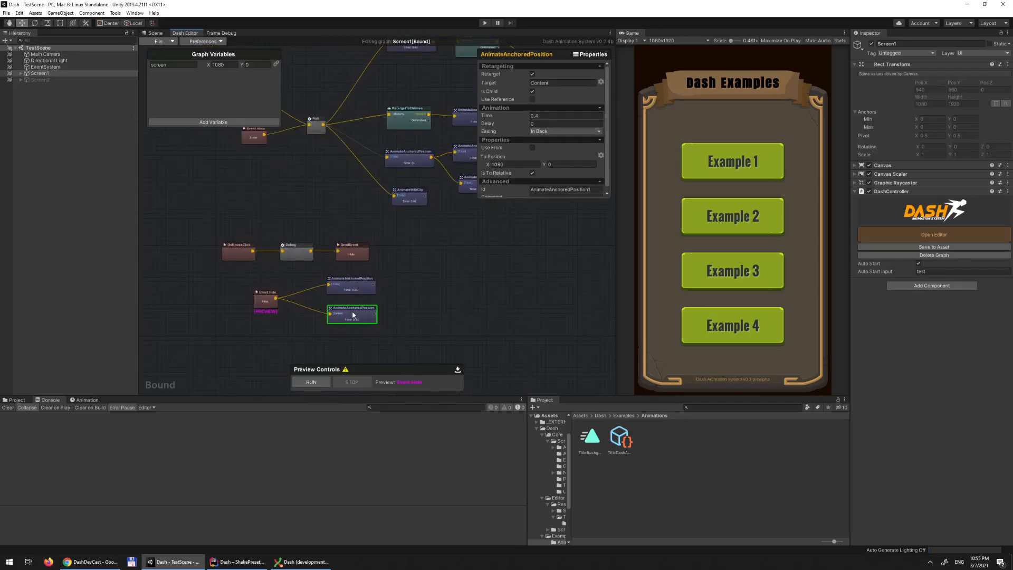
middle_click_drag(397, 84, 384, 220)
left_click(416, 182)
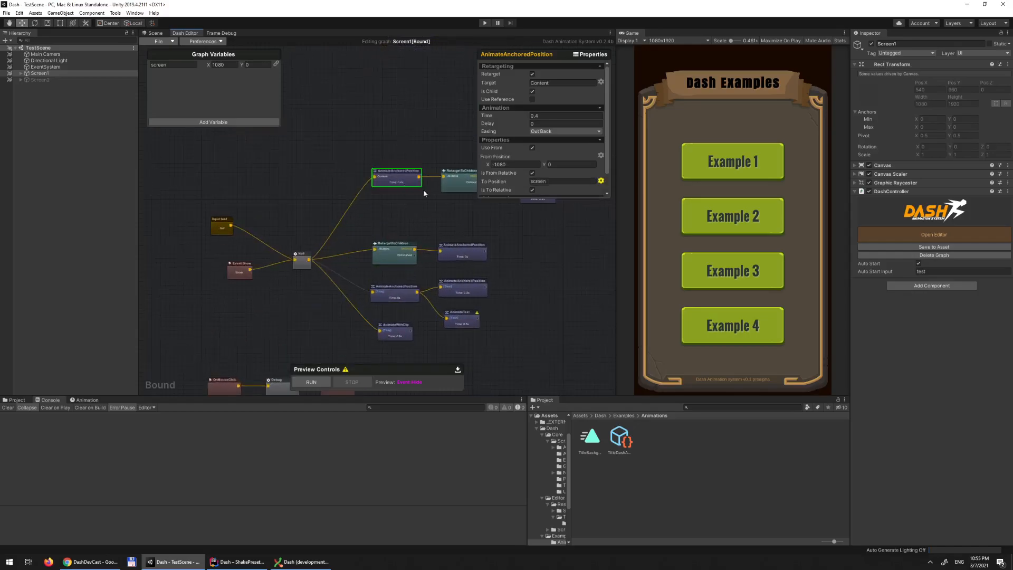
middle_click_drag(504, 284, 513, 213)
scroll(501, 271, "up", 1)
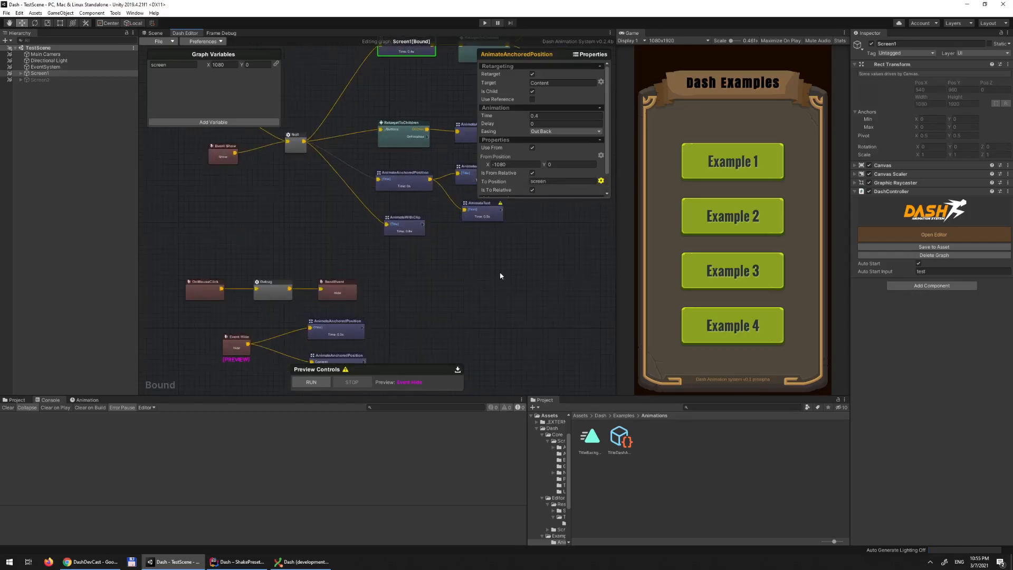
scroll(497, 280, "down", 4)
mouse_move(486, 290)
middle_mouse_down()
mouse_move(491, 226)
mouse_move(482, 292)
middle_mouse_up()
scroll(487, 233, "up", 4)
scroll(486, 232, "up", 1)
scroll(489, 283, "up", 1)
scroll(519, 167, "down", 1)
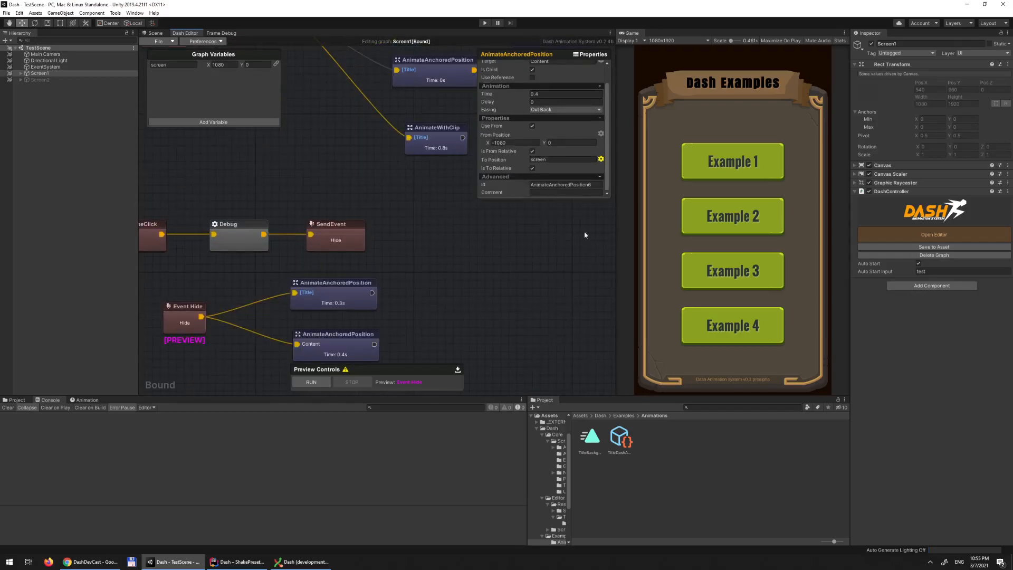
scroll(481, 285, "down", 4)
scroll(450, 267, "up", 4)
middle_click_drag(330, 169, 306, 199)
scroll(344, 274, "down", 2)
scroll(330, 182, "up", 2)
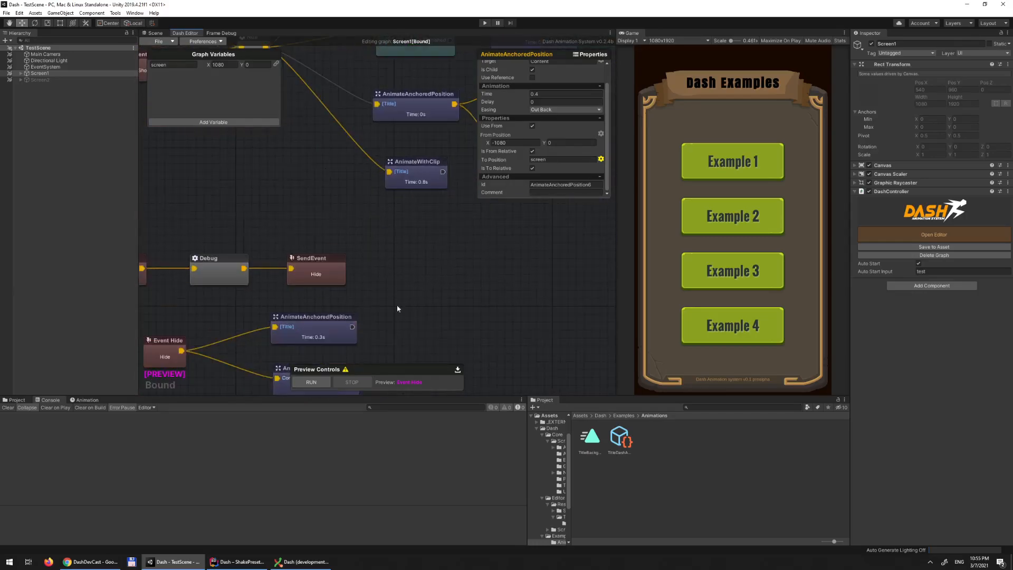
middle_click_drag(395, 301, 432, 277)
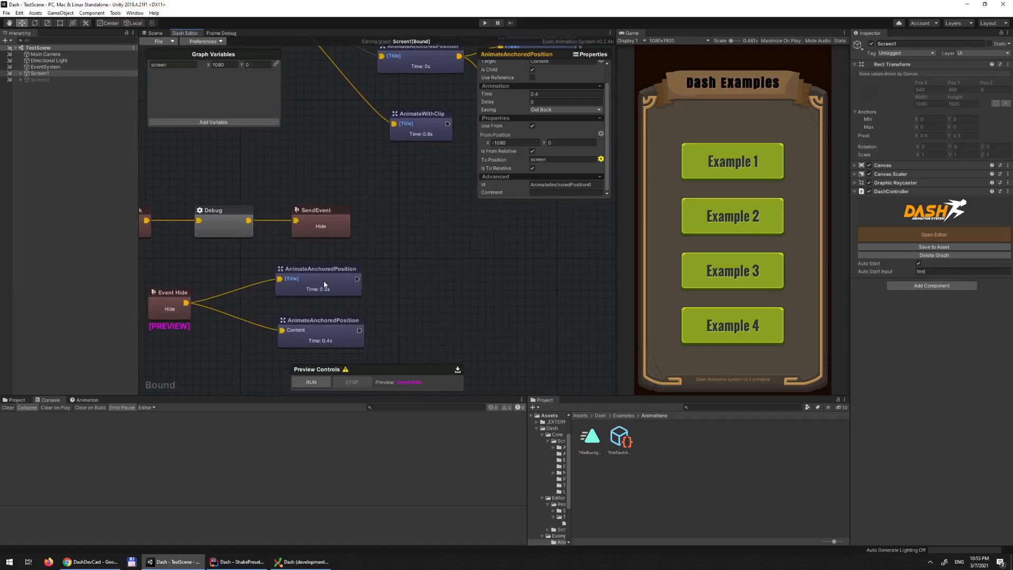
left_click_drag(324, 284, 330, 282)
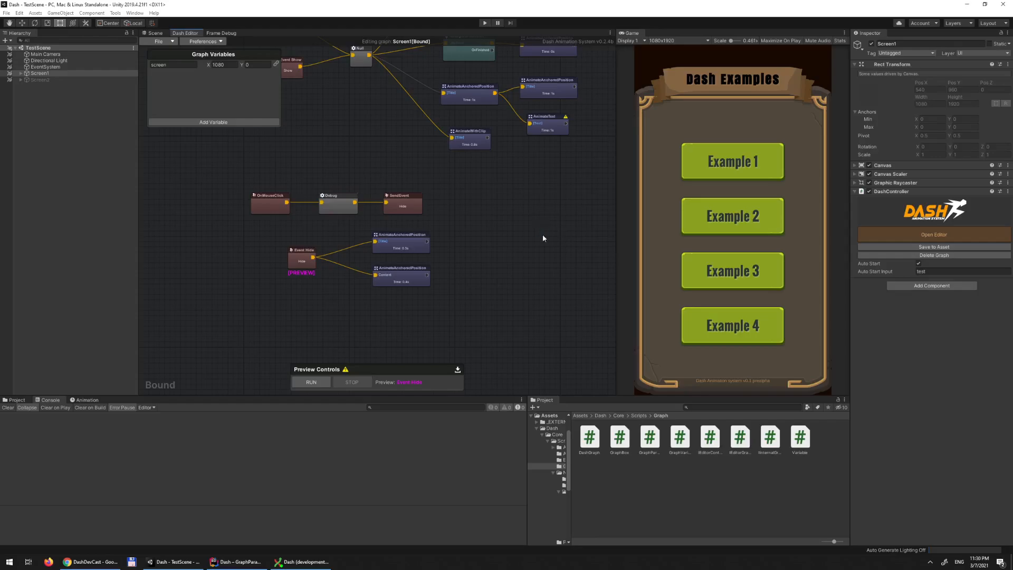
Step: Inspect the Title hide animation's properties and run the Event Hide preview
middle_click_drag(541, 231, 563, 288)
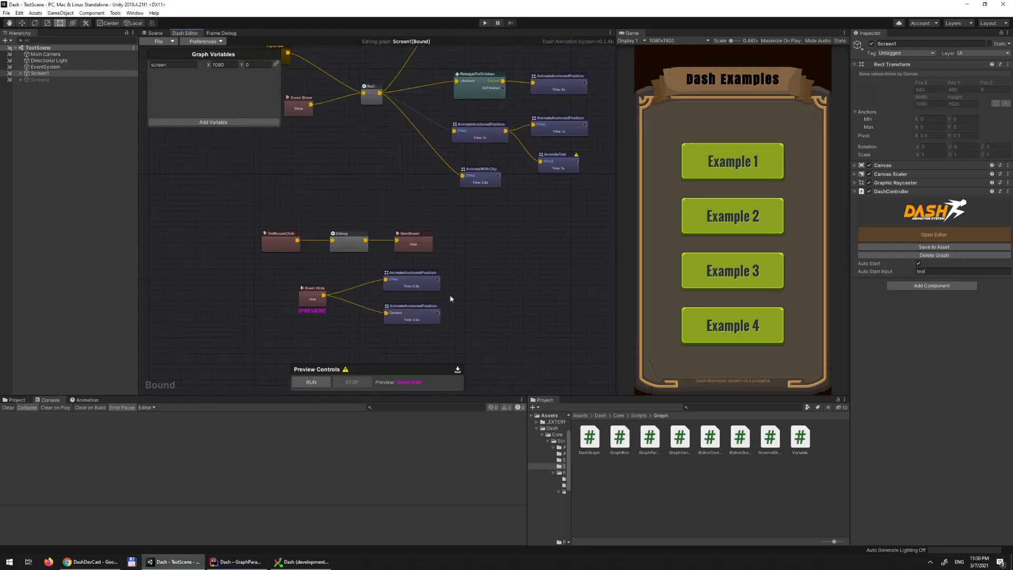
left_click(422, 278)
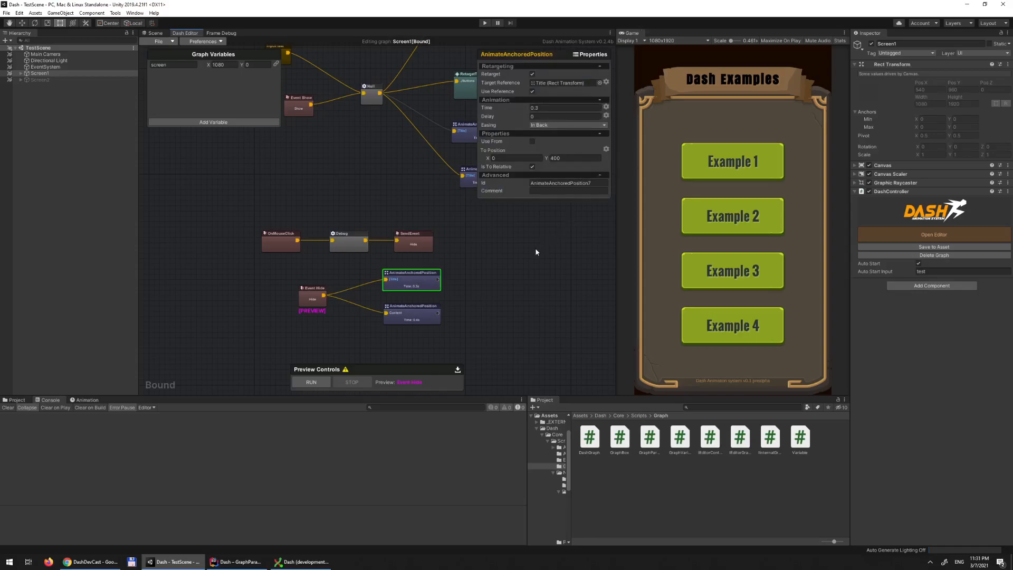
left_click(526, 259)
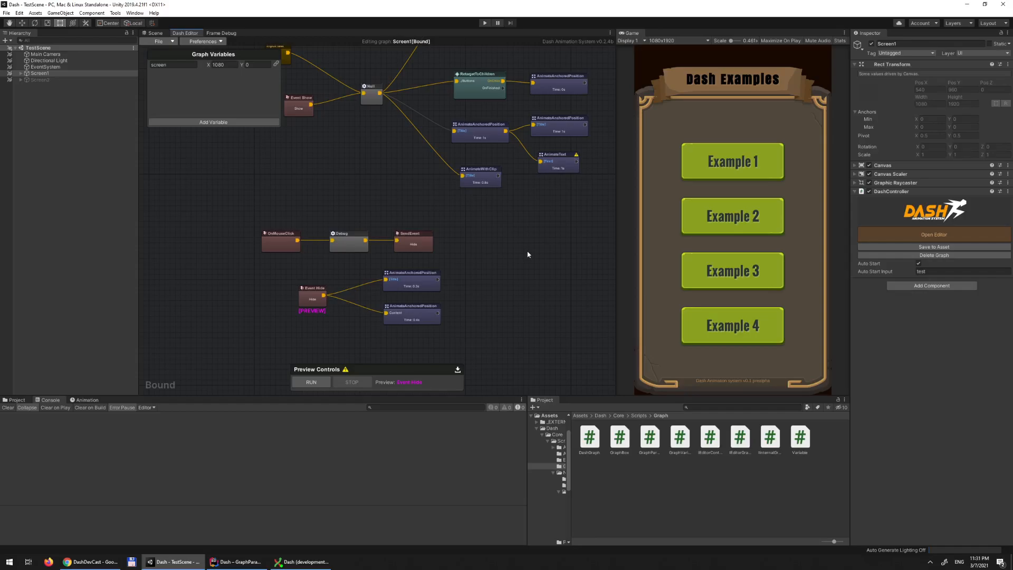
middle_click_drag(502, 249, 499, 240)
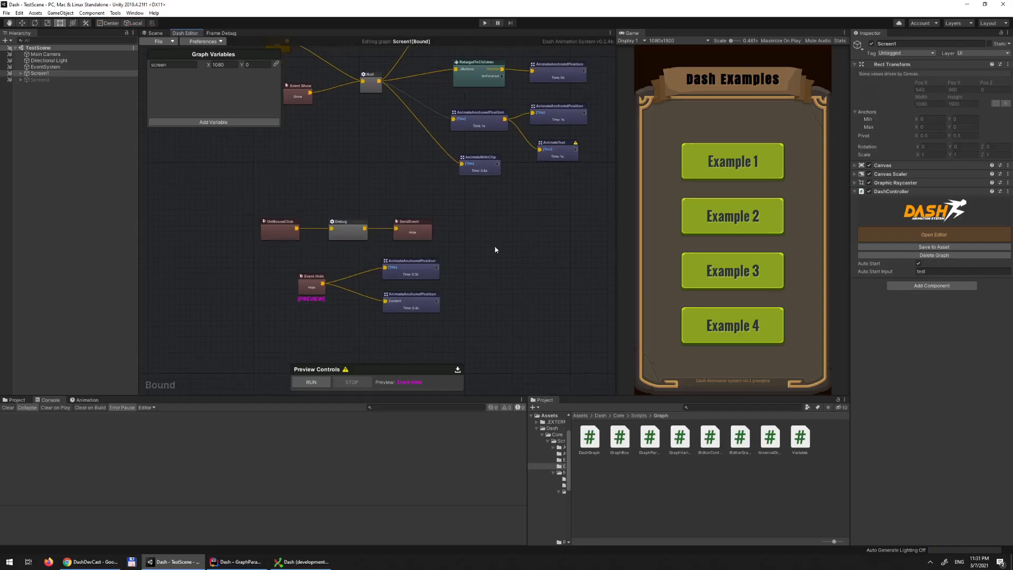
left_click(313, 382)
left_click(414, 268)
left_click(312, 382)
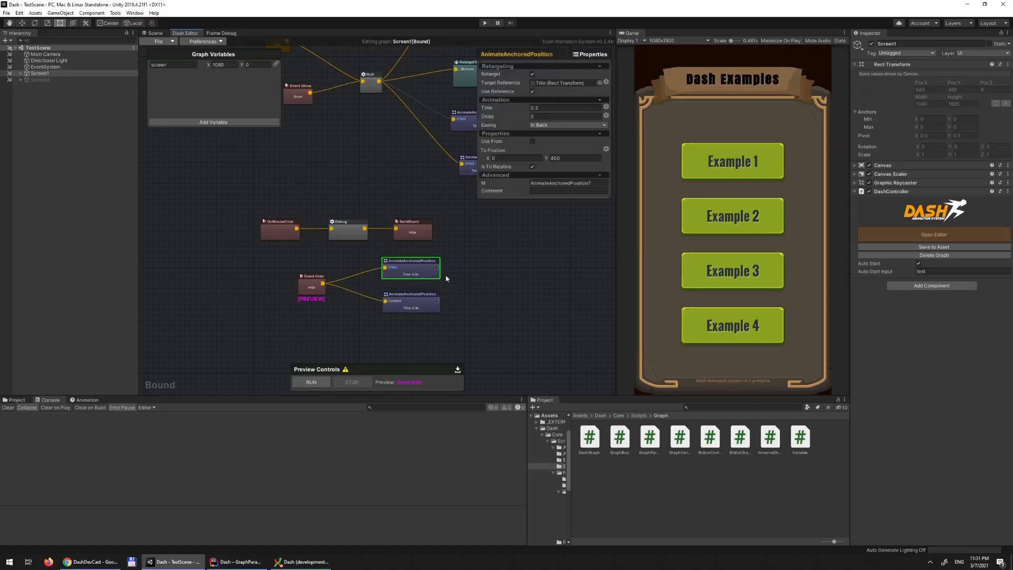
Step: Compare the Time and To Position values of the Title and Content hide animations
left_click(415, 308)
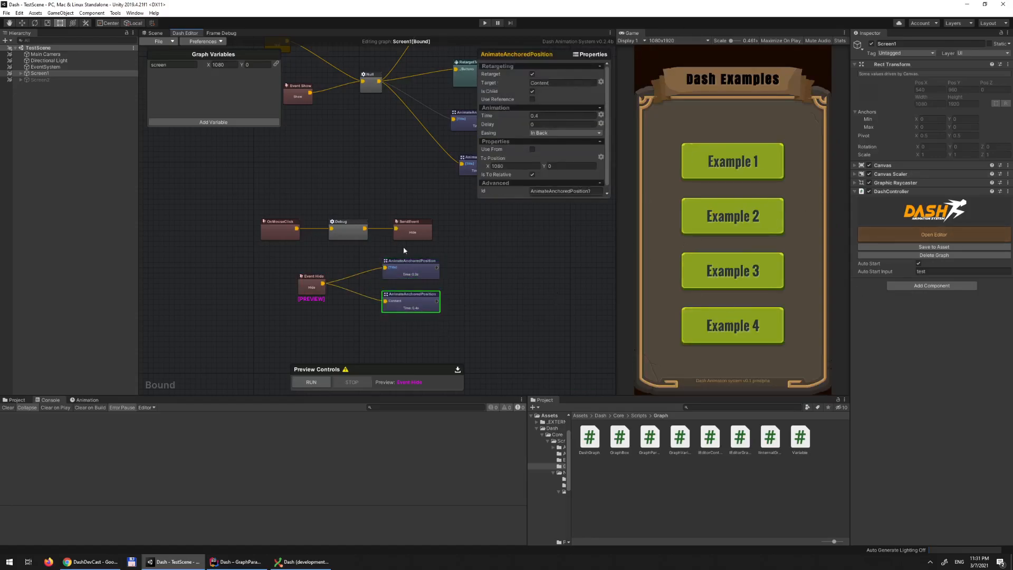
left_click(408, 271)
left_click(425, 305)
left_click(410, 272)
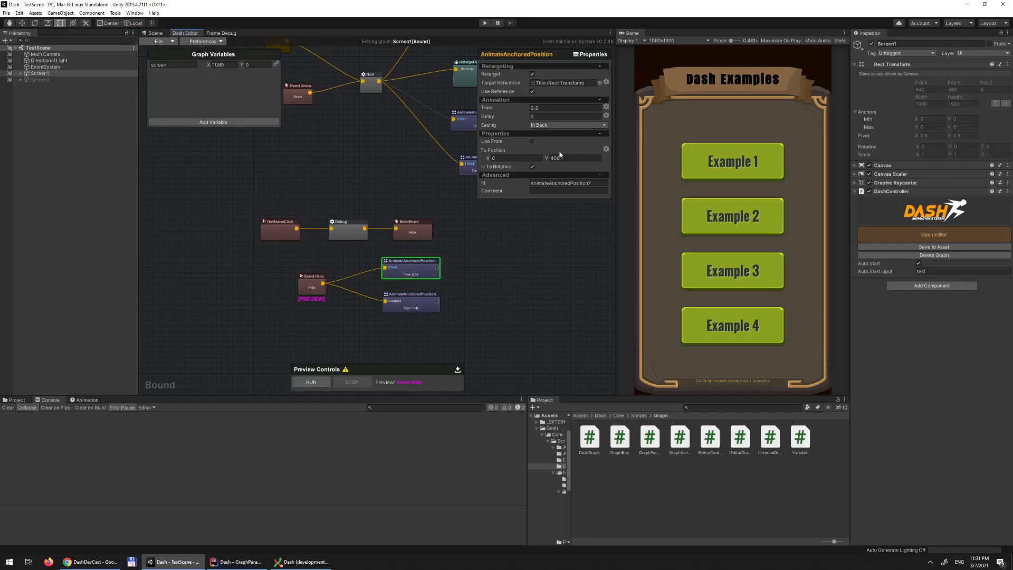
left_click(417, 301)
left_click(422, 273)
left_click(425, 304)
Step: Make the Content hide animation's Time an expression referencing the Title animation's time, [$AnimateAnchoredPosition7.time]
left_click(421, 275)
left_click(413, 300)
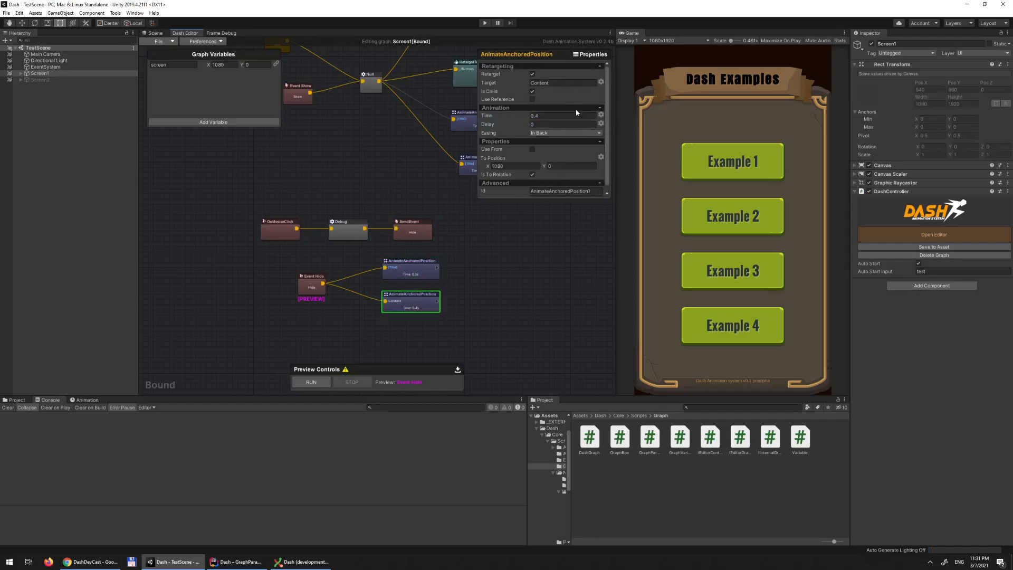
left_click(602, 115)
right_click(485, 115)
left_click(515, 127)
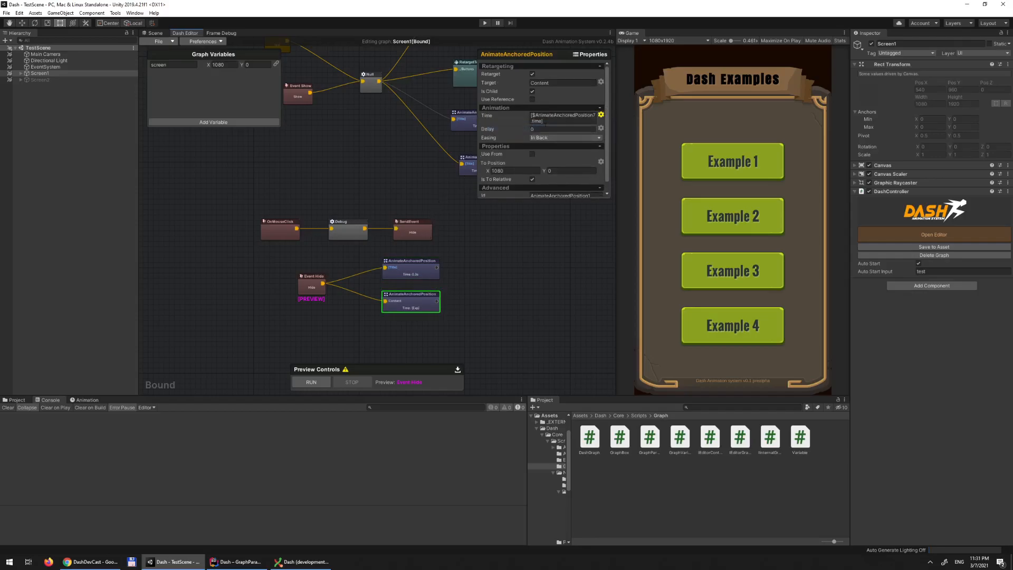
Step: Check the Title and Content hide nodes and enable Show Node Ids for the graph
left_click(413, 273)
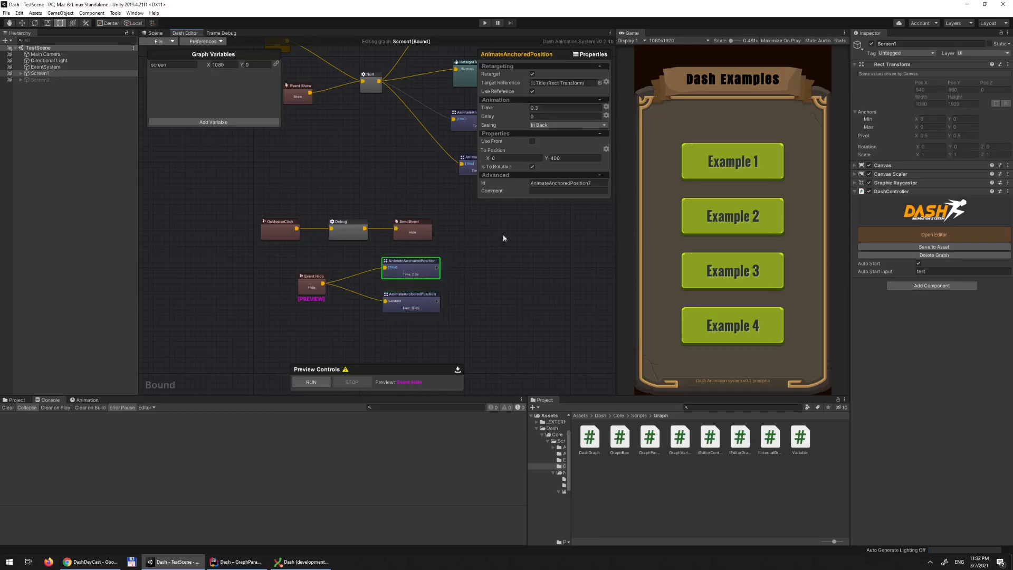
left_click(419, 306)
left_click(200, 41)
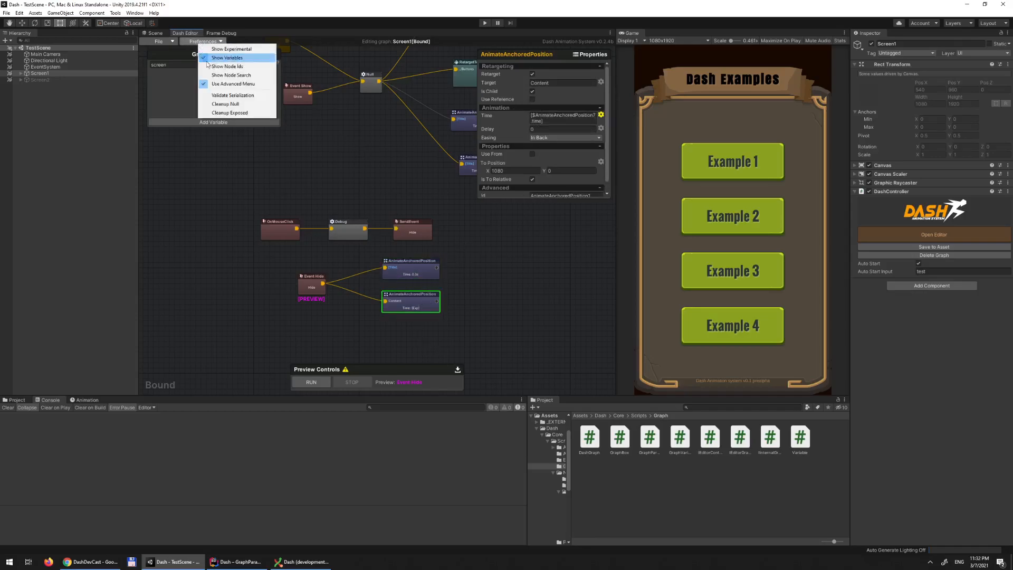
left_click(245, 67)
scroll(348, 198, "up", 4)
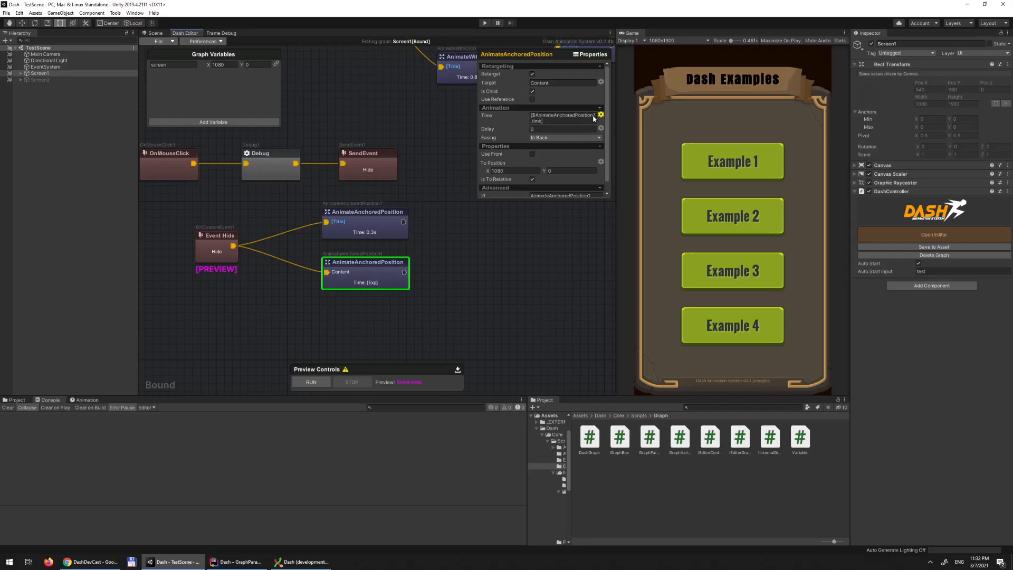
Step: Examine the Content node's Time reference expression and match it to the Title hide node's Id
left_click(539, 124)
left_click_drag(555, 121, 524, 115)
left_click(376, 224)
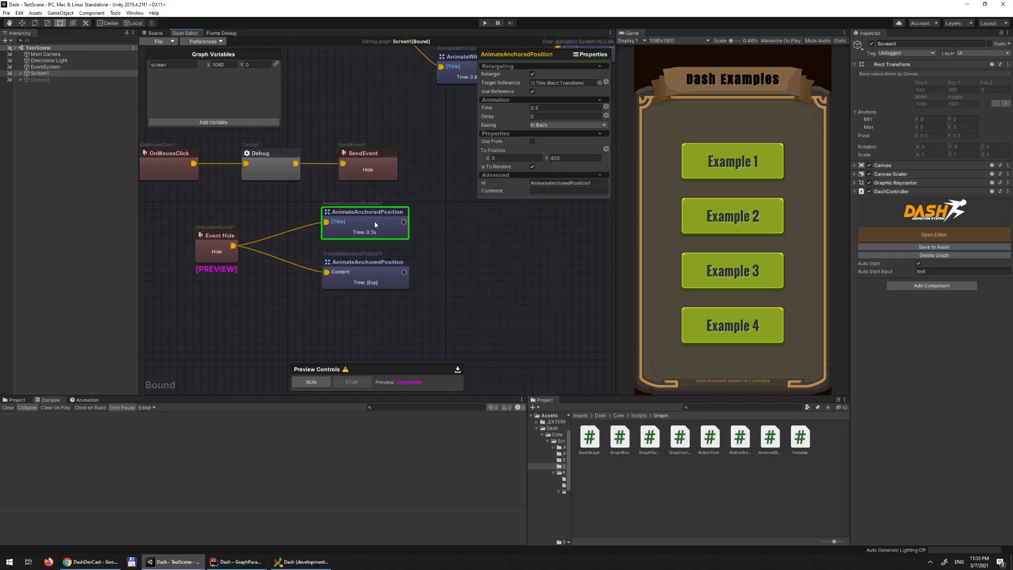
Step: Examine the copy-reference option for the Title hide animation's Time and the matching reference expression in the Content node's Time
right_click(481, 109)
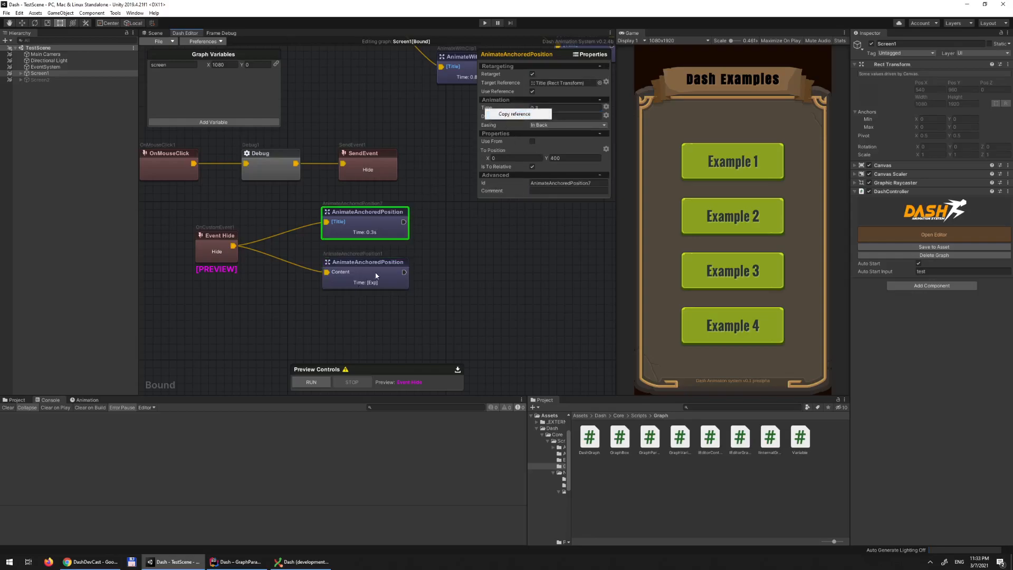
left_click(376, 275)
left_click(377, 275)
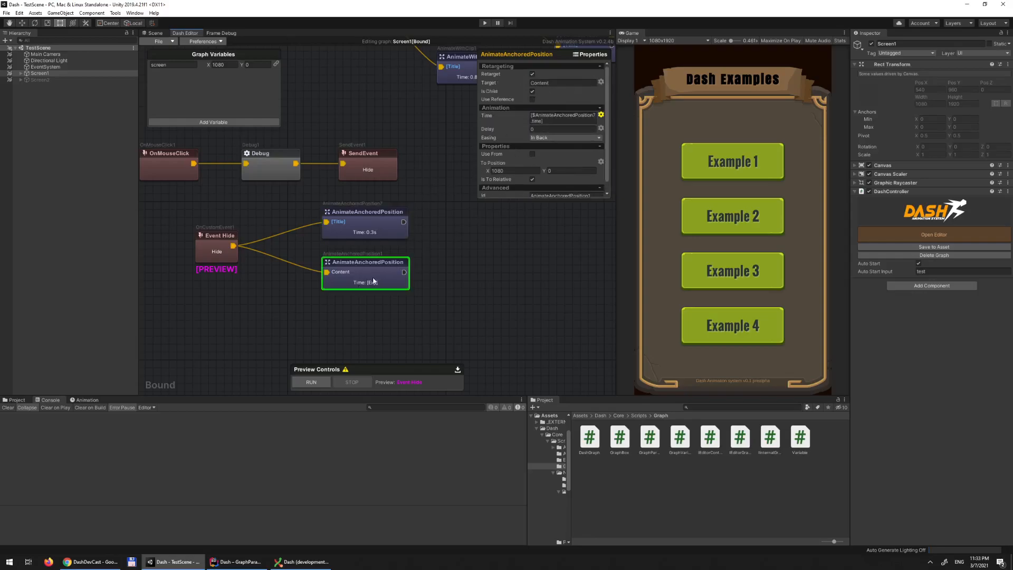
left_click(550, 125)
left_click(552, 116)
left_click(493, 281)
left_click(384, 228)
right_click(496, 117)
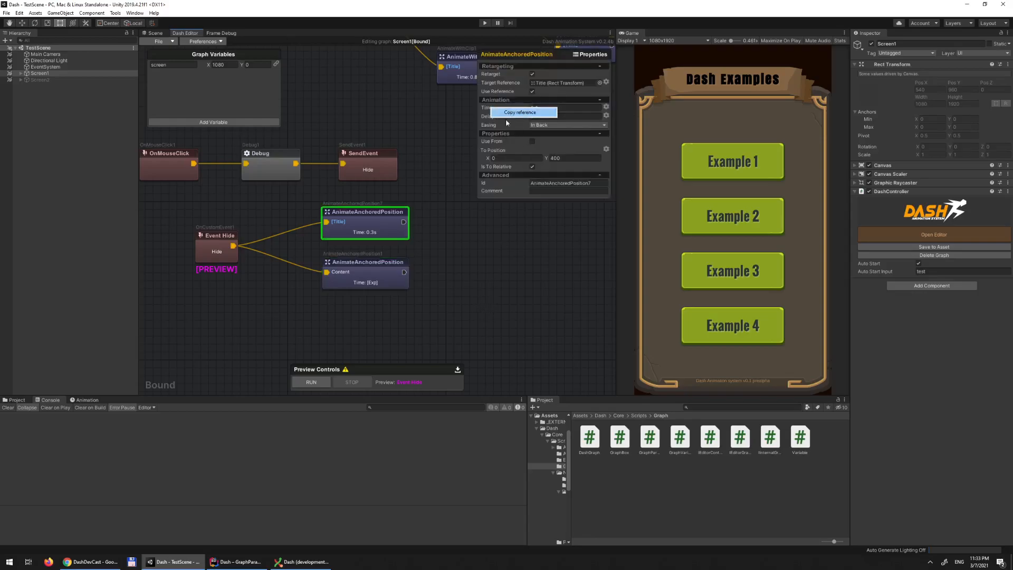
left_click(384, 279)
left_click(387, 271)
left_click(384, 219)
left_click(388, 276)
Step: Set the Title hide animation's Time to 1 and preview the Hide event before and after the change
left_click(311, 383)
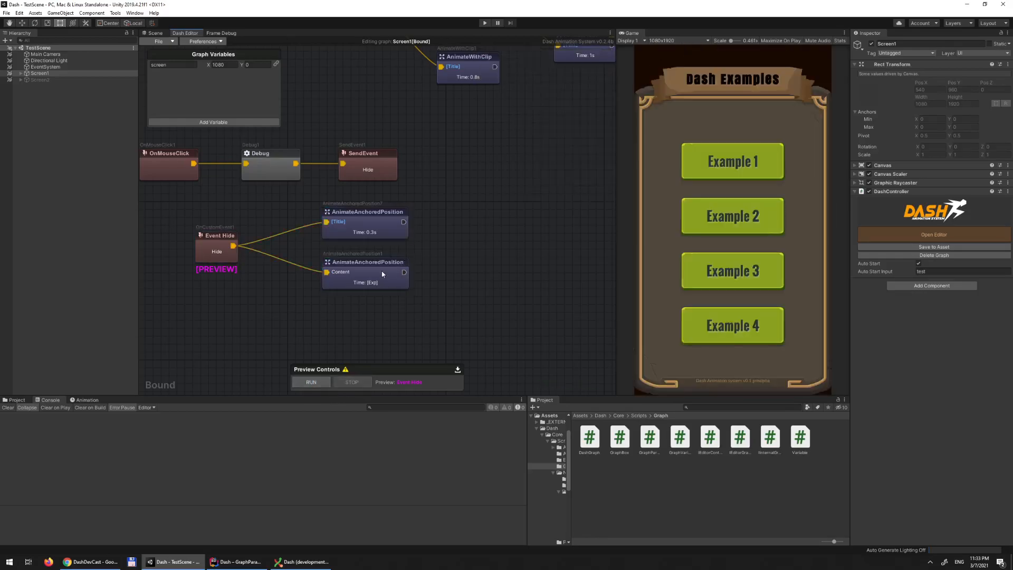
left_click(380, 222)
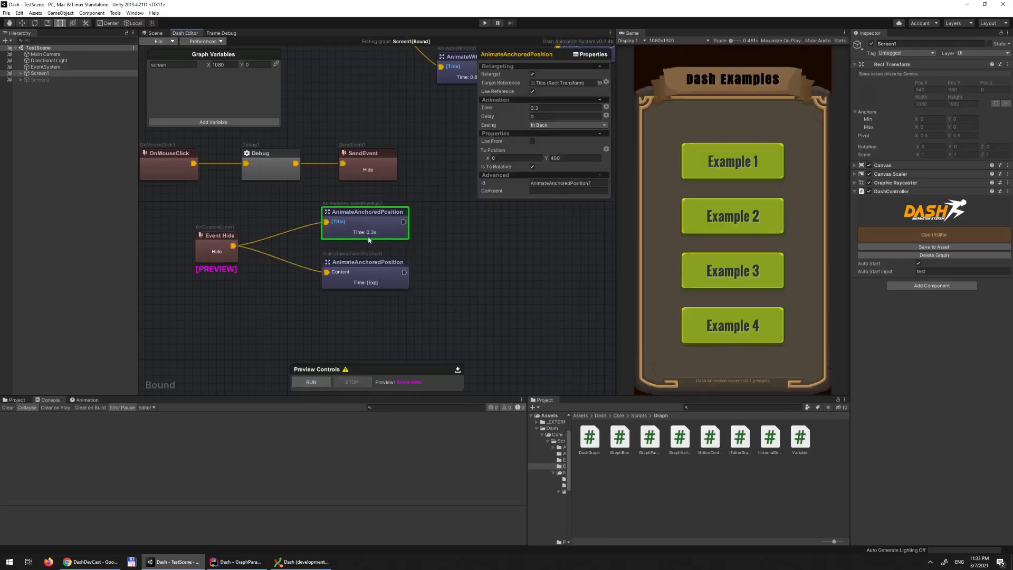
left_click(549, 108)
type("1")
left_click(327, 385)
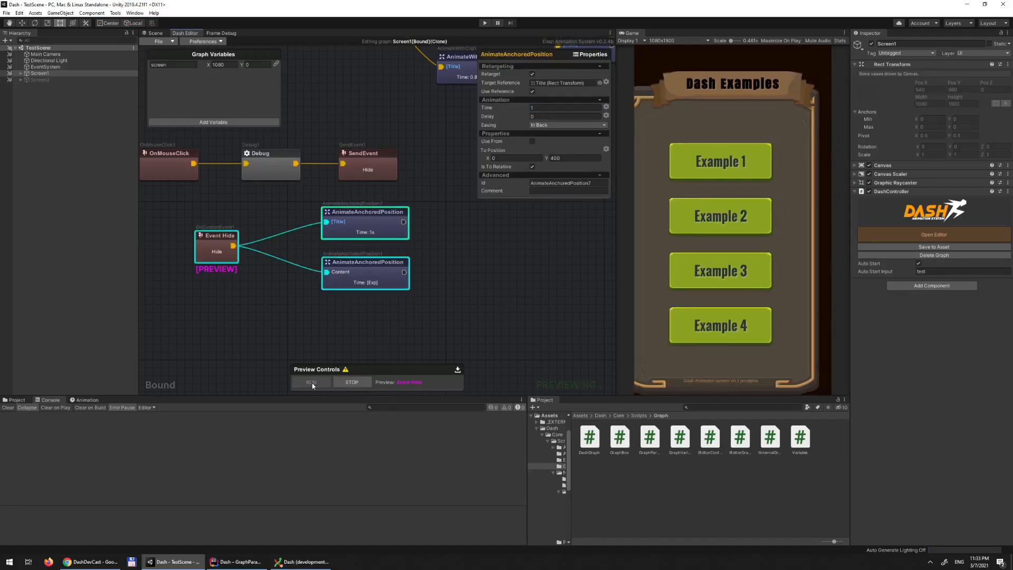
left_click(313, 384)
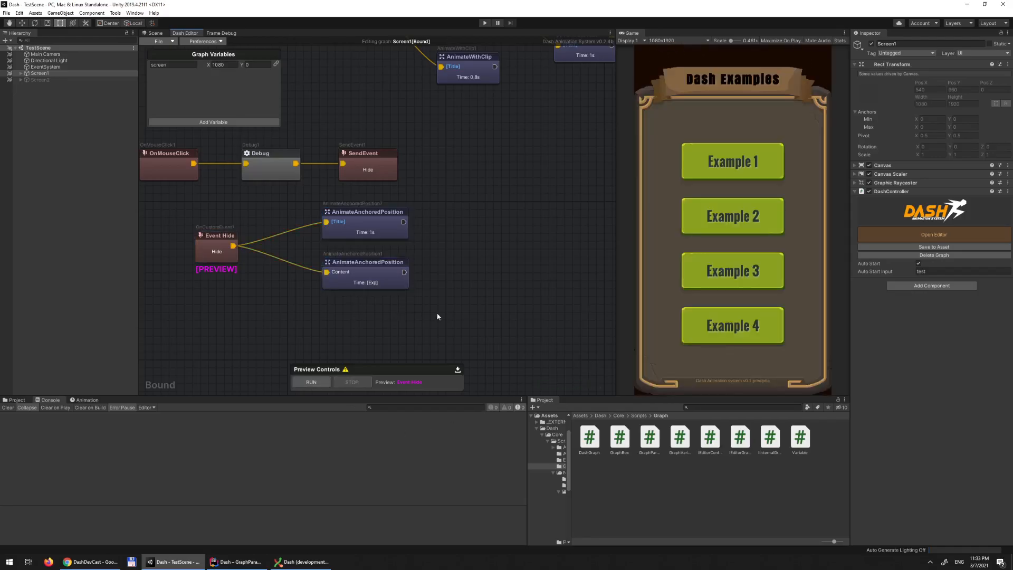
Step: Examine the Content hide node's Time reference expression against the Title hide node it depends on
left_click(383, 274)
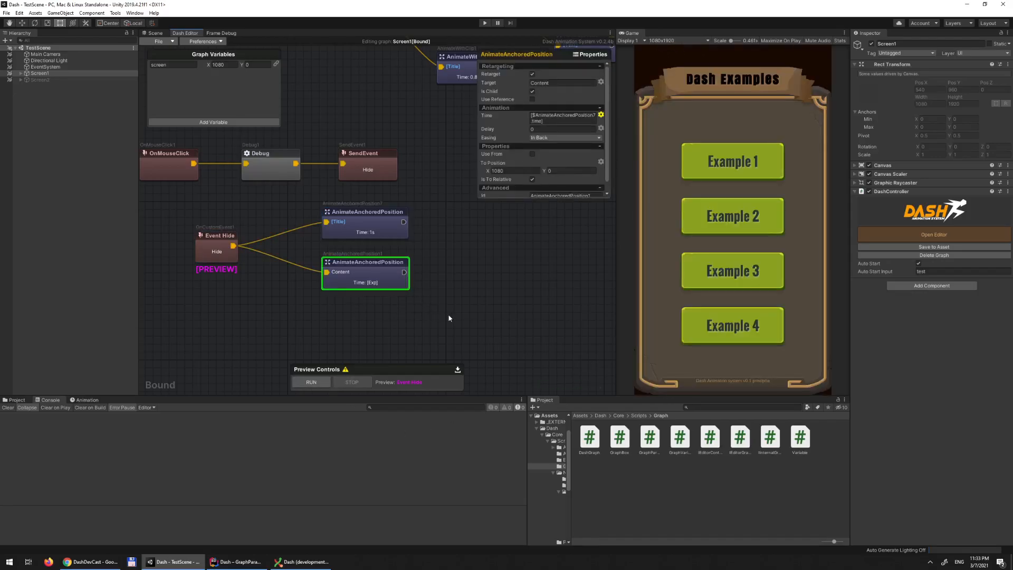
left_click(451, 234)
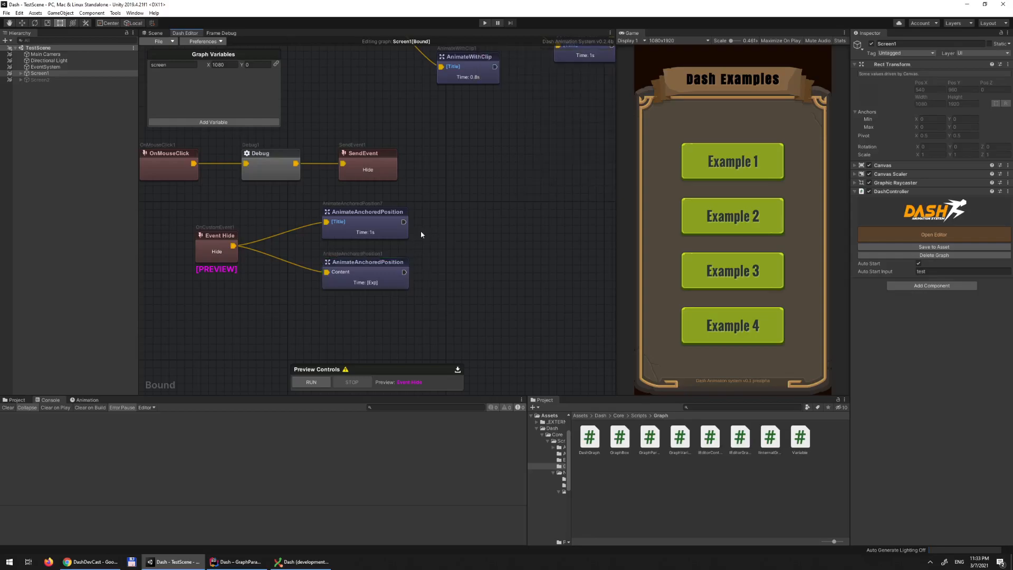
left_click(383, 231)
left_click(388, 282)
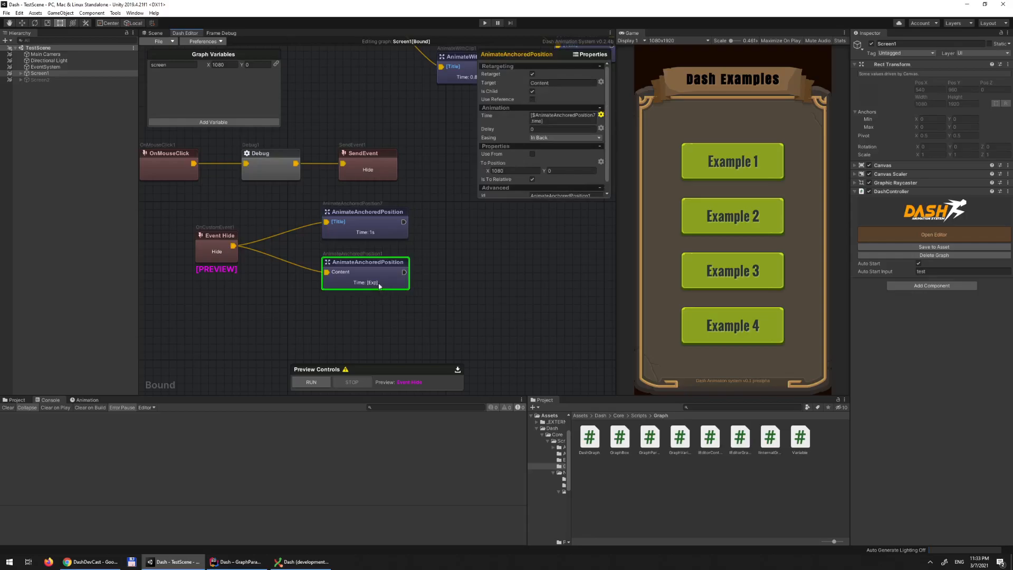
left_click(394, 292)
left_click(382, 278)
left_click(390, 314)
left_click(373, 278)
left_click(365, 311)
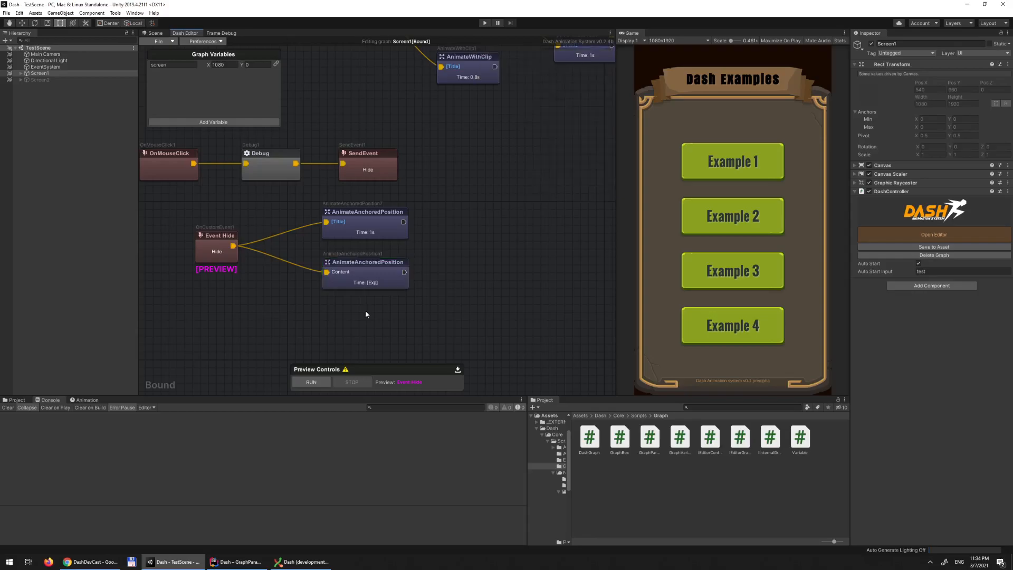
Step: Preview the Hide event and set the Title hide animation's Time to 0.3
left_click(318, 382)
left_click(365, 227)
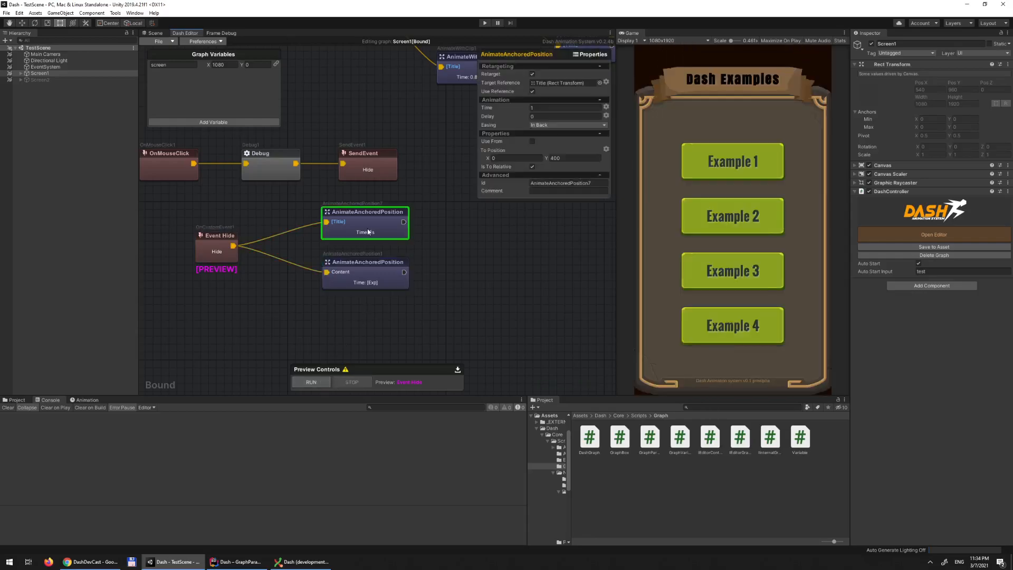
left_click(537, 107)
type("0.3")
left_click(429, 332)
Step: Edit the Content hide animation's Time reference expression and preview the Hide event with it
left_click(365, 274)
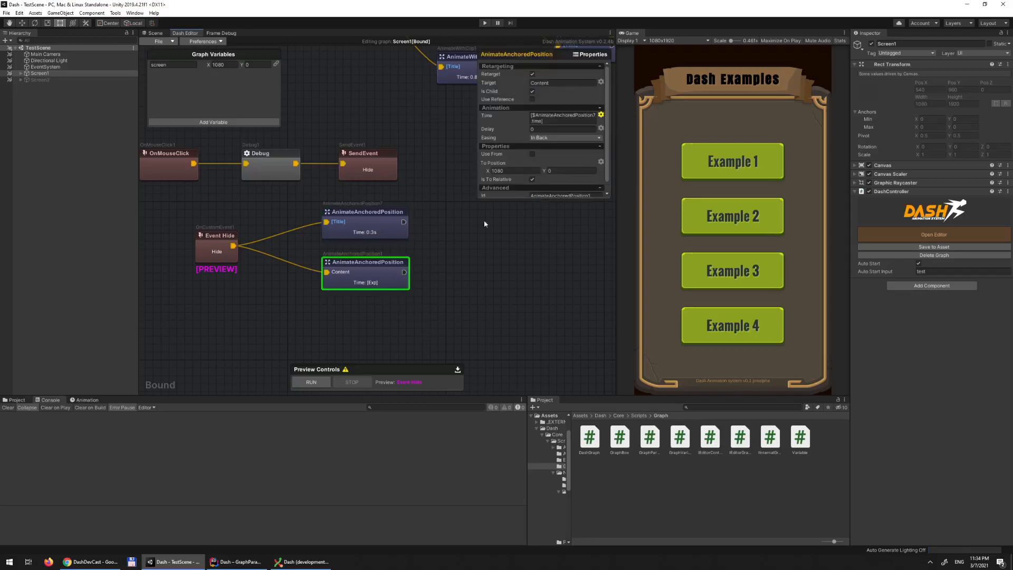
left_click(571, 122)
left_click(311, 381)
left_click(309, 381)
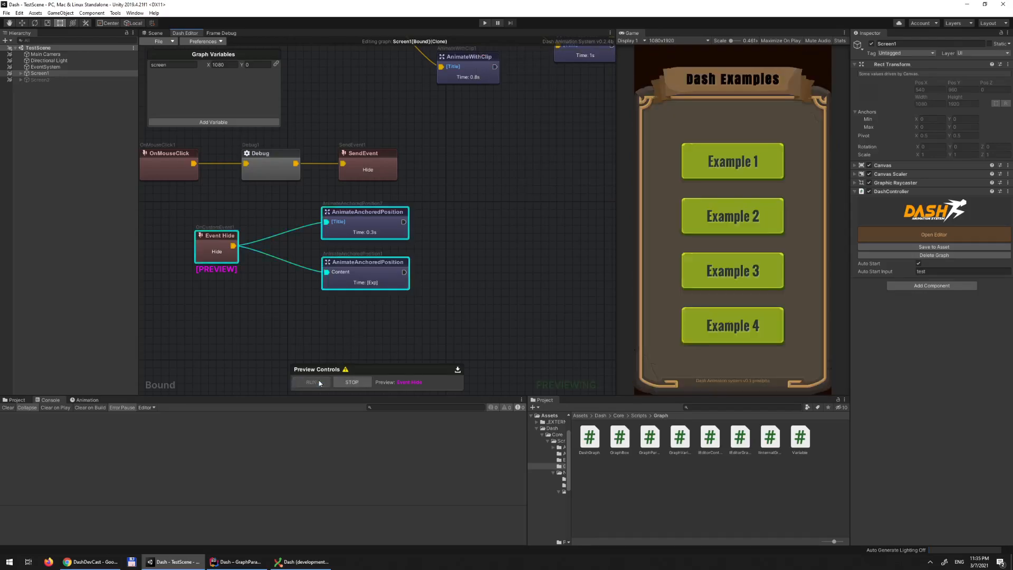
left_click(385, 274)
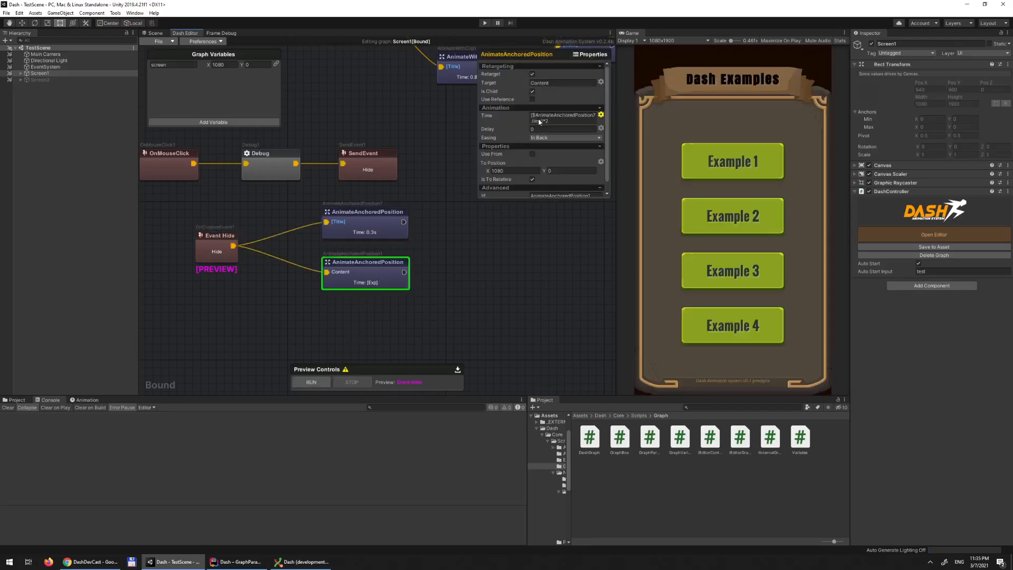
left_click_drag(543, 120, 521, 112)
left_click(547, 264)
Step: Try out an AddAttribute node placed beside the two hide animations, and delete it from the graph
right_click(438, 256)
left_click(464, 275)
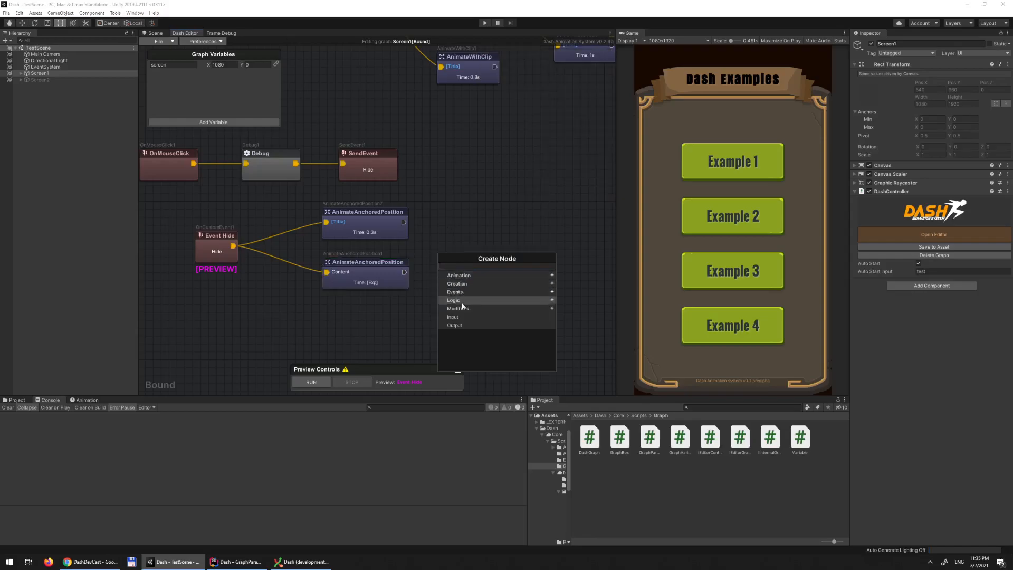
left_click(461, 276)
left_click(469, 308)
left_click(460, 284)
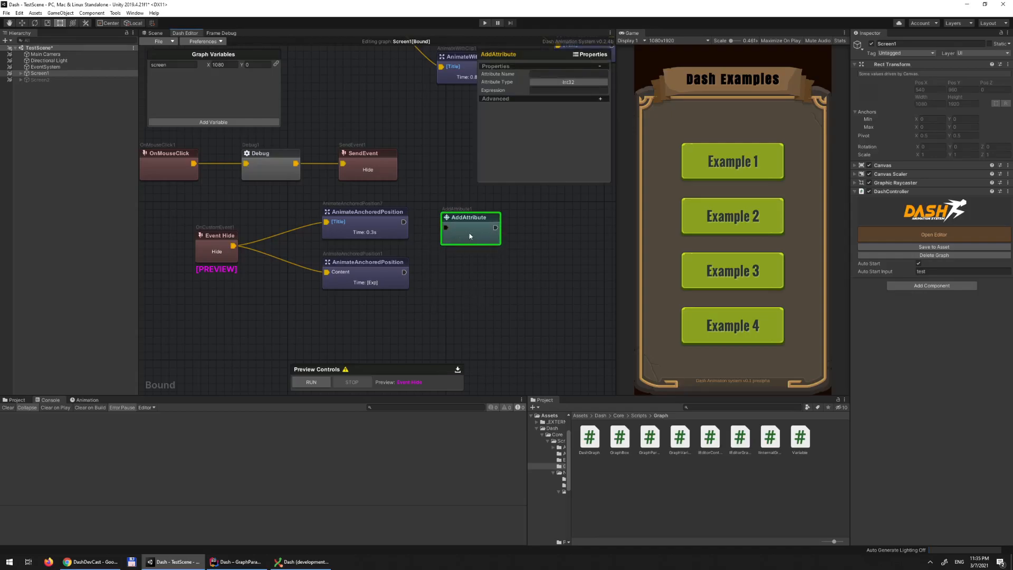
left_click_drag(470, 236, 467, 258)
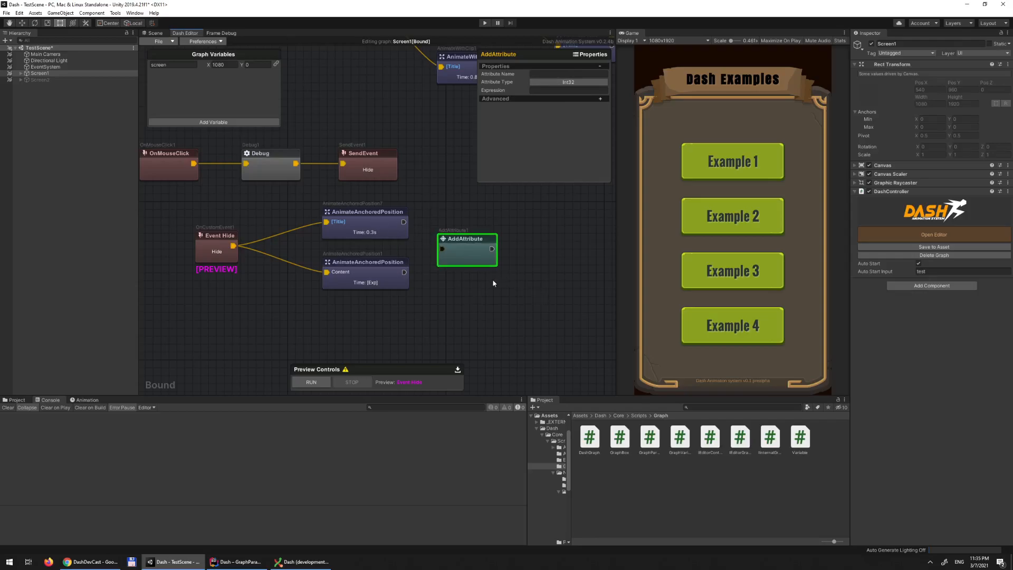
right_click(468, 245)
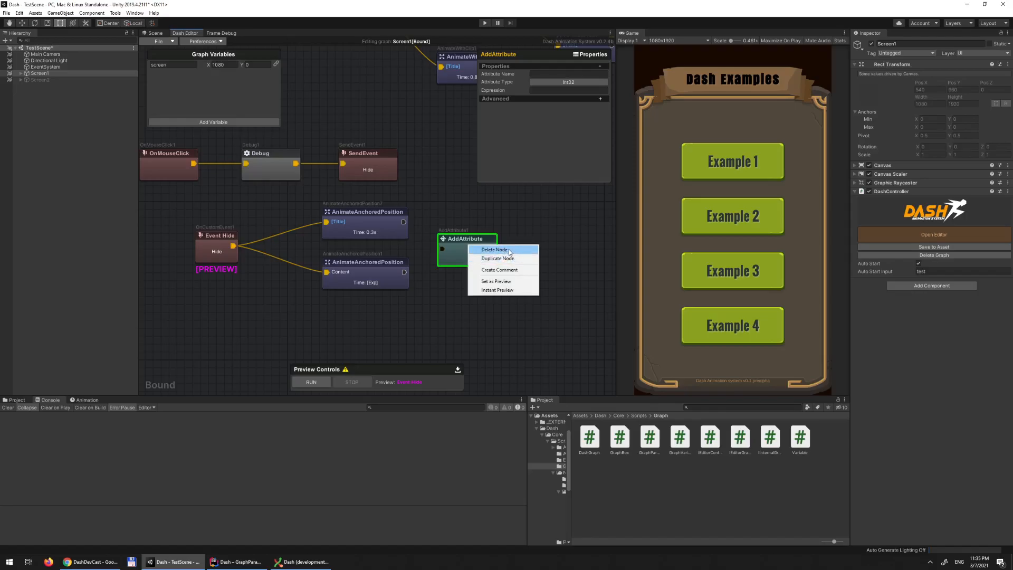
left_click(510, 250)
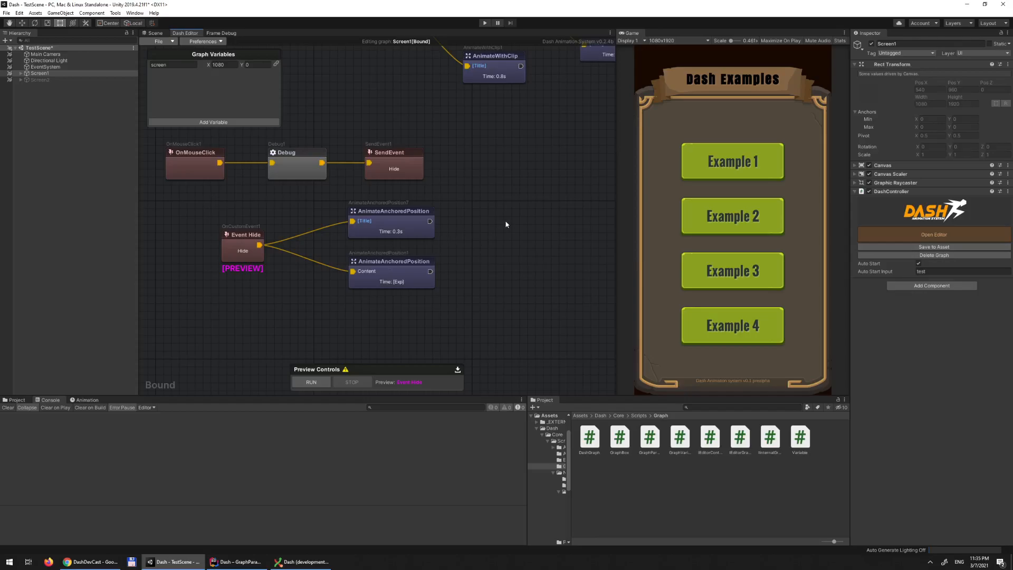
Step: Switch to the browser and look through ExpressionFunctions.md in the Documentation folder of the Dash GitHub repository
left_click(90, 561)
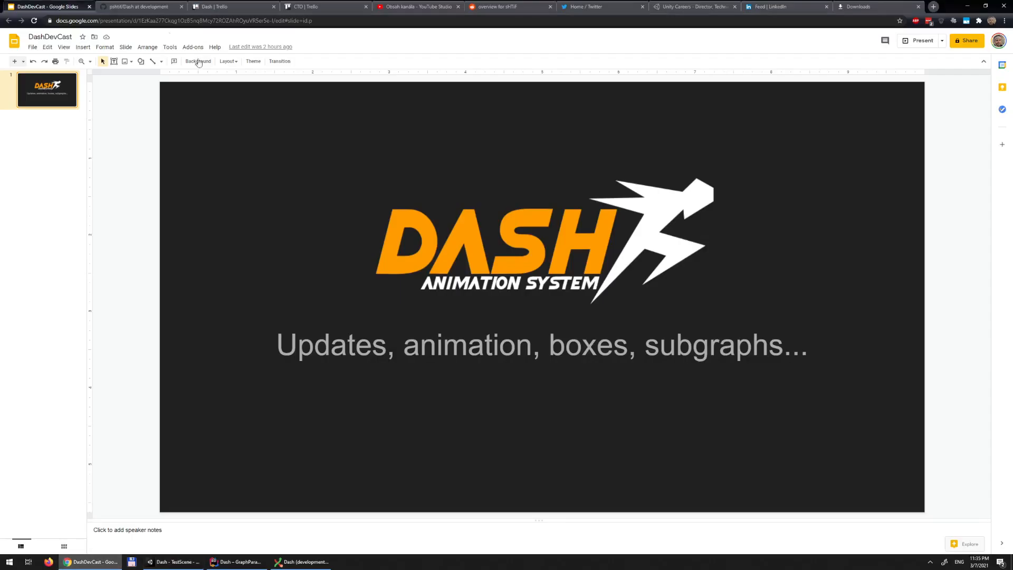
left_click(138, 6)
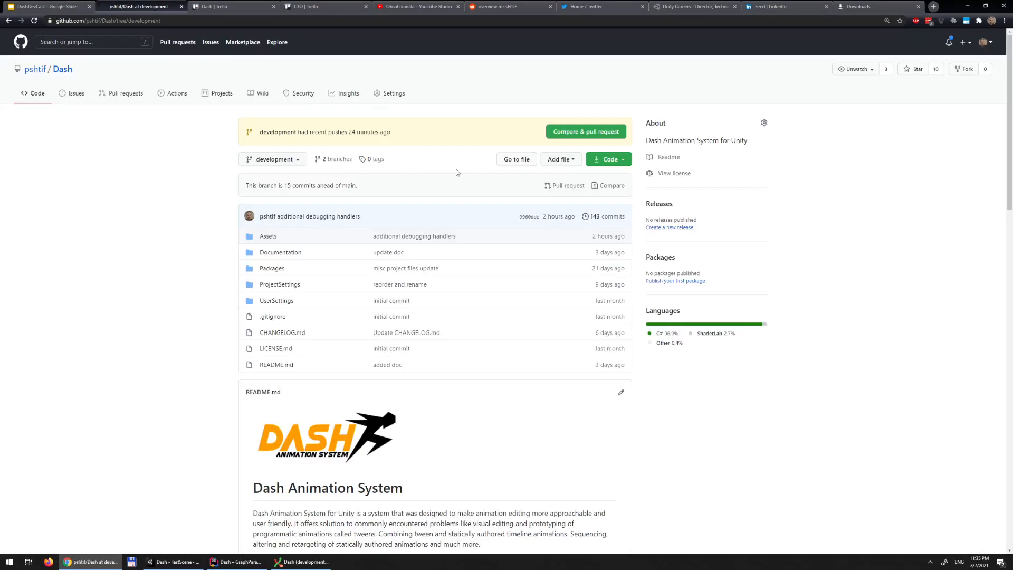
left_click(284, 253)
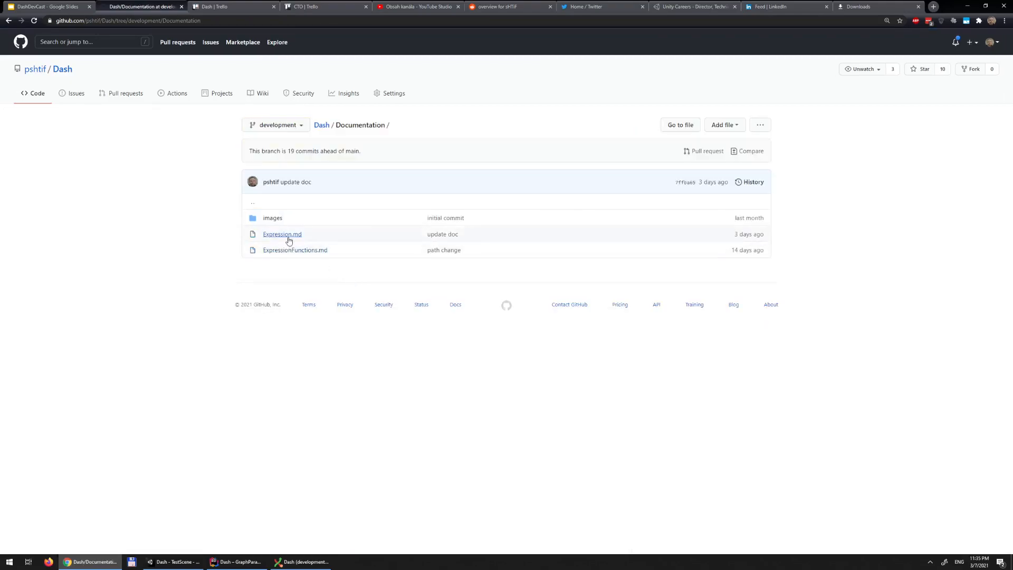
left_click(280, 251)
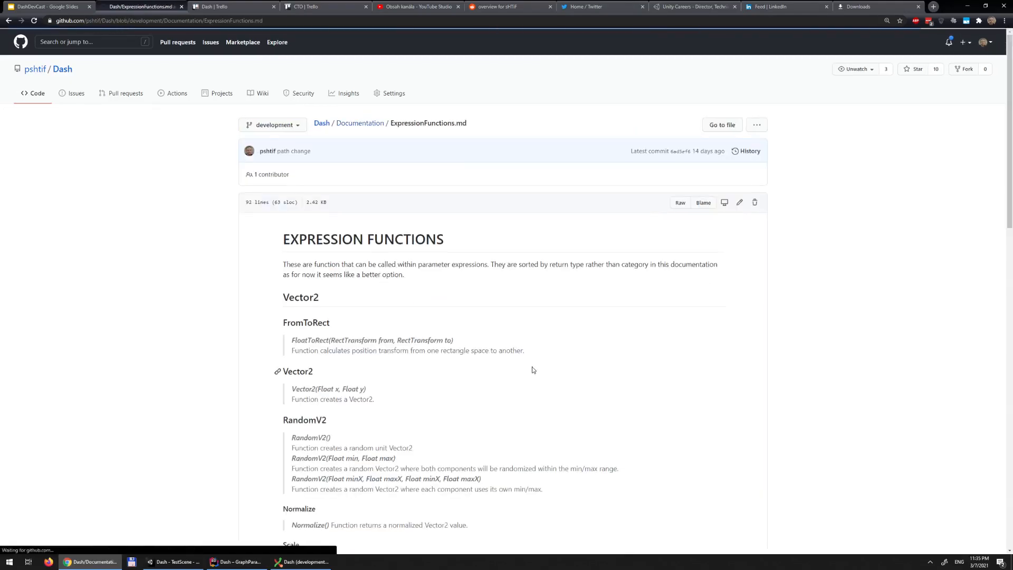
scroll(532, 370, "down", 7)
scroll(533, 369, "down", 7)
scroll(533, 369, "up", 14)
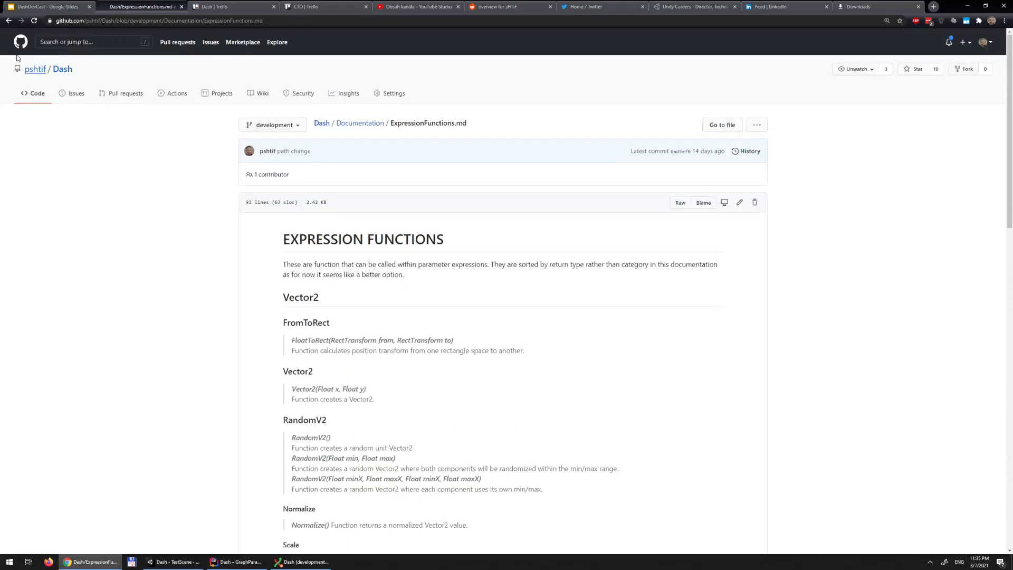
Step: Open Expression.md from the Documentation folder and look through its sections on parameters, operators, values and functions
left_click(7, 22)
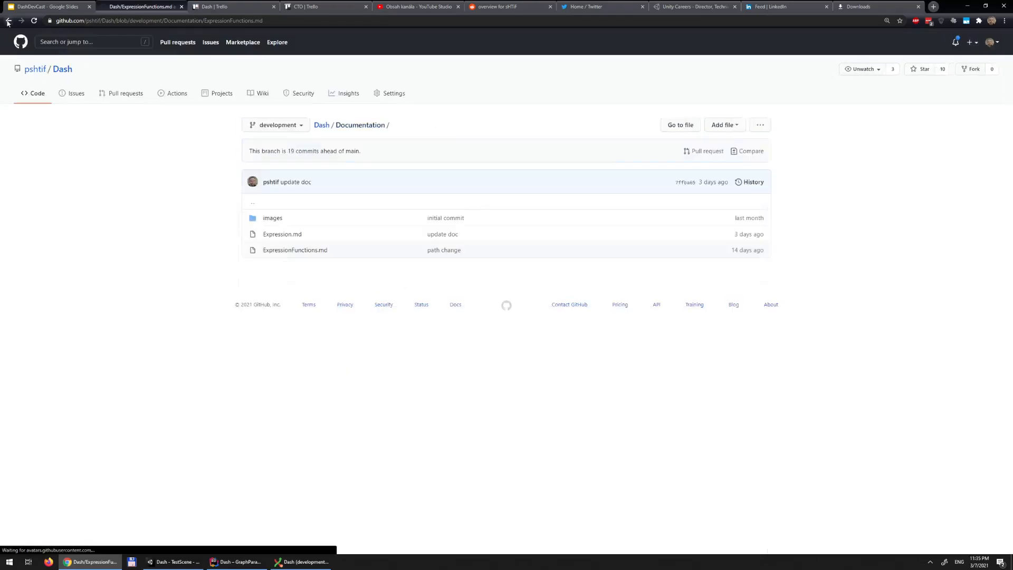
left_click(272, 233)
scroll(579, 328, "down", 6)
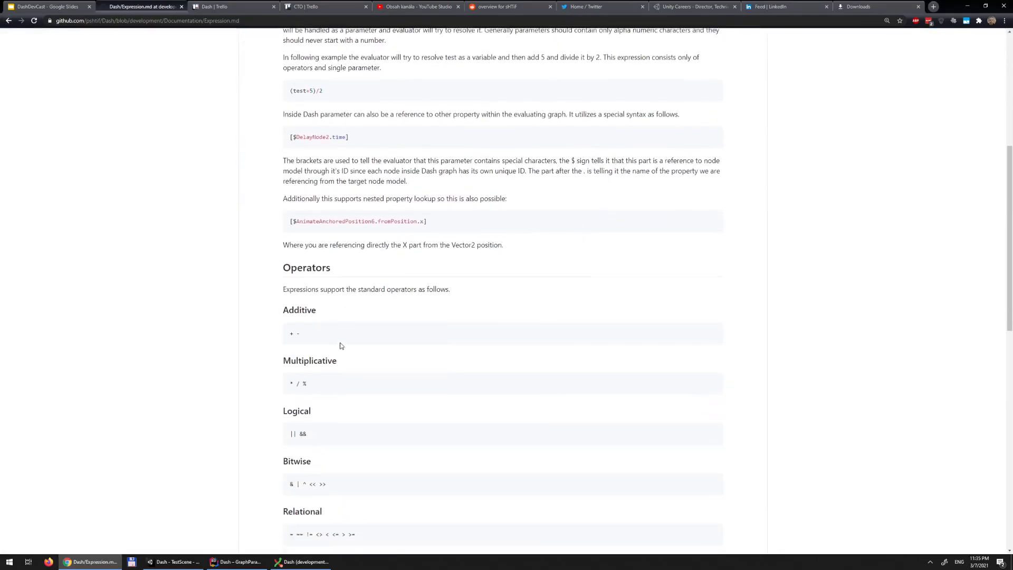
scroll(519, 334, "up", 1)
scroll(520, 334, "down", 11)
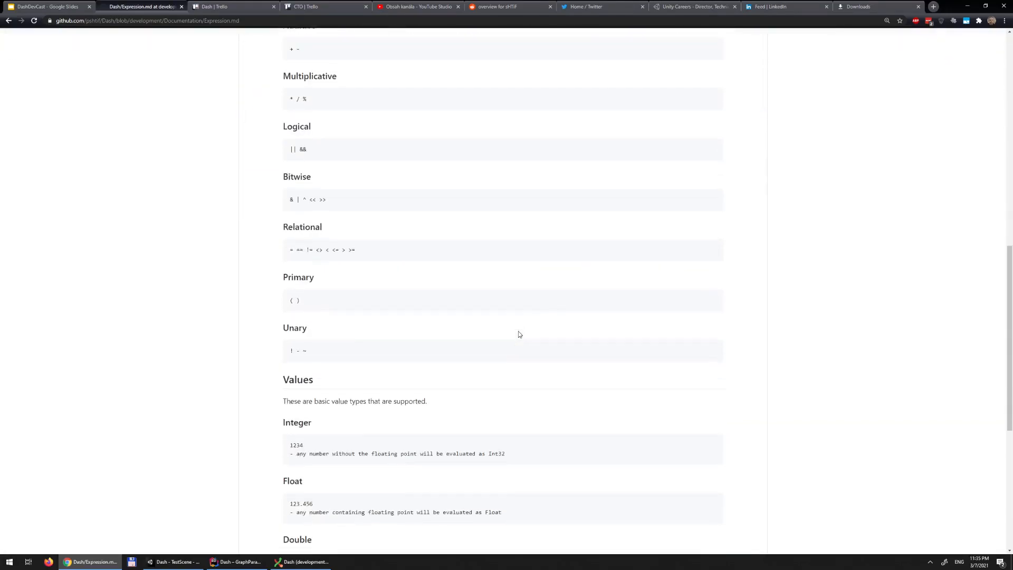
scroll(520, 334, "down", 2)
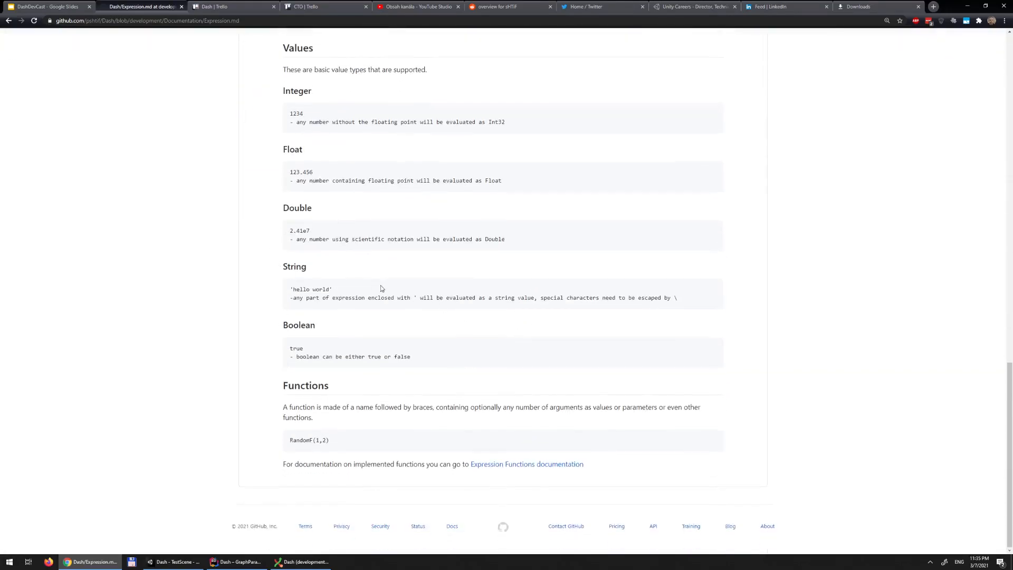
scroll(385, 291, "up", 10)
scroll(385, 292, "up", 5)
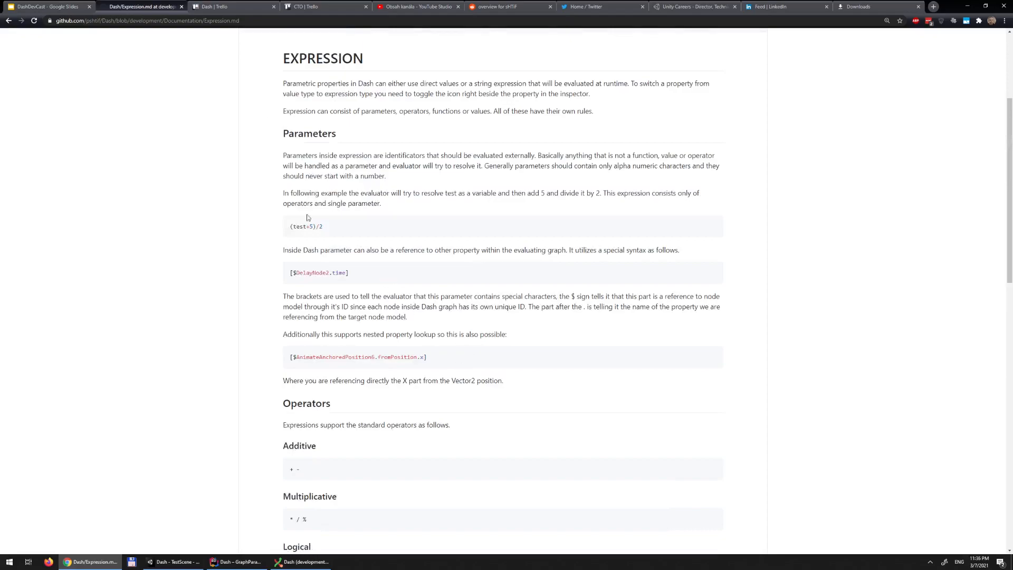
Step: Review the Parameters examples in Expression.md, including the node reference syntax [$DelayNode2.time] and nested property lookup
left_click_drag(295, 216, 474, 362)
left_click(290, 263)
left_click_drag(434, 347, 432, 267)
left_click(390, 274)
scroll(504, 256, "up", 2)
scroll(456, 274, "down", 3)
Step: Skim the README at the root of the Dash repository and switch back to the Dash graph in Unity
left_click(8, 21)
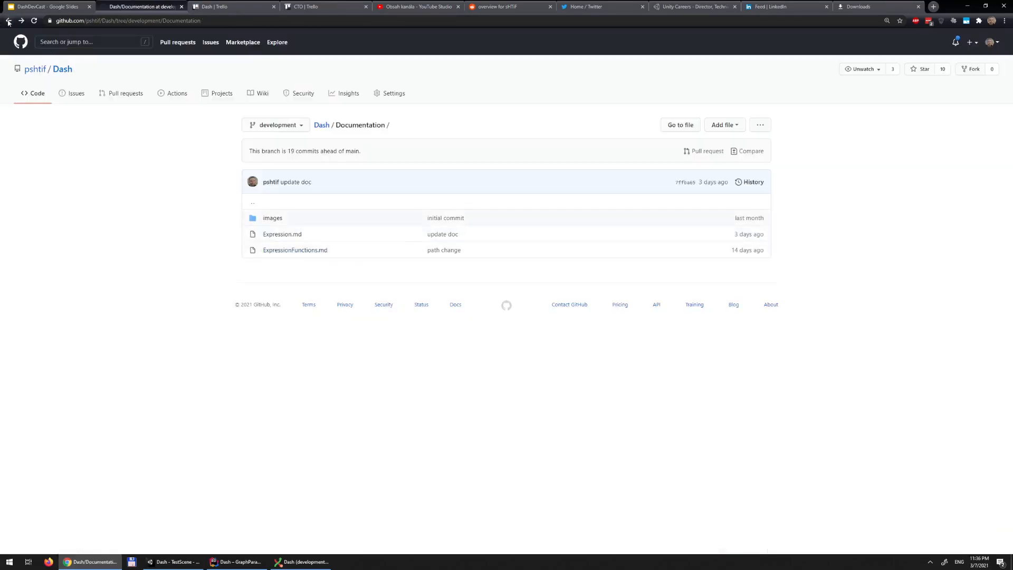
left_click(249, 202)
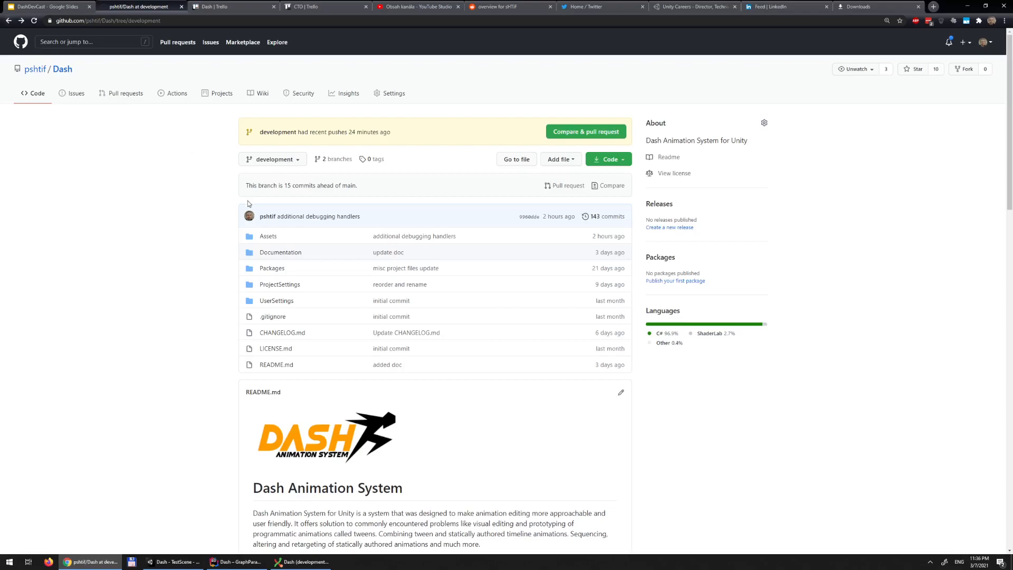
scroll(193, 257, "down", 1)
scroll(192, 258, "down", 4)
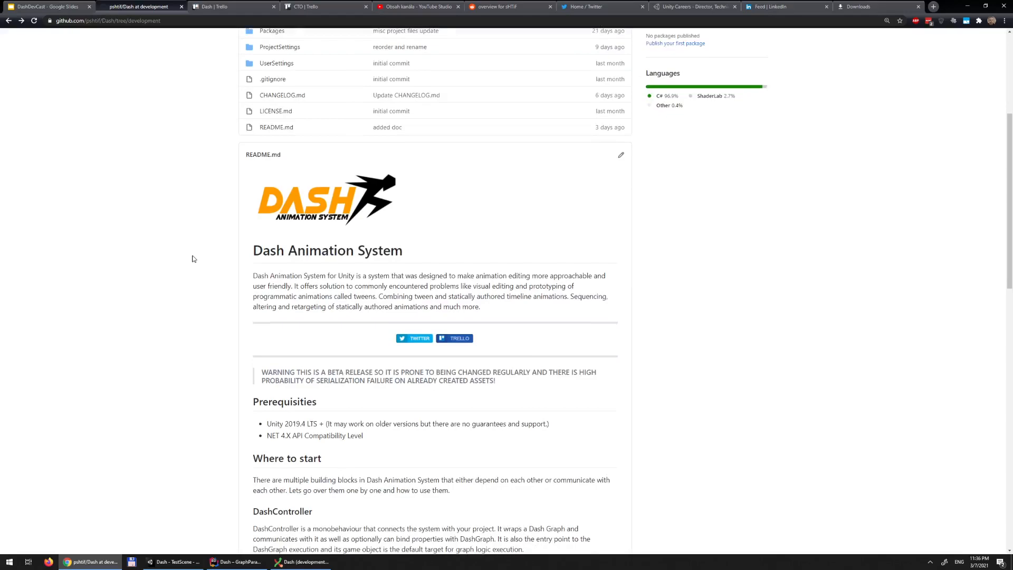
scroll(193, 258, "down", 2)
scroll(192, 259, "up", 6)
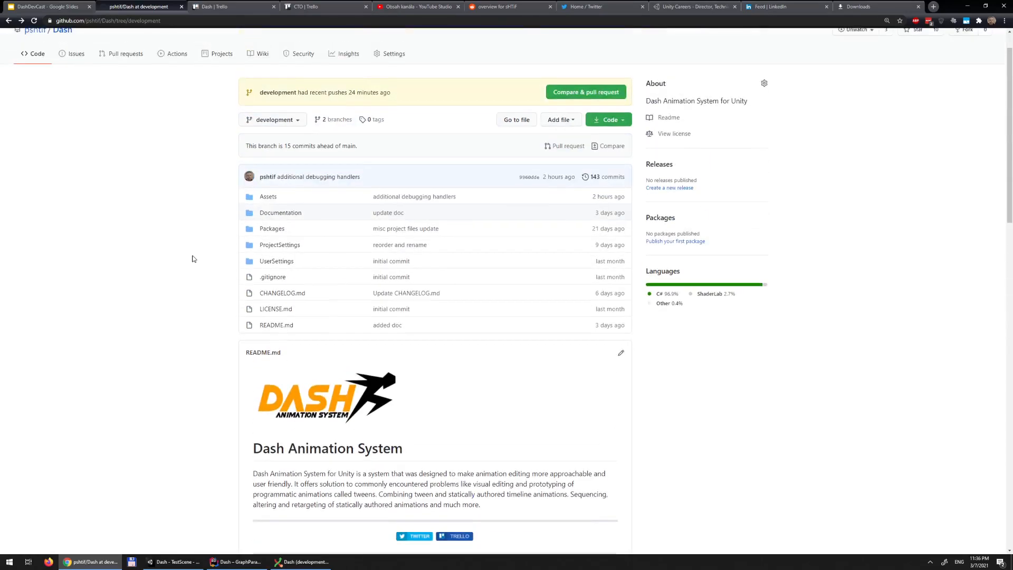
left_click(174, 562)
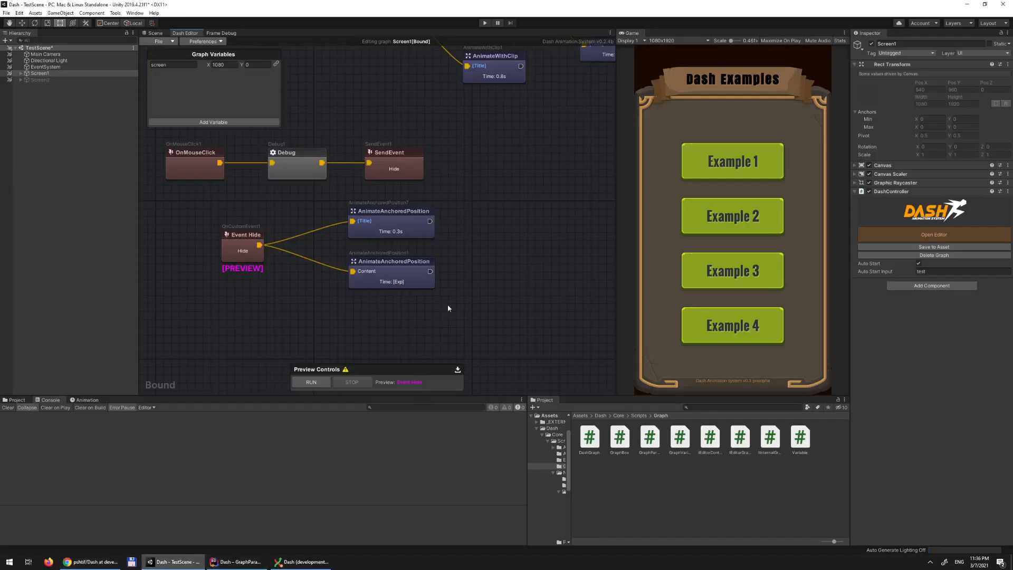
Step: Look over the Screen1 graph, from the Hide event branch up through the AnimateWithClip, AnimateText and RetargetToChildren nodes
middle_click_drag(511, 266, 533, 300)
scroll(535, 299, "down", 3)
scroll(537, 291, "up", 3)
middle_click_drag(531, 223, 416, 357)
scroll(498, 285, "down", 3)
middle_click_drag(515, 313, 553, 178)
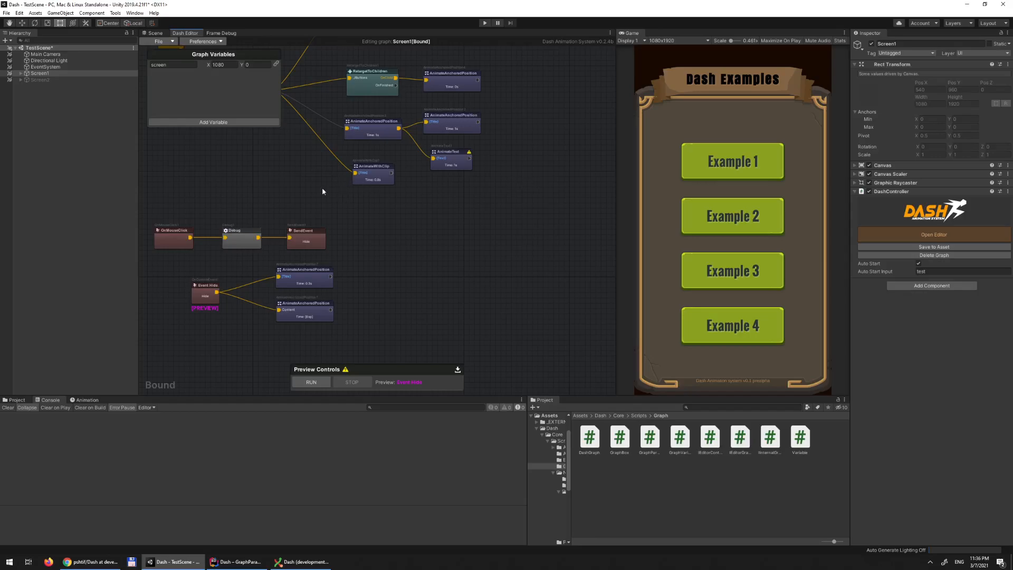
middle_click_drag(326, 192, 336, 252)
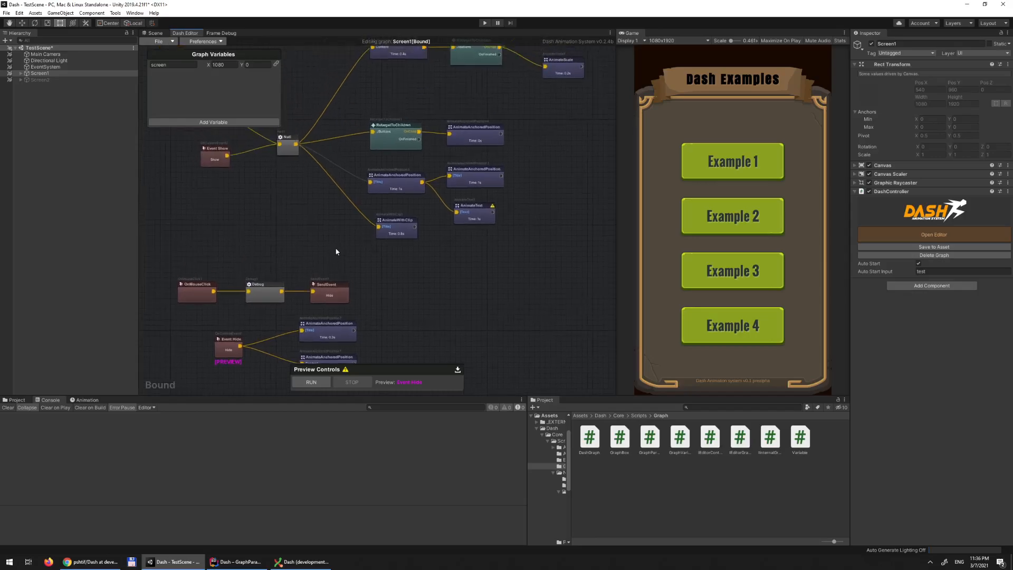
middle_click_drag(356, 285, 430, 200)
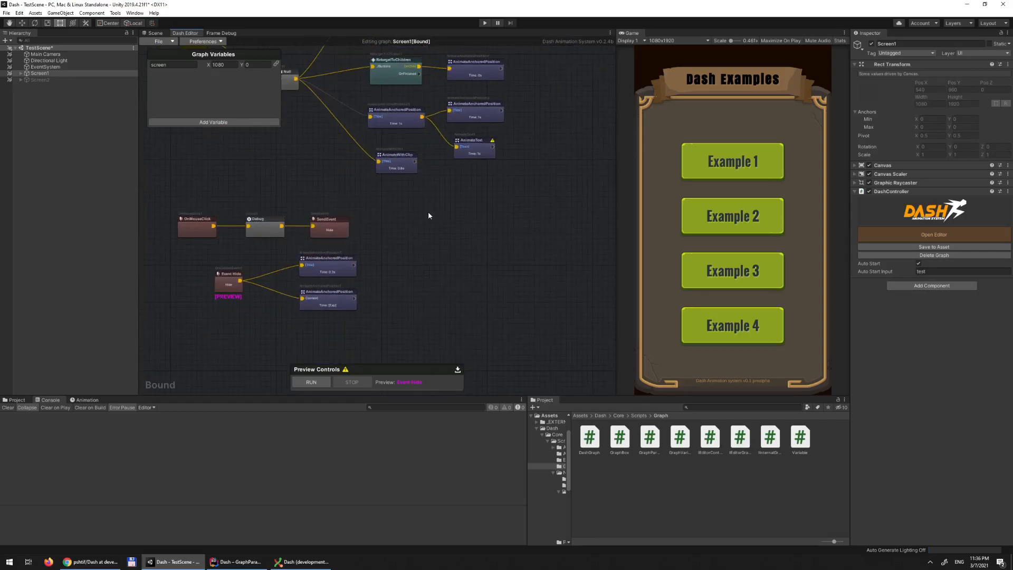
middle_click_drag(430, 256, 439, 321)
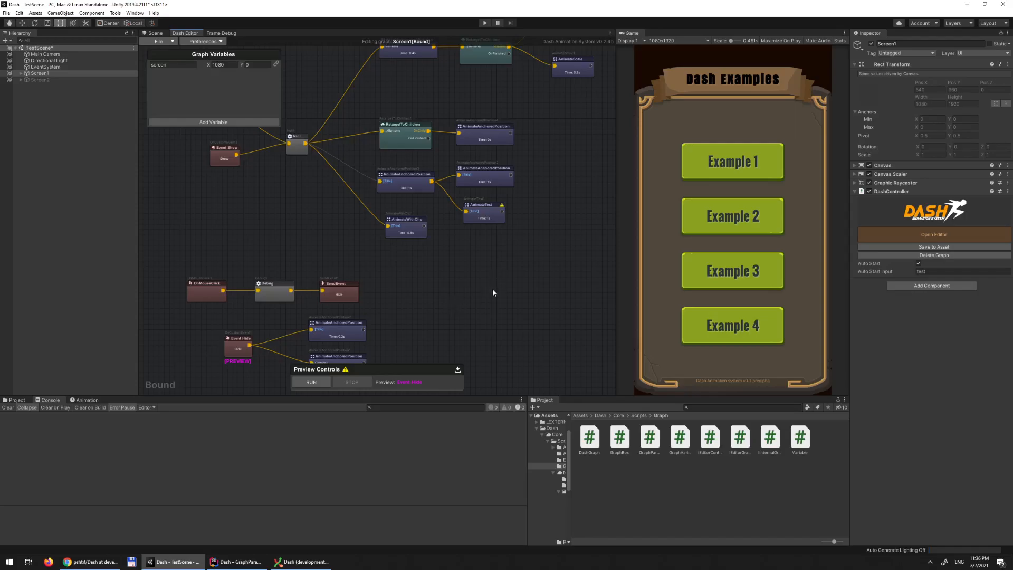
scroll(476, 280, "up", 4)
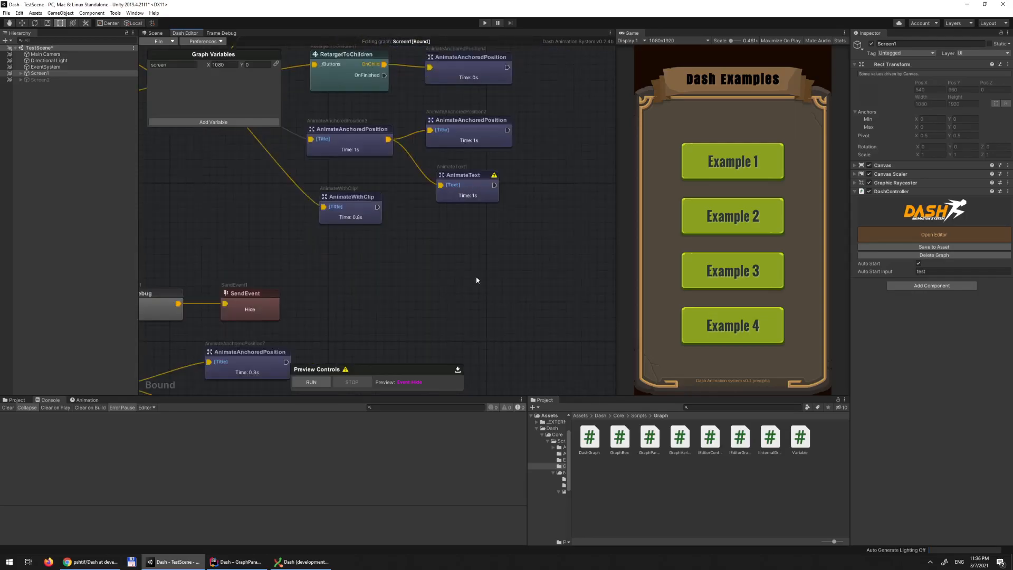
middle_click_drag(548, 310, 466, 252)
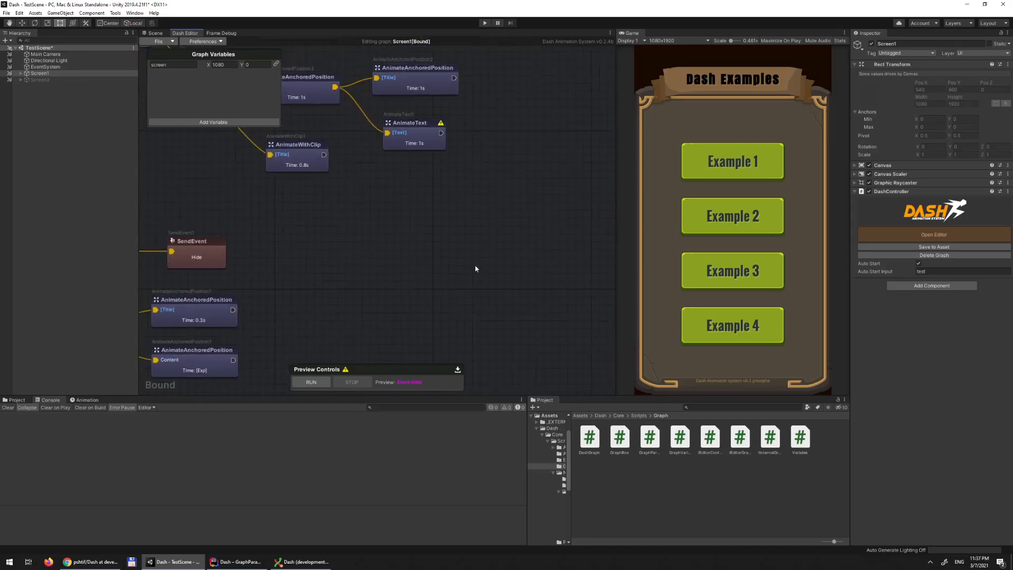
mouse_move(414, 285)
middle_mouse_down()
mouse_move(425, 250)
mouse_move(465, 268)
mouse_move(543, 425)
middle_mouse_up()
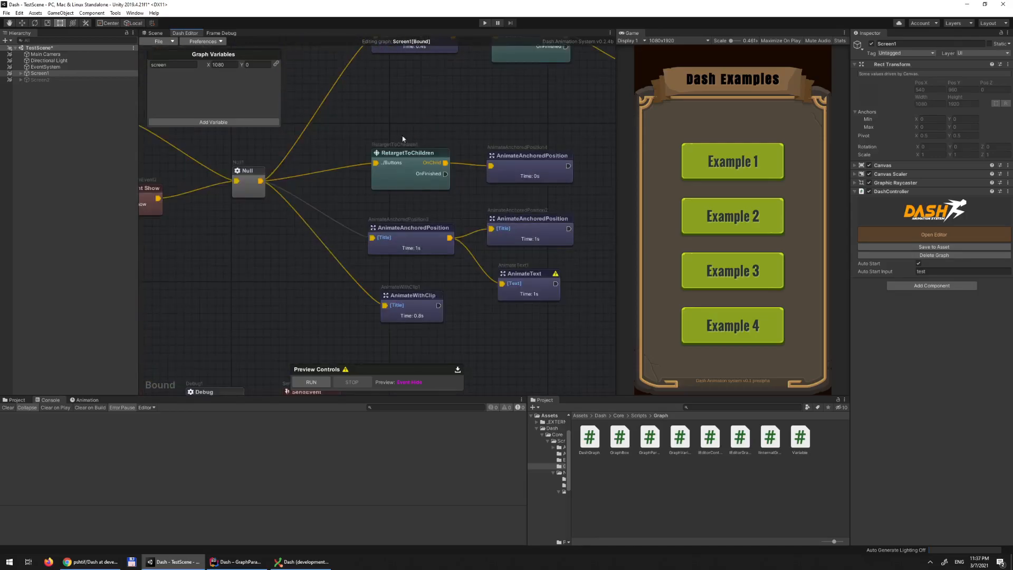
middle_click_drag(420, 106, 473, 273)
scroll(377, 265, "down", 5)
left_click_drag(301, 163, 509, 251)
left_click_drag(453, 187, 460, 193)
left_click(382, 165)
middle_click_drag(301, 151, 457, 207)
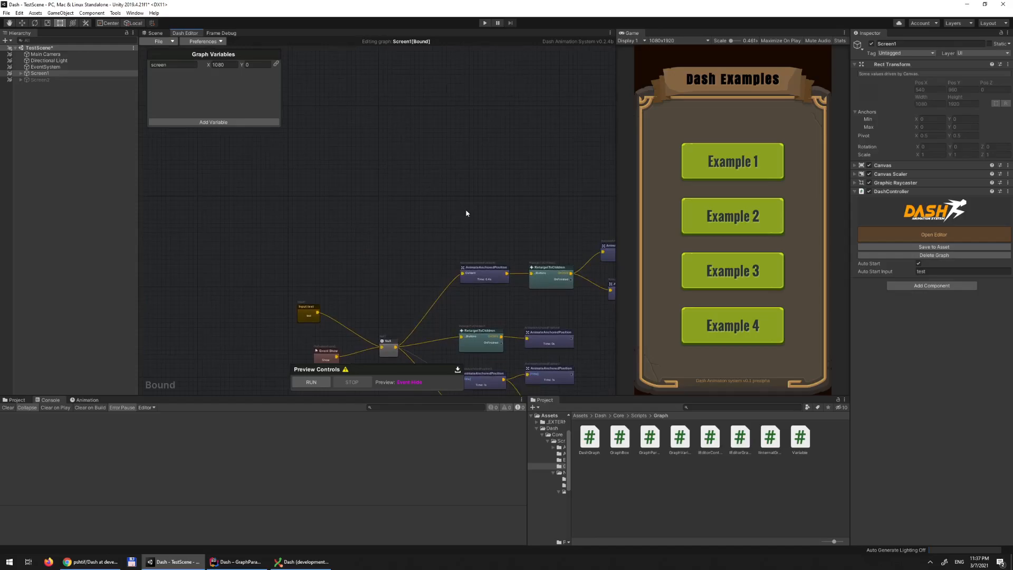
Step: Check the list of node types that can be created in the Screen1 graph for a SubGraph entry
right_click(369, 182)
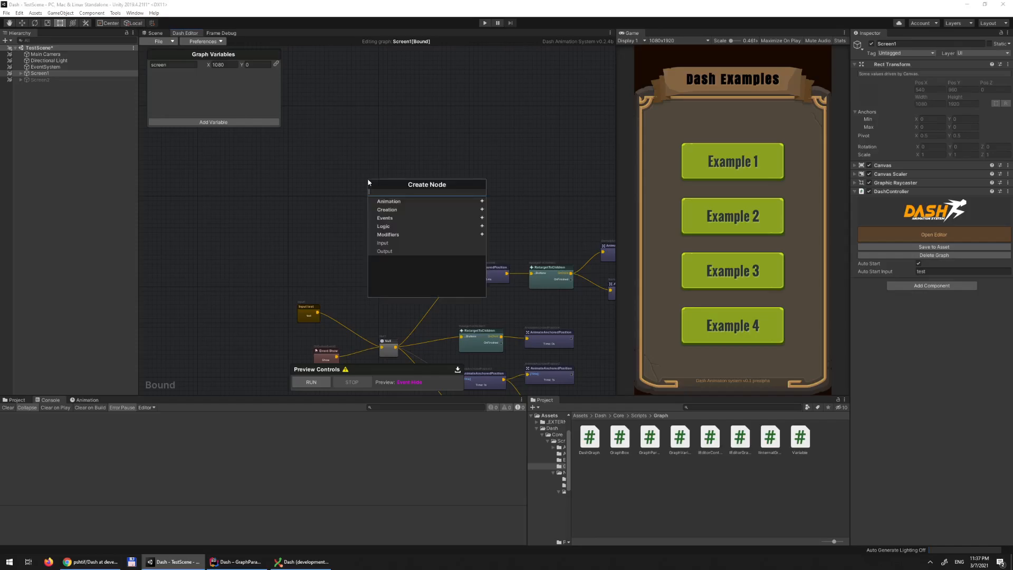
left_click(385, 151)
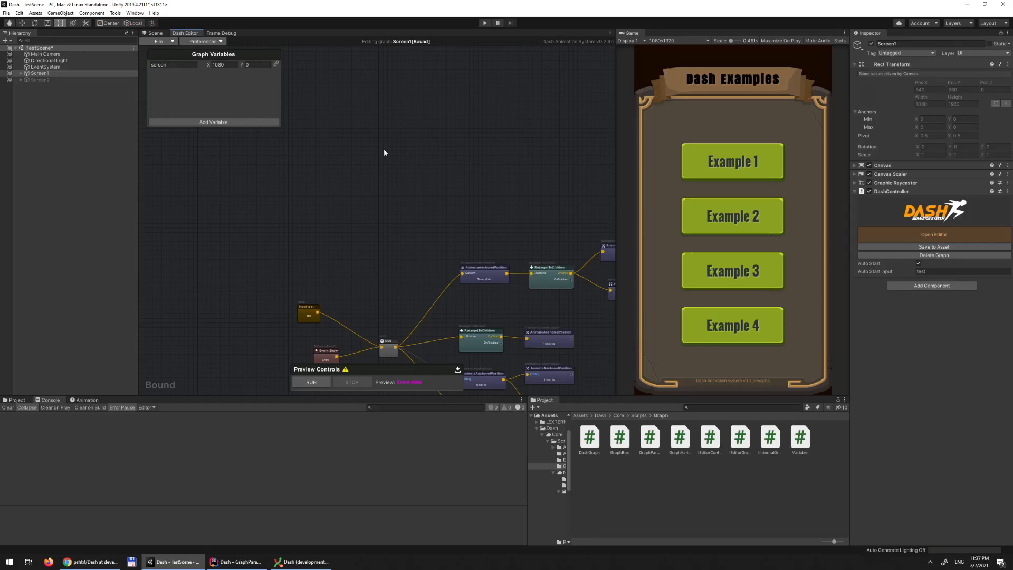
middle_click_drag(413, 220, 358, 179)
scroll(375, 172, "up", 2)
scroll(350, 164, "up", 1)
scroll(349, 163, "down", 1)
right_click(347, 172)
left_click(298, 225)
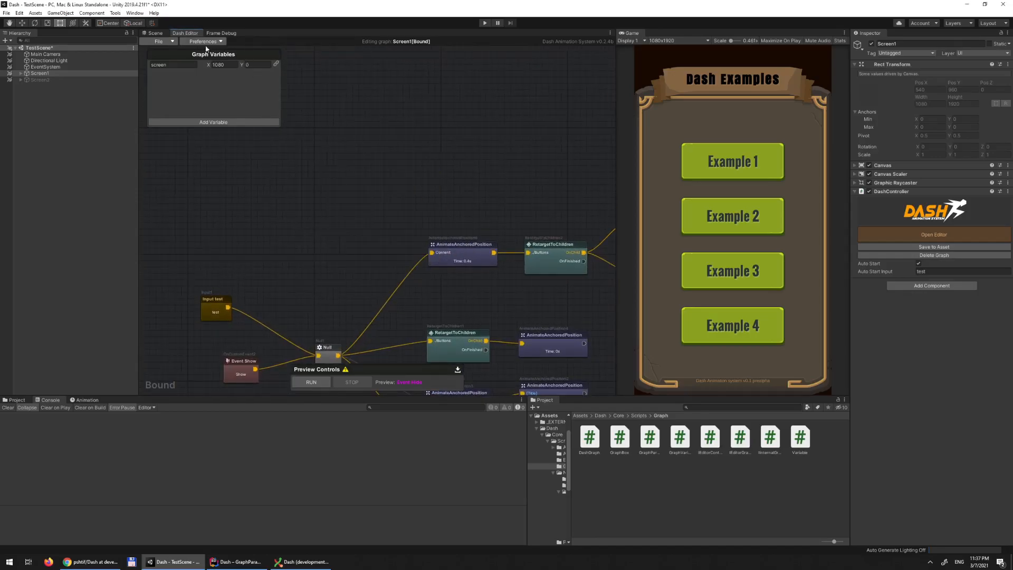
Step: Make the SubGraph node type available through the Dash preferences and add a SubGraph node in the empty area above Input test
left_click(205, 42)
left_click(252, 44)
right_click(320, 174)
left_click(332, 248)
left_click_drag(325, 187, 301, 185)
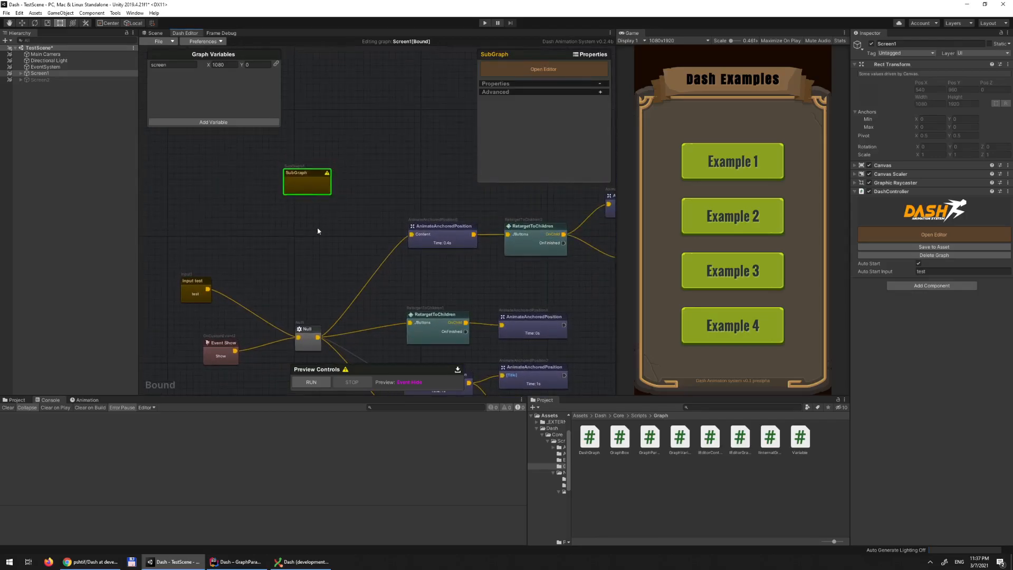
left_click(317, 226)
scroll(315, 225, "up", 1)
middle_click_drag(316, 226, 404, 211)
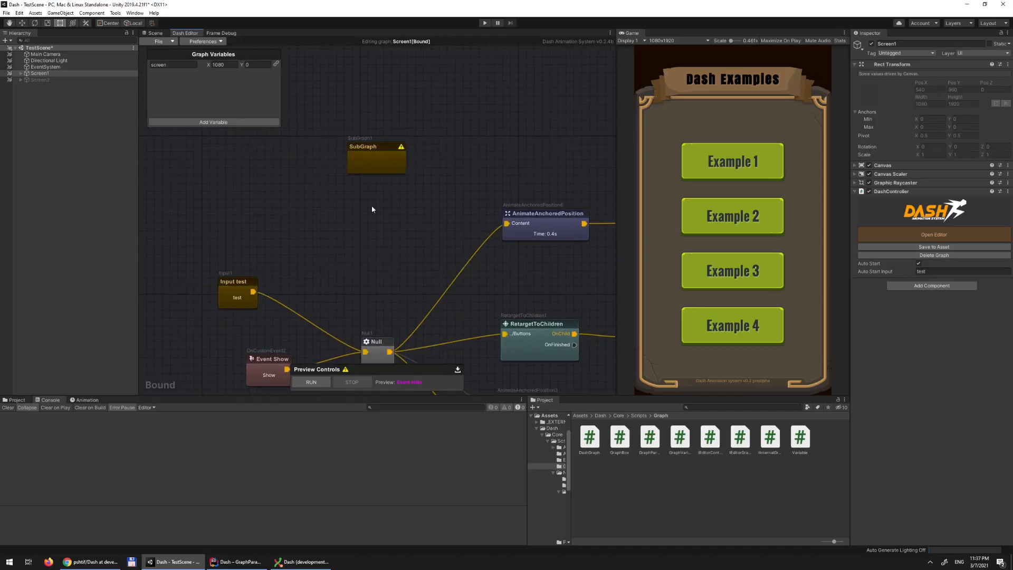
middle_click_drag(399, 205, 372, 216)
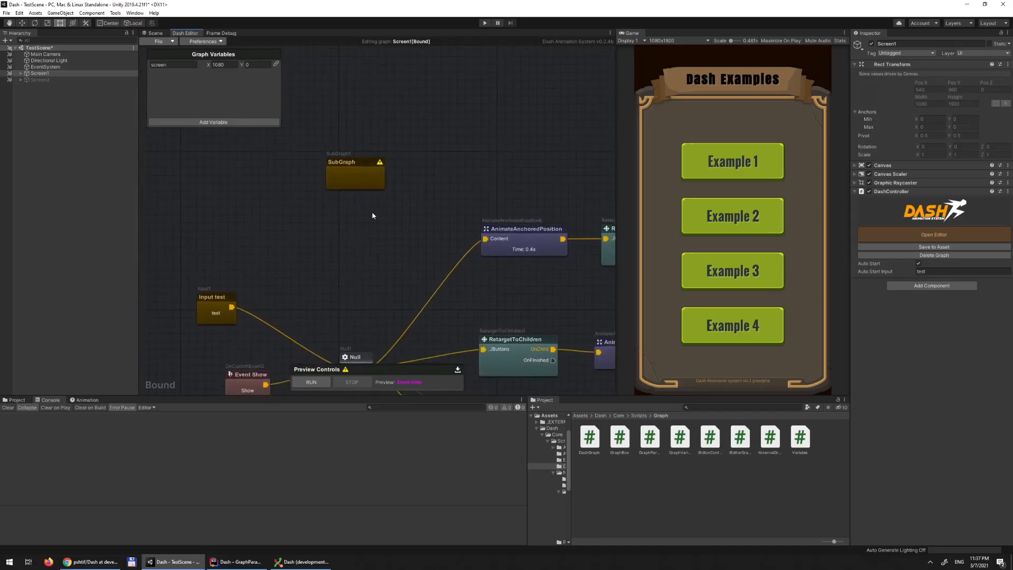
Step: Open the new SubGraph for editing to view its empty canvas and return to the parent graph
left_click(366, 178)
left_click(365, 264)
left_click(360, 180)
left_click(527, 68)
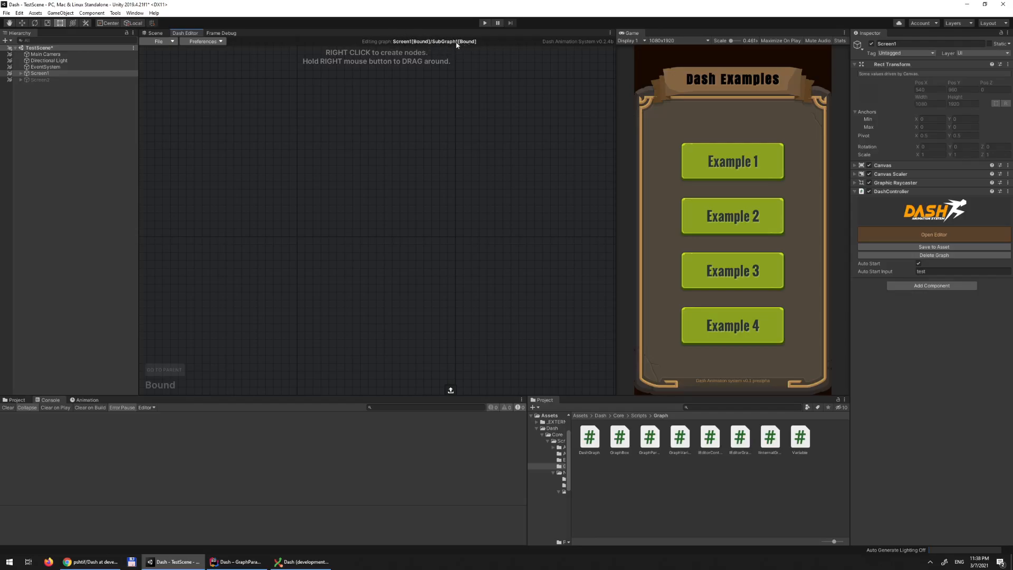
right_click_drag(468, 242, 422, 212)
left_click(165, 369)
Step: Add an Input node inside the SubGraph and return to the parent graph
left_click(371, 176)
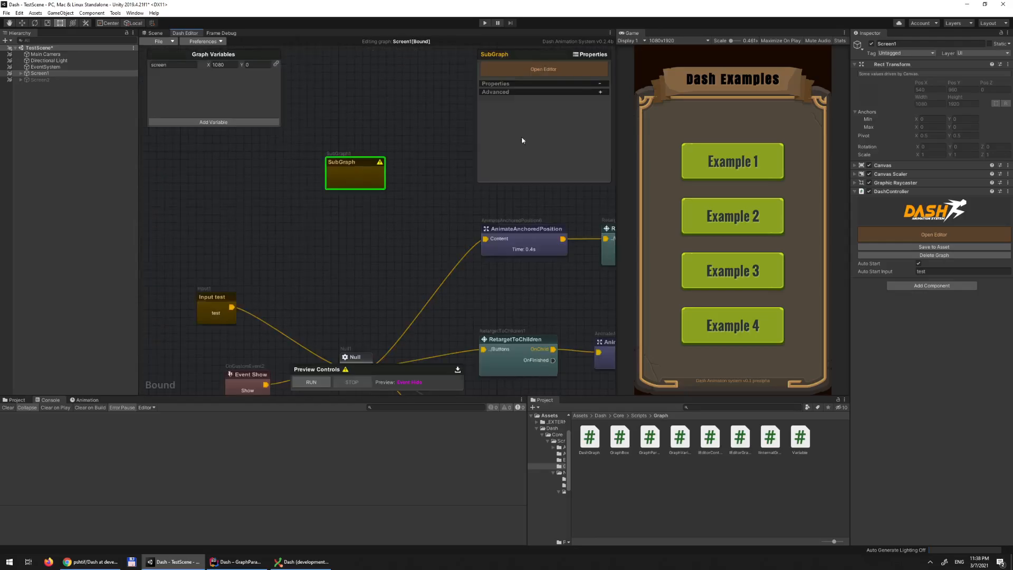
left_click(549, 71)
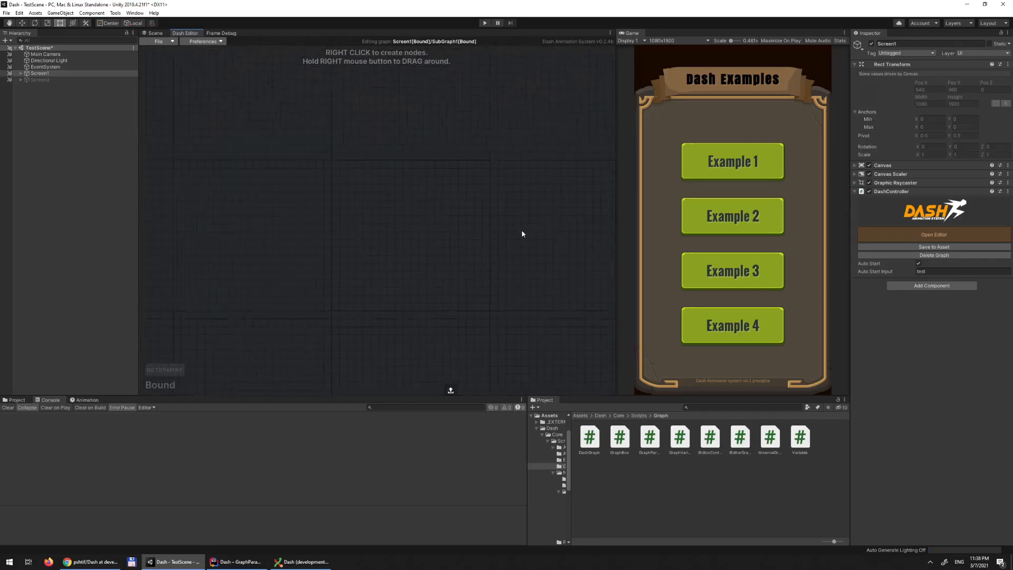
right_click(321, 204)
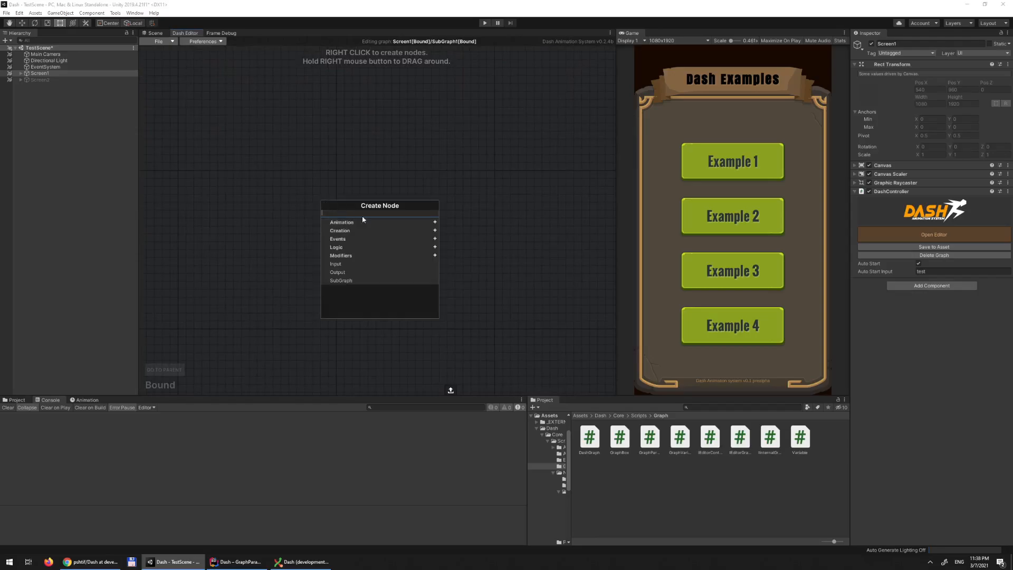
left_click(342, 264)
left_click(172, 374)
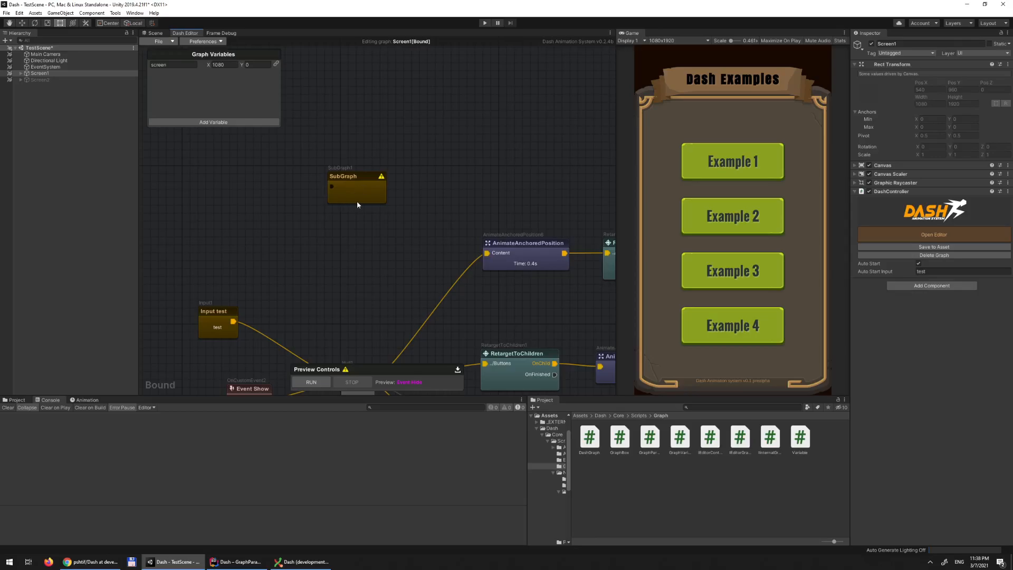
Step: Add a second Input node below the first one inside the SubGraph and go back to the parent graph
left_click(357, 205)
double_click(358, 204)
right_click(317, 289)
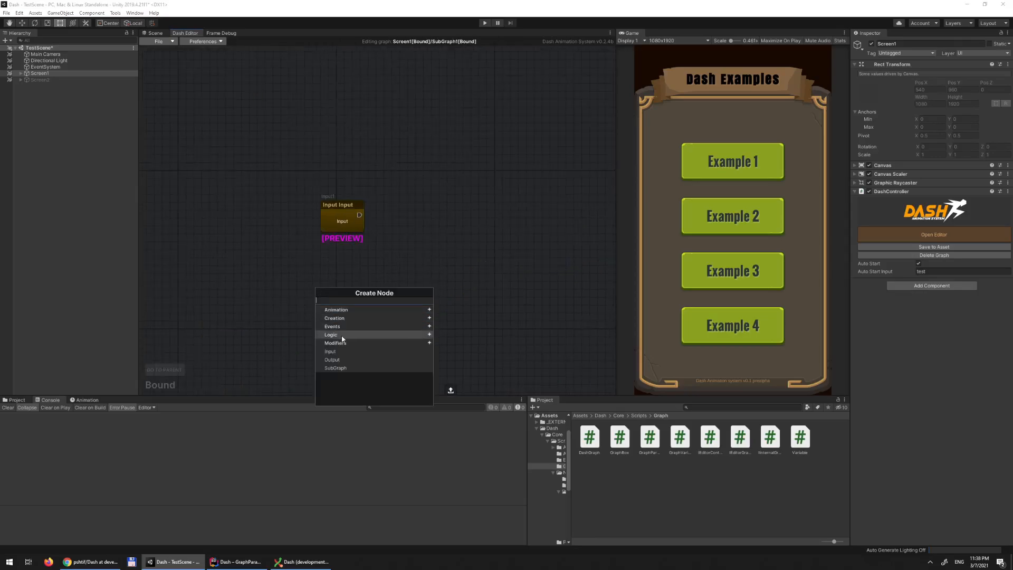
left_click(336, 351)
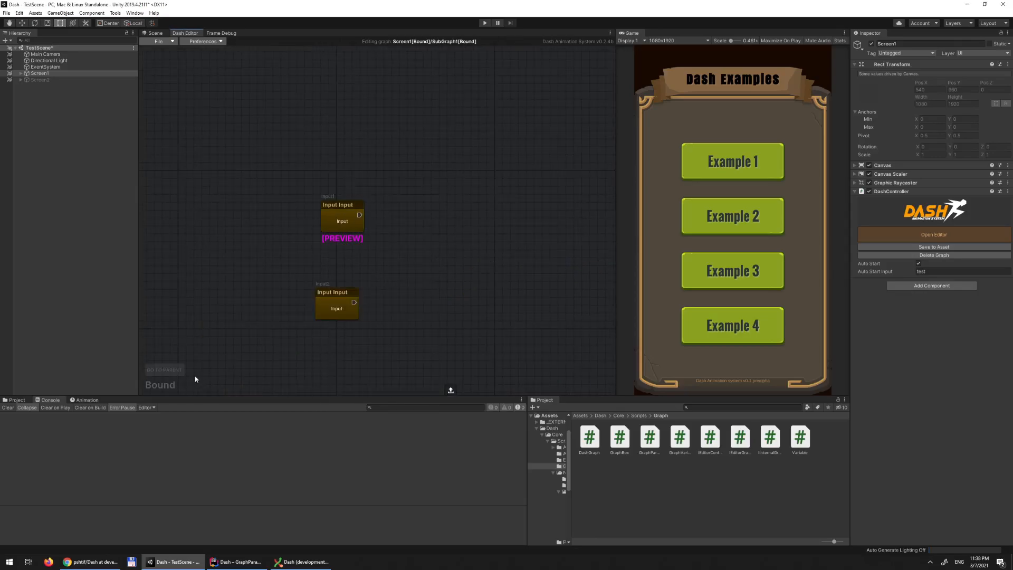
left_click(168, 369)
Step: Add an Output node and a third Input node inside the SubGraph, then return to the parent graph
left_click(356, 190)
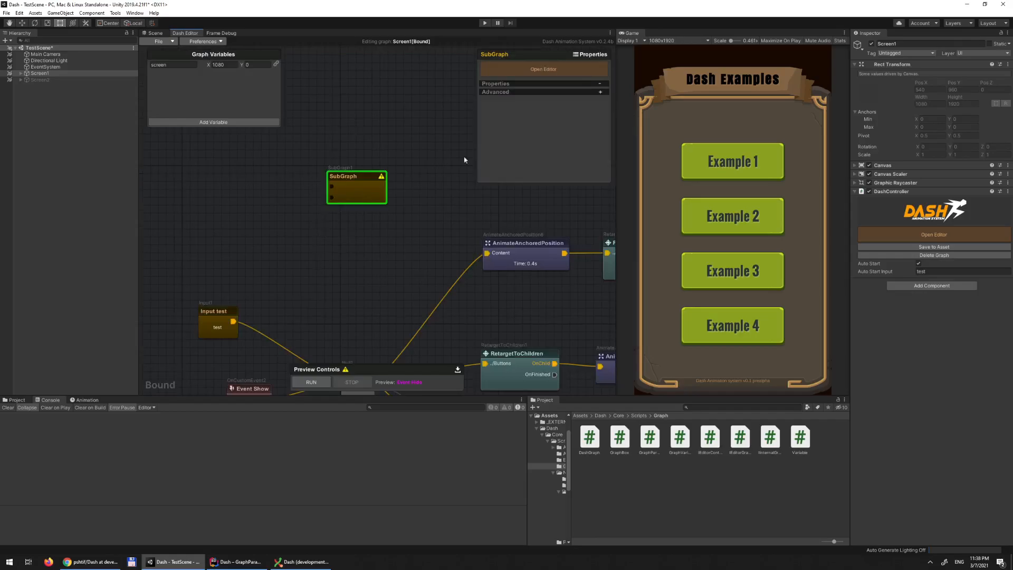
left_click(565, 69)
right_click(464, 164)
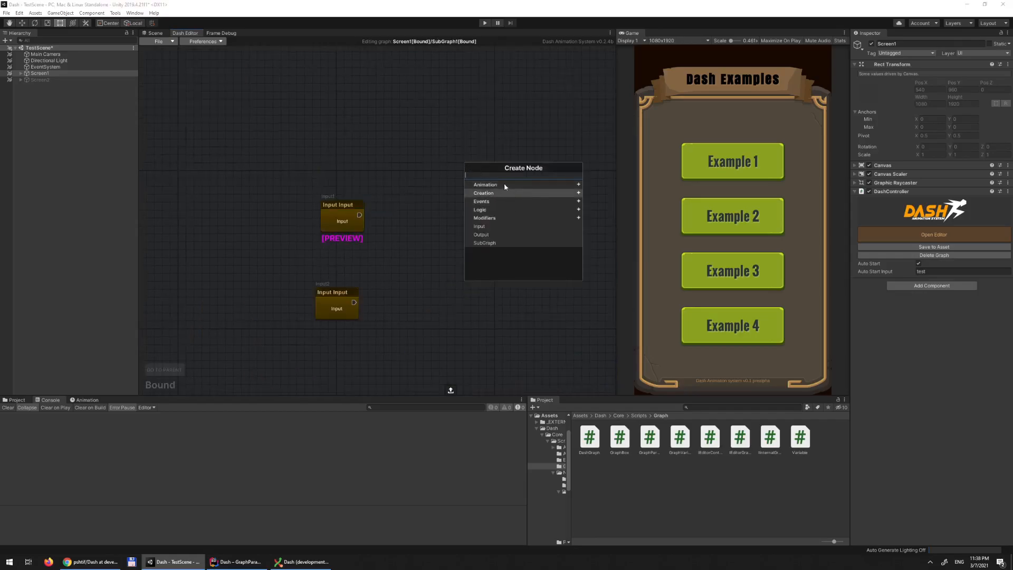
left_click(491, 235)
right_click(312, 365)
left_click(346, 437)
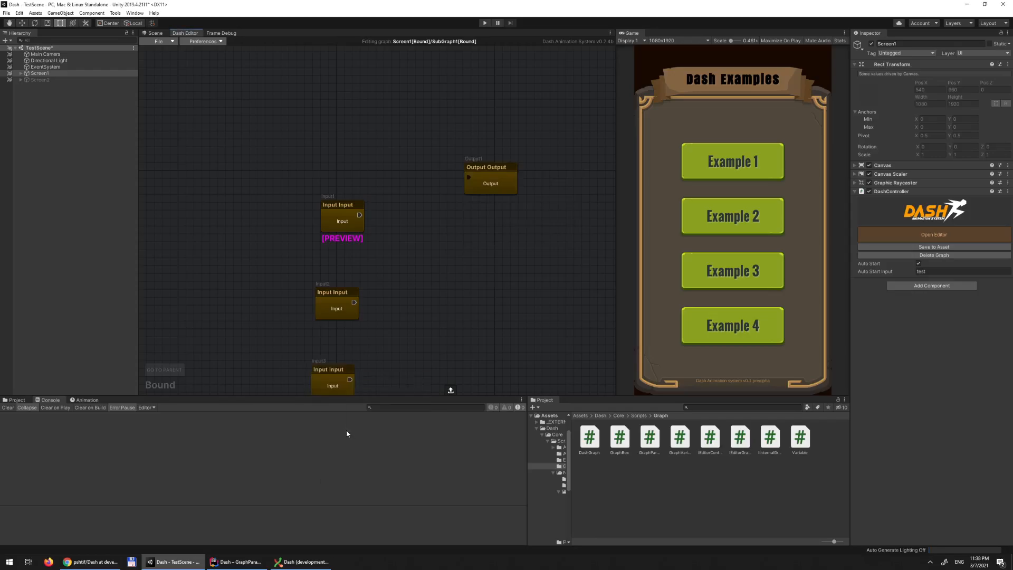
left_click(164, 370)
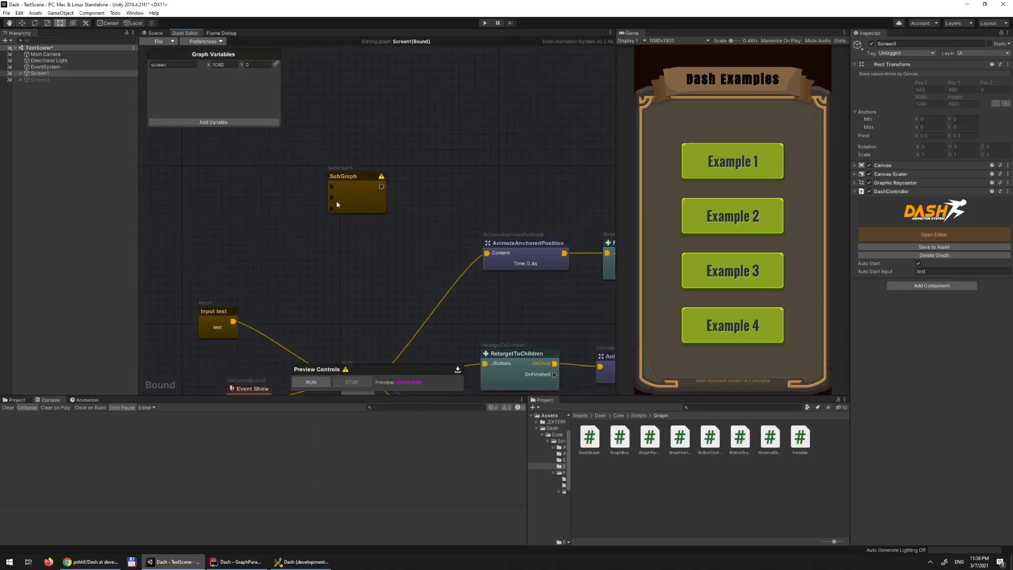
Step: Reposition the SubGraph node slightly and connect the Input test node's output to the SubGraph's first input
left_click(357, 195)
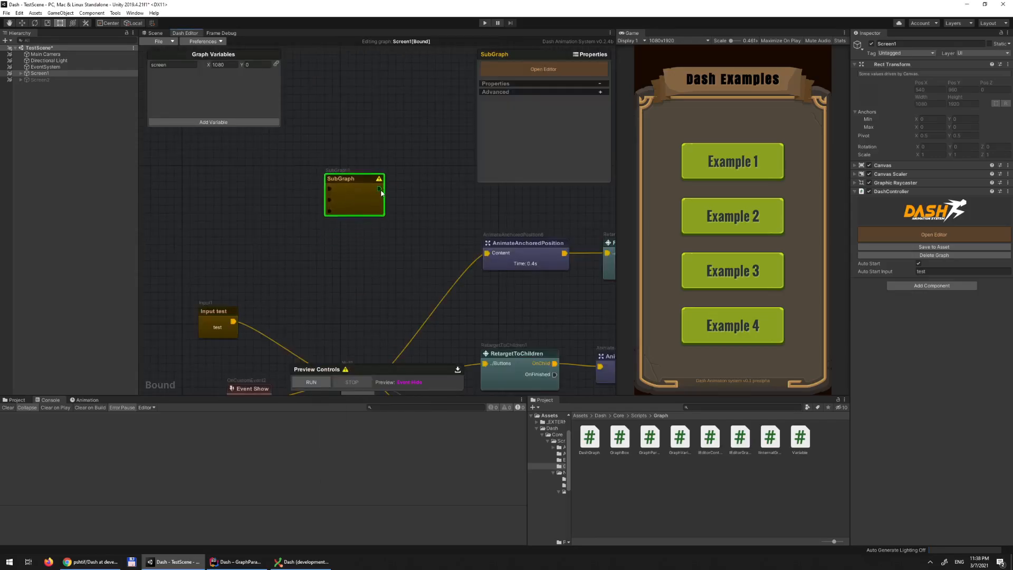
left_click_drag(367, 210, 374, 202)
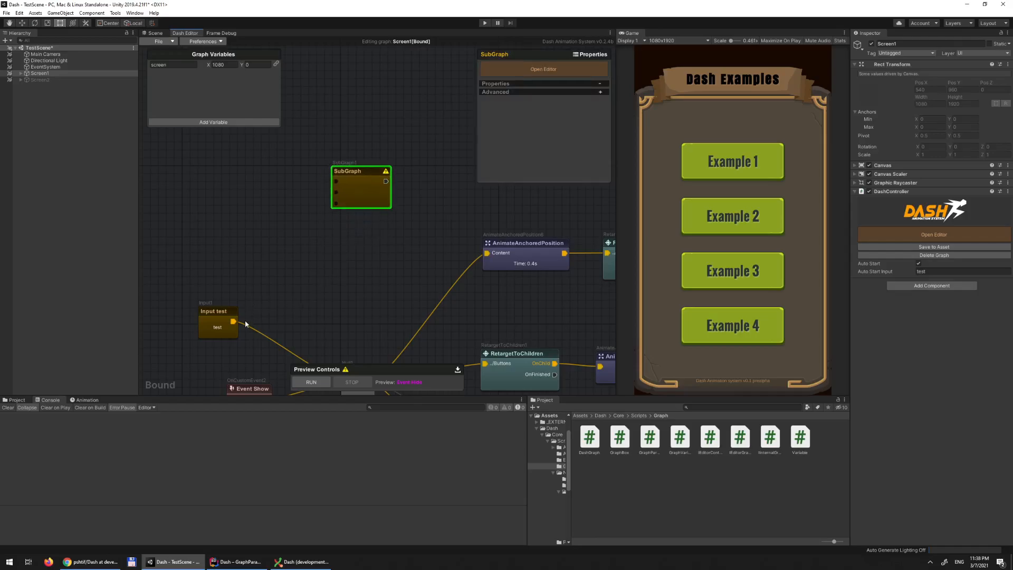
left_click_drag(233, 322, 336, 181)
Step: Switch between the parent graph and the SubGraph to examine its Input and Output nodes, including the first Input node's properties
left_click(544, 70)
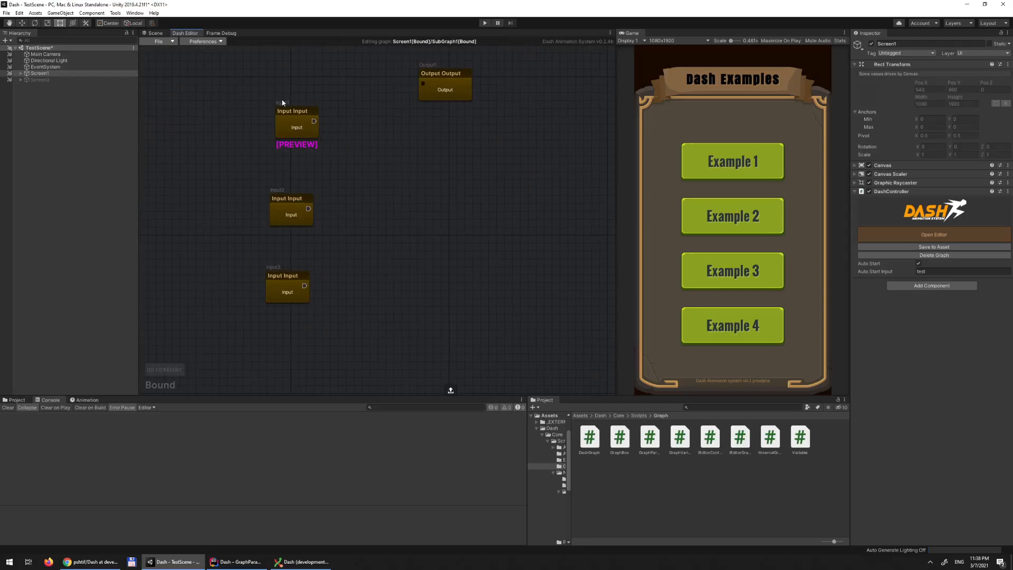
left_click(160, 371)
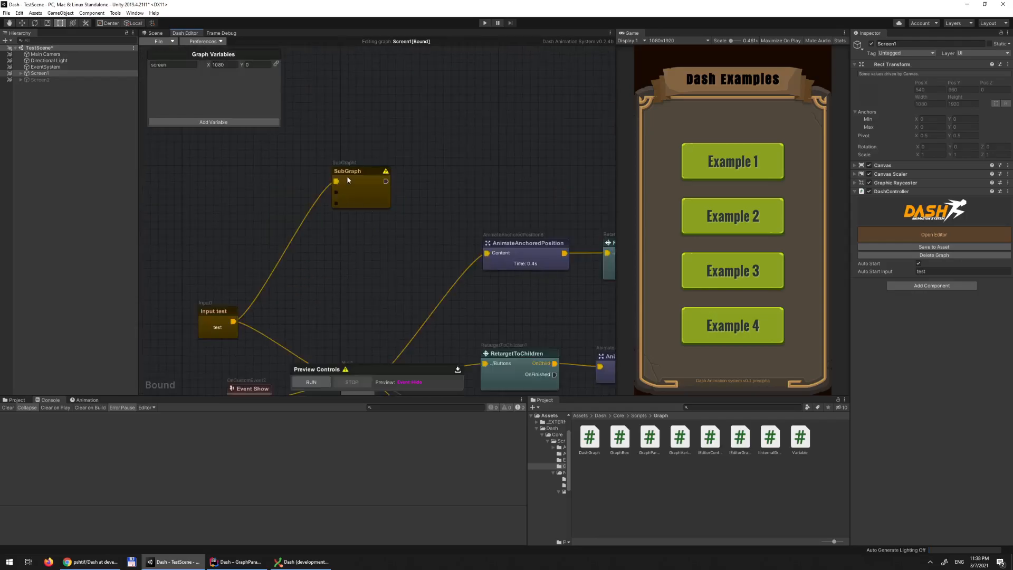
left_click(361, 200)
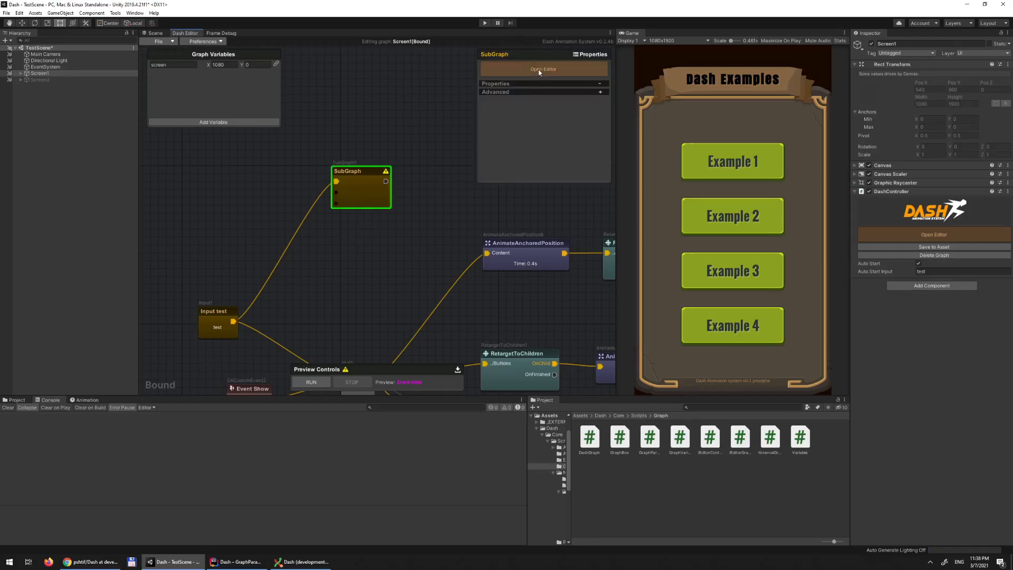
left_click(503, 70)
left_click(297, 122)
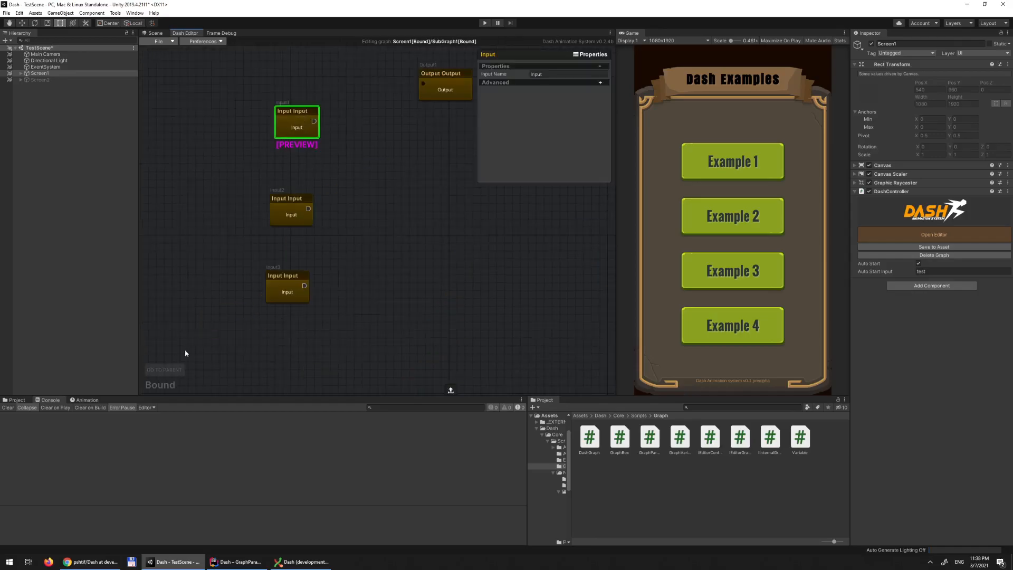
left_click(170, 369)
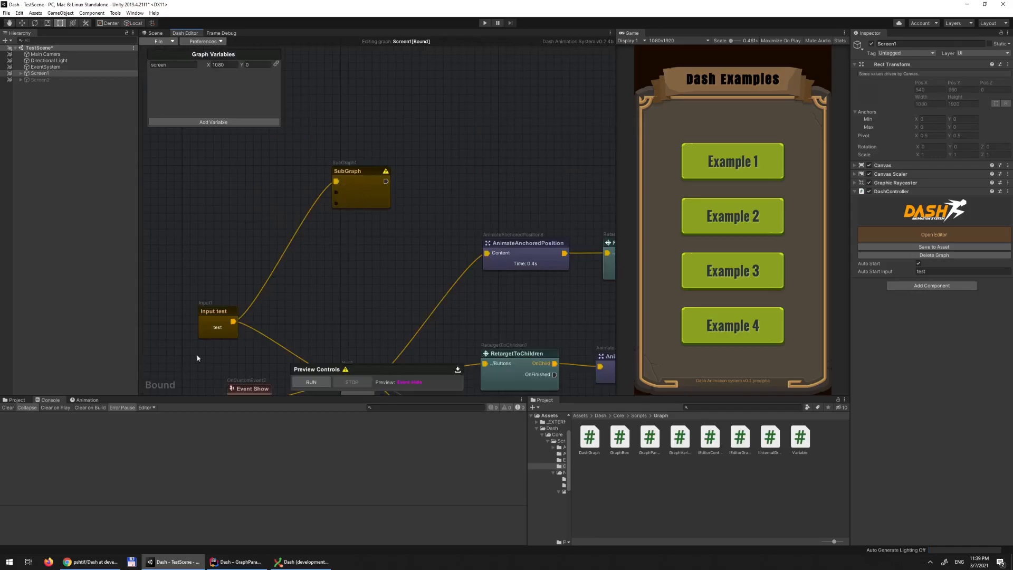
left_click(372, 205)
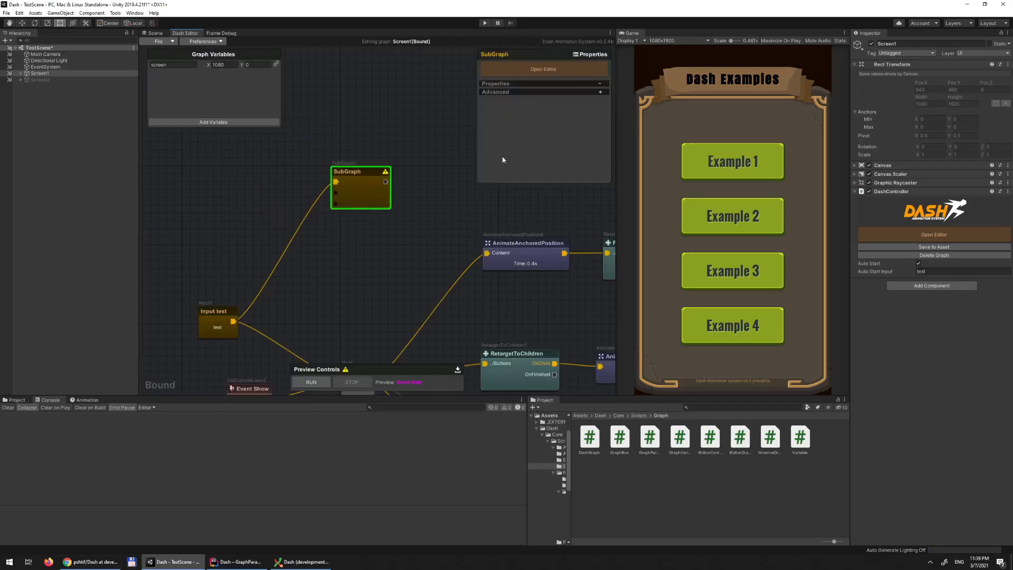
left_click(543, 69)
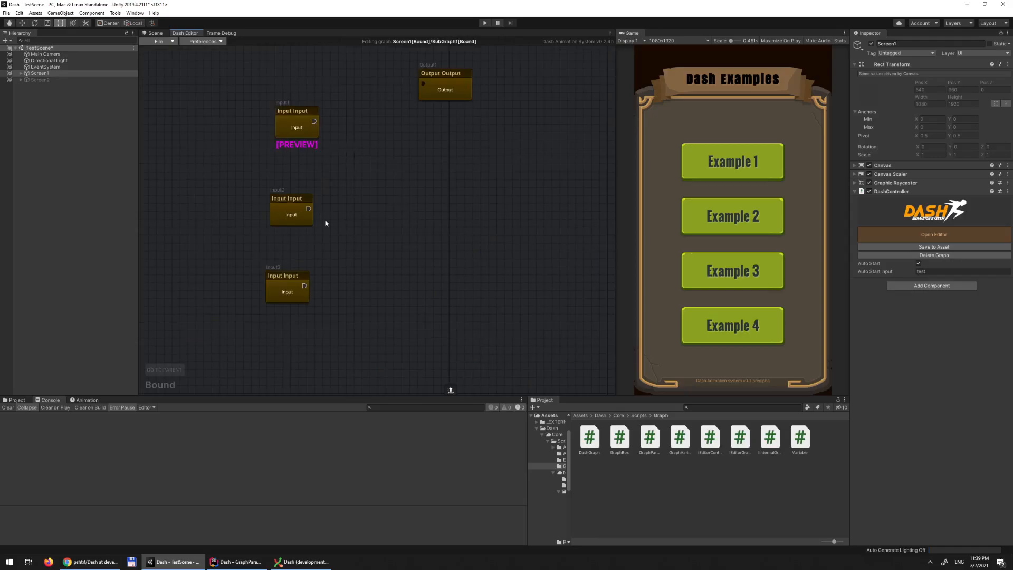
middle_click_drag(446, 250, 382, 279)
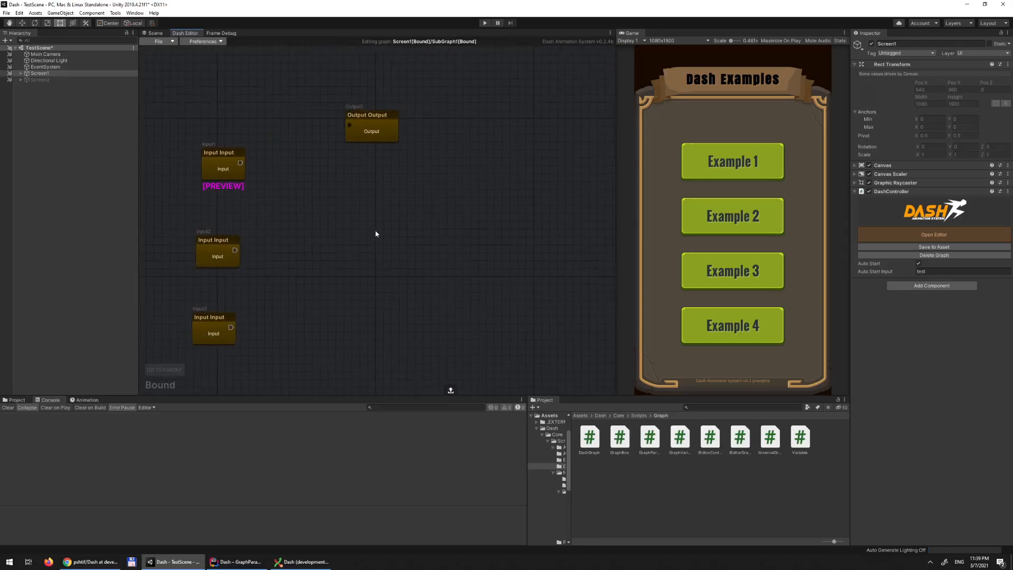
Step: Delete the Output node and the second and third Input nodes inside the SubGraph
right_click(378, 129)
left_click(406, 131)
left_click_drag(179, 219, 259, 334)
right_click(227, 254)
left_click(292, 257)
Step: Add a Debug node inside the SubGraph and connect the remaining Input node's output to it
middle_click_drag(327, 185, 400, 252)
right_click(379, 169)
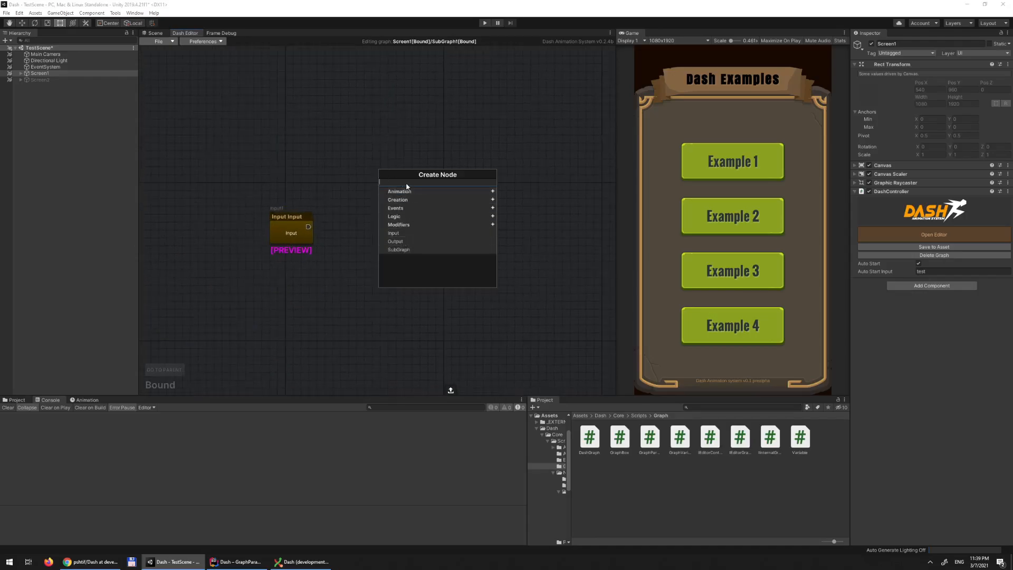
left_click(330, 318)
middle_click_drag(405, 167, 336, 166)
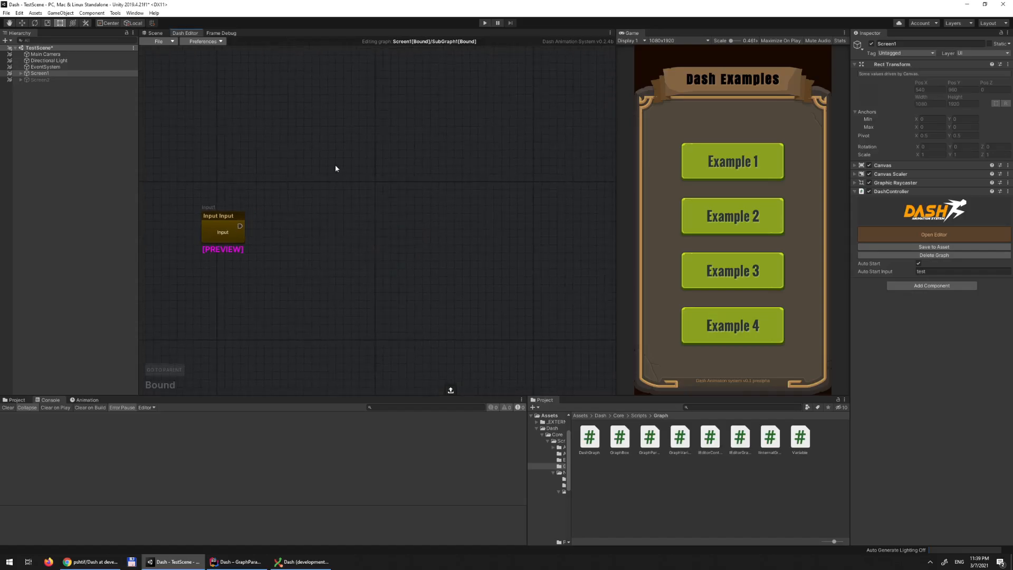
right_click(336, 168)
left_click(378, 214)
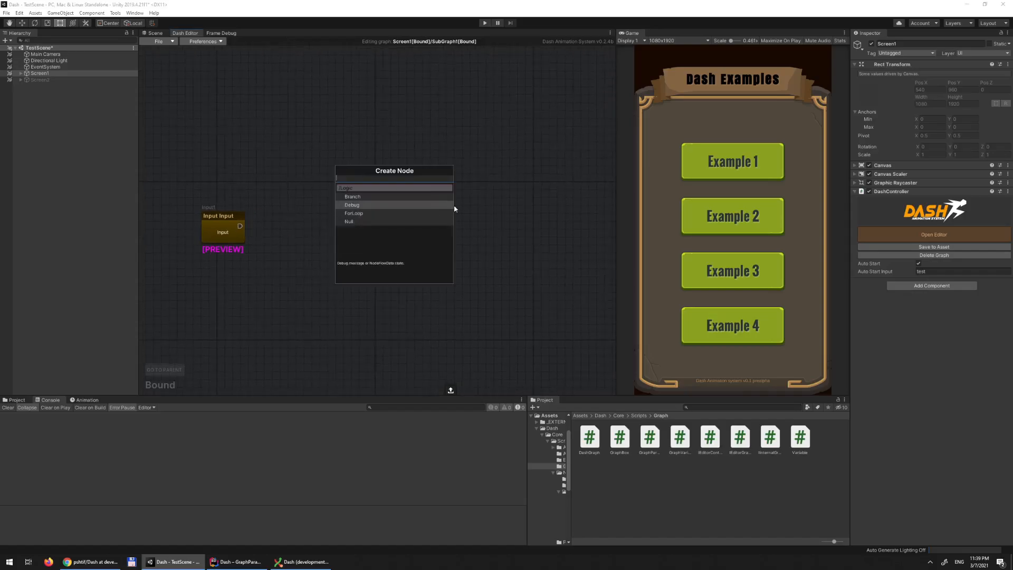
left_click(370, 204)
left_click_drag(240, 226, 368, 216)
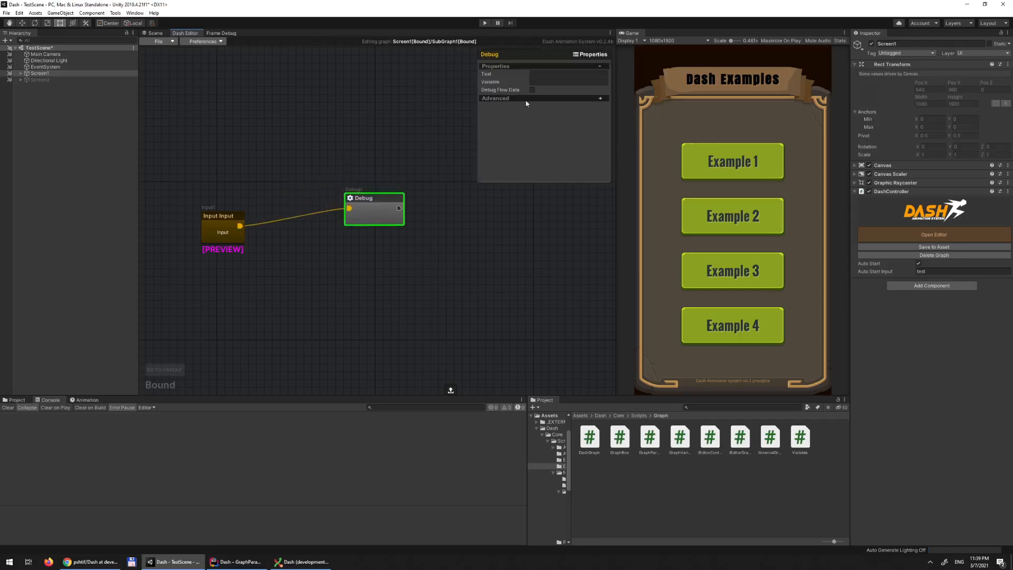
Step: Set the Debug node's text to "Hello world" and run the SubGraph's preview
left_click(546, 75)
type("Hello world")
left_click(377, 306)
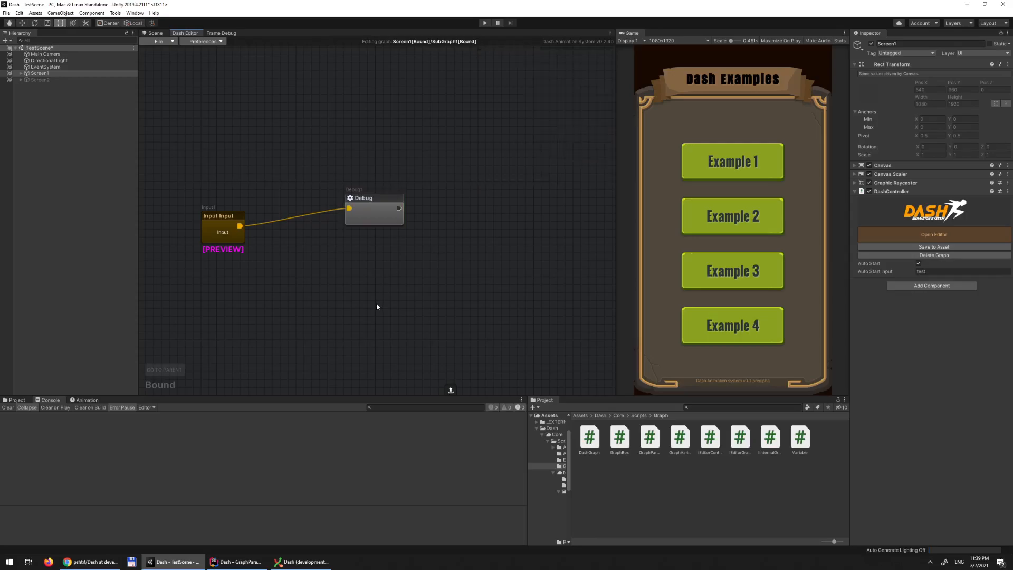
left_click(450, 390)
left_click(311, 382)
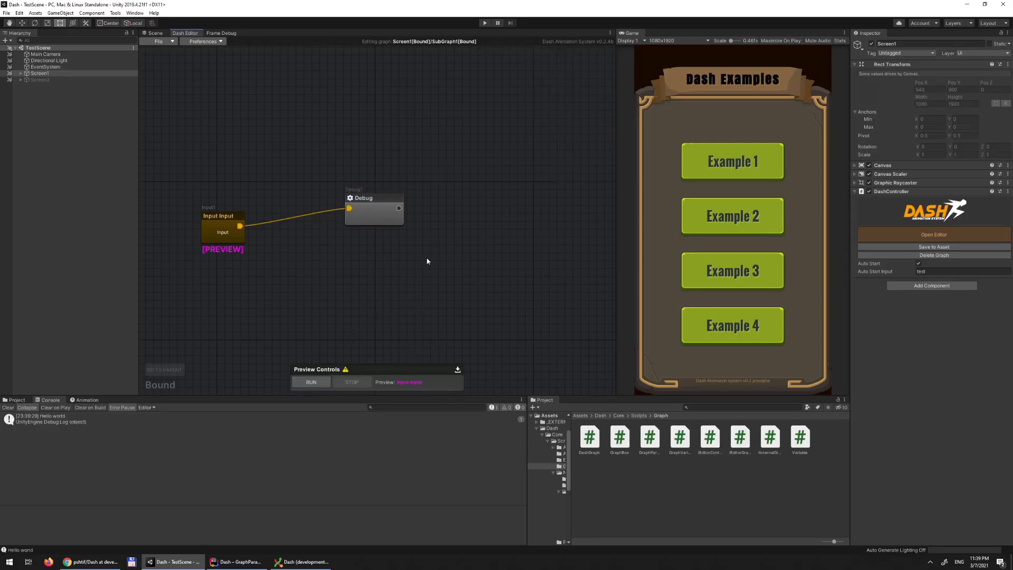
Step: Add an AnimateWithClip node below the Debug node and connect the Input node's output to it
right_click(366, 262)
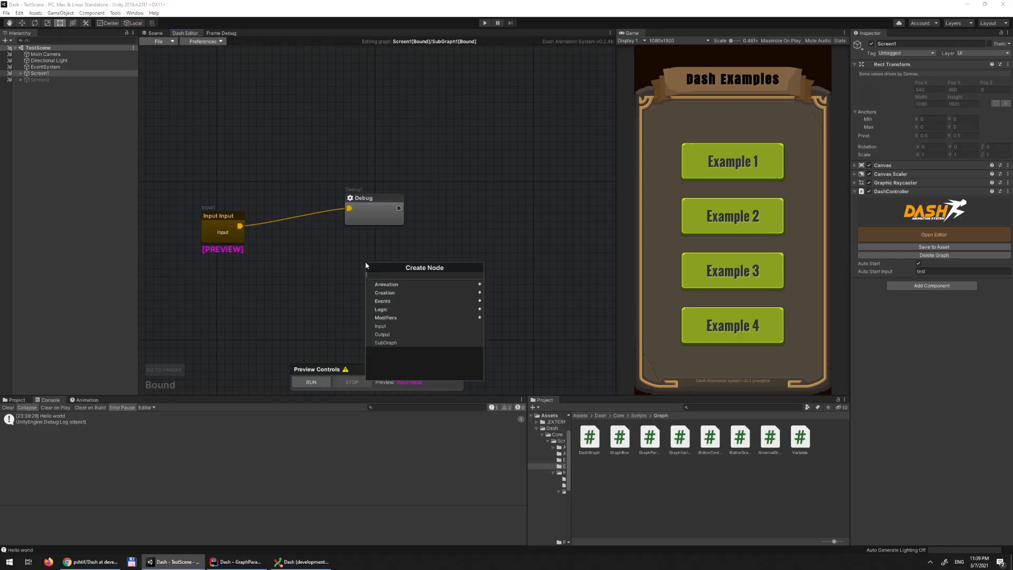
left_click(406, 287)
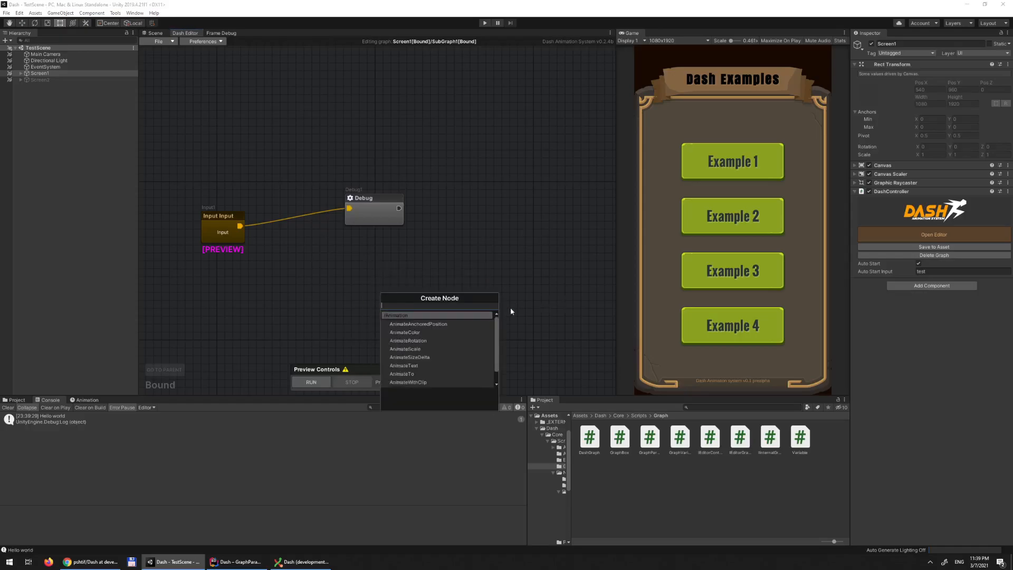
scroll(422, 332, "down", 2)
left_click(423, 365)
left_click_drag(243, 228, 385, 307)
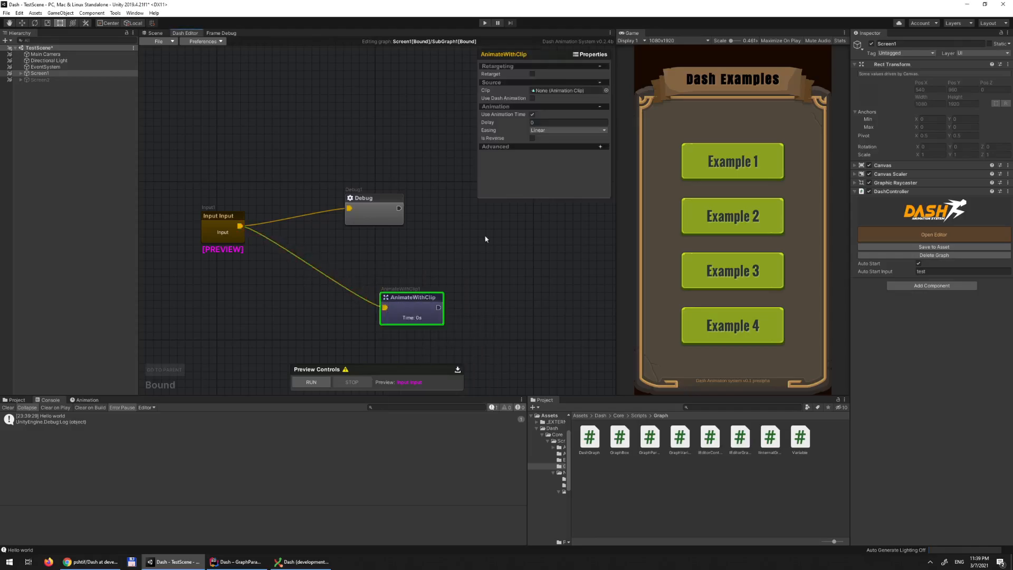
Step: Assign the TitleBackground clip to the AnimateWithClip node and retarget it by reference to Screen1's Title object
left_click(606, 90)
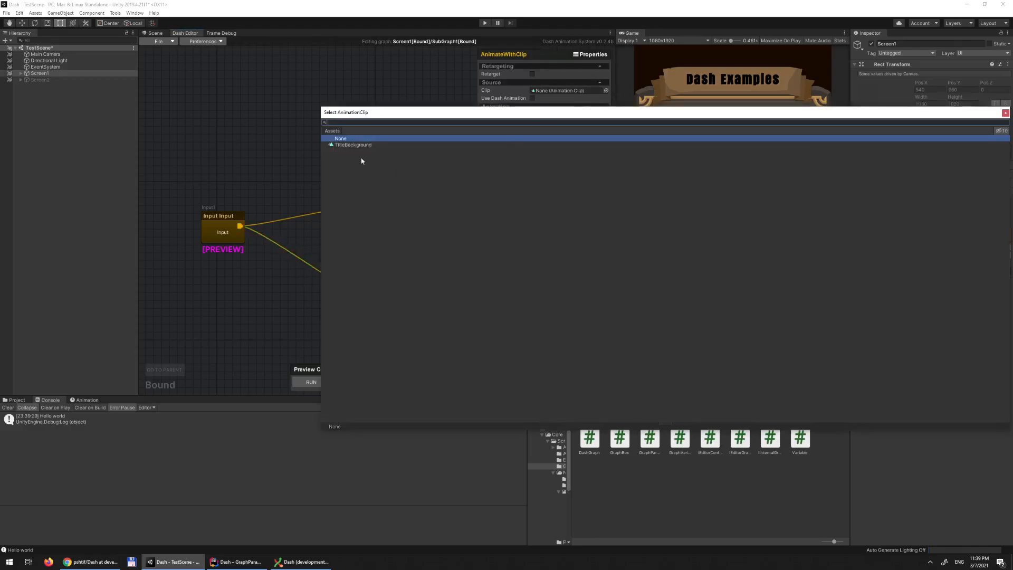
double_click(346, 148)
left_click(532, 74)
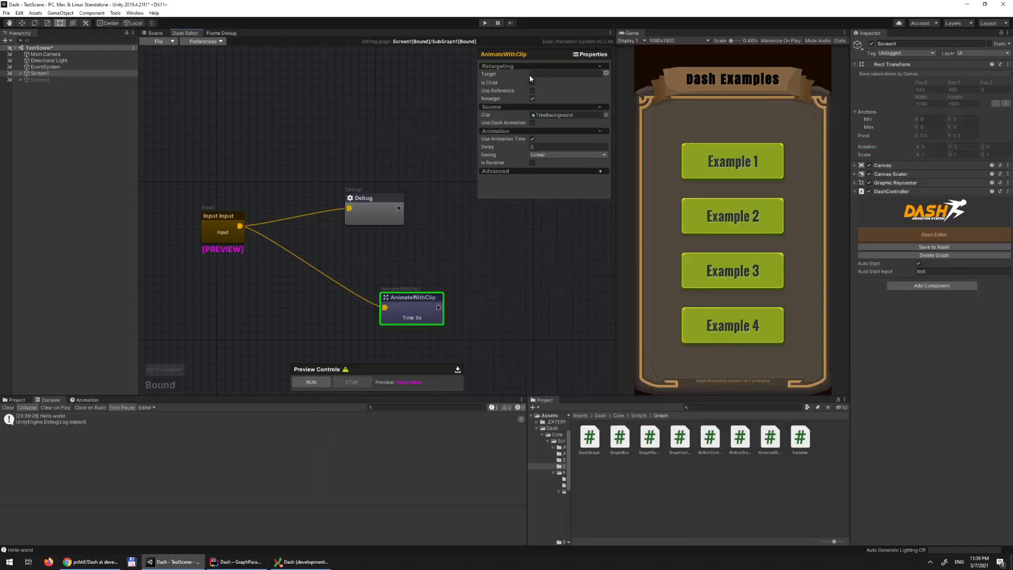
left_click(533, 91)
left_click(533, 83)
left_click(533, 91)
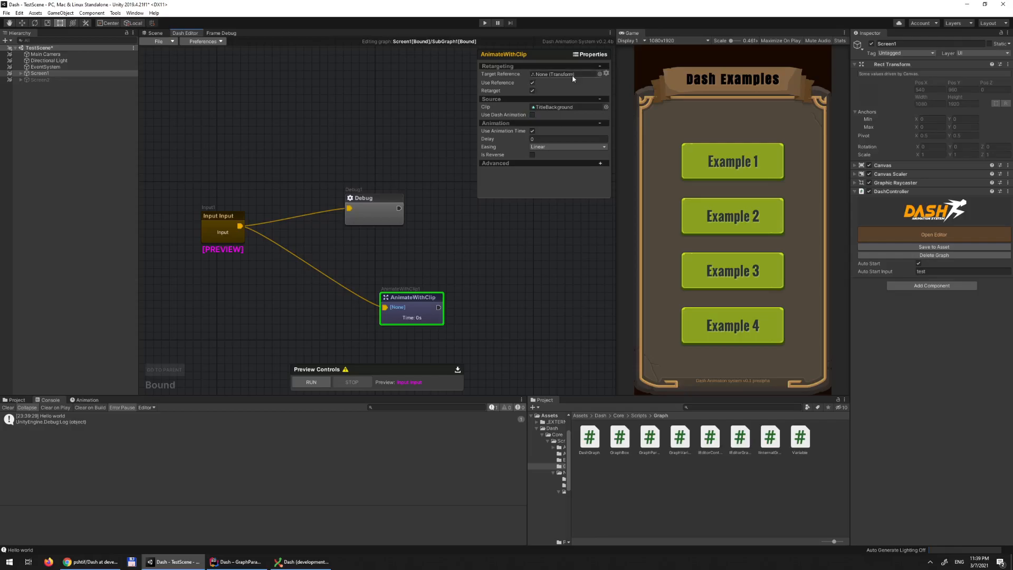
left_click(20, 73)
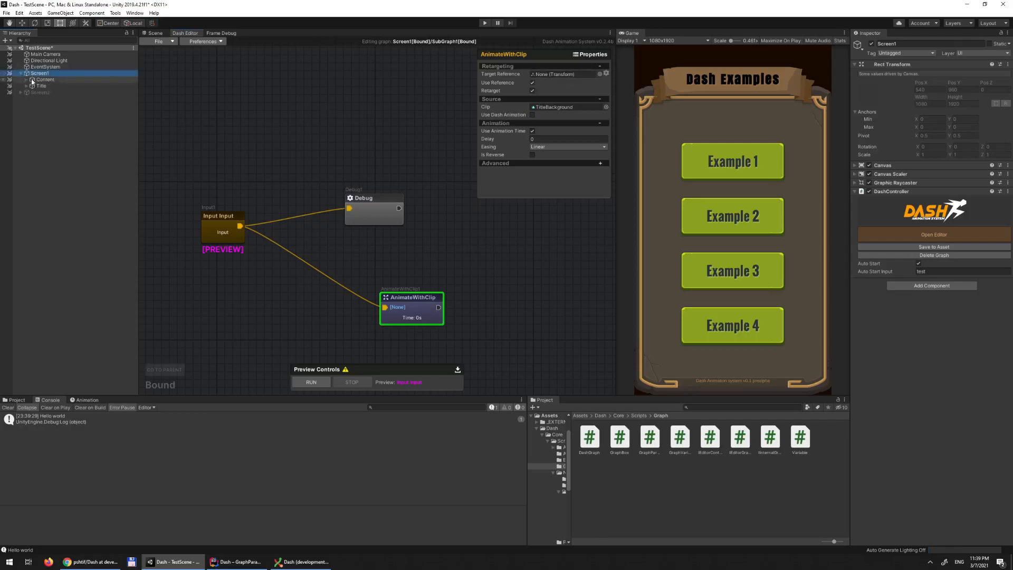
left_click_drag(509, 77, 551, 74)
middle_click_drag(471, 247, 430, 193)
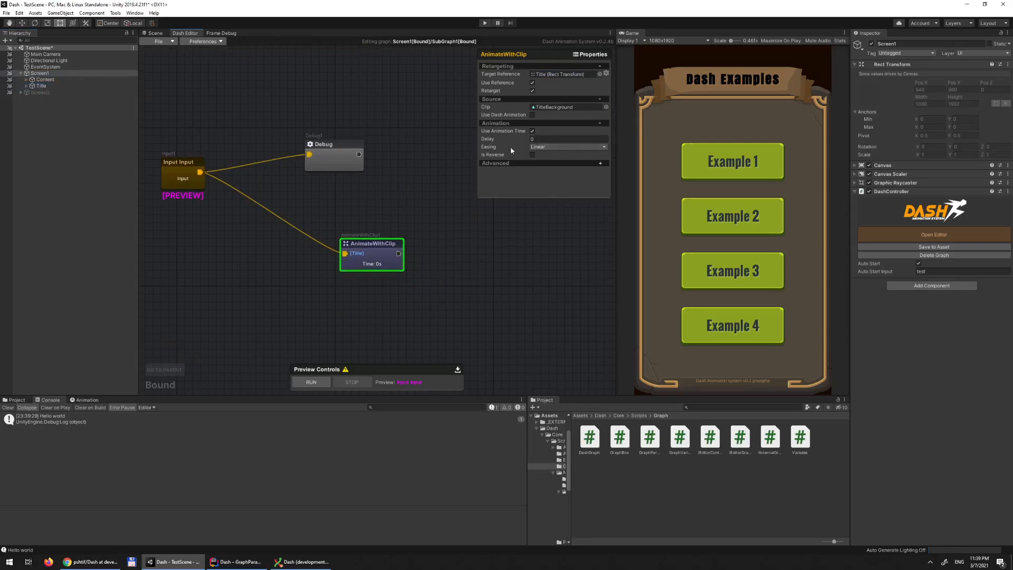
Step: Run the SubGraph's preview several times to watch the title animation
left_click(311, 381)
left_click(310, 382)
middle_click_drag(246, 286, 322, 299)
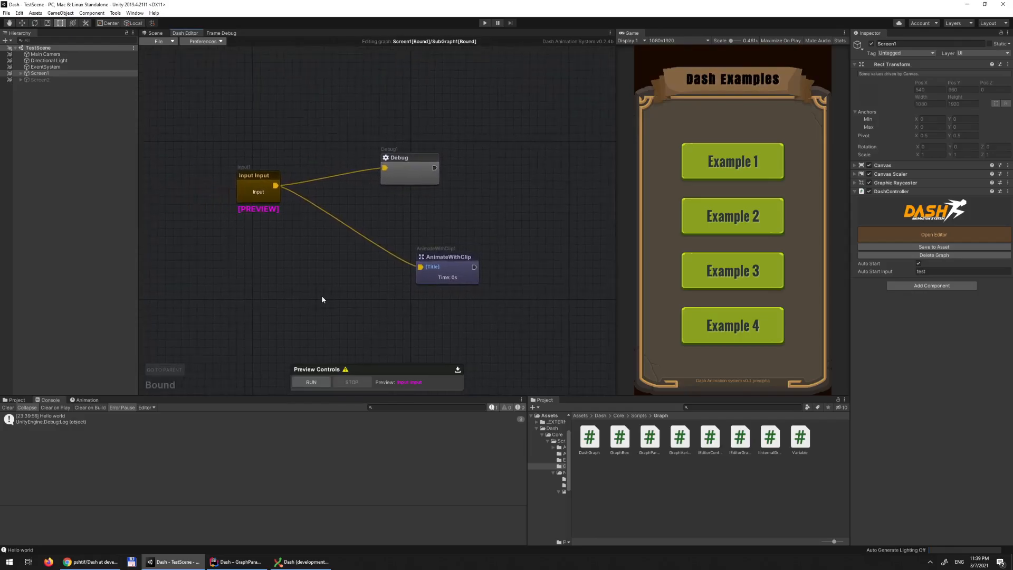
left_click(311, 382)
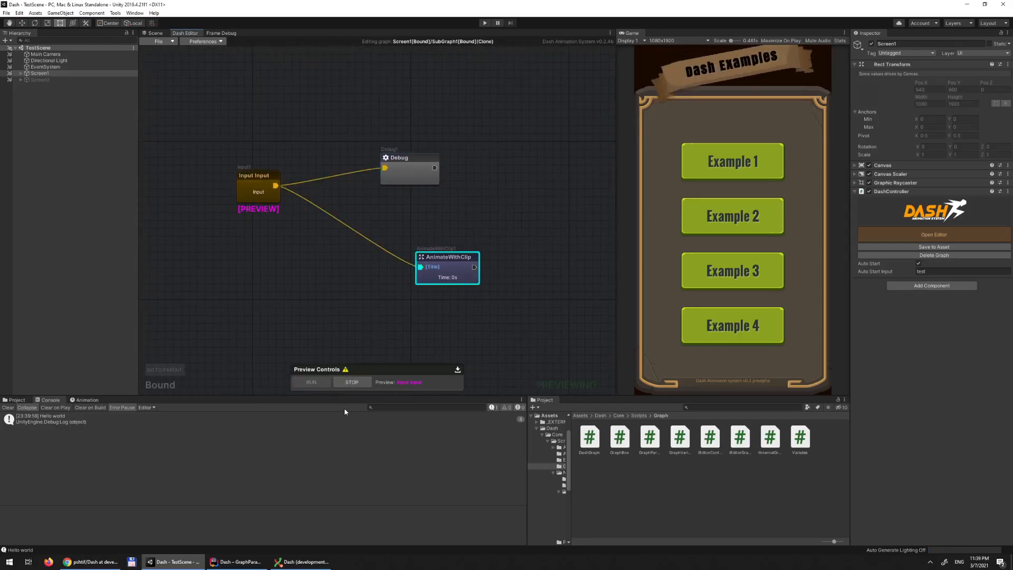
Step: Return to the parent graph and deactivate the connection from the Input test node to the Null node
middle_click_drag(297, 300, 257, 254)
left_click(158, 370)
middle_click_drag(373, 255, 332, 63)
middle_click_drag(343, 284, 405, 293)
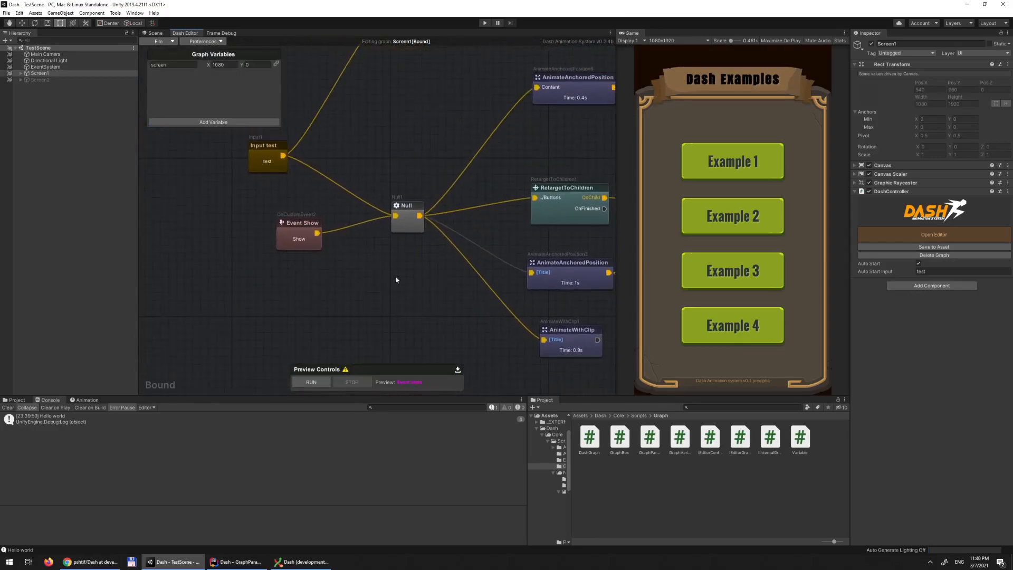
right_click(356, 199)
left_click(395, 205)
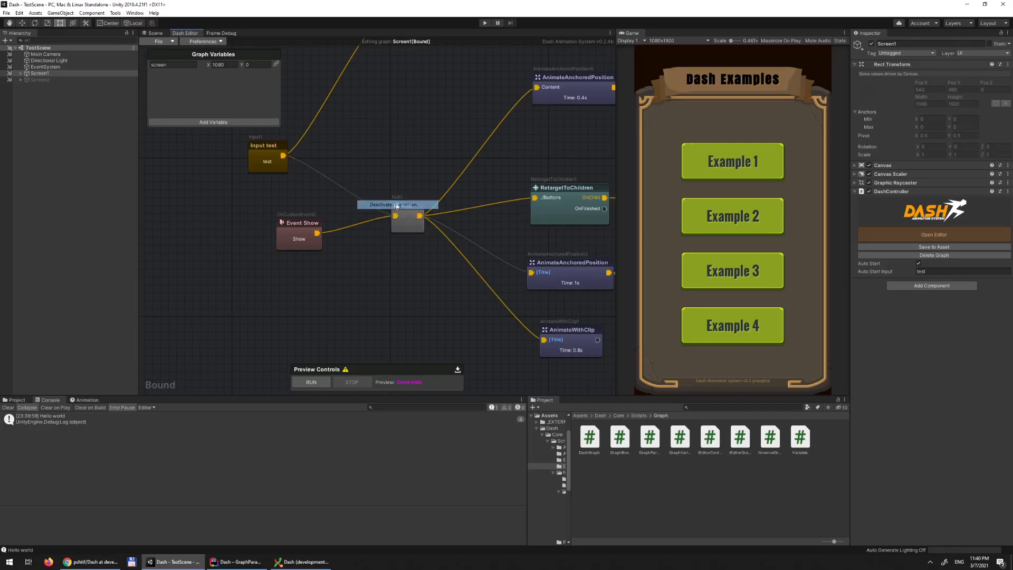
middle_click_drag(405, 116, 396, 310)
Step: Set the Input test node as the preview start and run the parent graph's preview
left_click(311, 382)
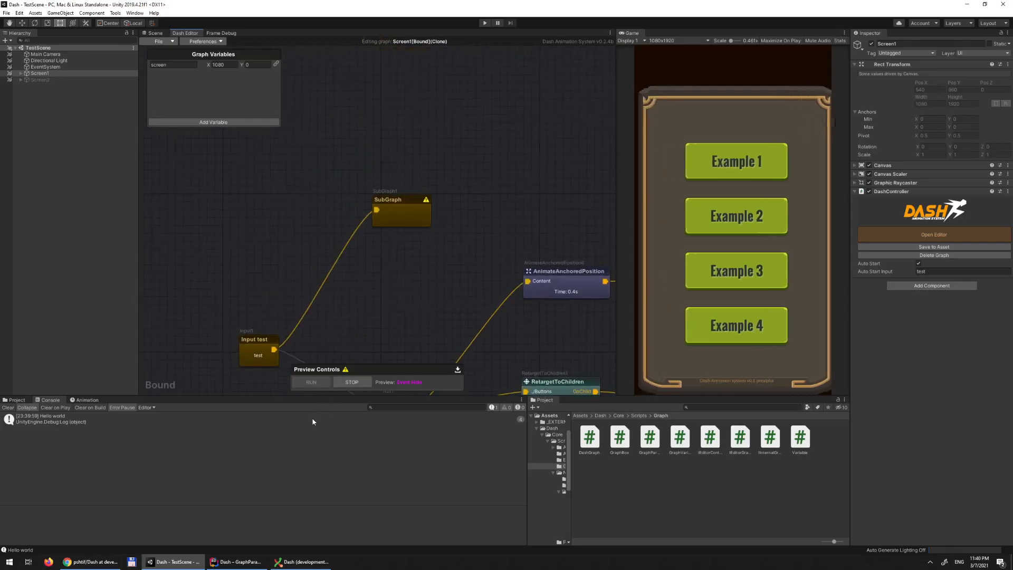
middle_click_drag(390, 304, 357, 246)
right_click(254, 232)
left_click(285, 263)
left_click(317, 384)
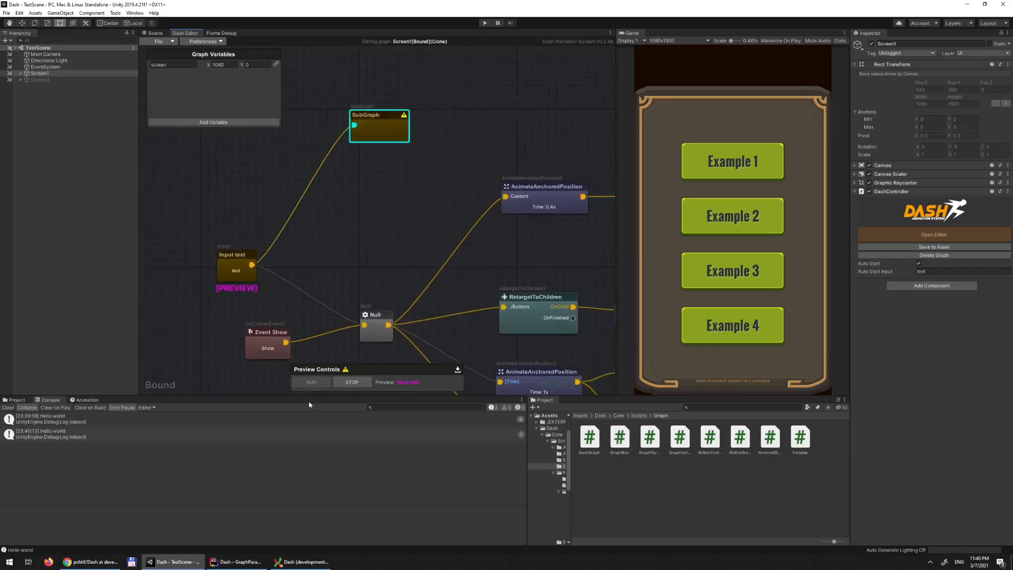
left_click(311, 382)
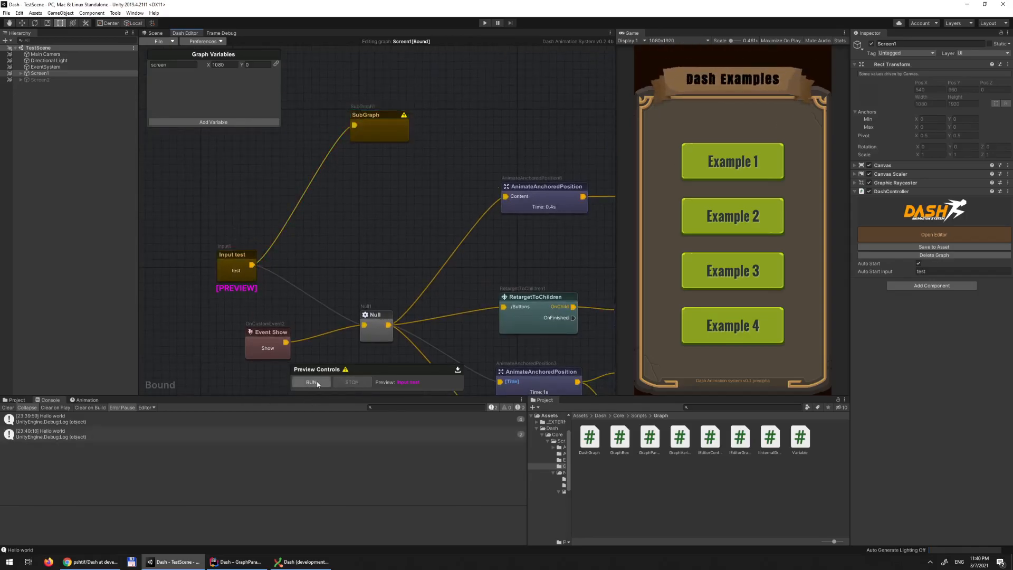
Step: View the SubGraph's contents, then return to the parent graph and select the SubGraph node
left_click(377, 129)
left_click(552, 68)
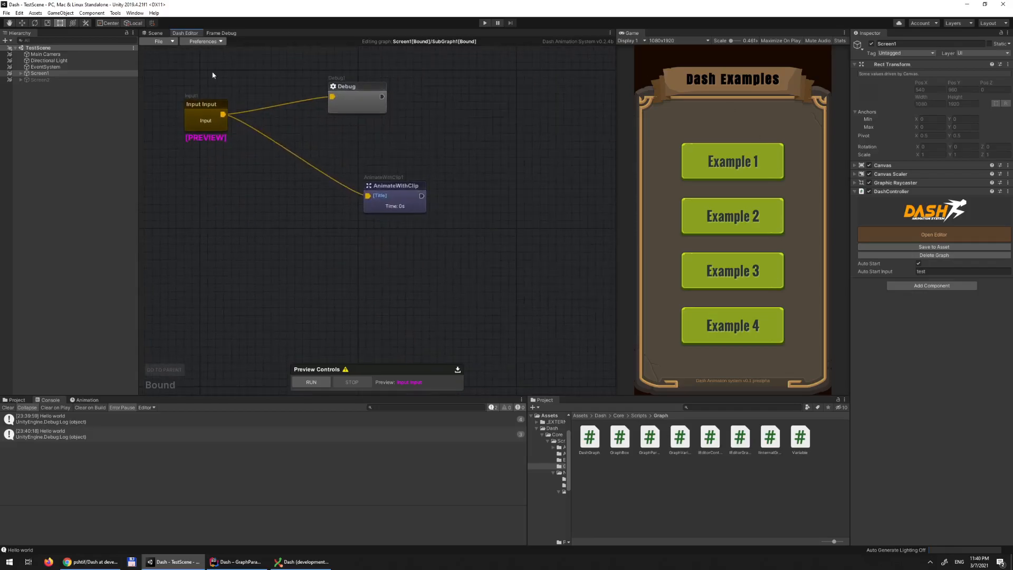
left_click(180, 372)
left_click(399, 182)
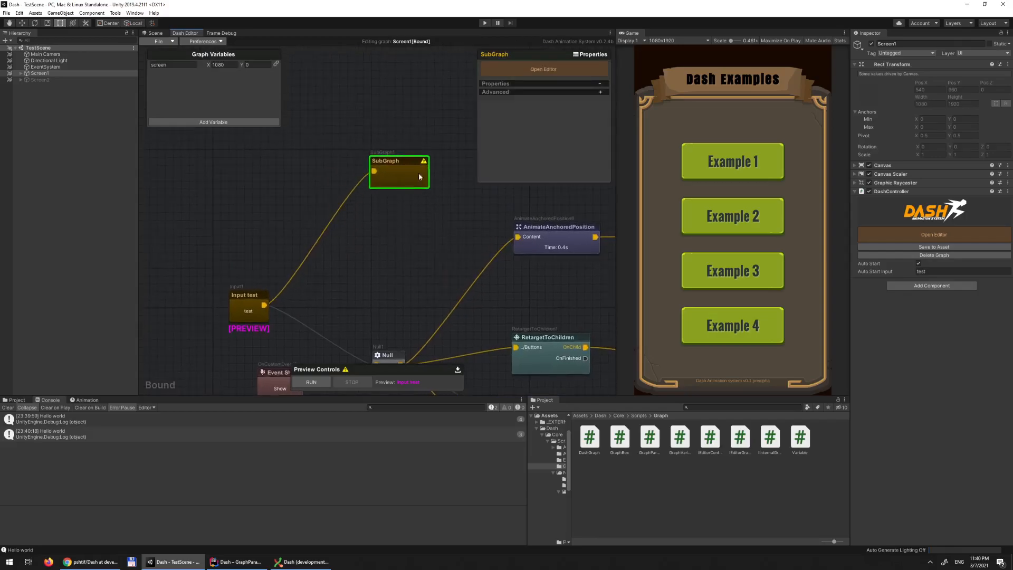
middle_click_drag(370, 248, 351, 233)
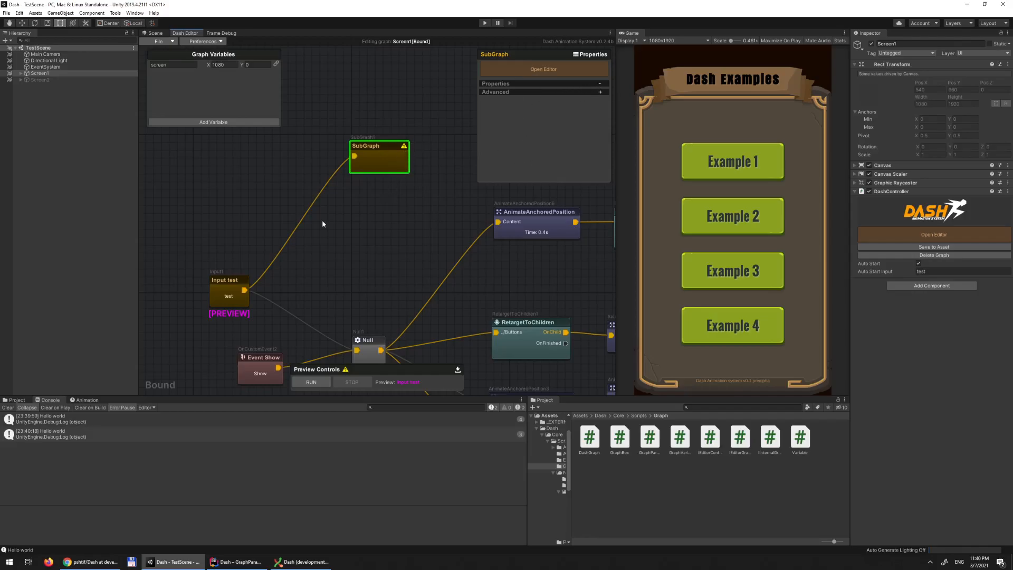
Step: Delete the AnimateWithClip node inside the SubGraph and return to the parent graph
left_click(543, 69)
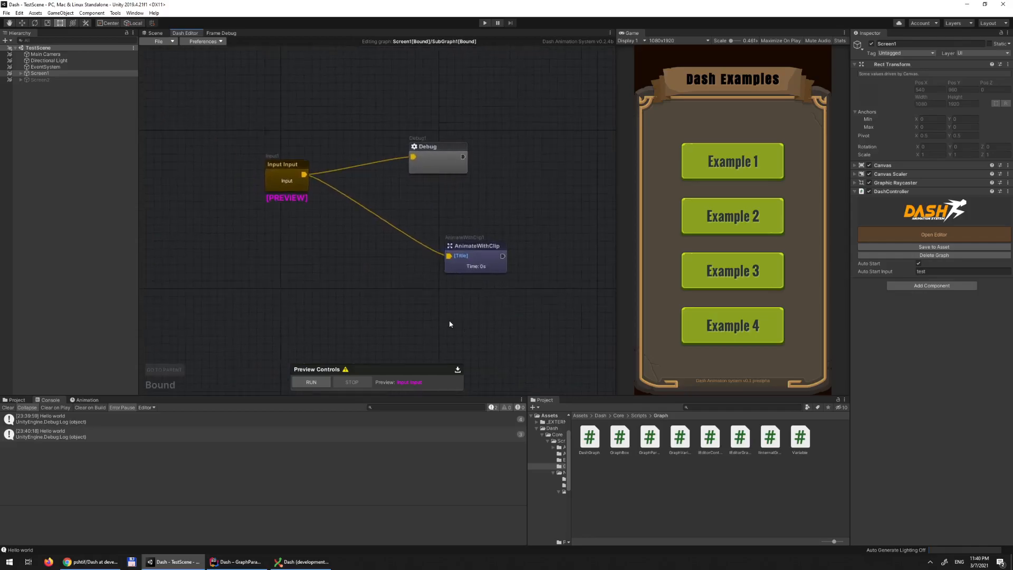
right_click(458, 259)
left_click(477, 264)
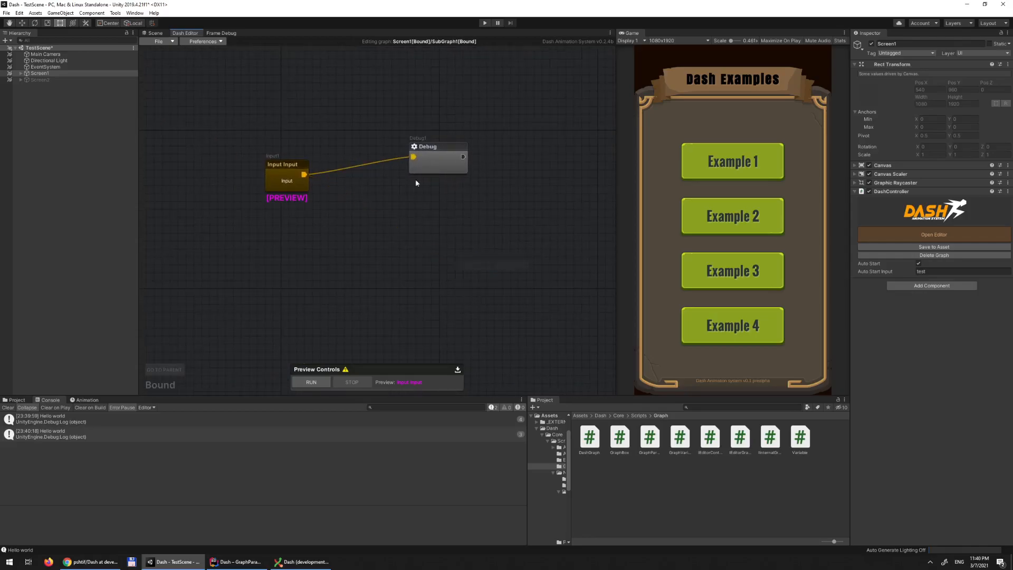
left_click(168, 375)
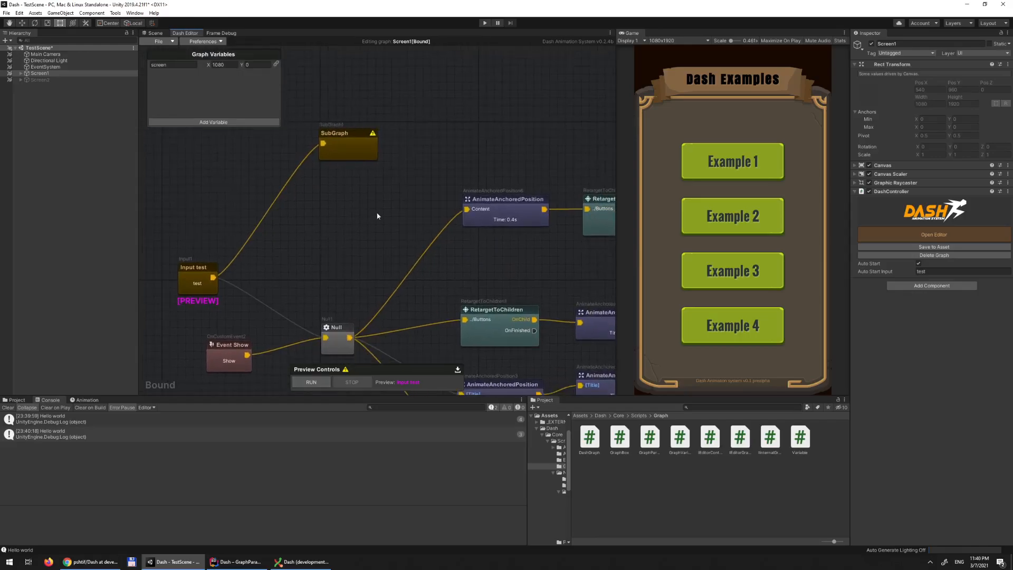
Step: Delete the SubGraph node and reactivate the connection from the Input test node to the Null node
right_click(347, 157)
left_click(364, 160)
right_click(257, 301)
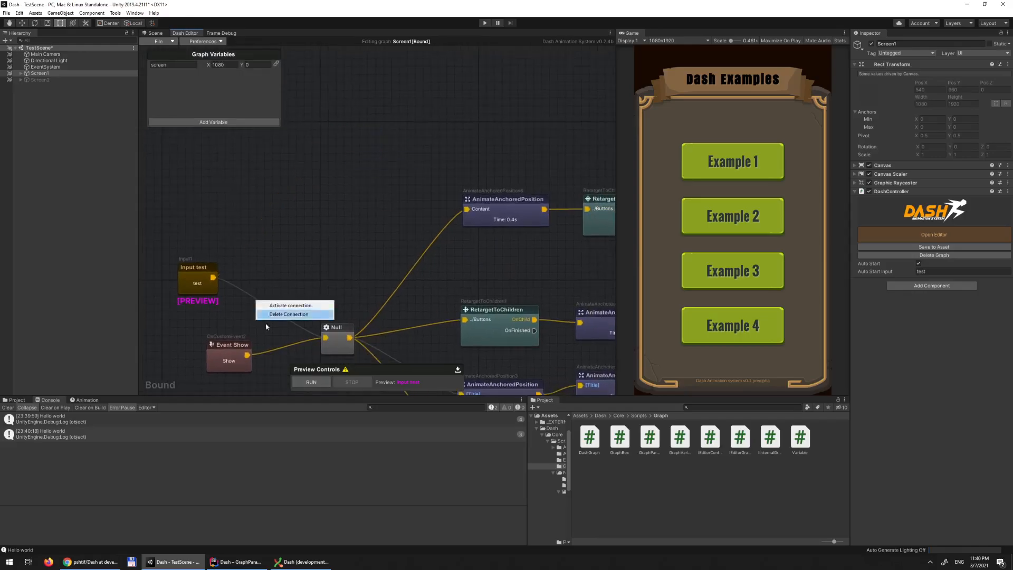
left_click(291, 306)
Step: Examine the whole Screen1 graph, from its overall layout to the individual animation and retarget nodes
middle_click_drag(368, 285, 280, 149)
scroll(357, 285, "down", 6)
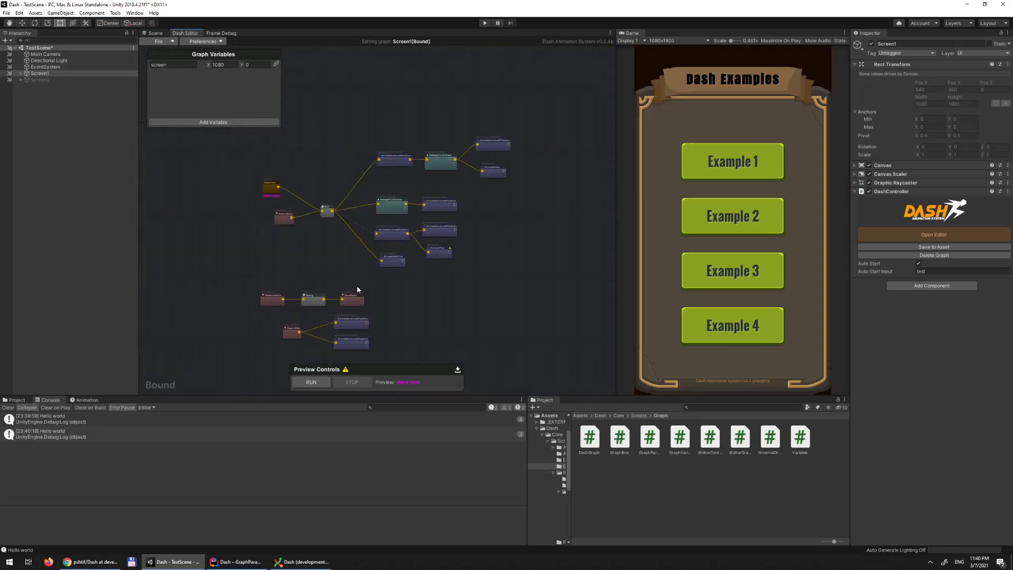
middle_click_drag(340, 253, 290, 238)
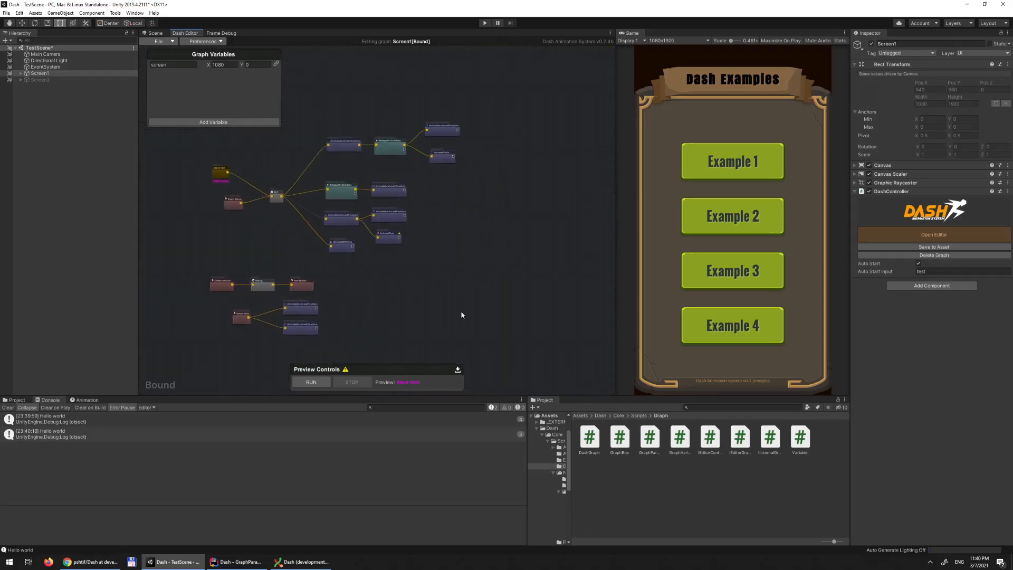
scroll(463, 303, "down", 2)
middle_click_drag(464, 297, 469, 239)
scroll(469, 240, "up", 8)
middle_click_drag(387, 251, 519, 274)
scroll(518, 275, "down", 5)
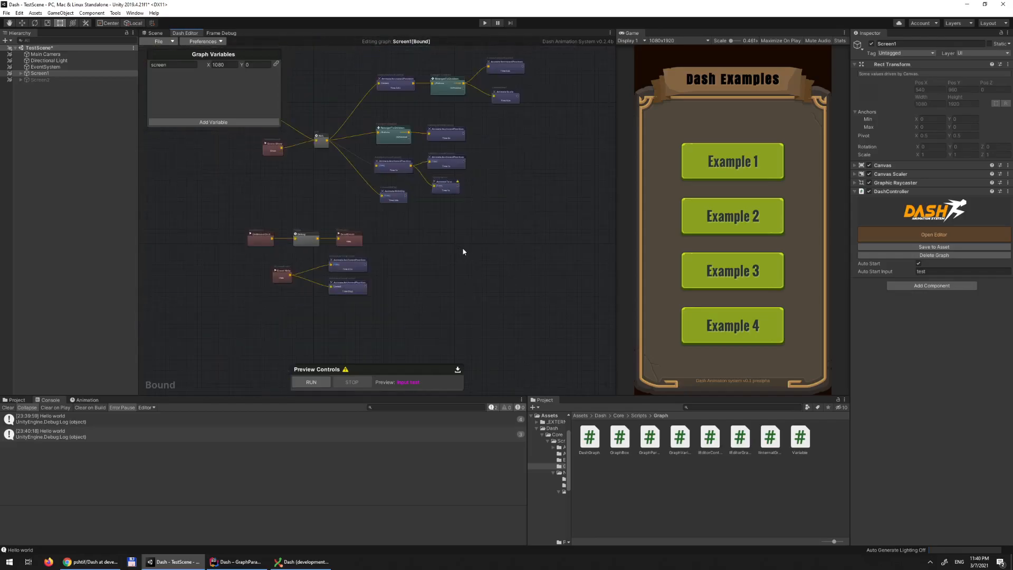
scroll(465, 255, "up", 5)
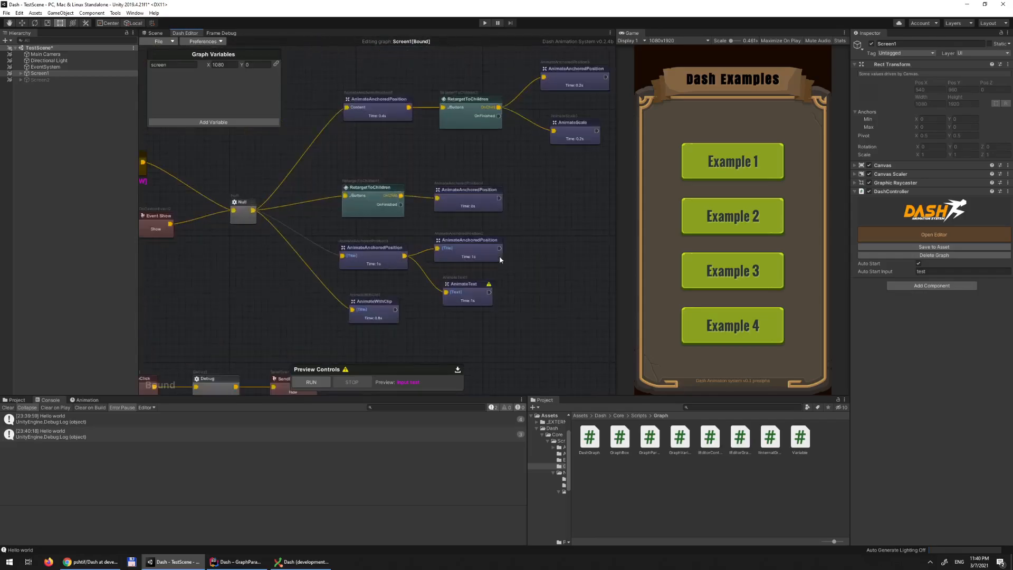
scroll(534, 259, "down", 4)
scroll(543, 258, "up", 6)
middle_click_drag(543, 256, 477, 220)
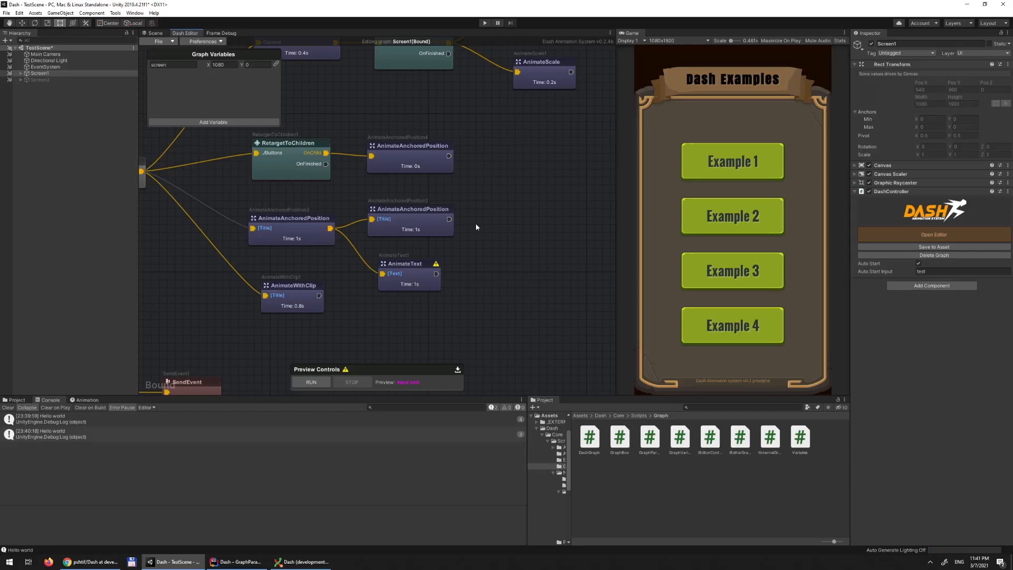
scroll(512, 223, "down", 4)
middle_click_drag(512, 229, 594, 263)
scroll(471, 272, "up", 2)
middle_click_drag(458, 280, 546, 253)
Step: Clear the messages from the console
left_click(8, 408)
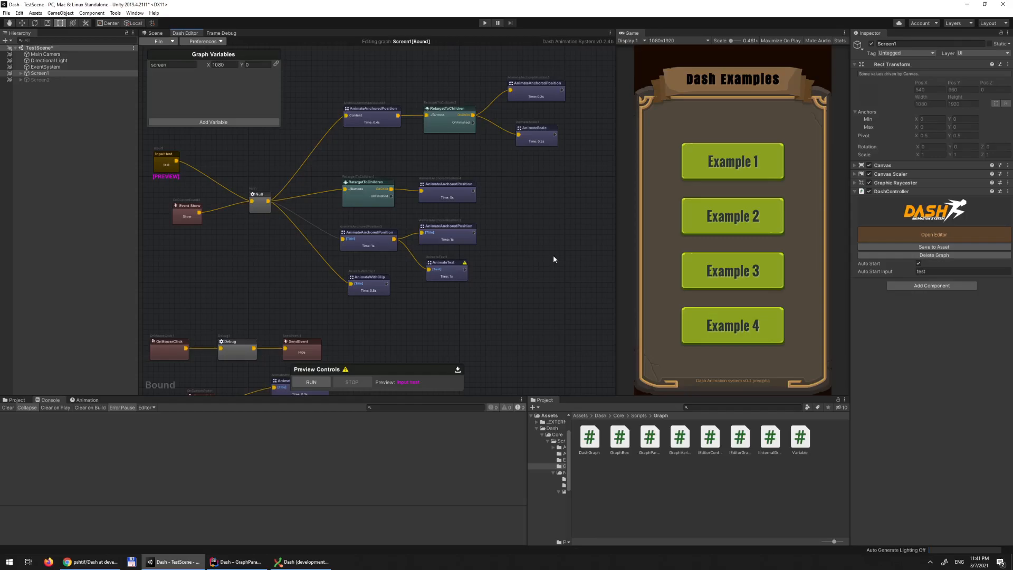
scroll(553, 259, "up", 2)
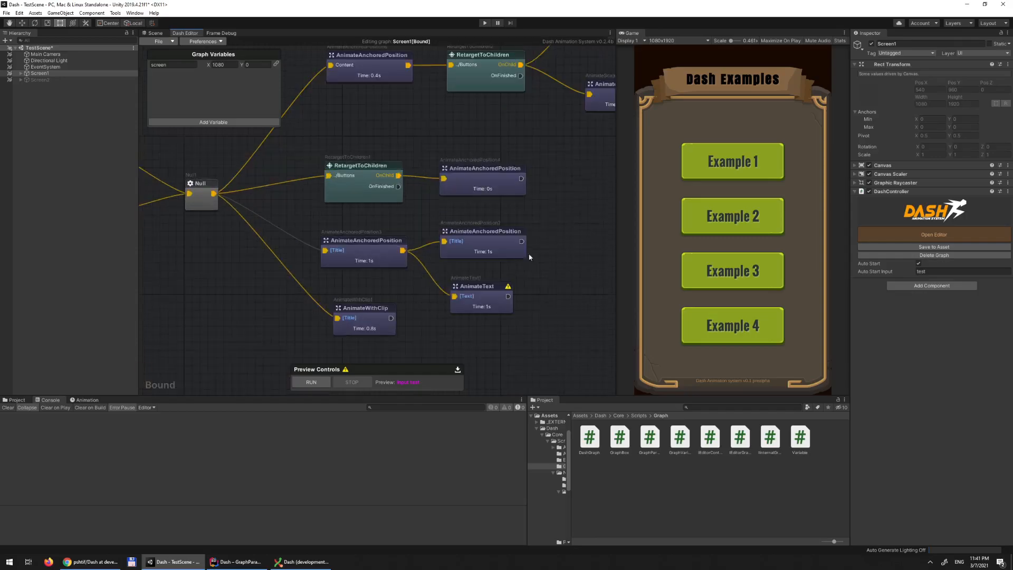
scroll(568, 242, "up", 2)
scroll(513, 280, "down", 3)
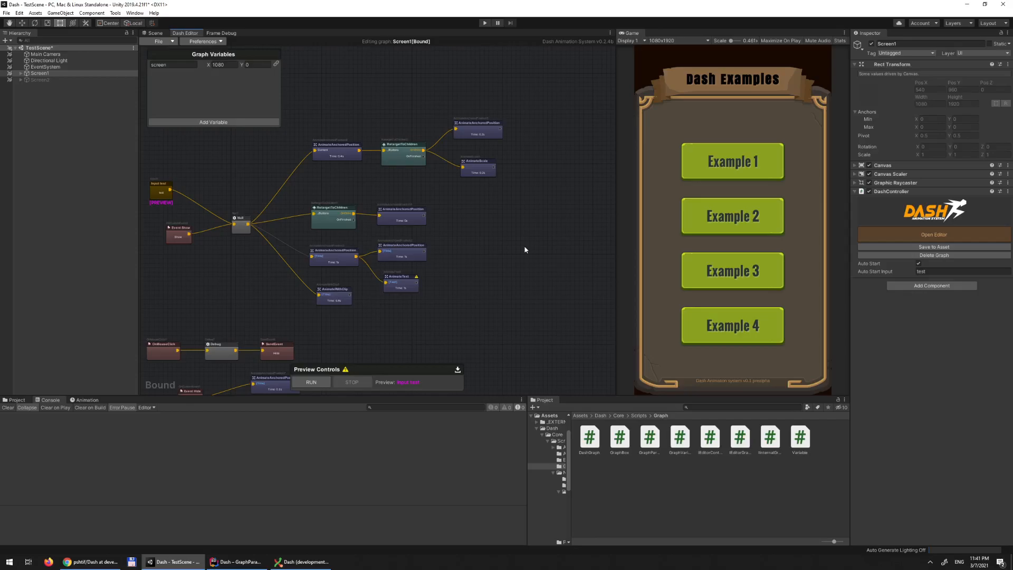
middle_click_drag(521, 262, 554, 217)
scroll(499, 277, "down", 2)
scroll(500, 277, "up", 4)
middle_click_drag(471, 291, 526, 358)
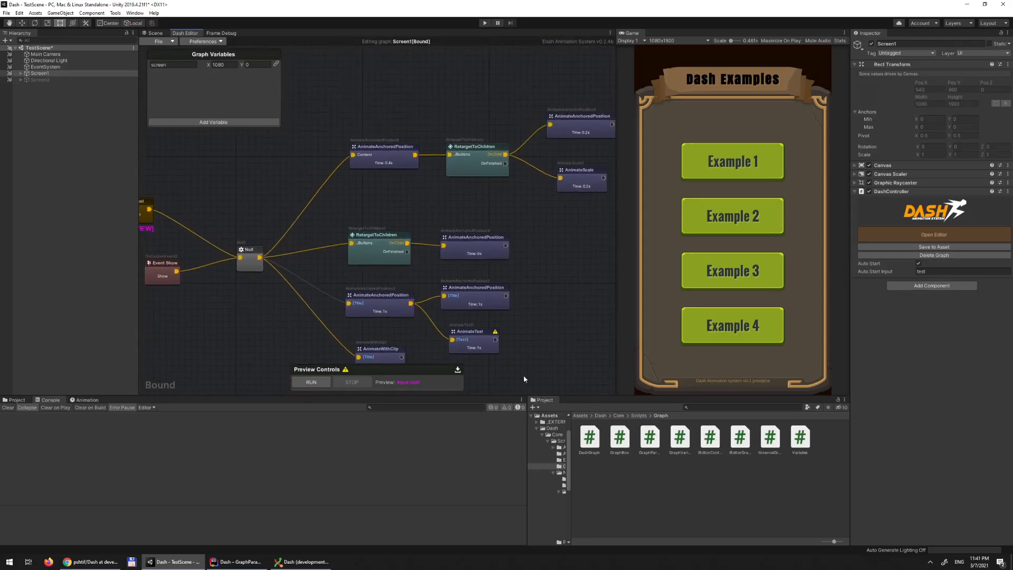
Step: Reposition the Input test node slightly to the right and the Event Show node slightly down and to the left
middle_click_drag(284, 223, 323, 207)
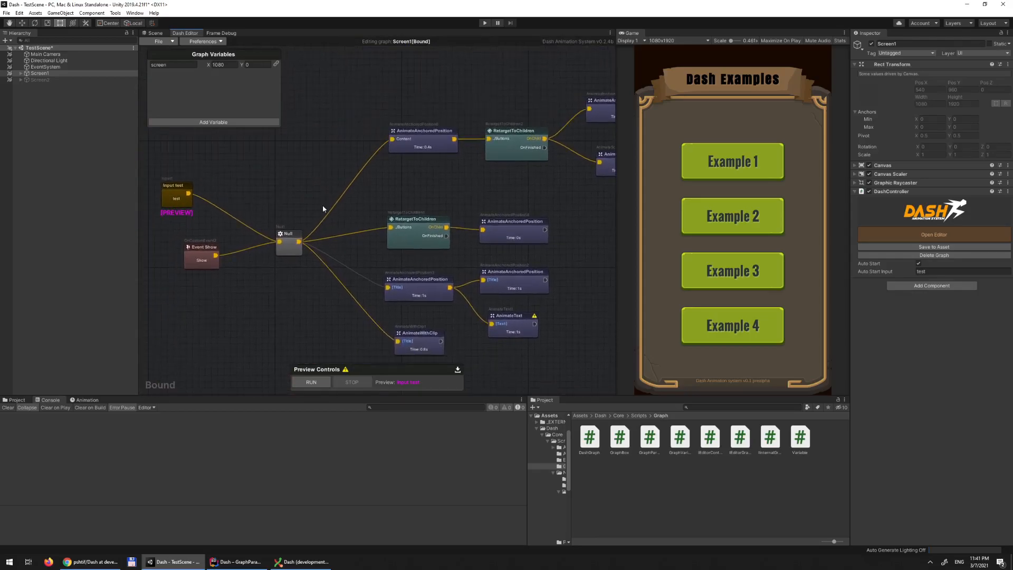
left_click(182, 196)
left_click_drag(182, 197, 201, 192)
left_click_drag(200, 257, 192, 269)
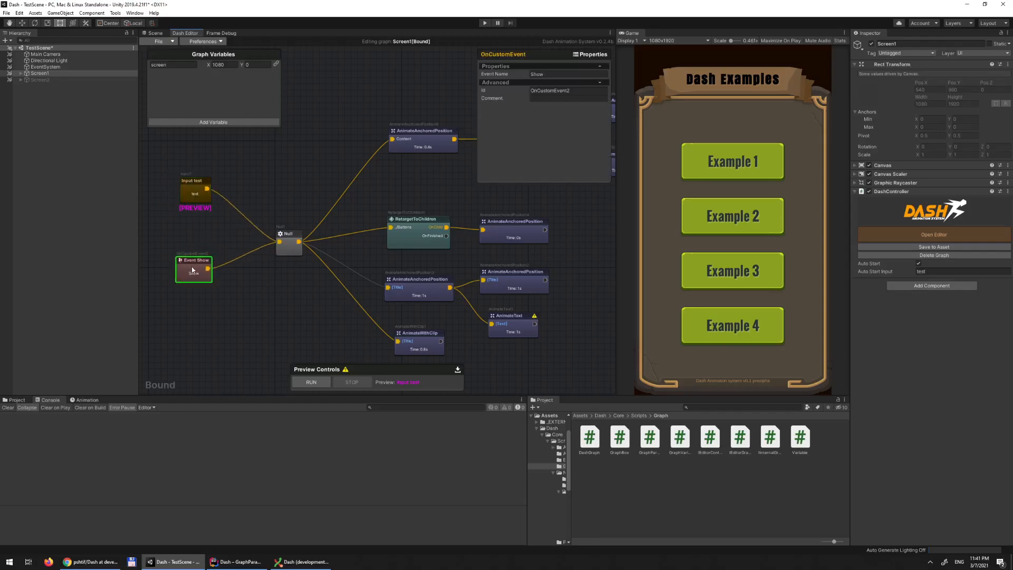